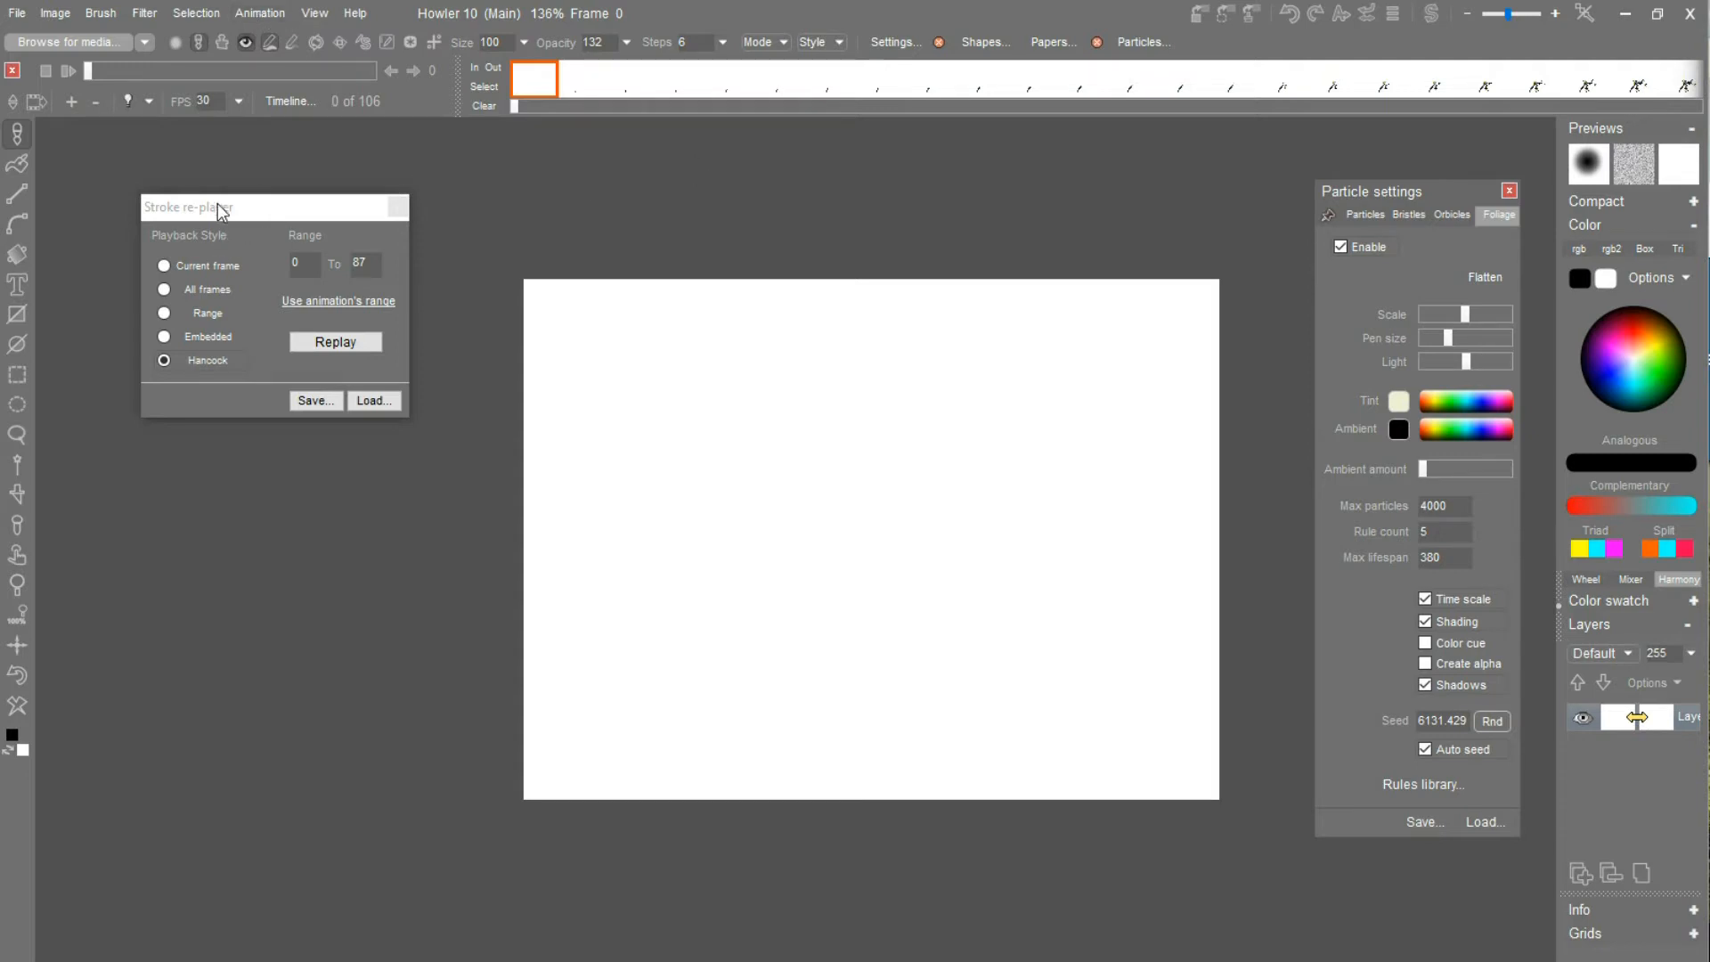
Move the stroke re-player clear of the canvas and play back the foliage animation.
{"action": "mouse_move", "coordinate": [211, 211]}
{"action": "left_mouse_down"}
{"action": "mouse_move", "coordinate": [174, 283]}
{"action": "mouse_move", "coordinate": [157, 198]}
{"action": "left_mouse_up"}
{"action": "left_click", "coordinate": [72, 73]}
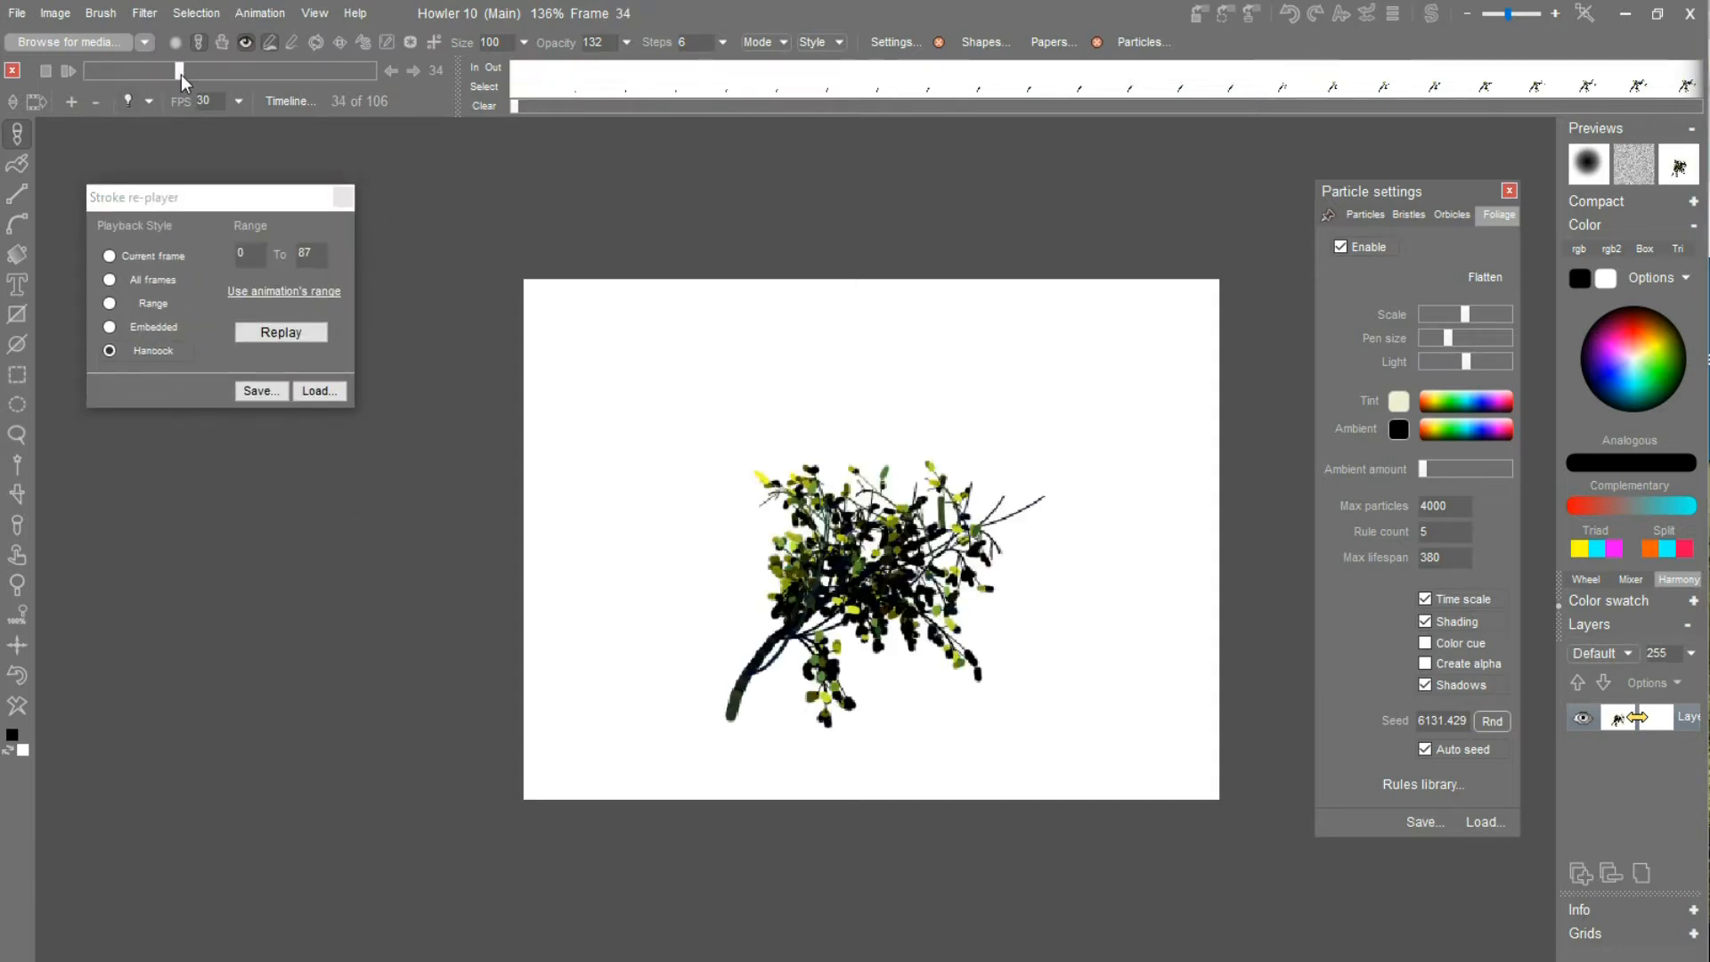
Close the current animation and create a new white 800 x 800 square document.
{"action": "left_click", "coordinate": [17, 12]}
{"action": "left_click", "coordinate": [54, 27]}
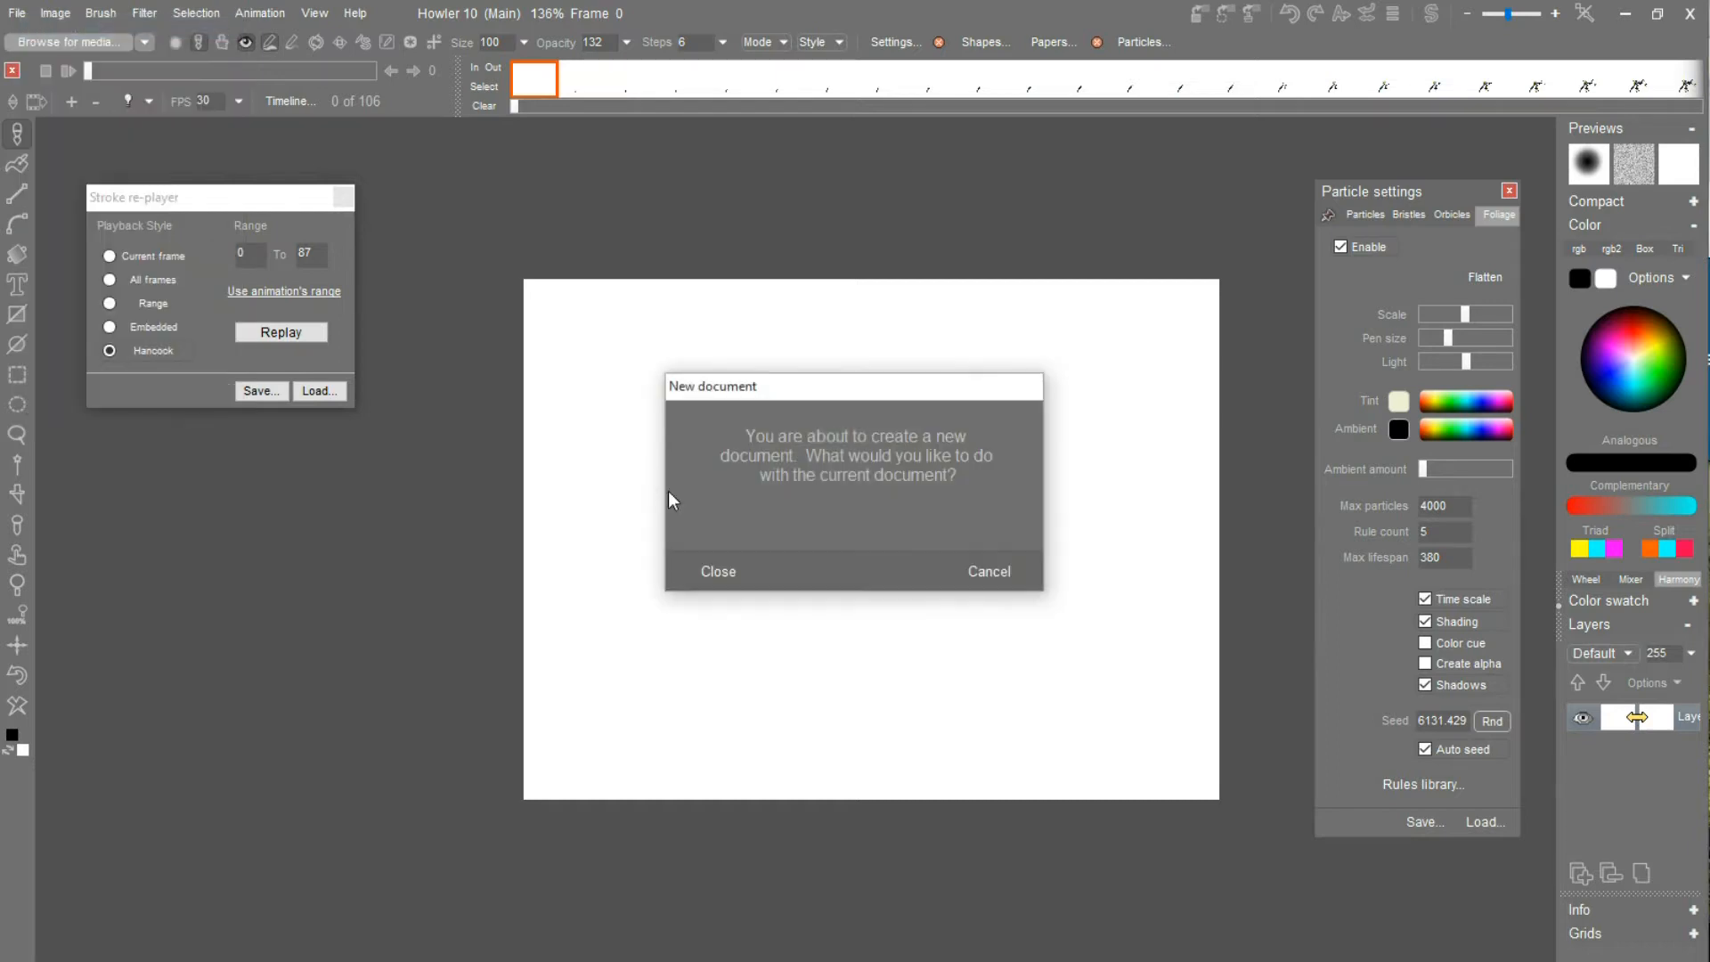
{"action": "left_click", "coordinate": [719, 571]}
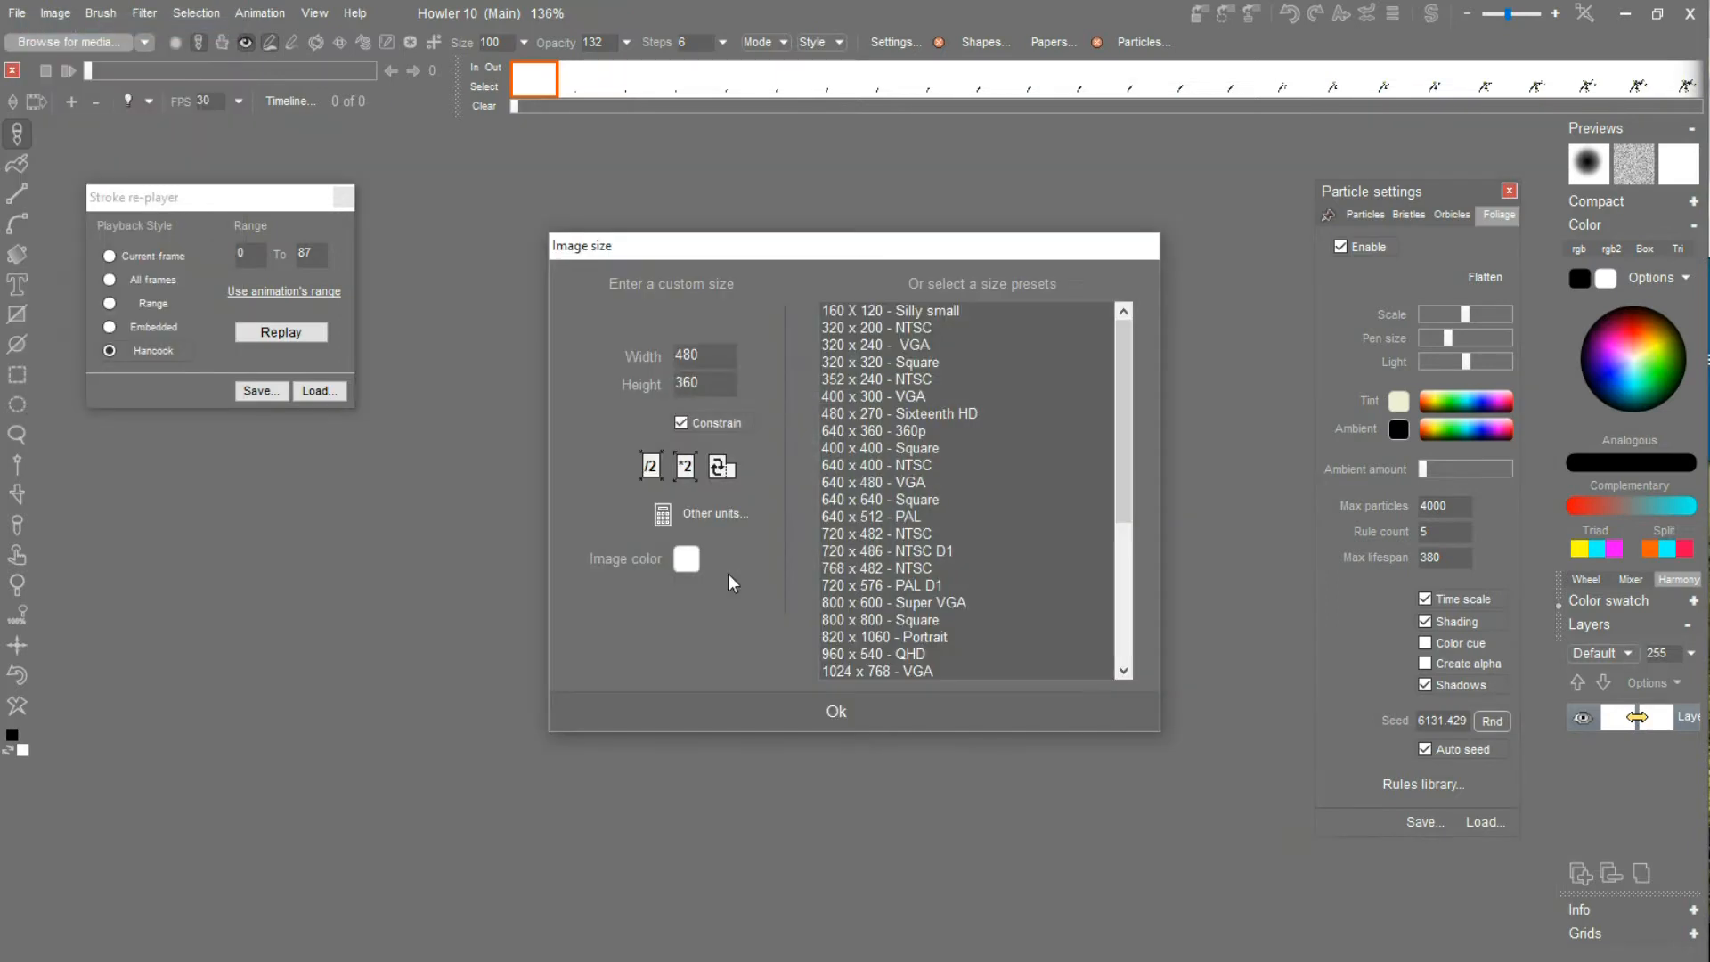
{"action": "left_click", "coordinate": [874, 622]}
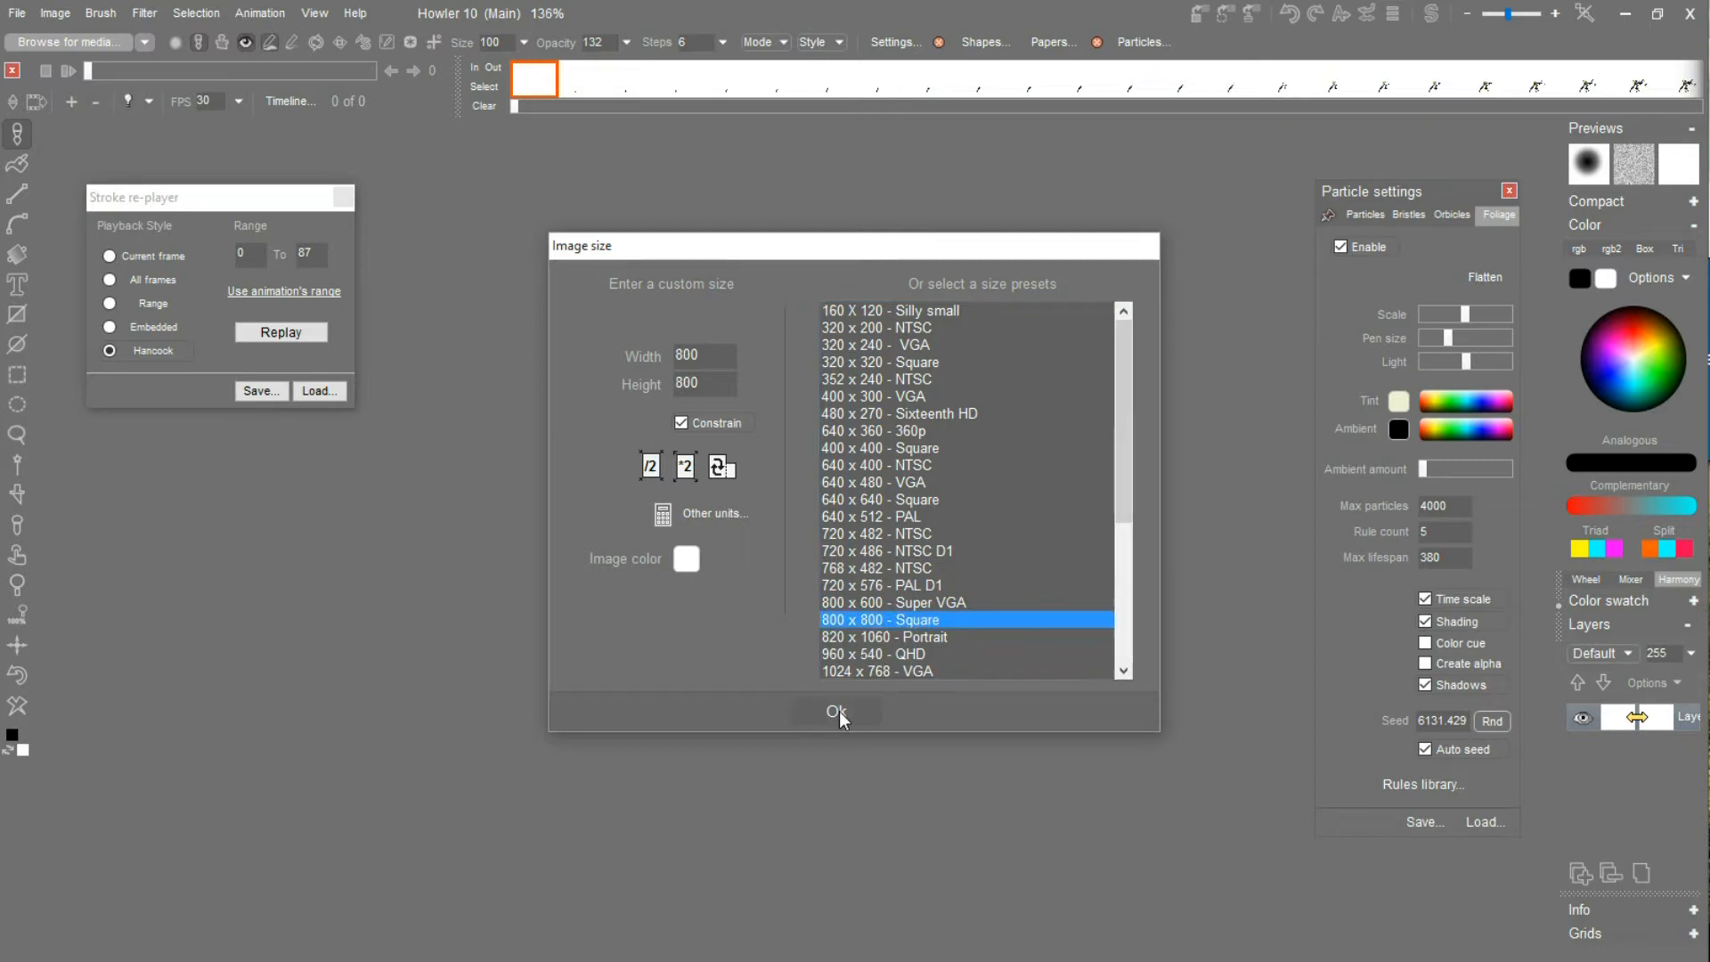
{"action": "left_click", "coordinate": [839, 711]}
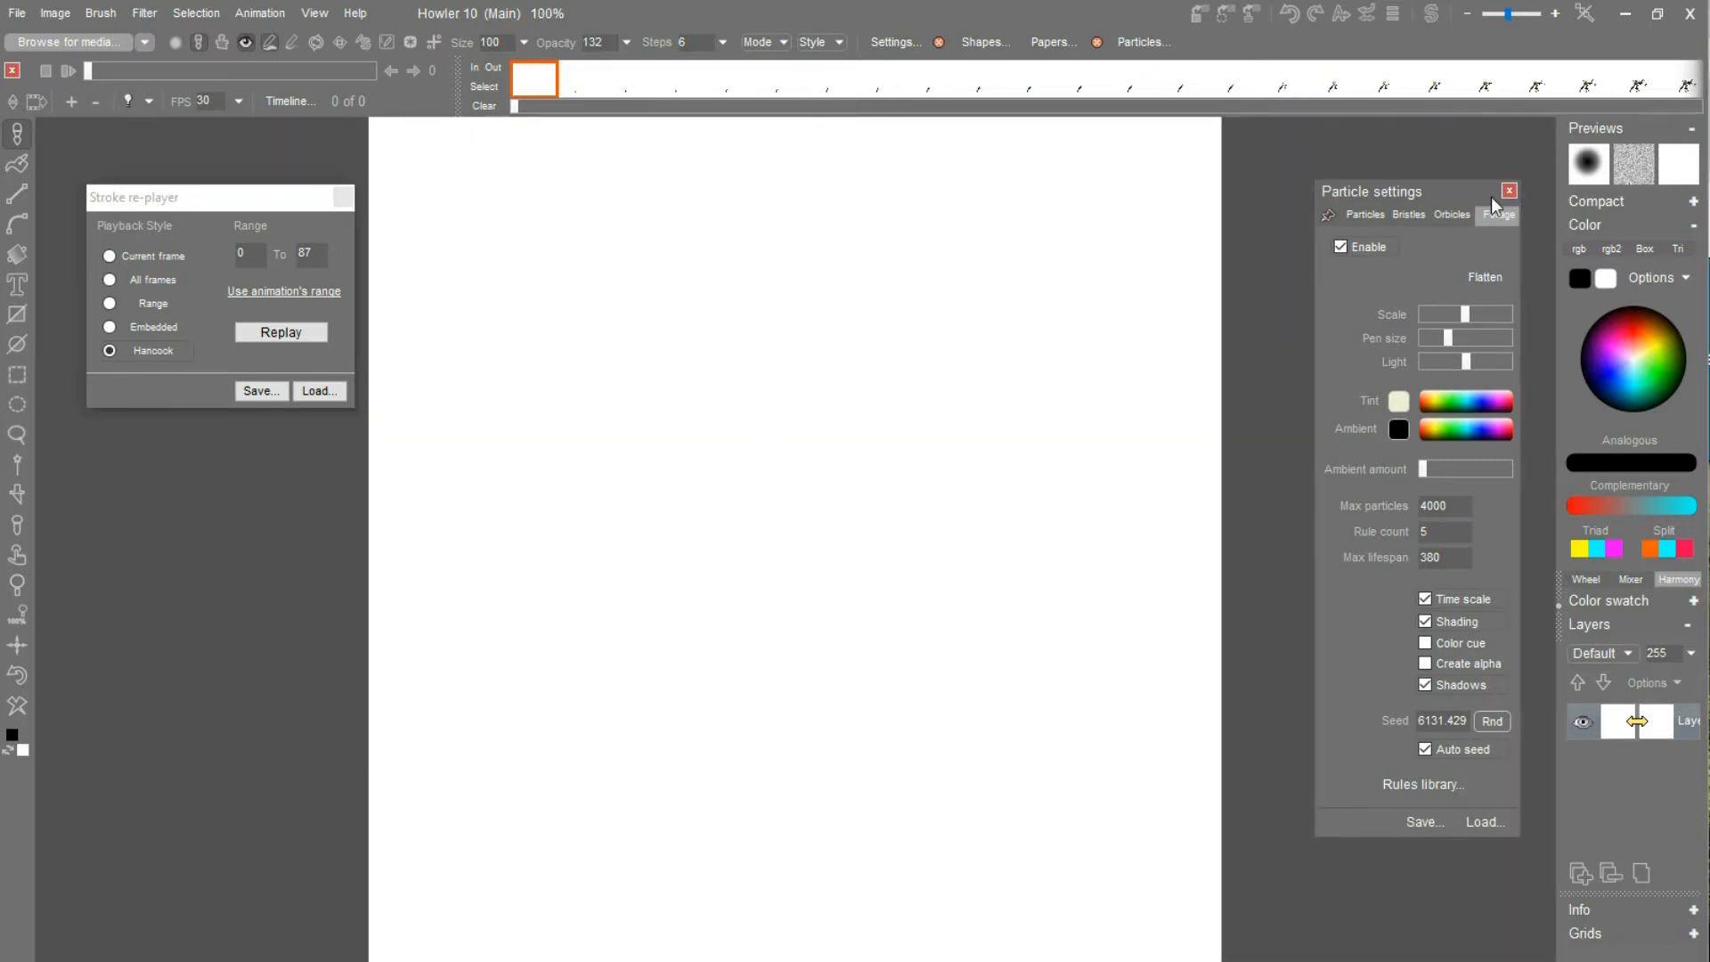
Disable the foliage particles and close the particle settings.
{"action": "left_click", "coordinate": [1346, 249]}
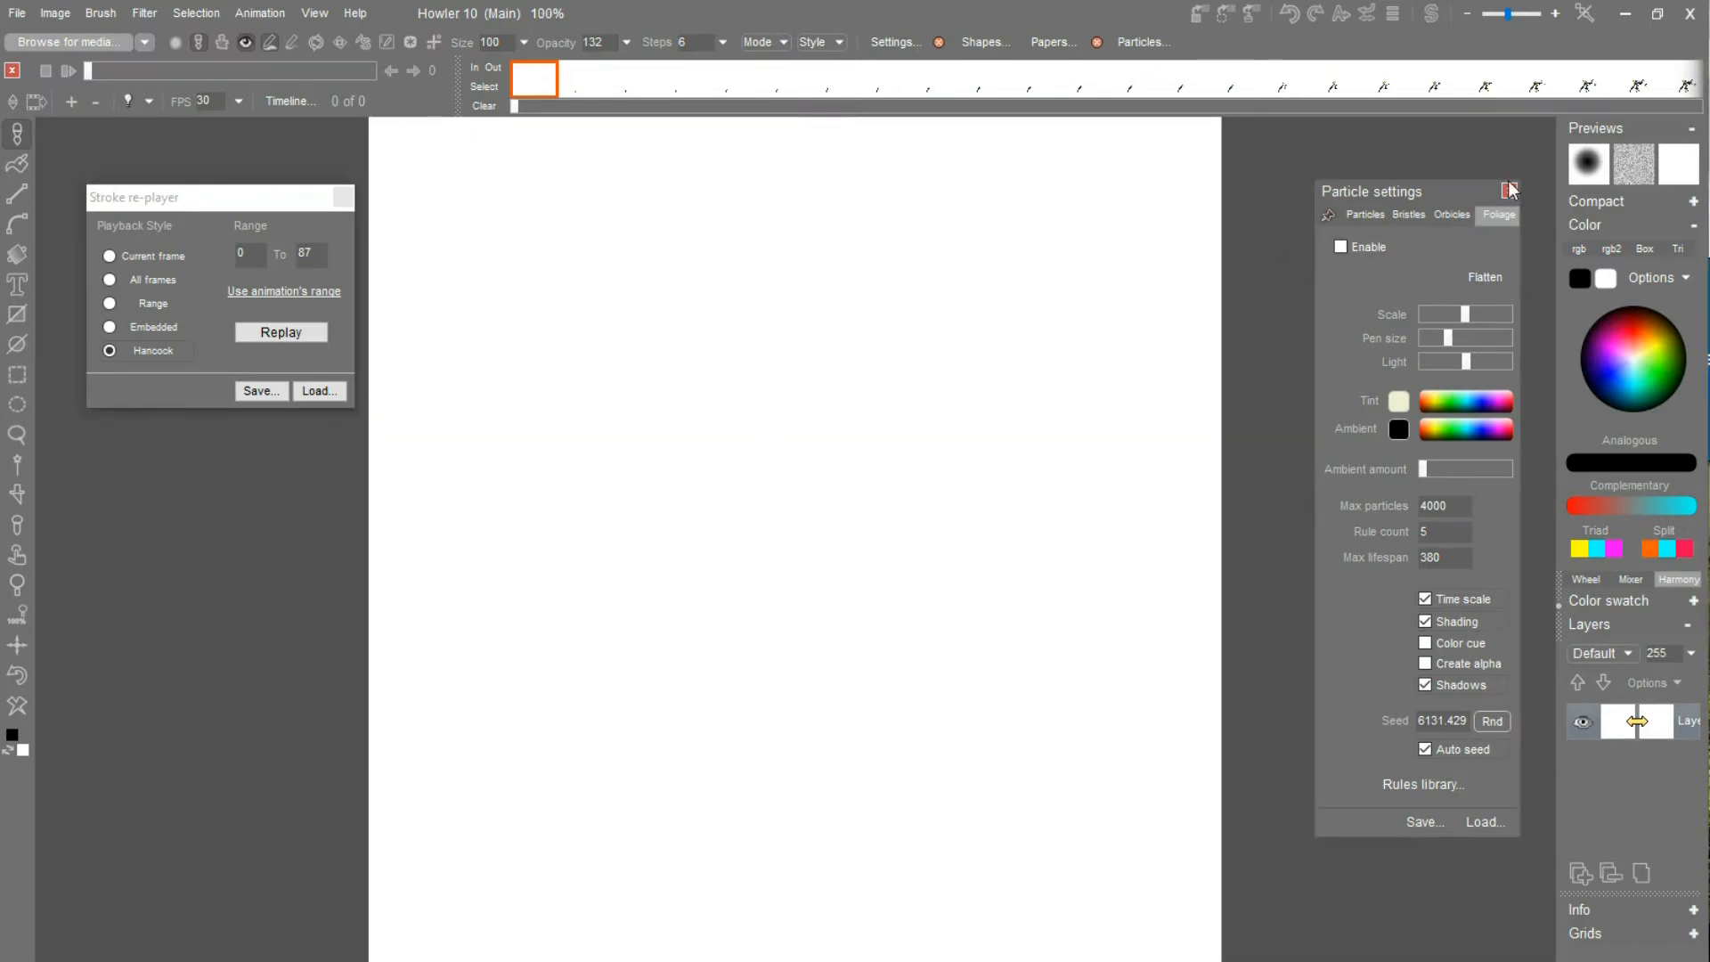
{"action": "left_click_drag", "start_coordinate": [1511, 190], "coordinate": [1516, 191]}
{"action": "left_click", "coordinate": [1513, 193]}
Paint a plain black hooked curve across the canvas, close the animation timeline, and clear the canvas.
{"action": "mouse_move", "coordinate": [535, 860]}
{"action": "left_mouse_down"}
{"action": "mouse_move", "coordinate": [679, 275]}
{"action": "mouse_move", "coordinate": [652, 337]}
{"action": "left_mouse_up"}
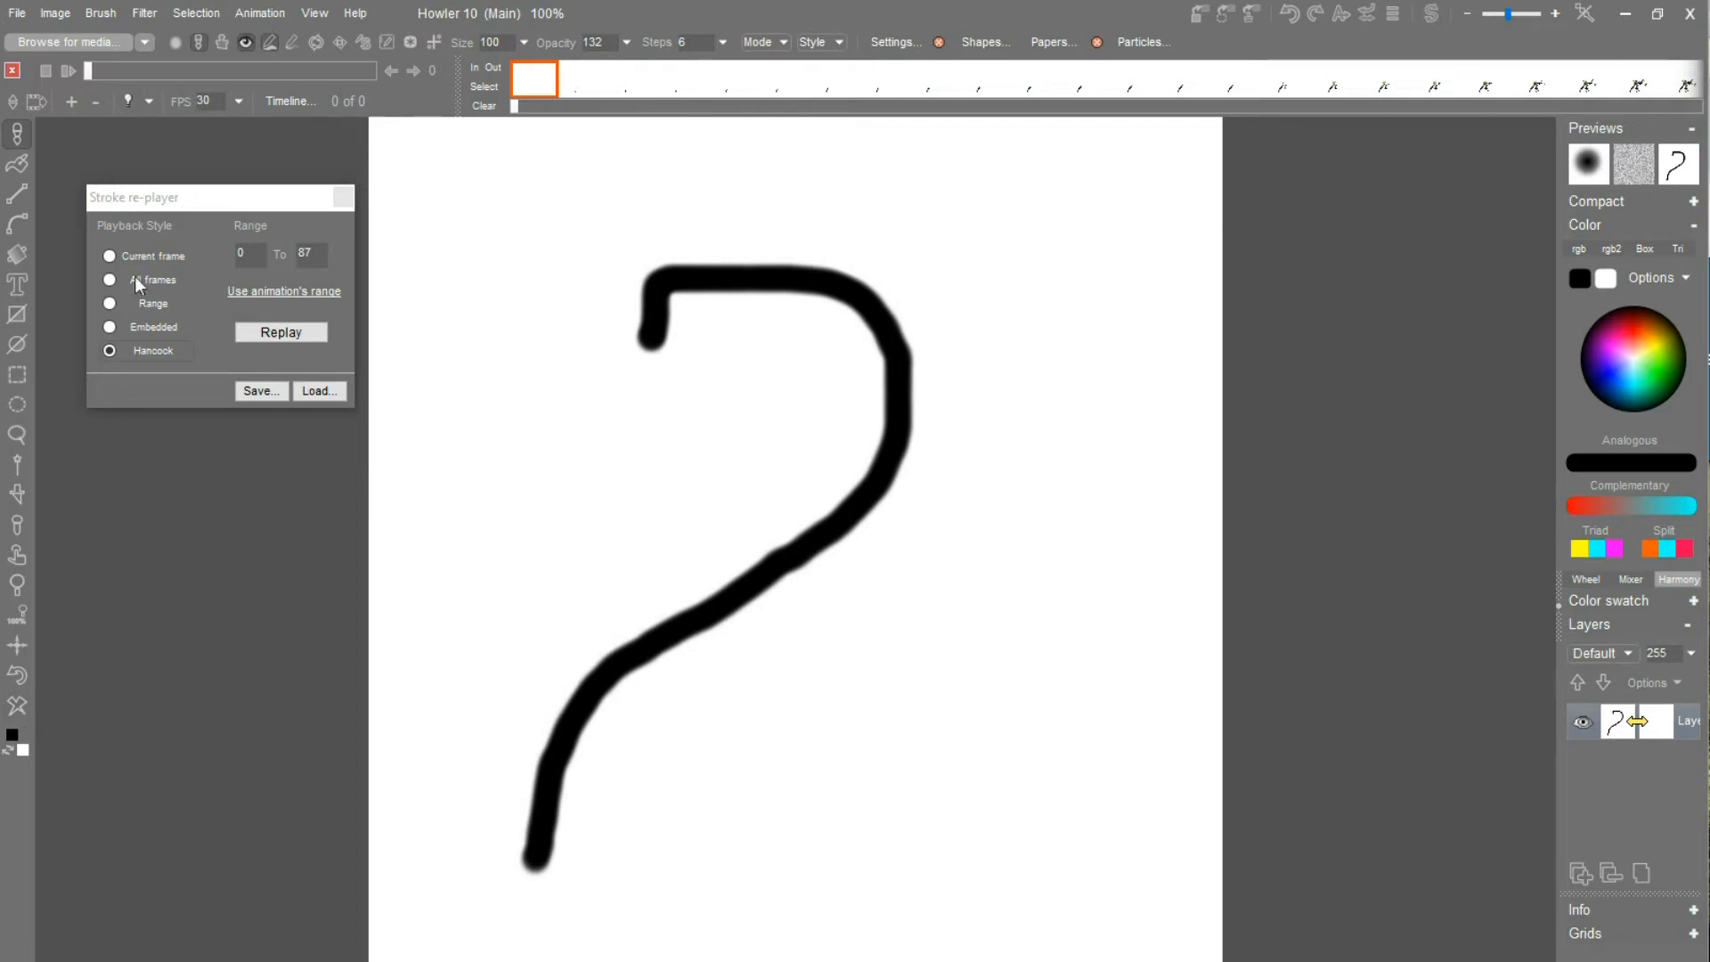
{"action": "left_click", "coordinate": [14, 73]}
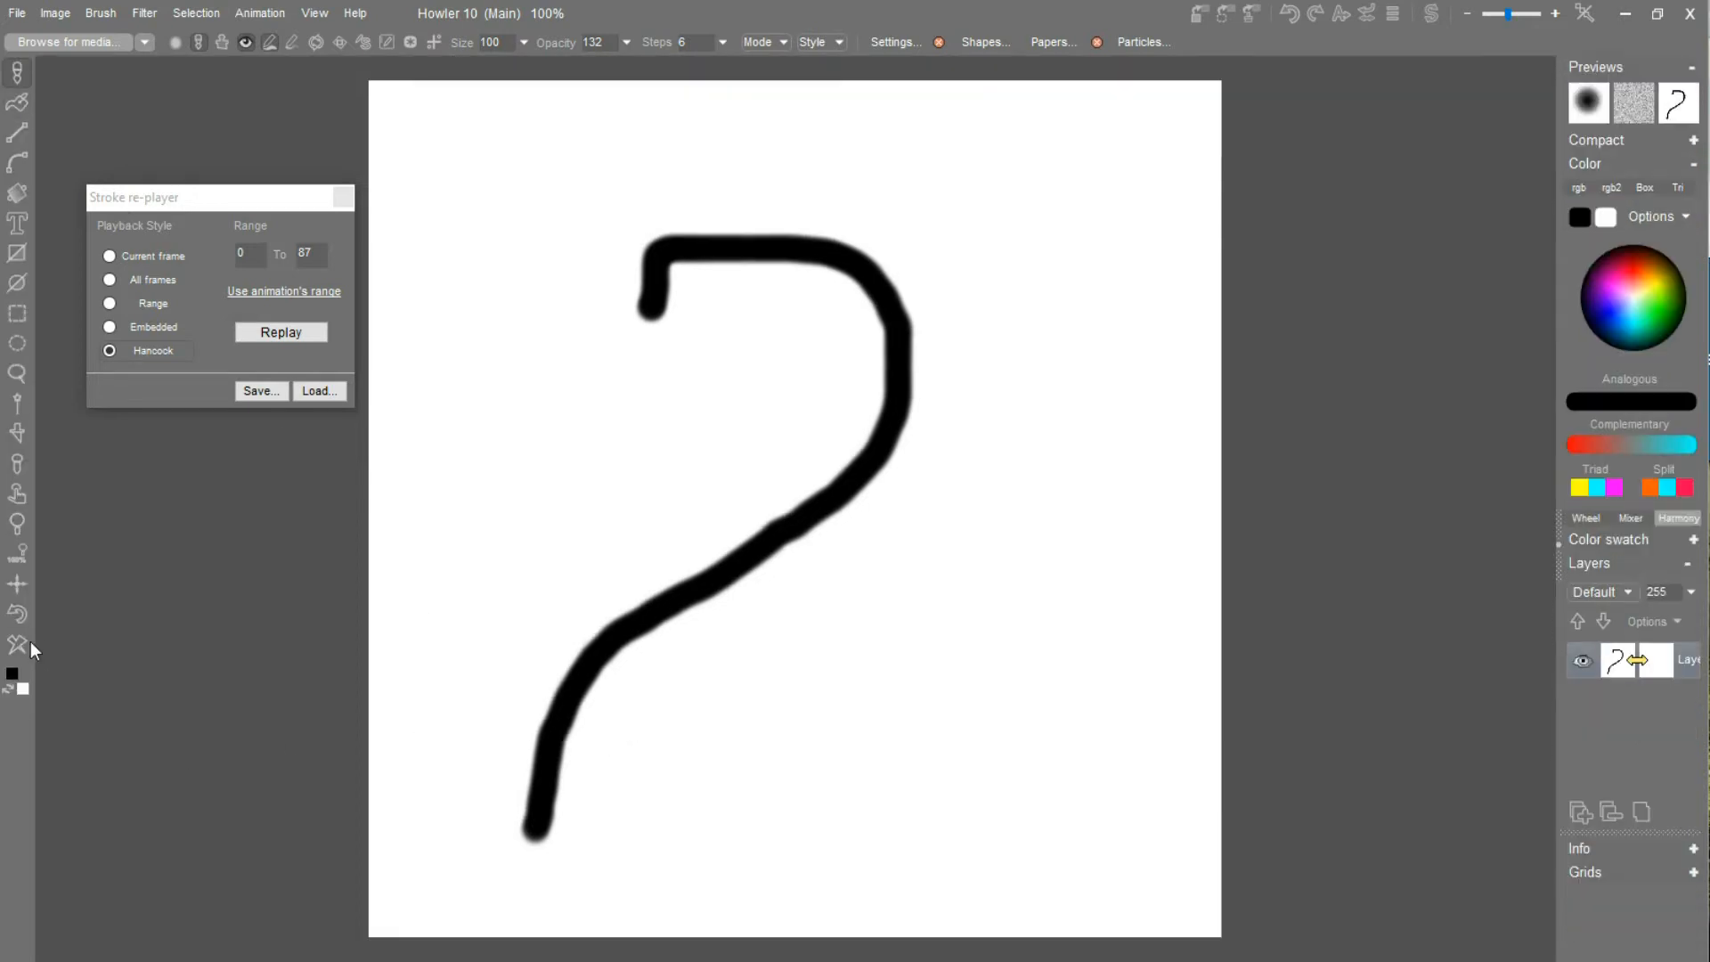
{"action": "key", "text": "Delete"}
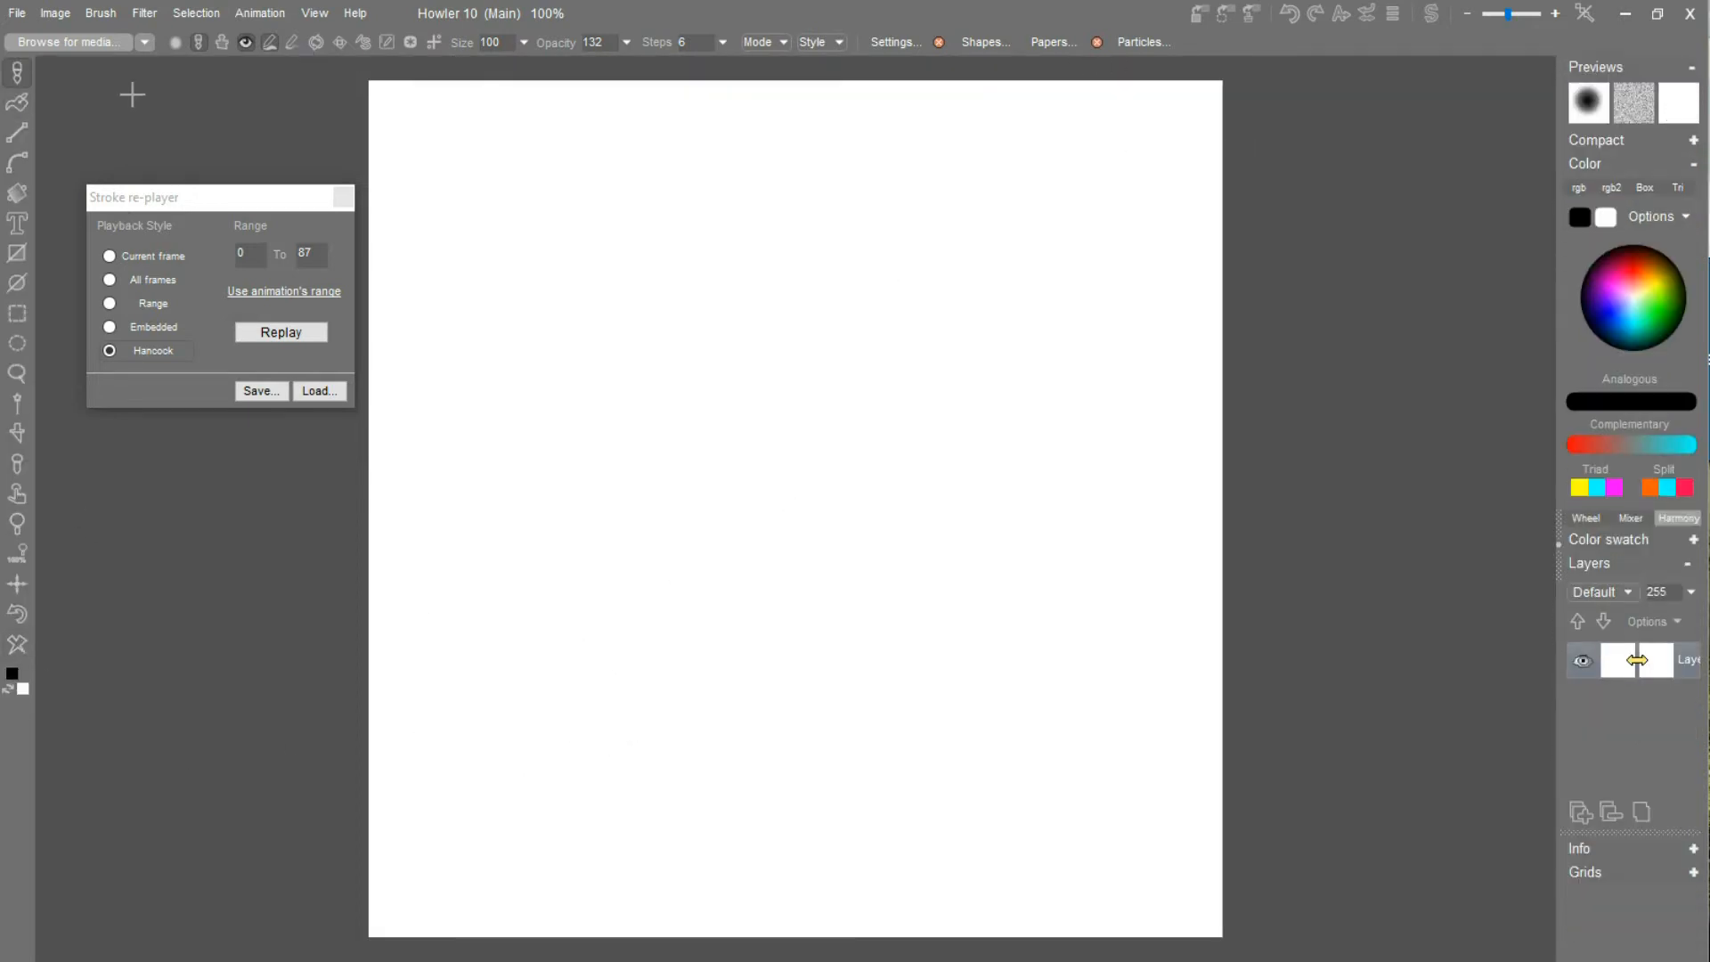
Enable Foliage in the particle settings and paint a leafy branch curving from the canvas's lower left toward its upper right.
{"action": "left_click", "coordinate": [13, 75]}
{"action": "left_click", "coordinate": [1147, 41]}
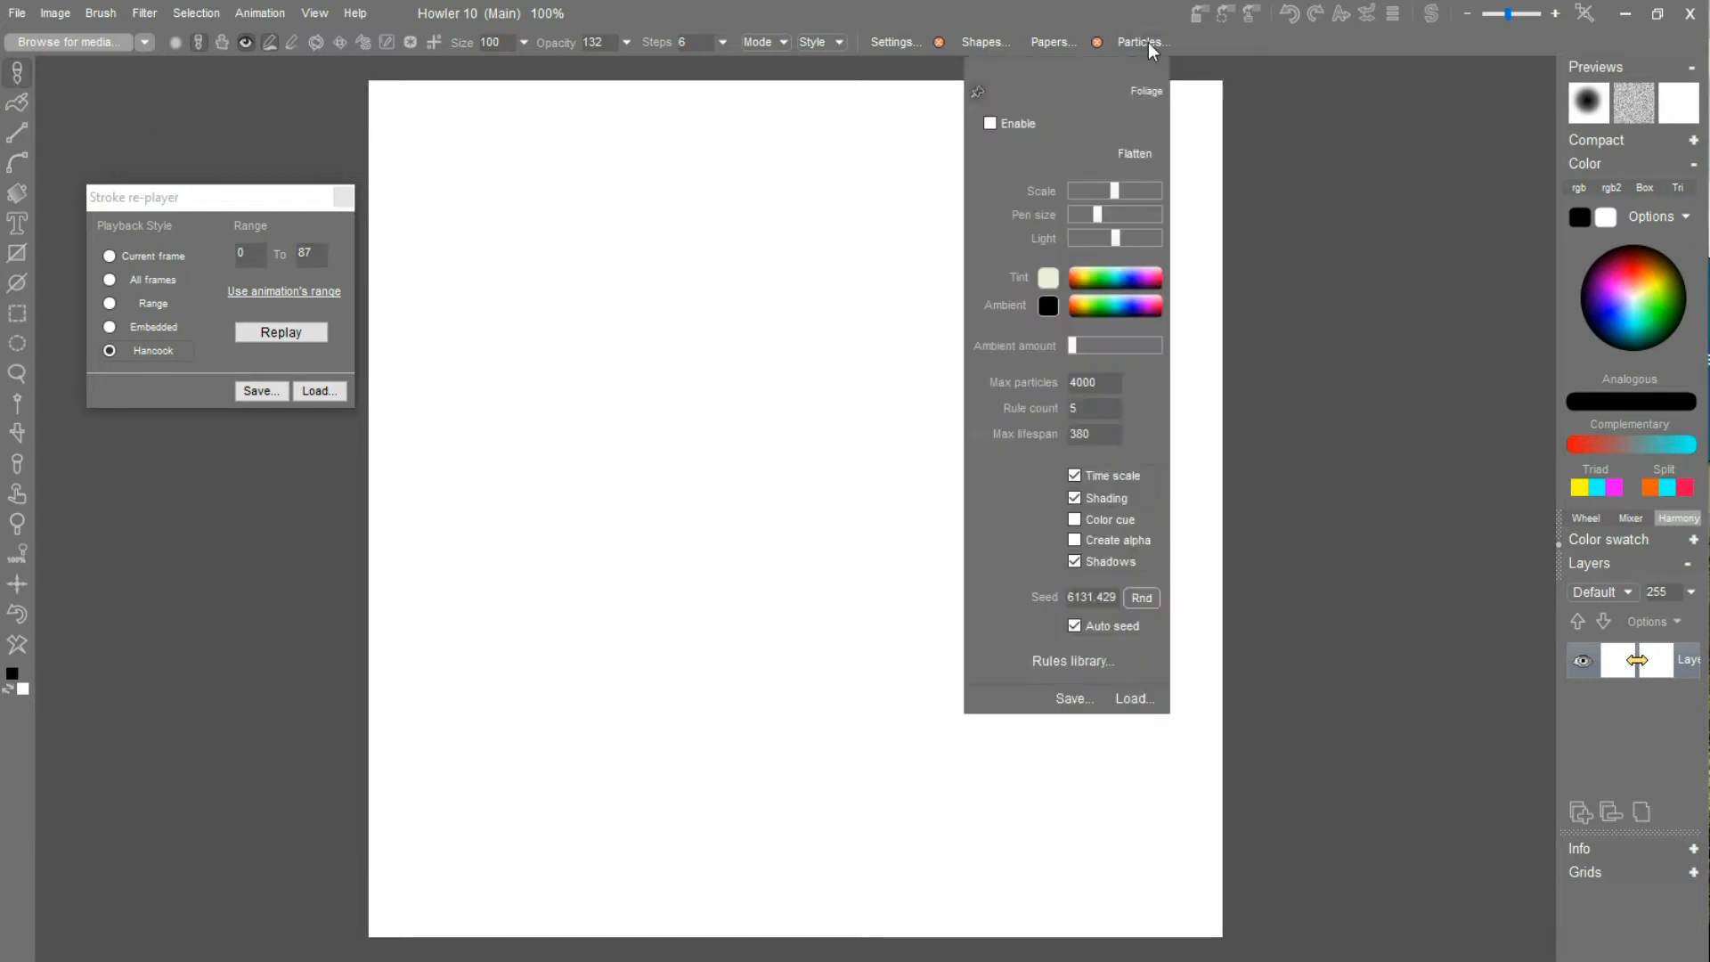
{"action": "left_click_drag", "start_coordinate": [1103, 68], "coordinate": [1411, 162]}
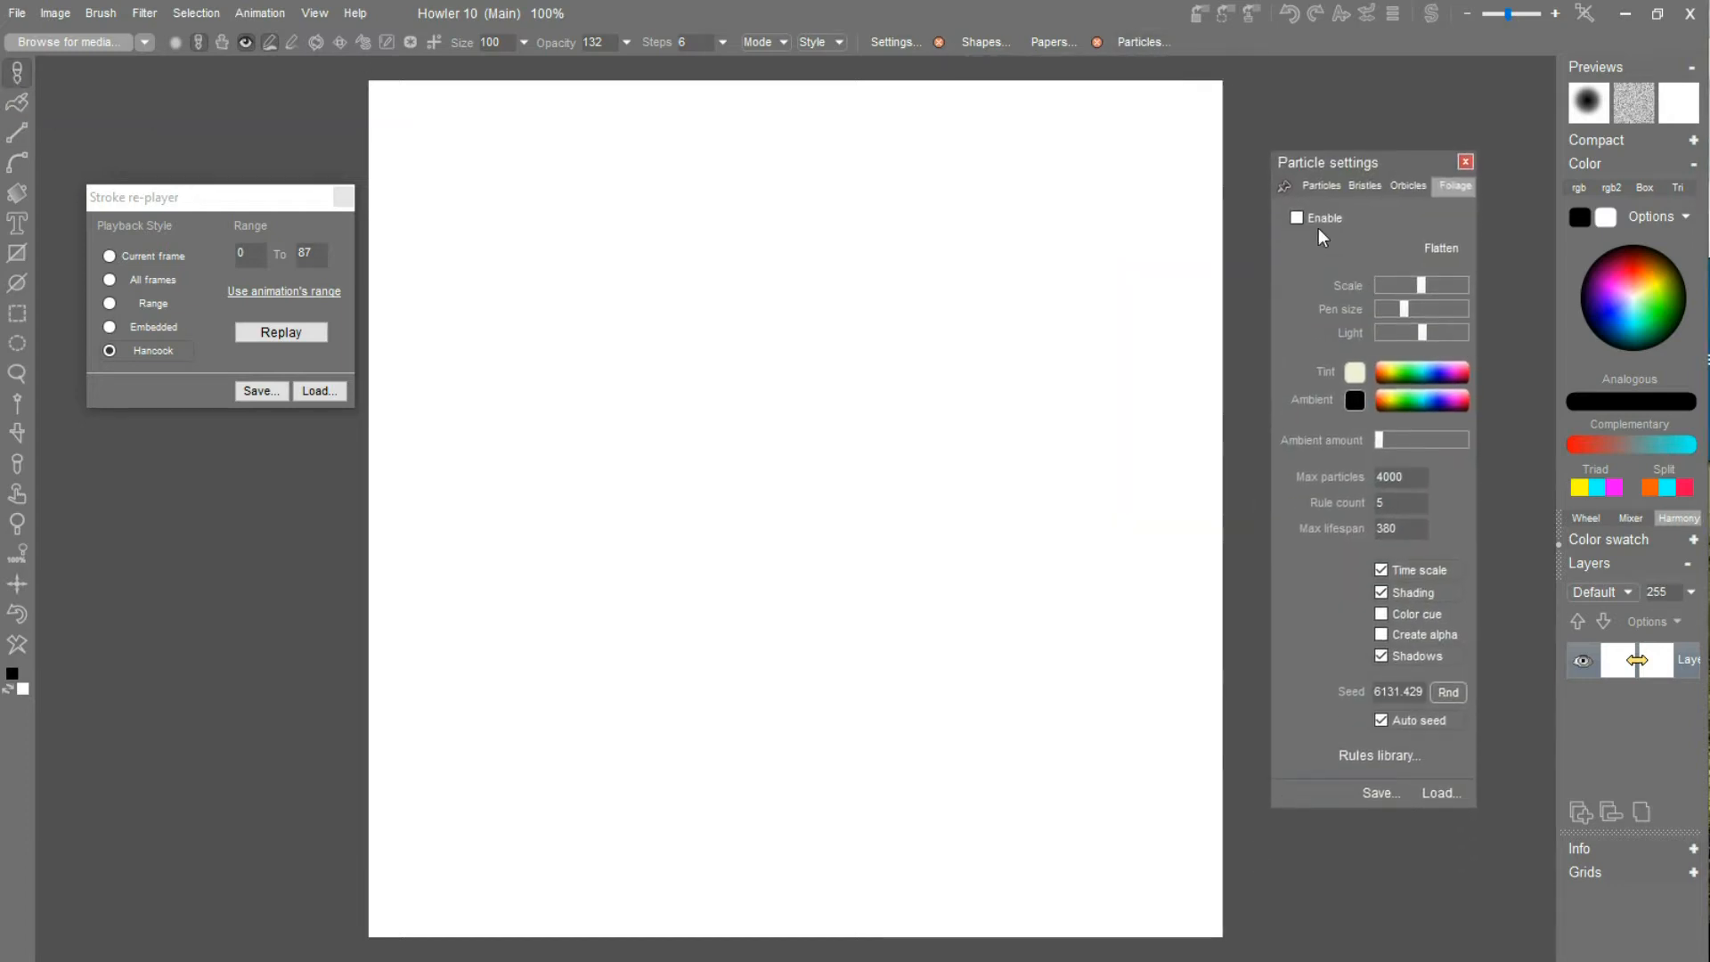
{"action": "left_click", "coordinate": [1325, 185]}
{"action": "left_click", "coordinate": [1381, 185]}
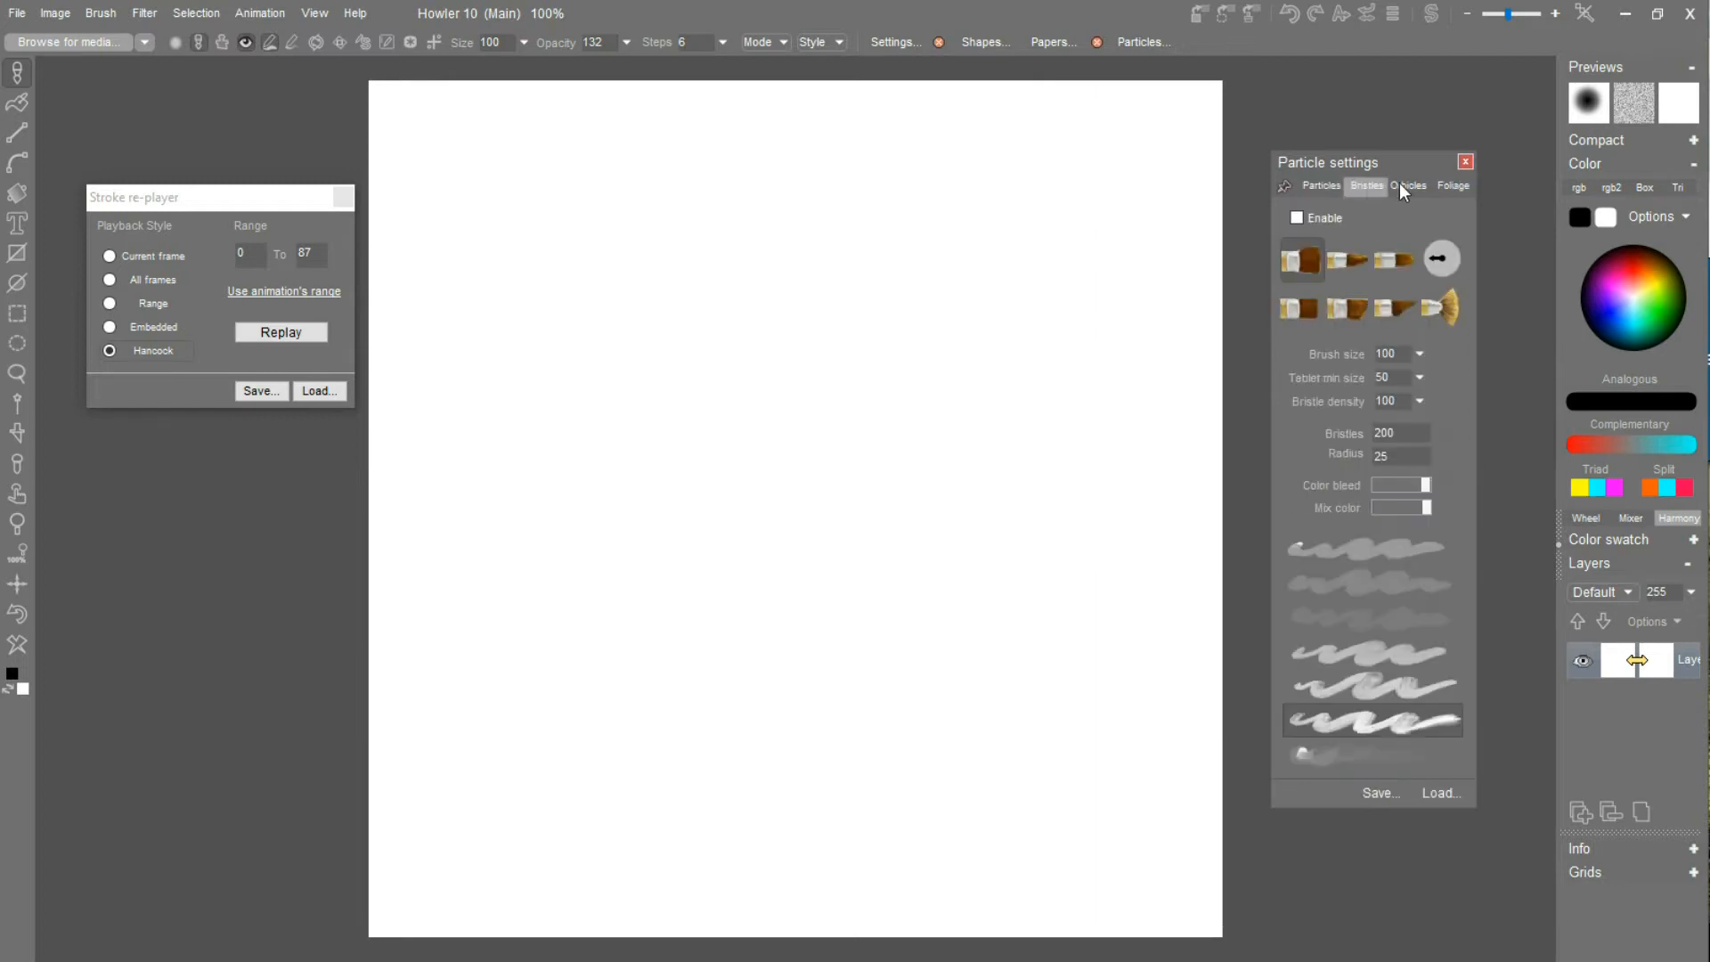
{"action": "left_click", "coordinate": [1412, 185]}
{"action": "left_click", "coordinate": [1454, 186]}
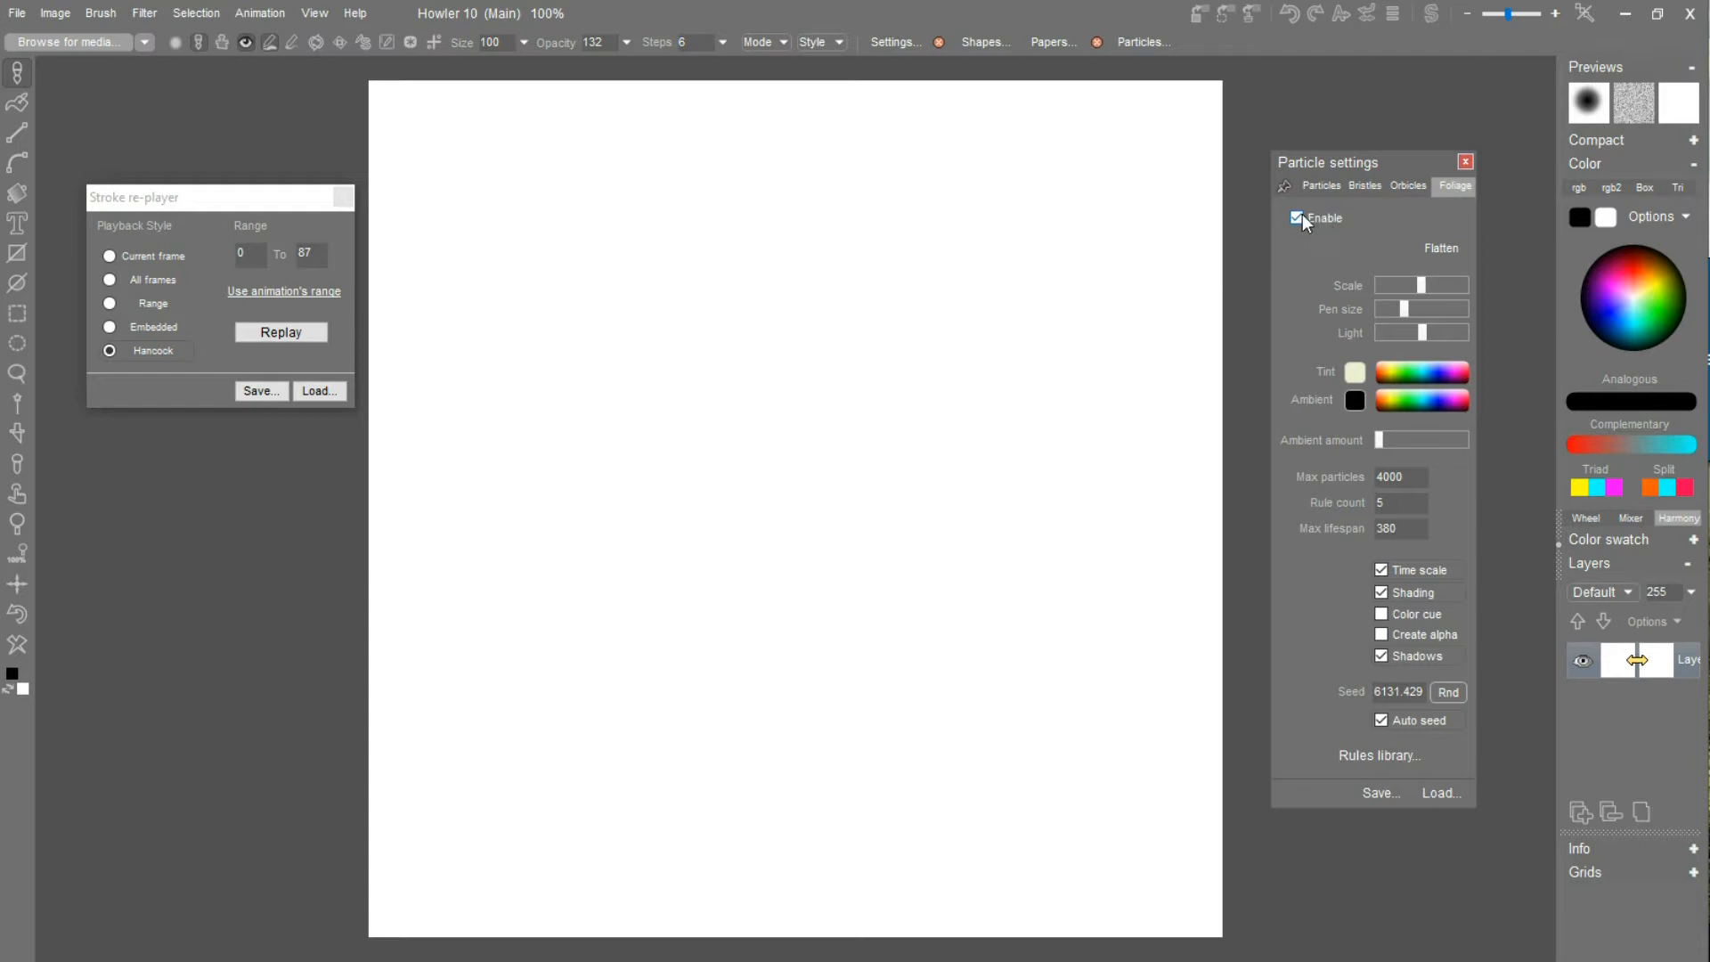
{"action": "mouse_move", "coordinate": [527, 834]}
{"action": "left_mouse_down"}
{"action": "mouse_move", "coordinate": [553, 763]}
{"action": "mouse_move", "coordinate": [961, 428]}
{"action": "left_mouse_up"}
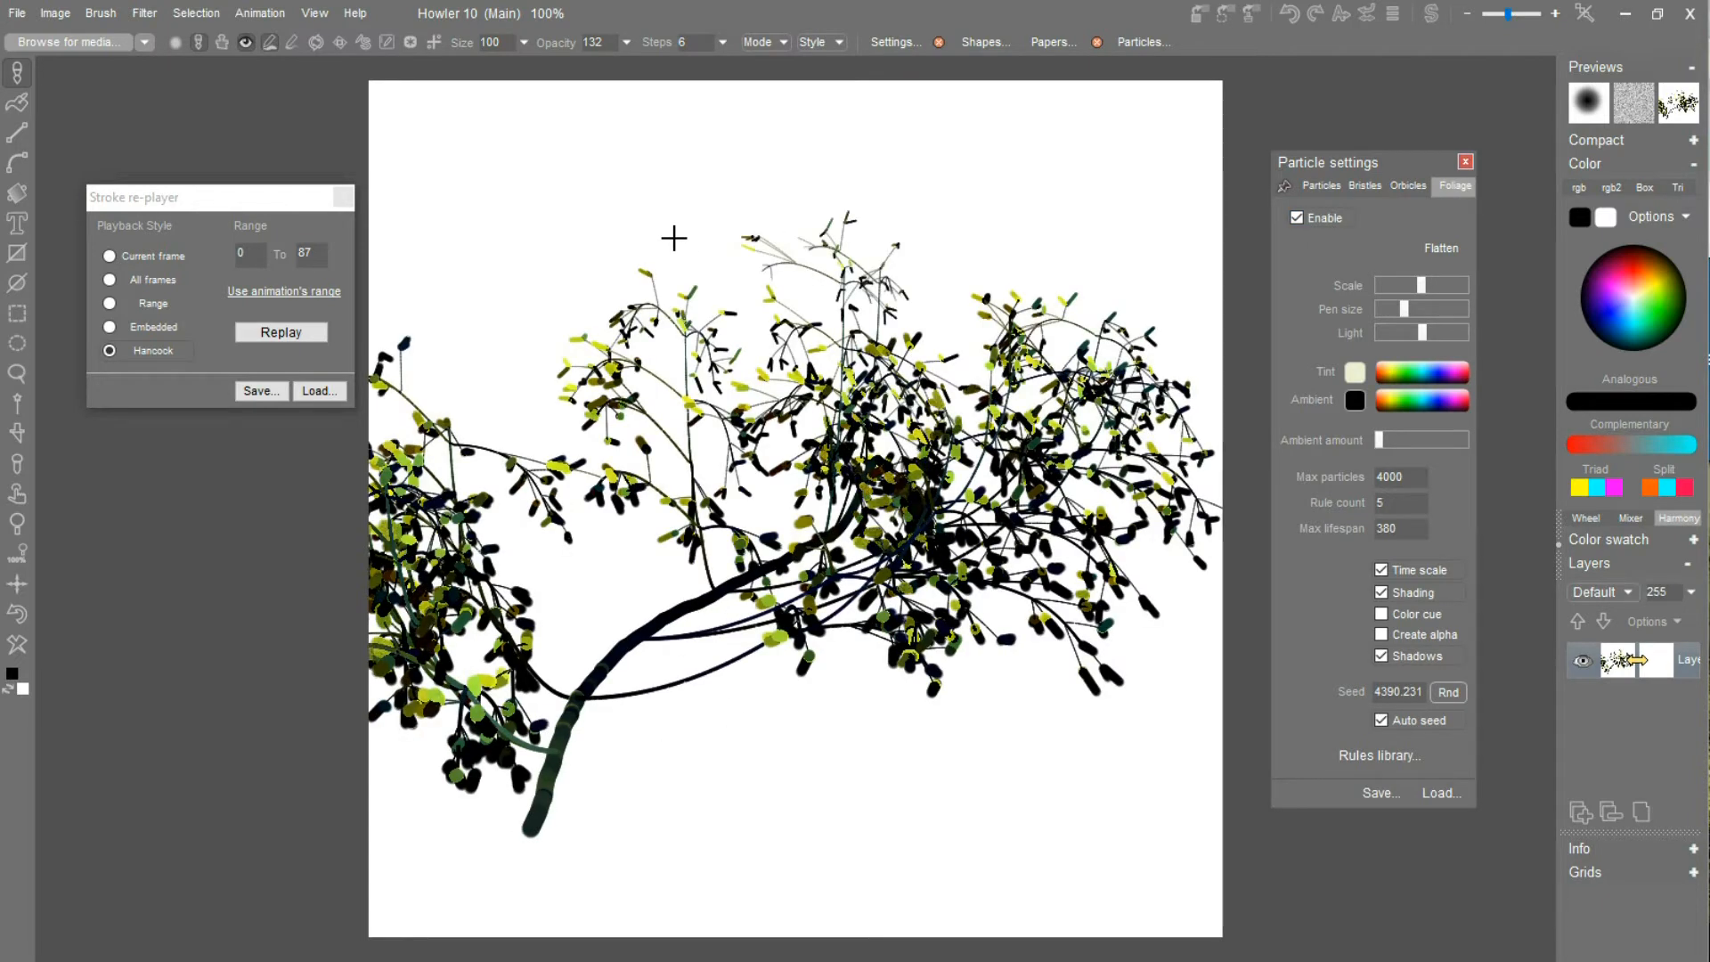
Look through the available foliage presets in the preset list and in the media browser's Foliage category.
{"action": "left_click", "coordinate": [1443, 791]}
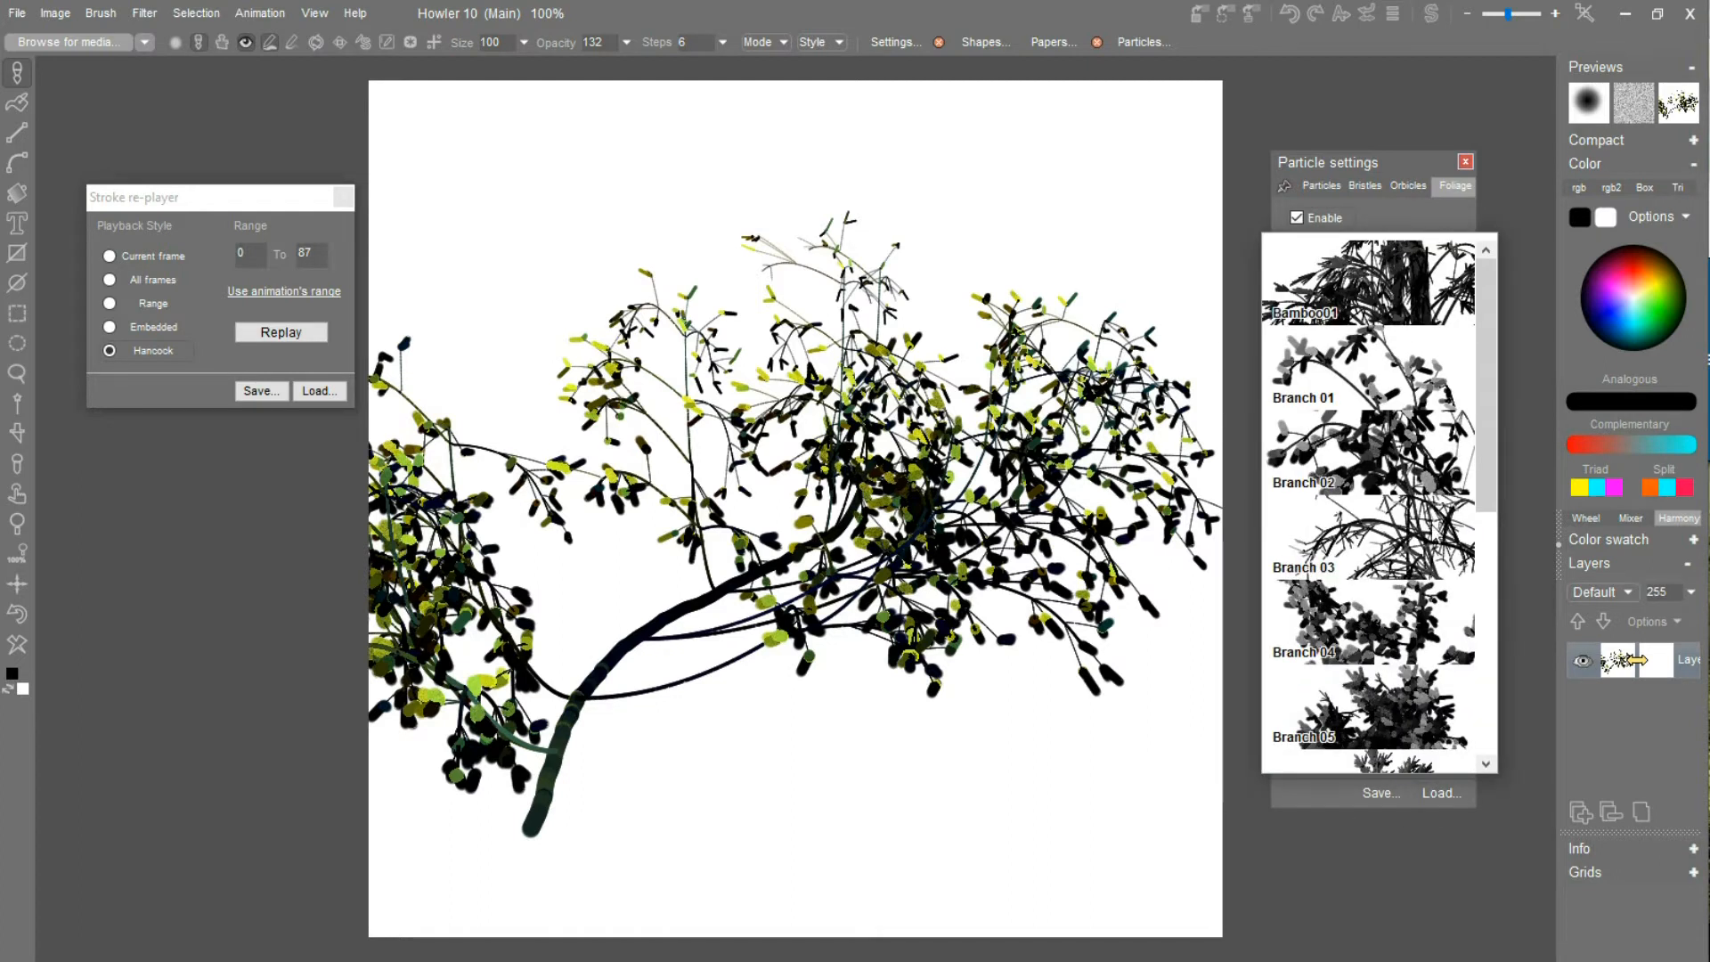
{"action": "left_click_drag", "start_coordinate": [1489, 297], "coordinate": [1505, 345]}
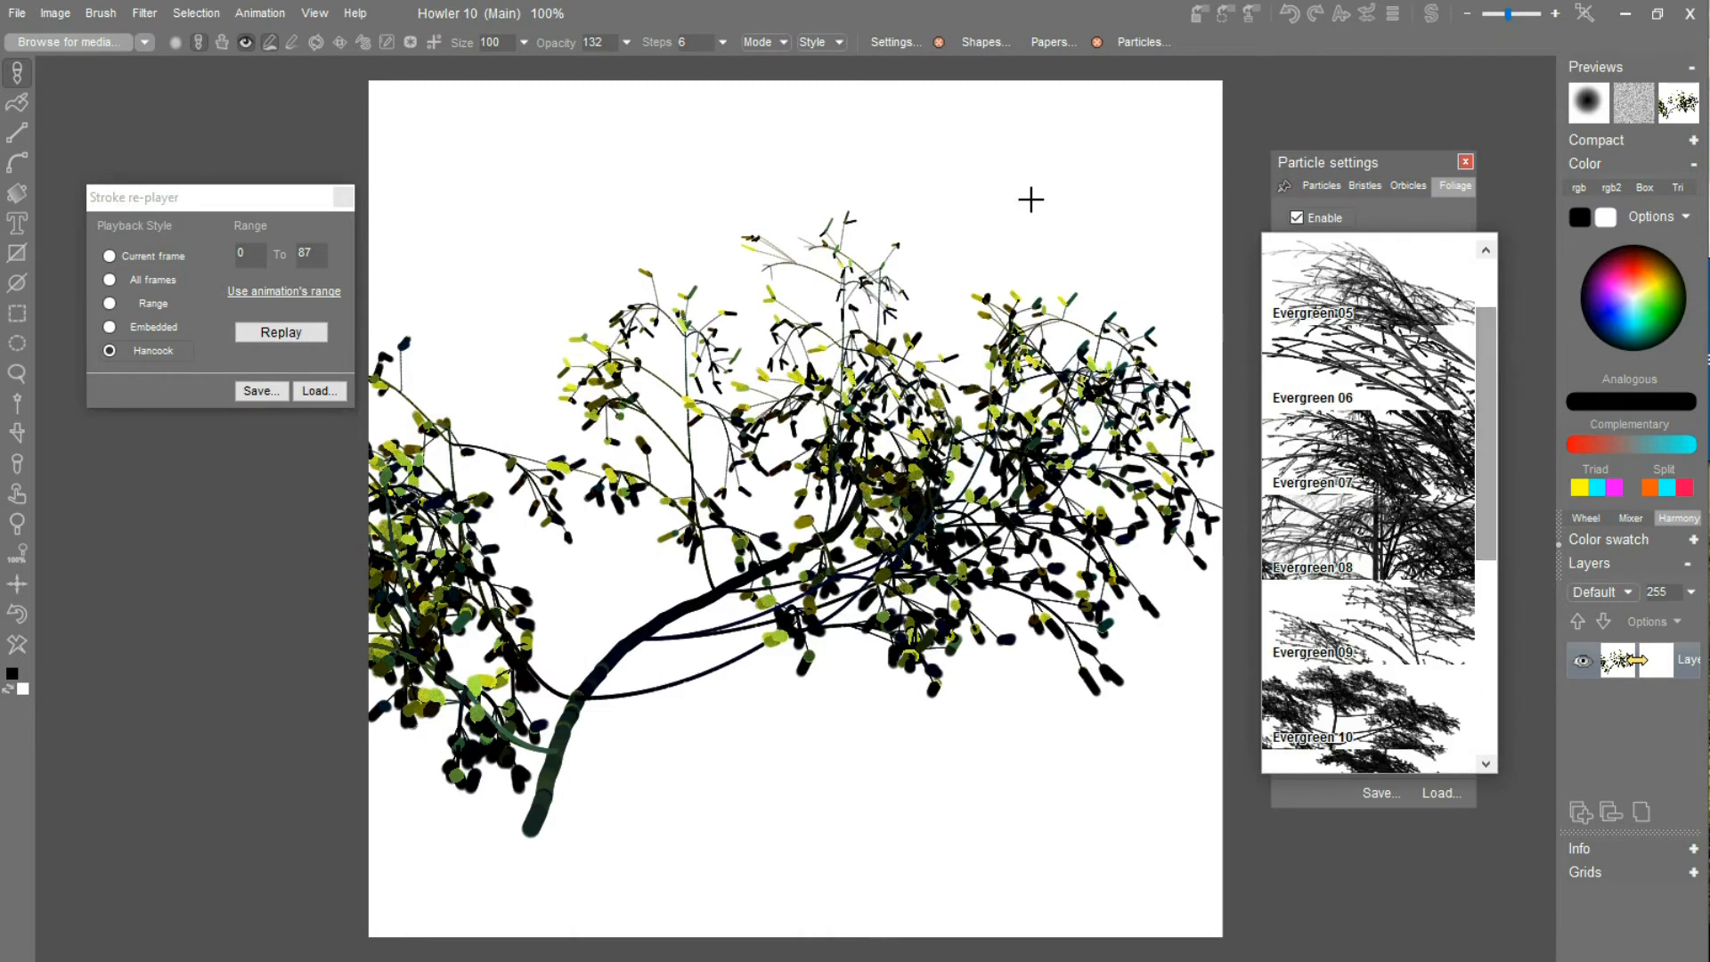
{"action": "left_click", "coordinate": [67, 40]}
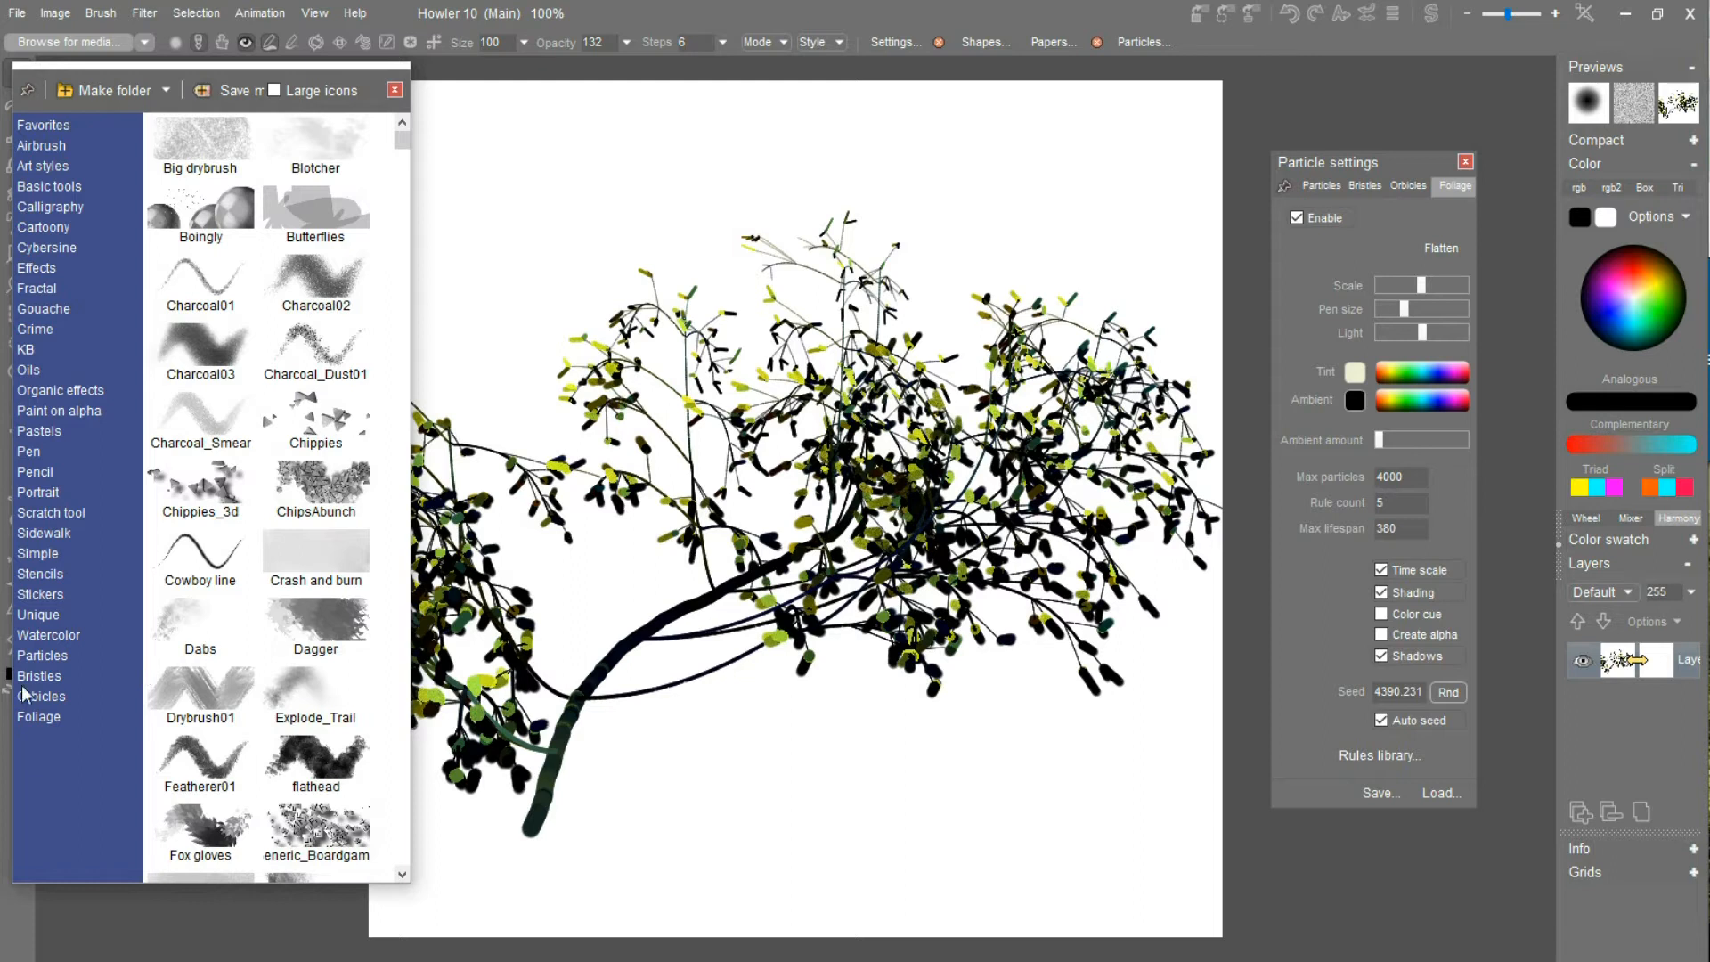
{"action": "left_click", "coordinate": [39, 717]}
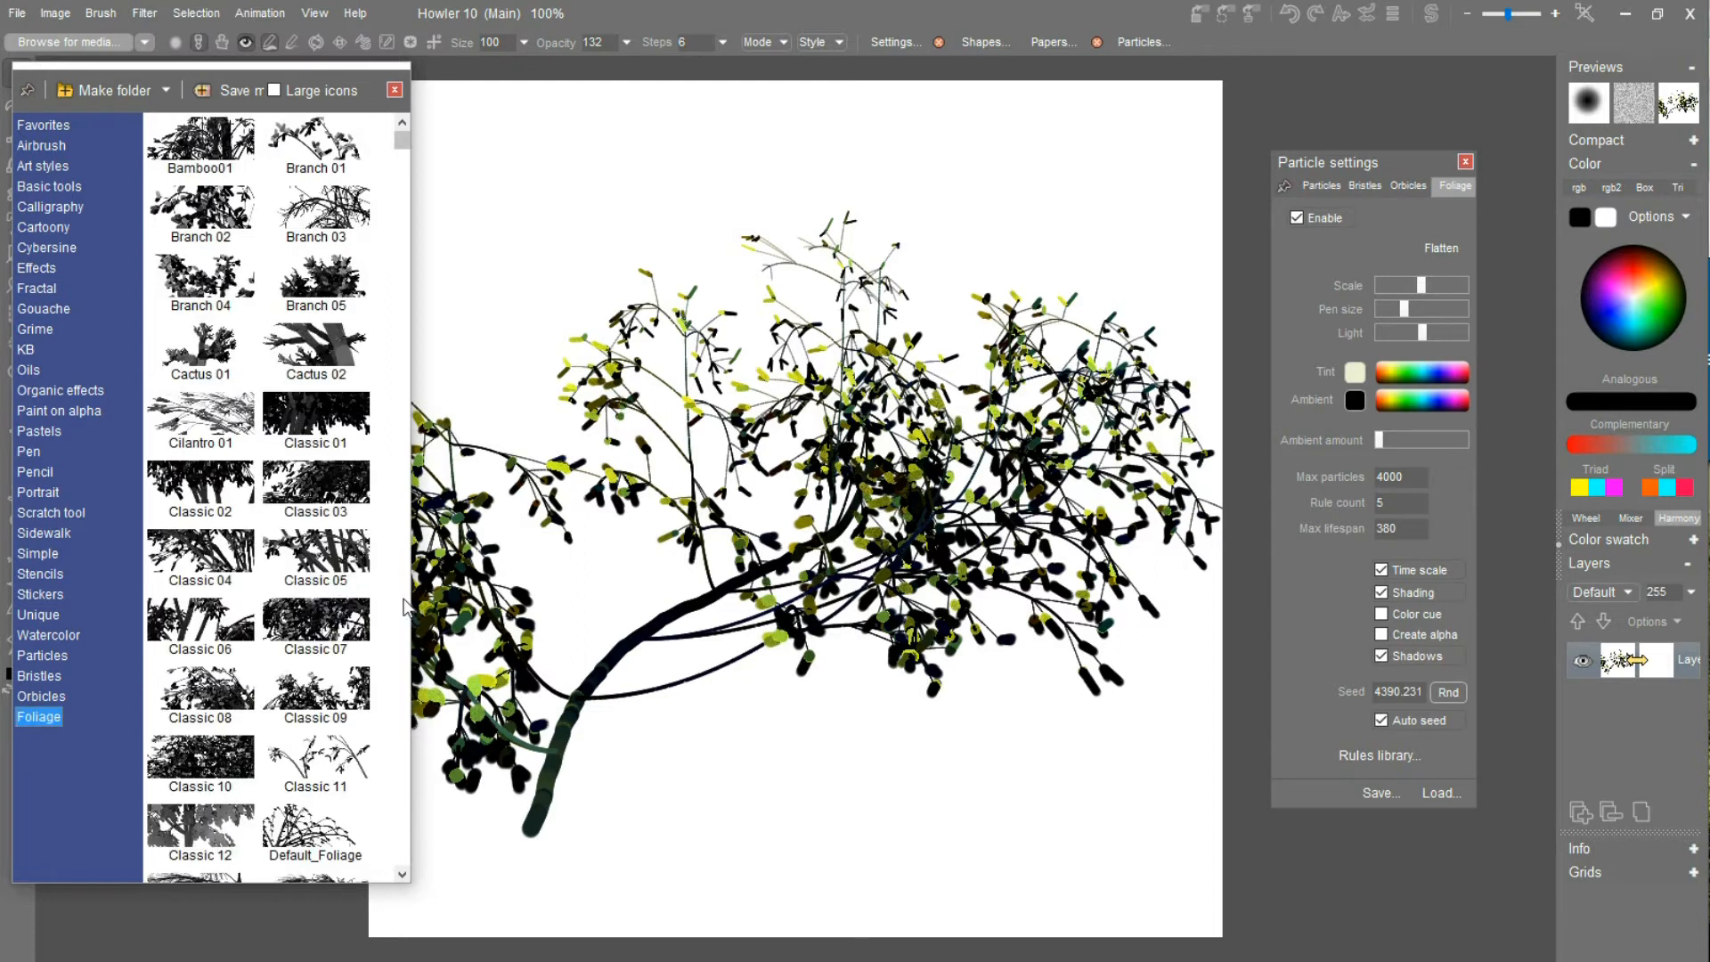
{"action": "left_click_drag", "start_coordinate": [400, 603], "coordinate": [1231, 611]}
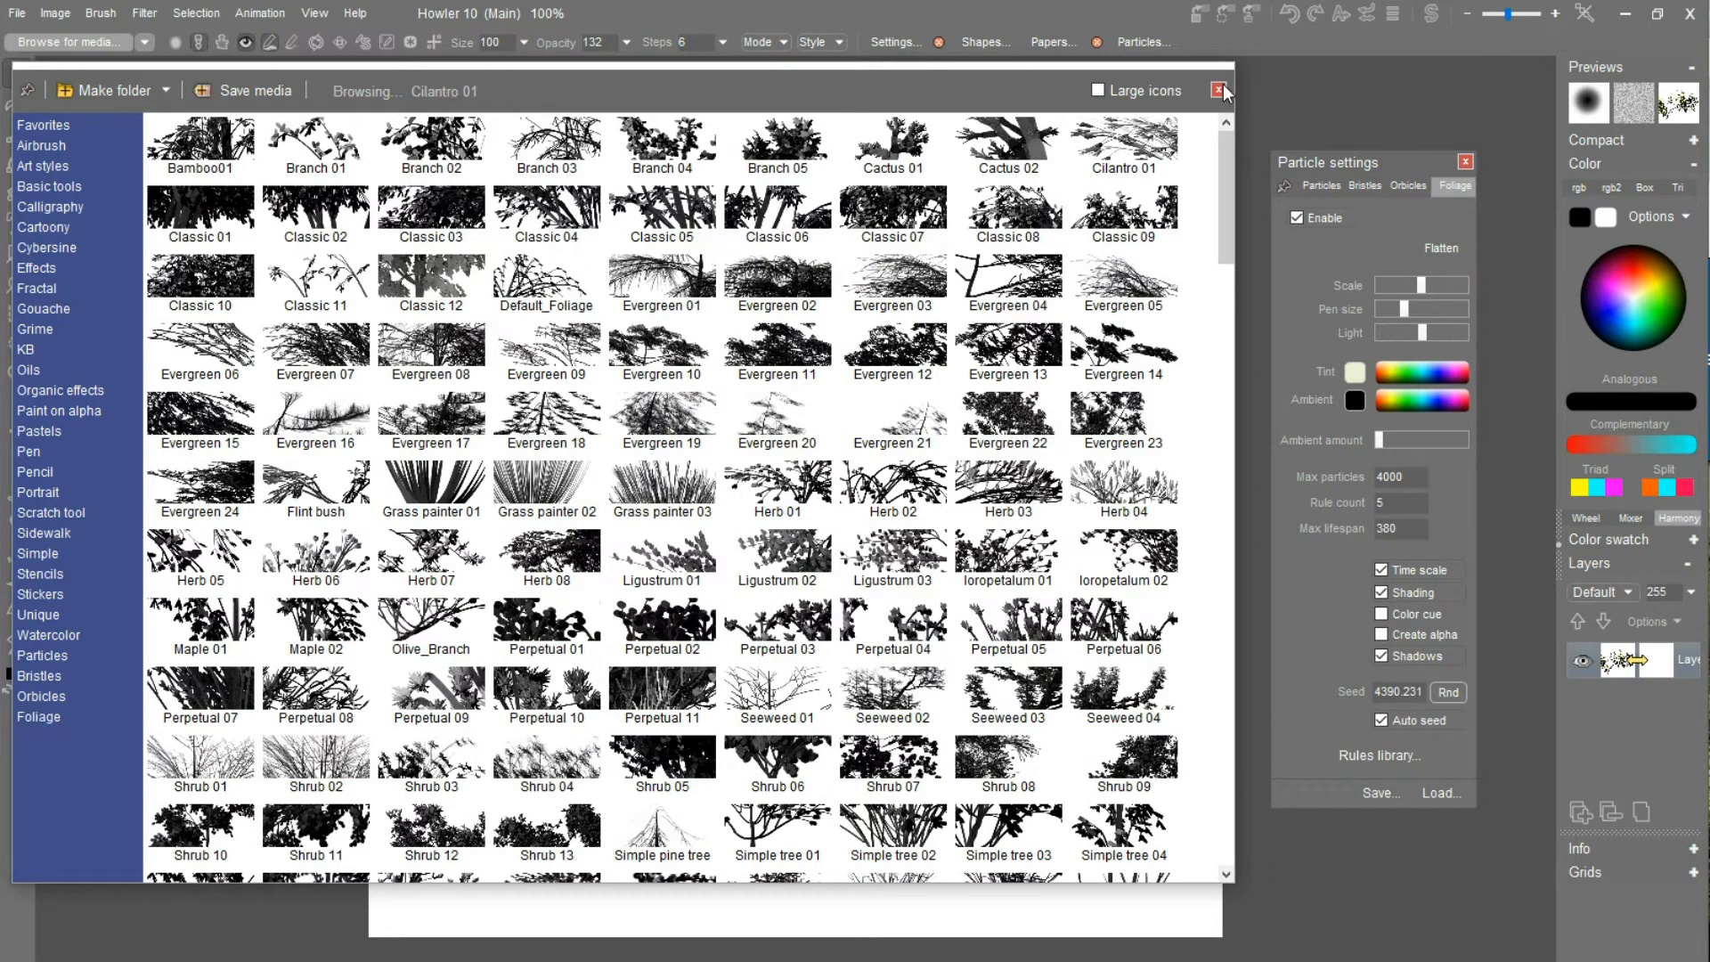
{"action": "left_click", "coordinate": [1407, 675]}
Load the loropetalum 01 foliage preset, paint a short-trunked bush over the branch, and clear the canvas.
{"action": "left_click", "coordinate": [1438, 793]}
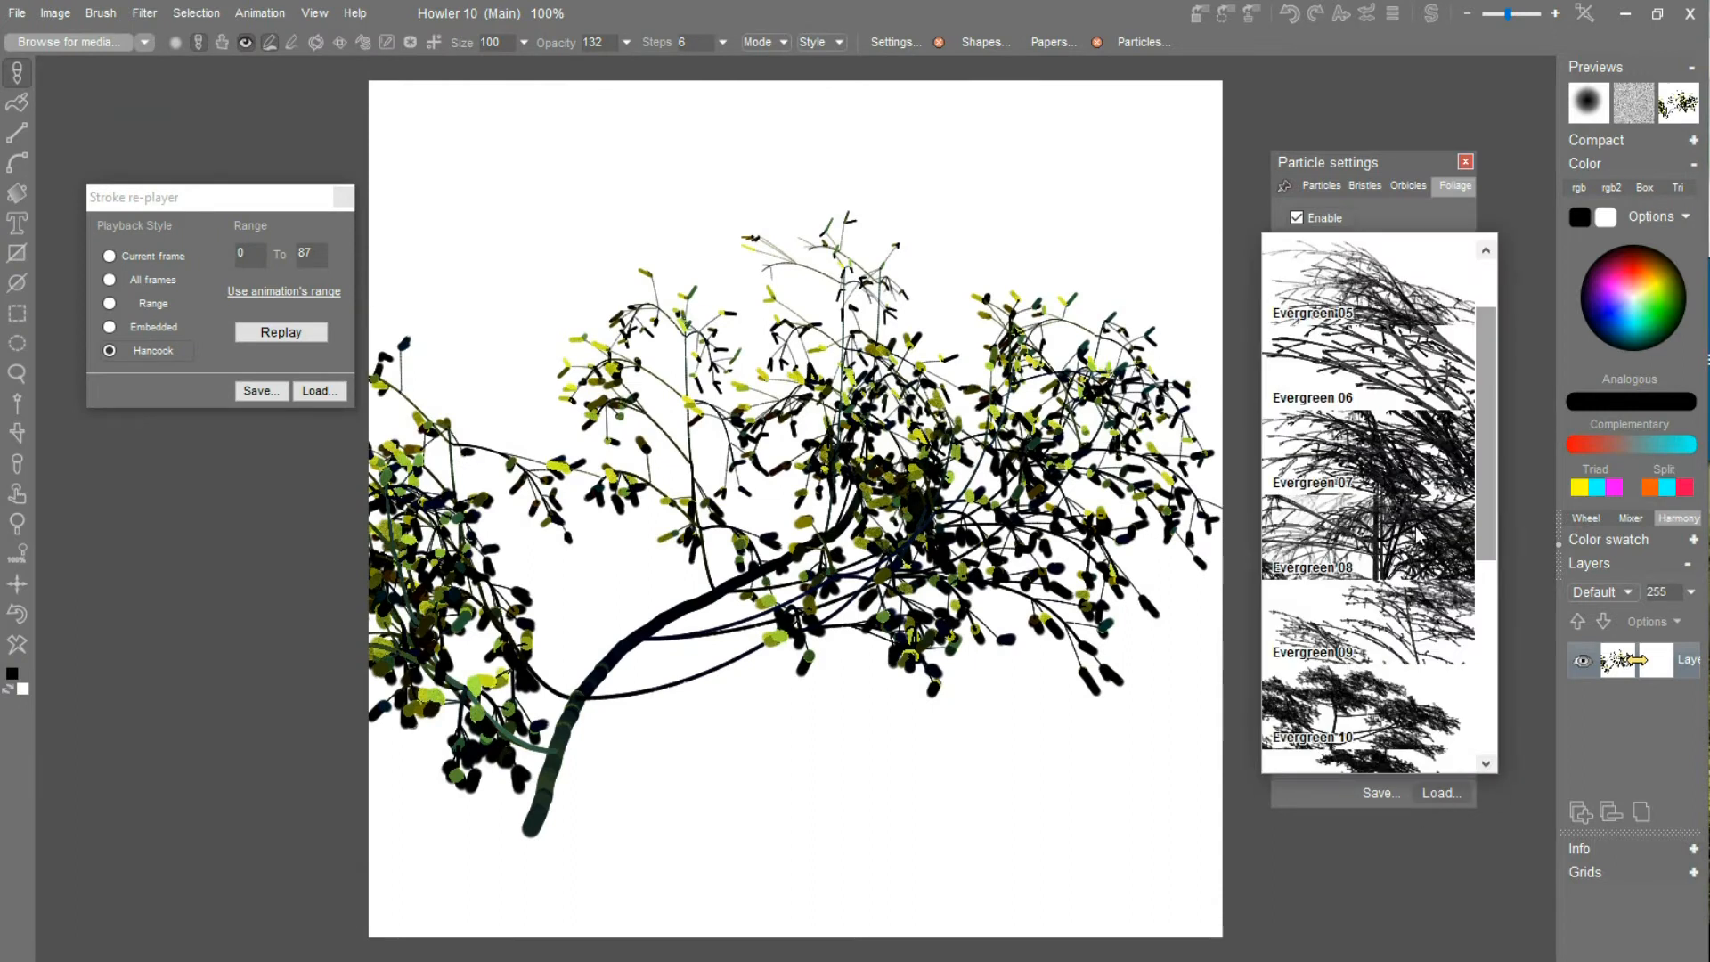
{"action": "left_click_drag", "start_coordinate": [1491, 504], "coordinate": [1498, 564]}
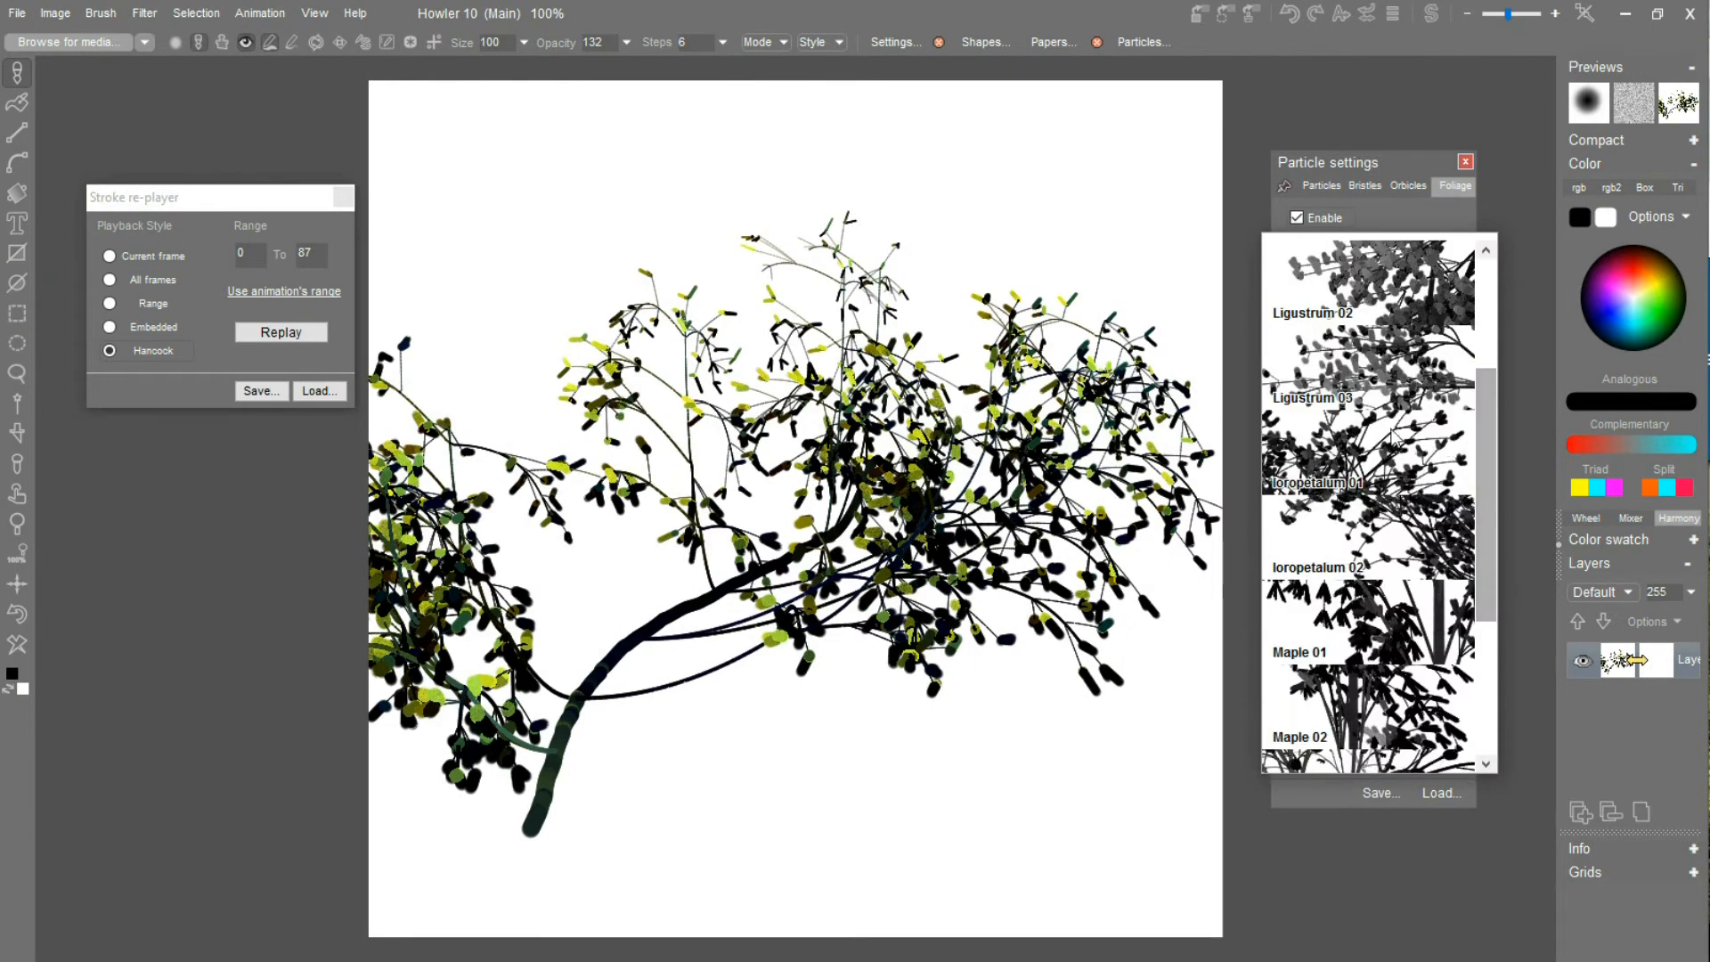
{"action": "left_click", "coordinate": [1369, 436]}
{"action": "left_click_drag", "start_coordinate": [684, 713], "coordinate": [641, 591]}
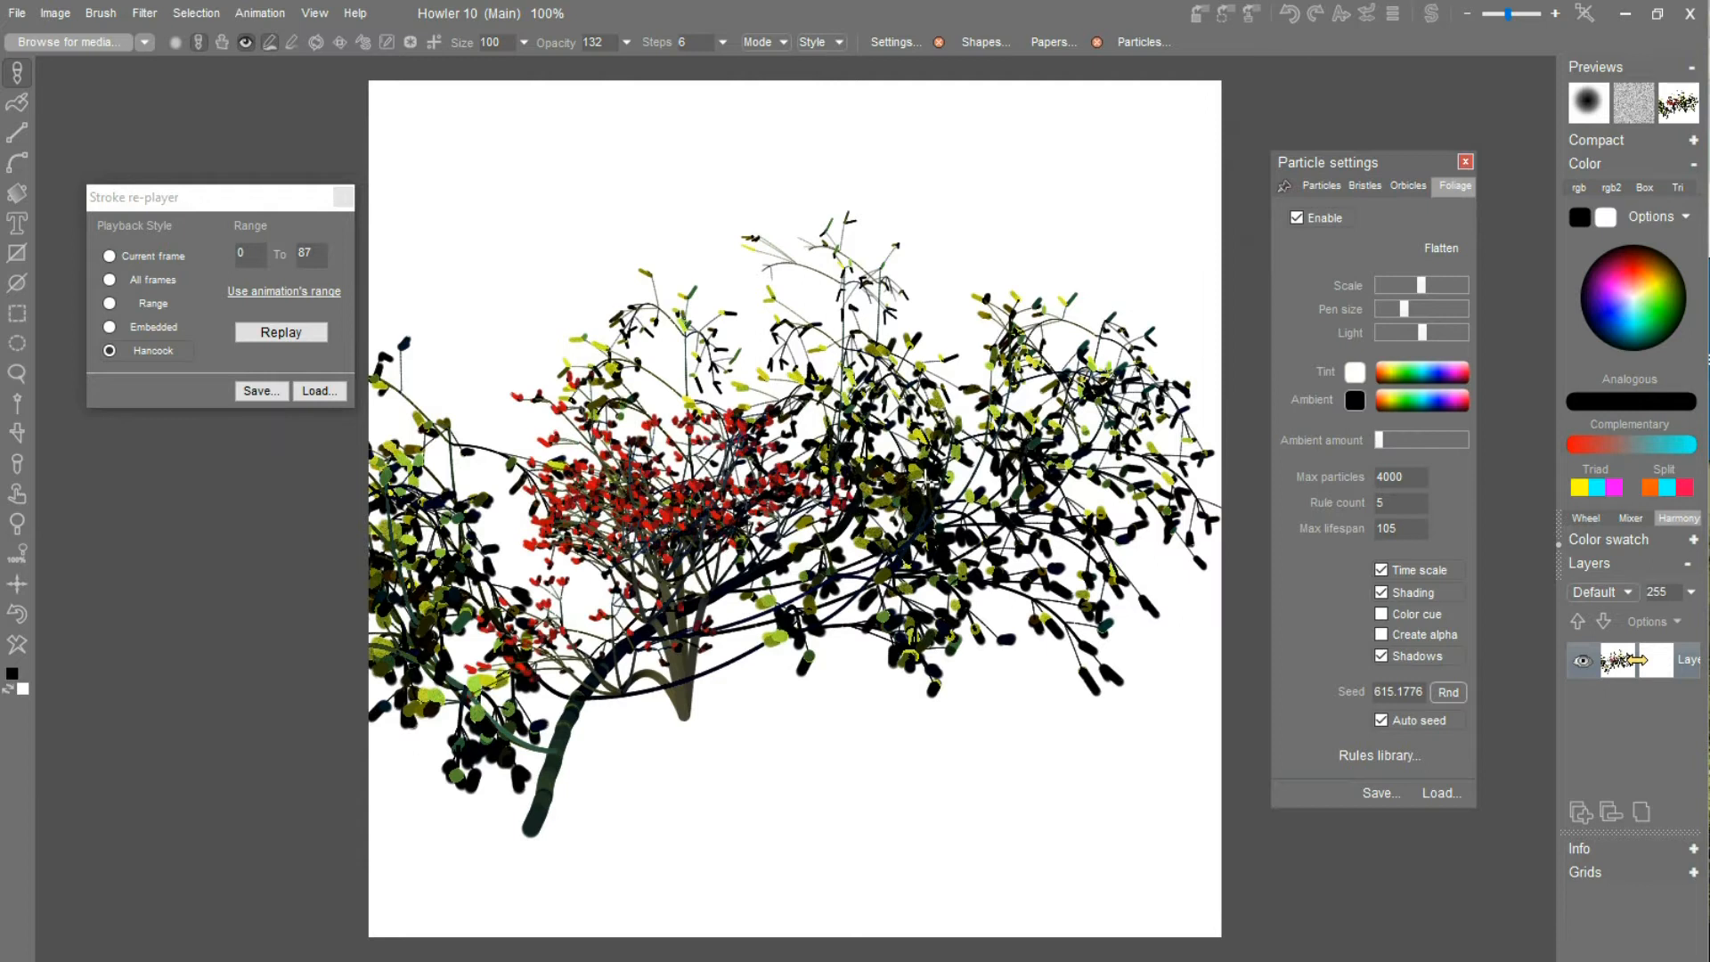
{"action": "left_click", "coordinate": [16, 643]}
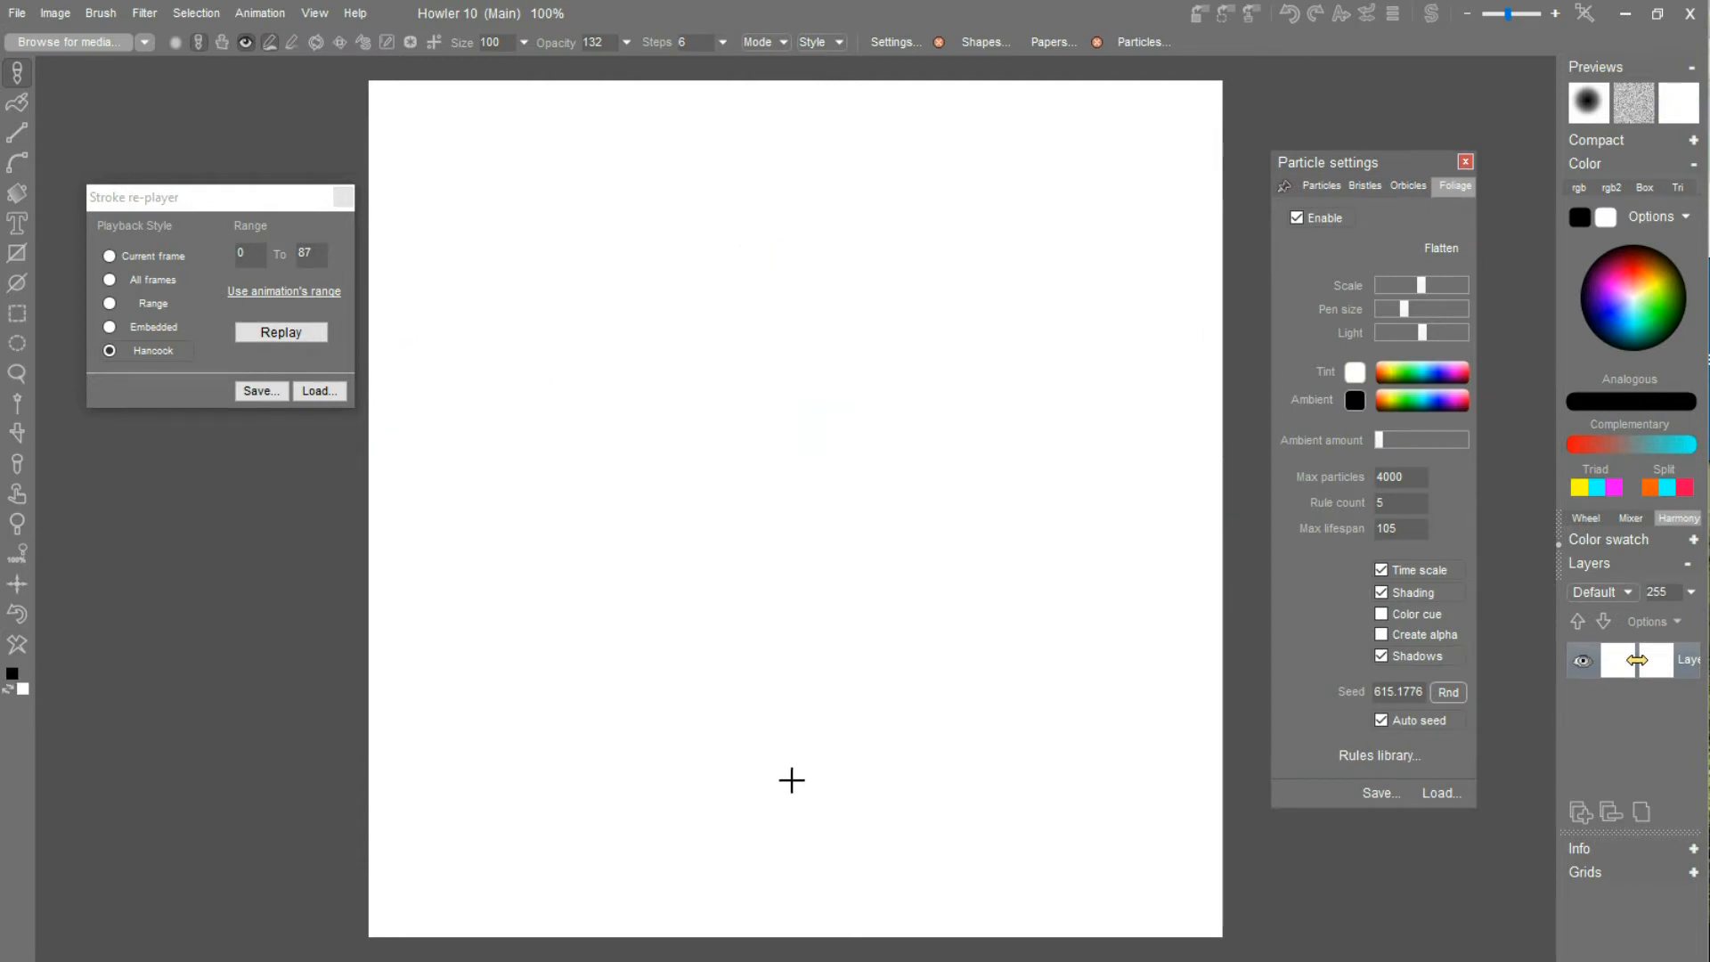
Place two overlapping loropetalum bushes, one near the lower middle and one slightly higher to its right.
{"action": "left_click", "coordinate": [733, 808]}
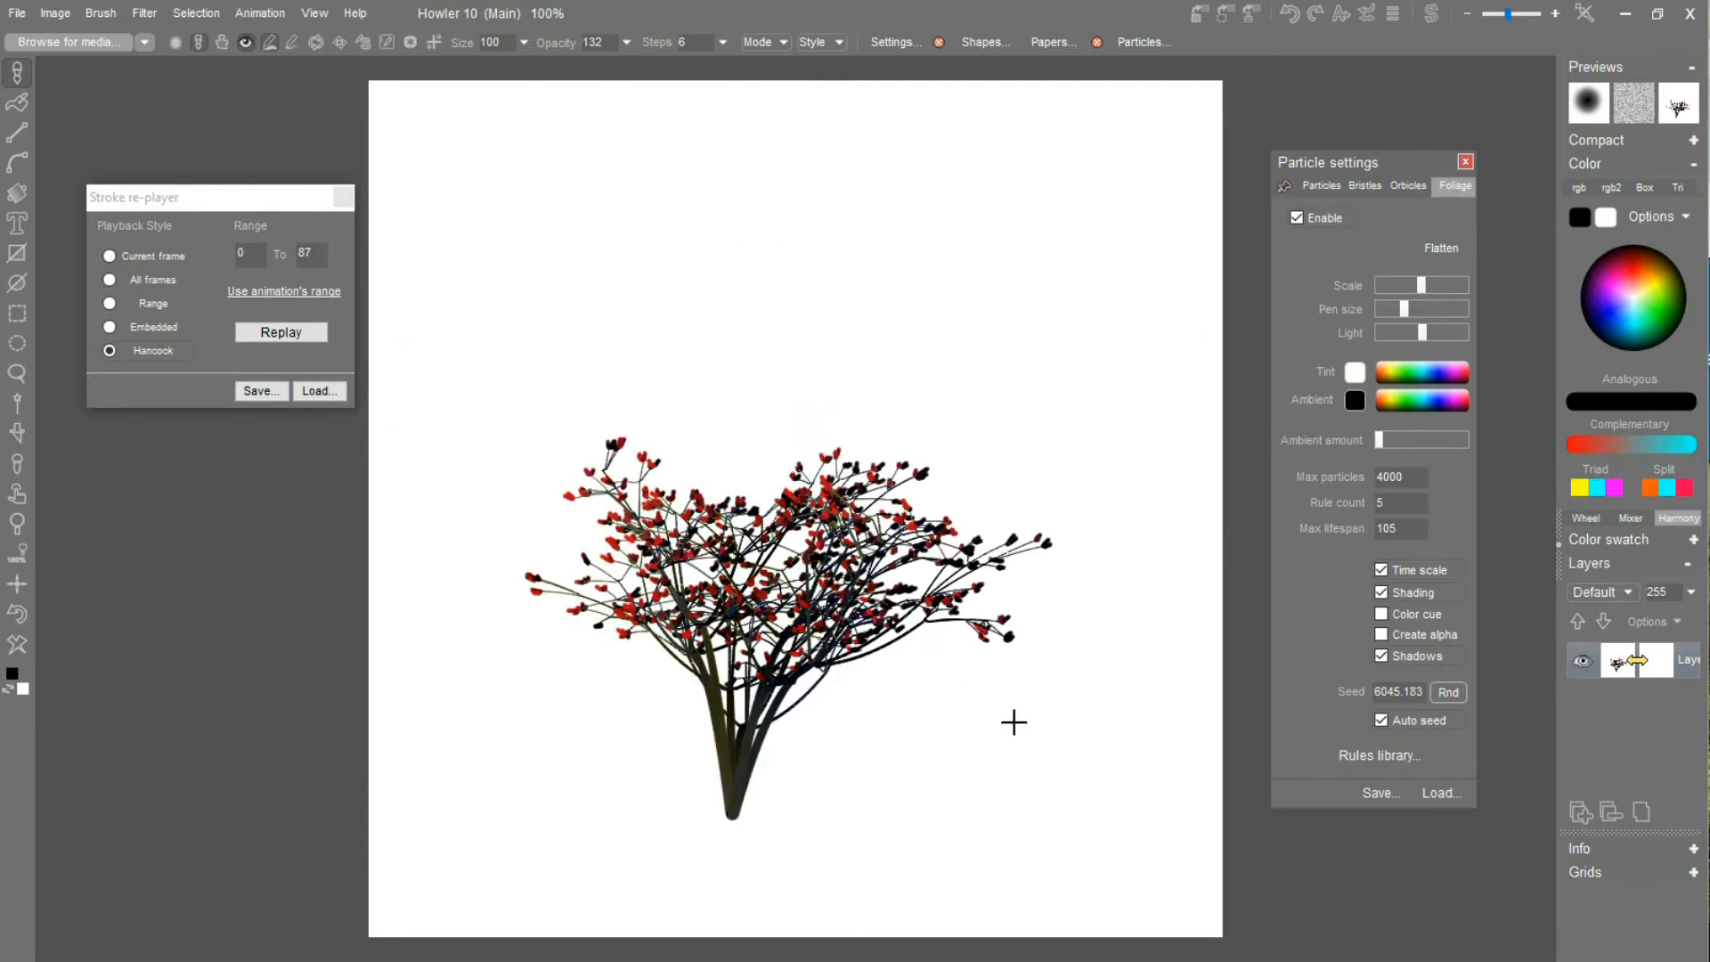
{"action": "left_click", "coordinate": [1440, 789]}
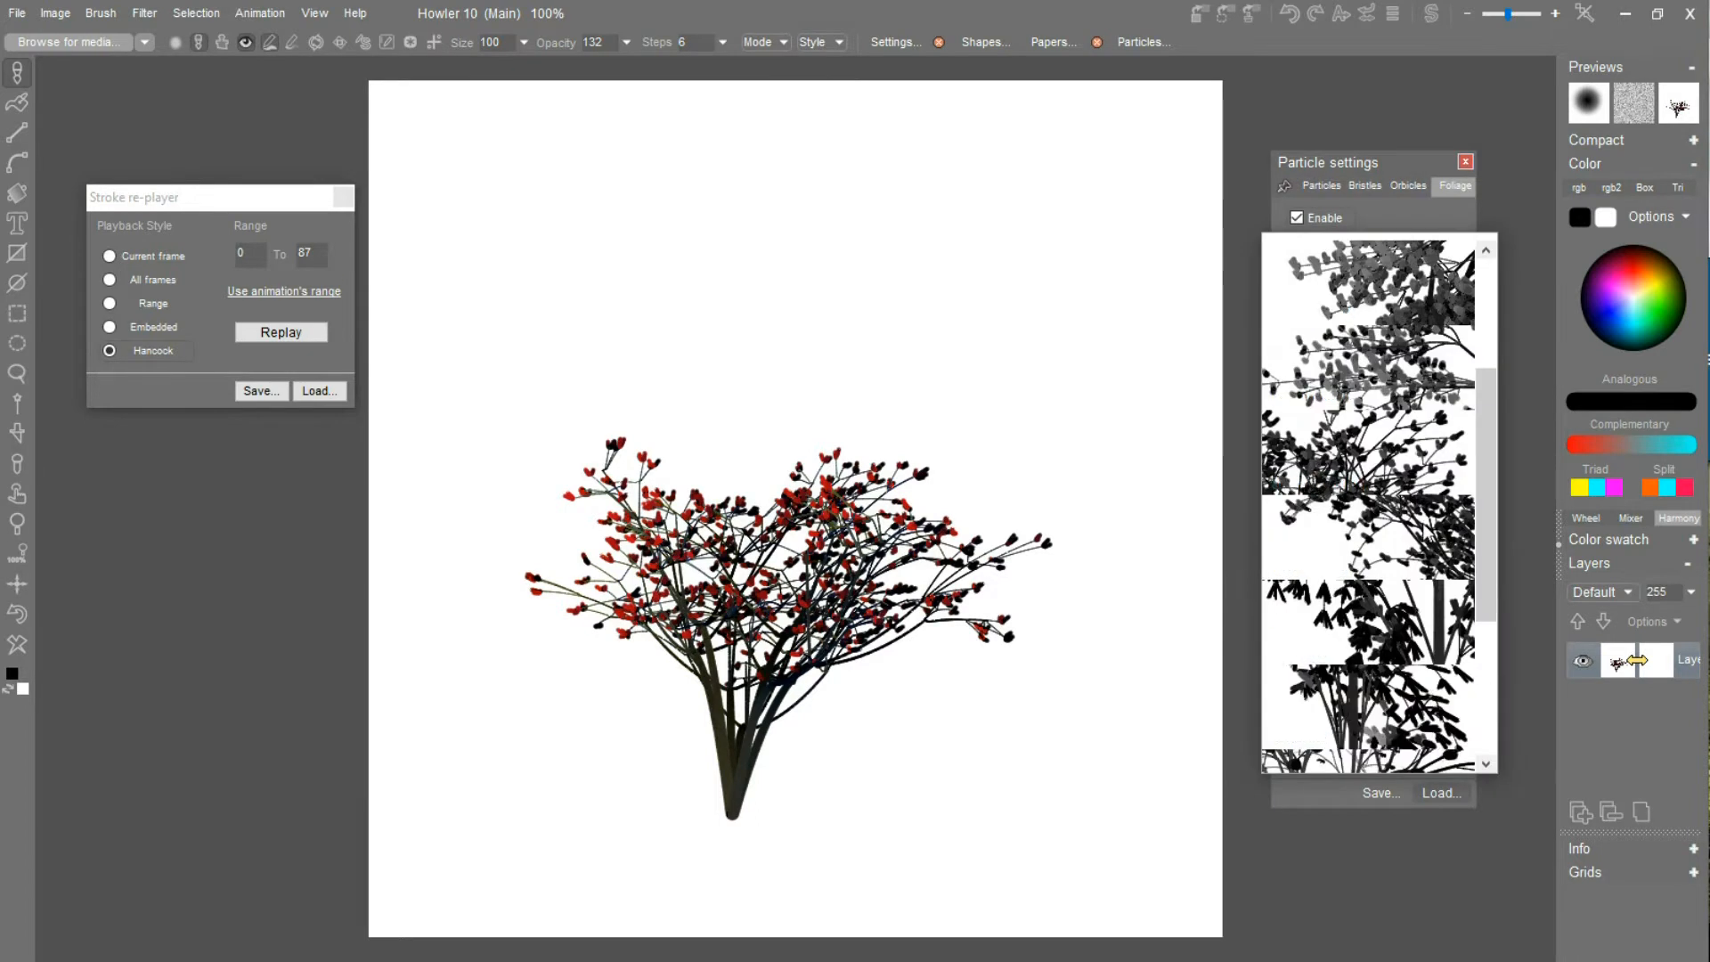
{"action": "left_click", "coordinate": [856, 711]}
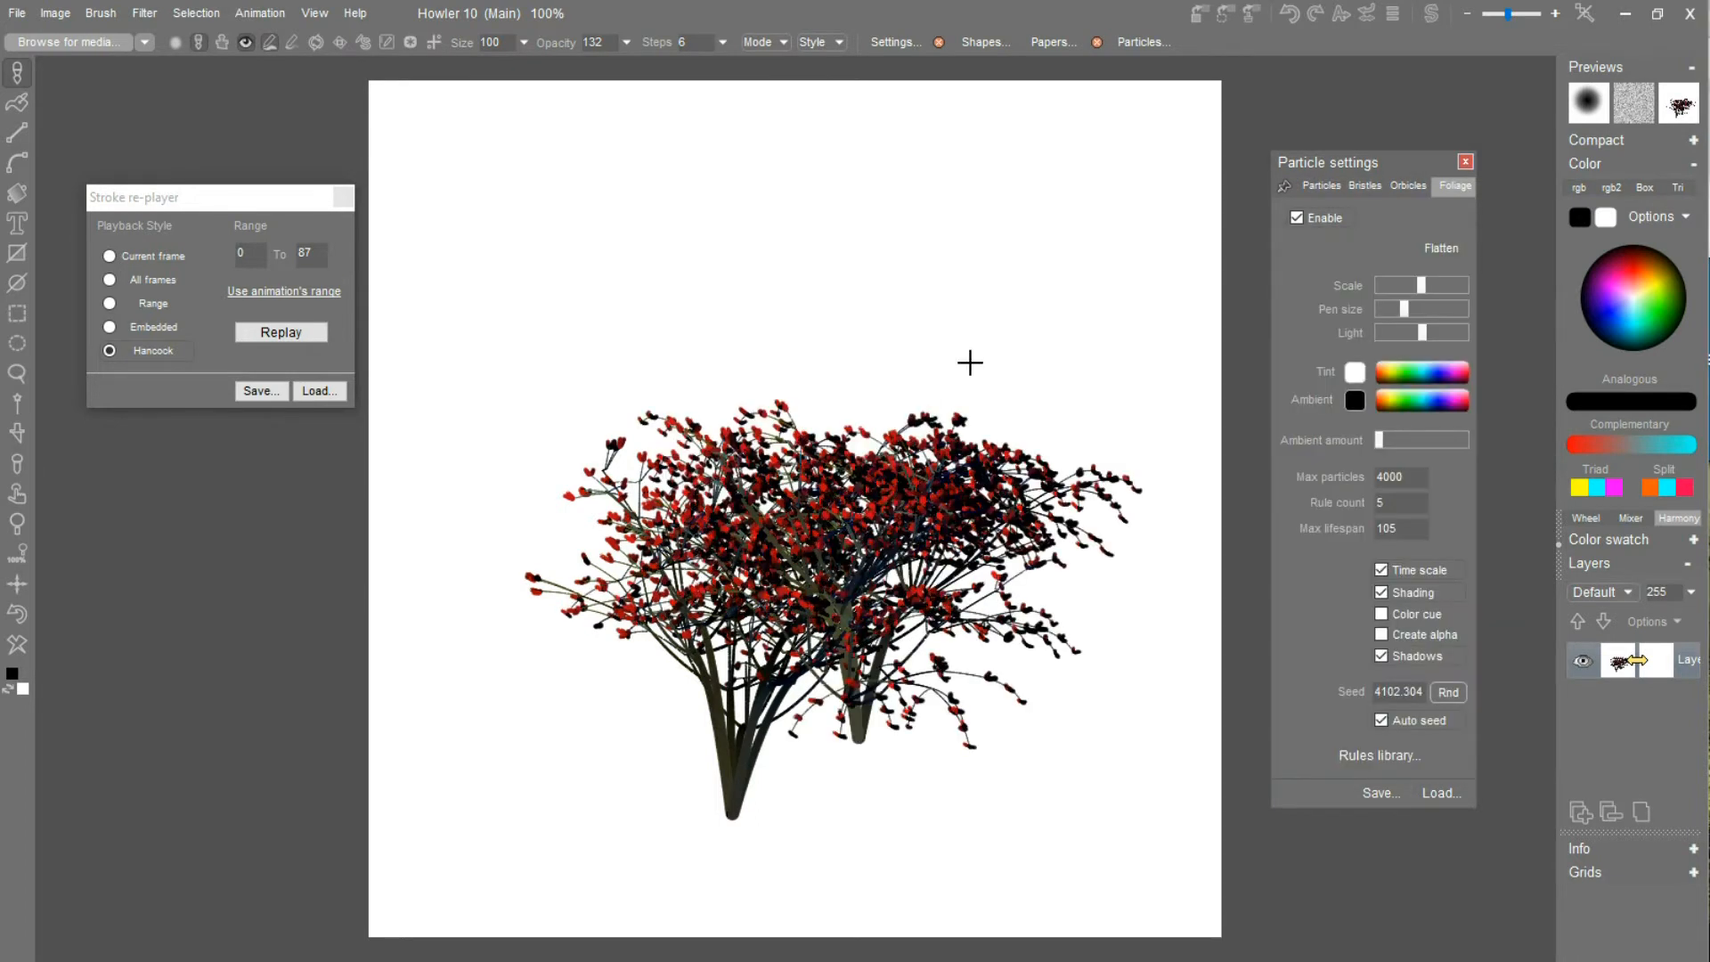
Load the Maple 01 foliage preset, grow a tree behind the right-hand bush, and clear the canvas.
{"action": "left_click", "coordinate": [1439, 792]}
{"action": "scroll", "coordinate": [1407, 535], "scroll_direction": "down", "scroll_amount": 3}
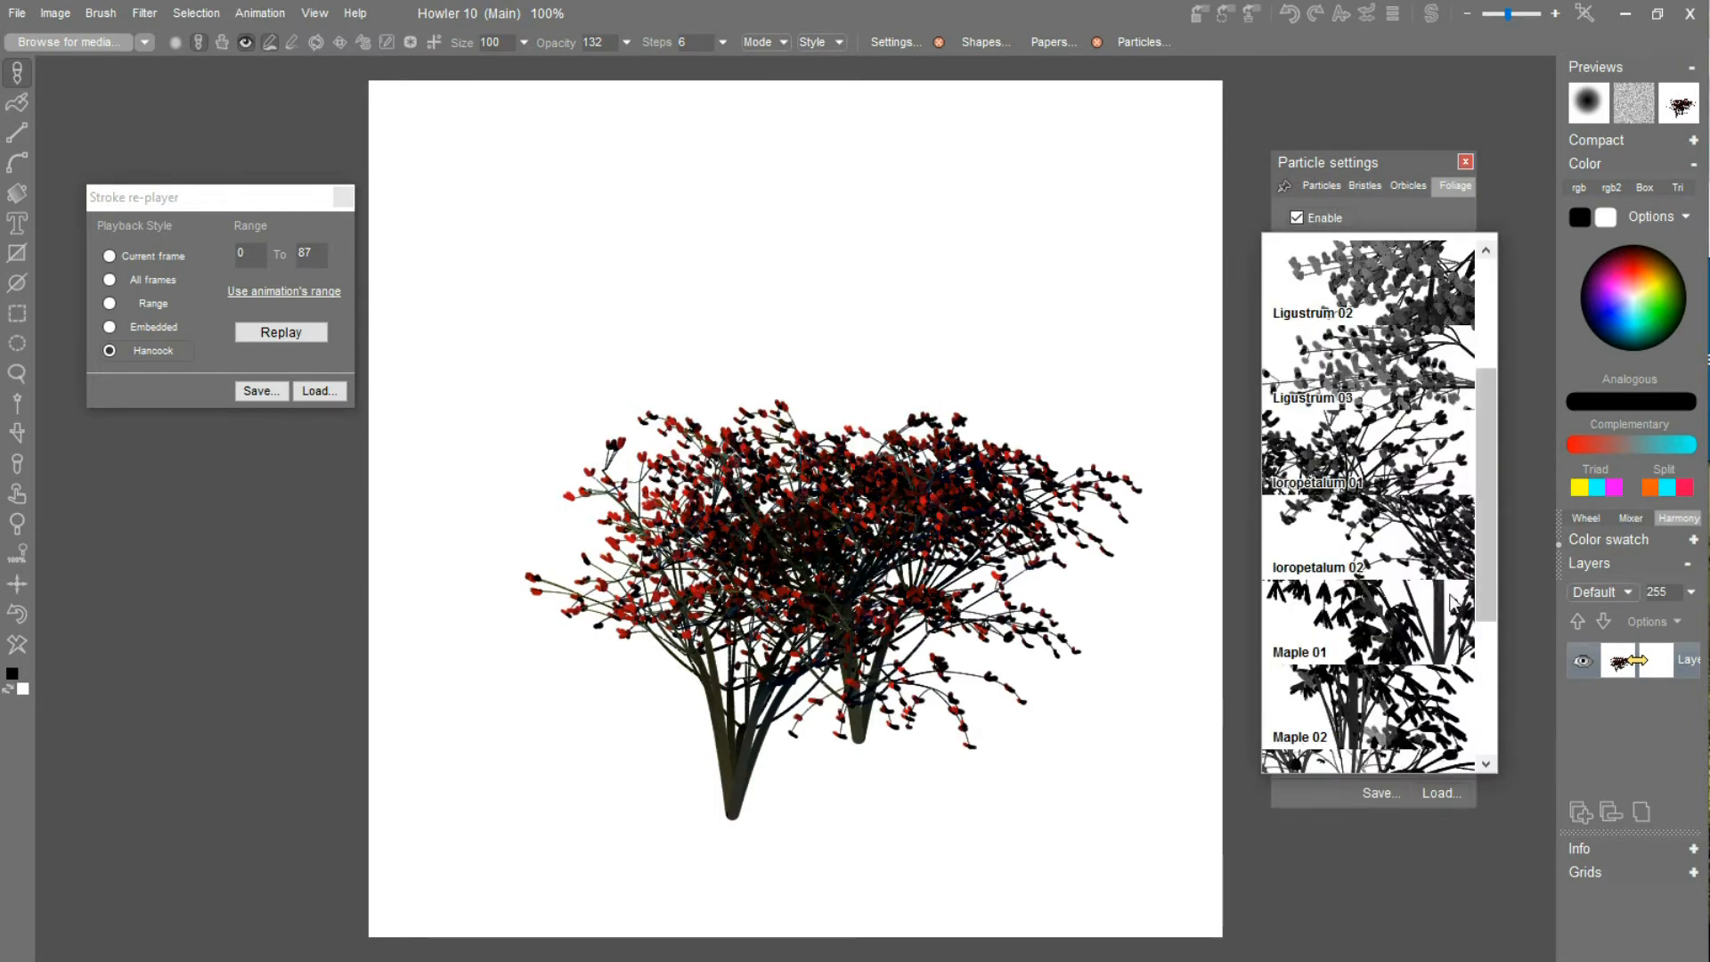
{"action": "left_click", "coordinate": [1407, 623]}
{"action": "left_click", "coordinate": [980, 588]}
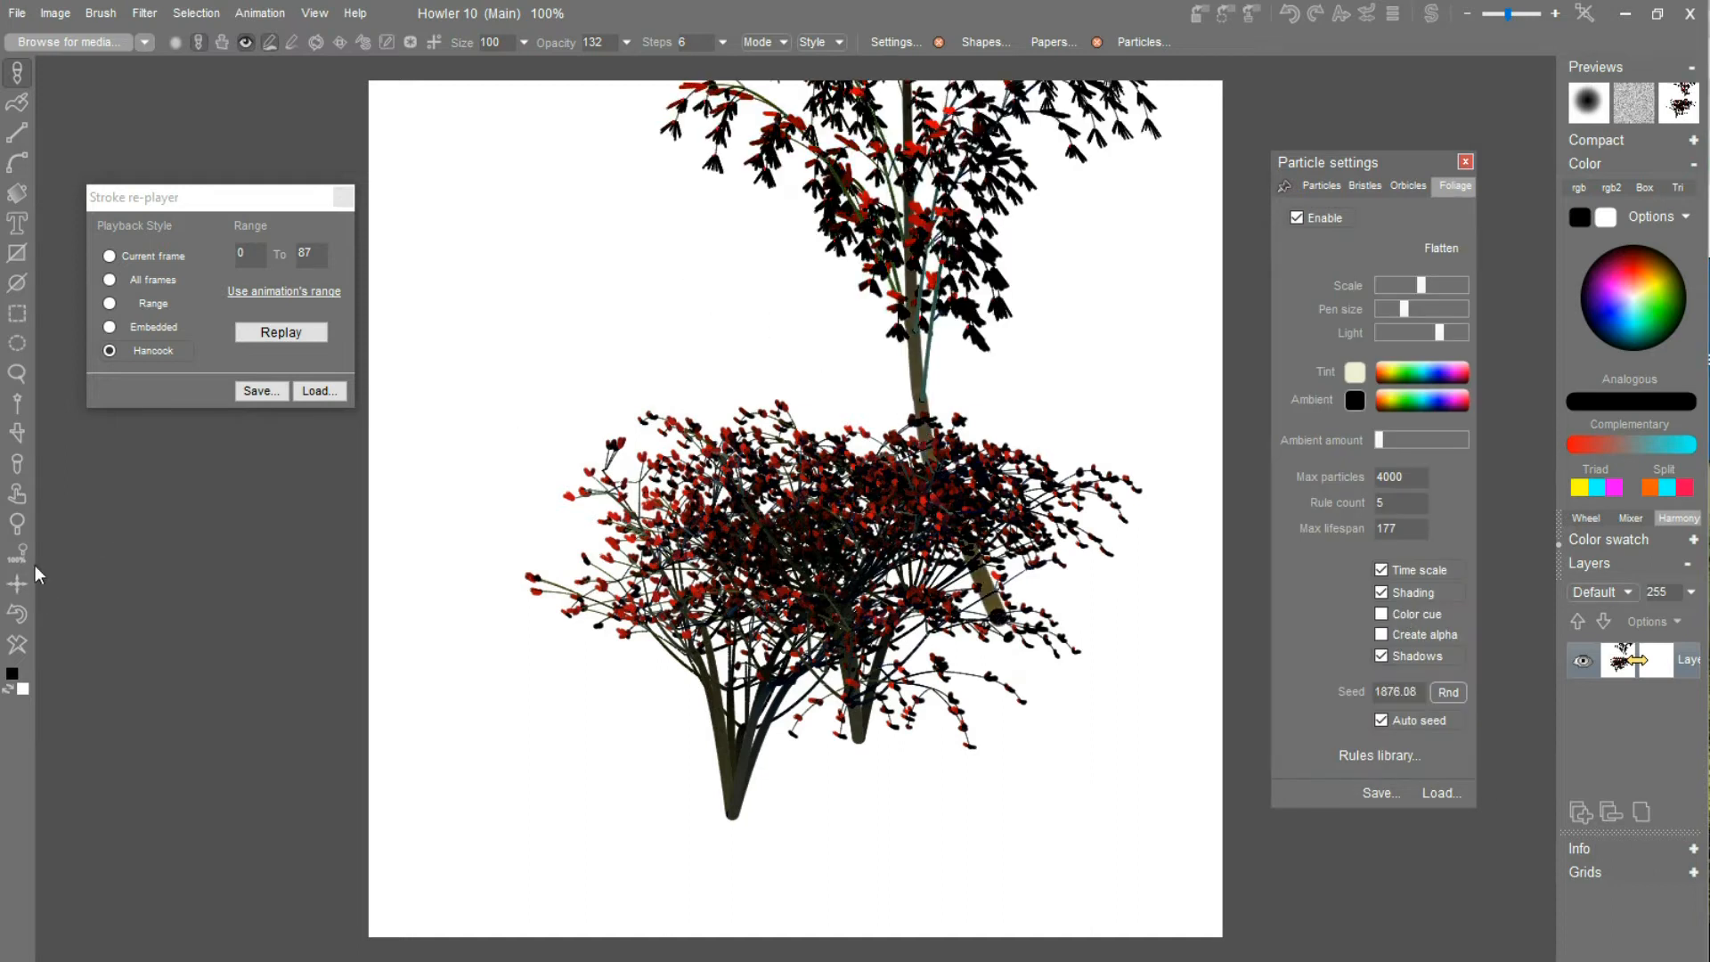
{"action": "left_click", "coordinate": [17, 644]}
Paint a maple with a bent trunk, clear it, paint three maples with bent and straight trunks, and clear the canvas again.
{"action": "left_click_drag", "start_coordinate": [573, 852], "coordinate": [655, 749]}
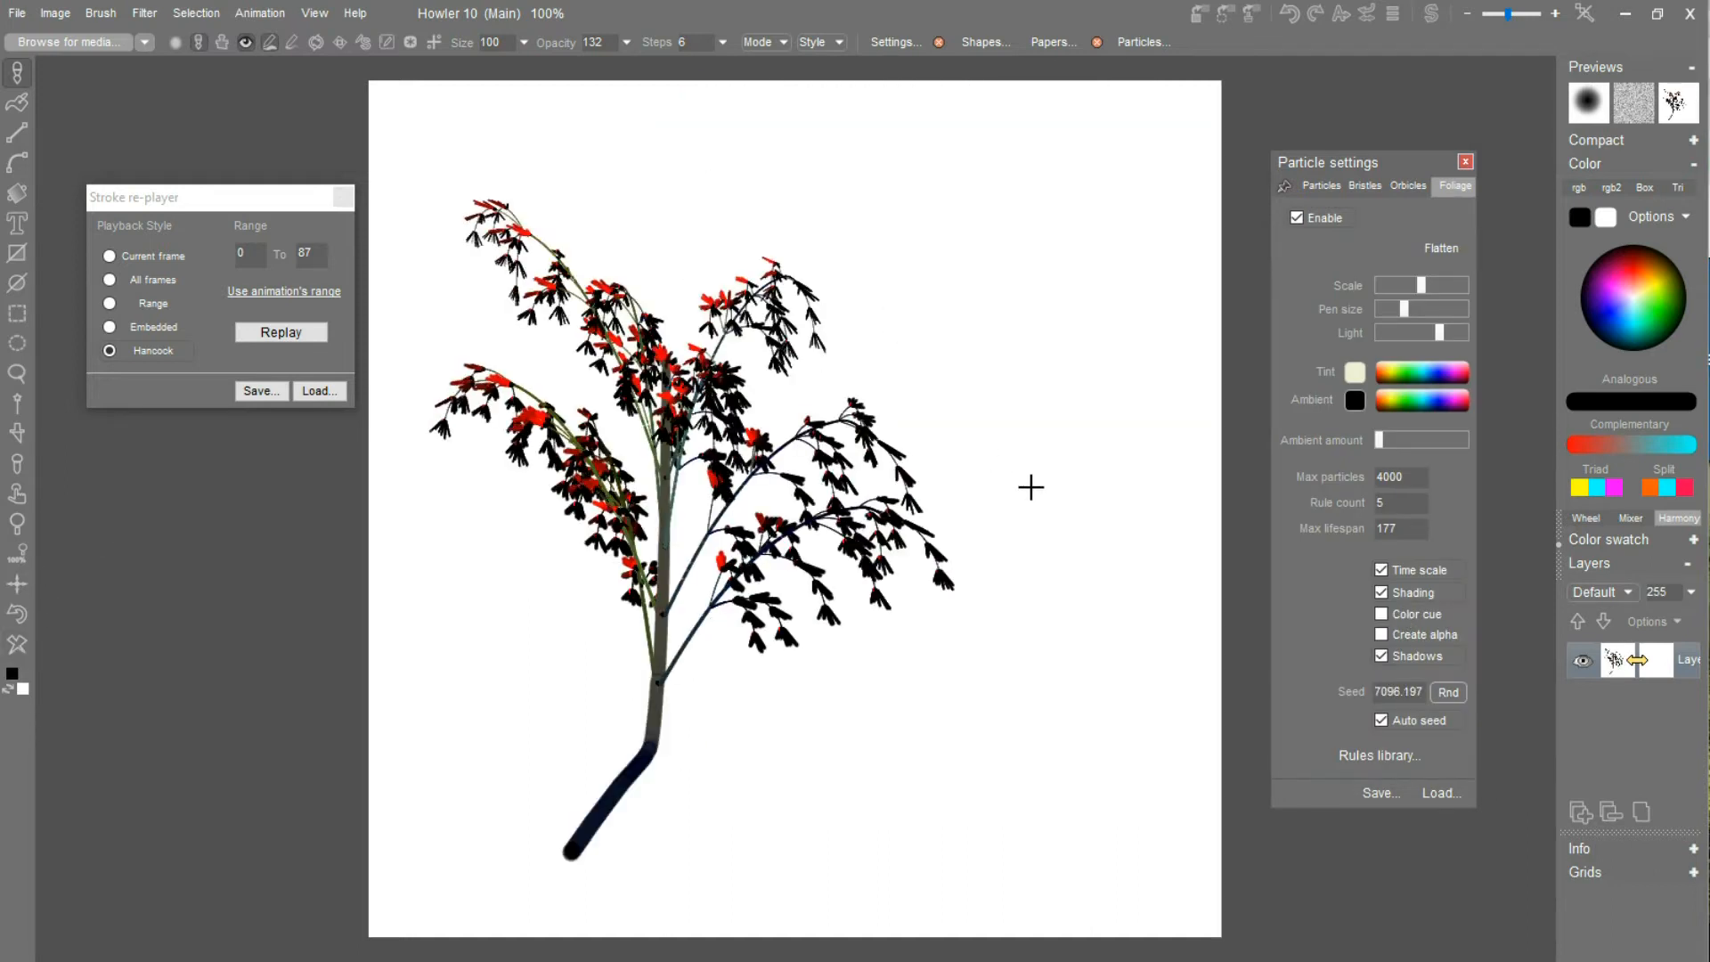
{"action": "left_click", "coordinate": [17, 644]}
{"action": "left_click_drag", "start_coordinate": [649, 831], "coordinate": [693, 804]}
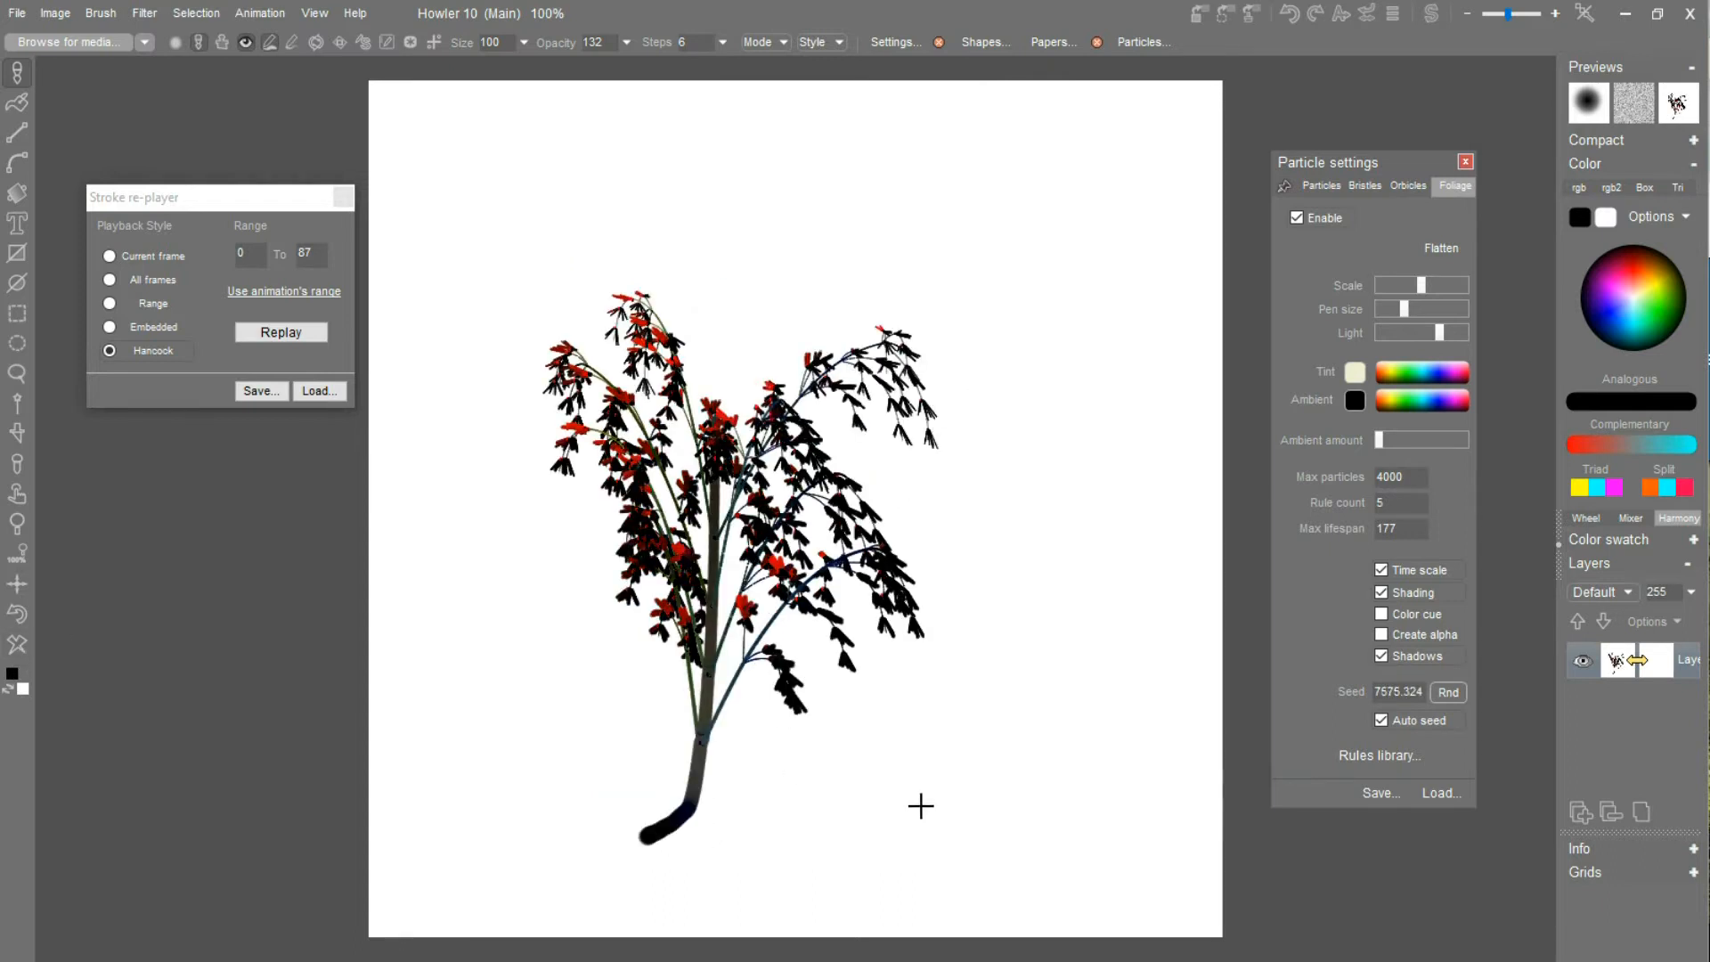
{"action": "left_click_drag", "start_coordinate": [932, 794], "coordinate": [895, 686]}
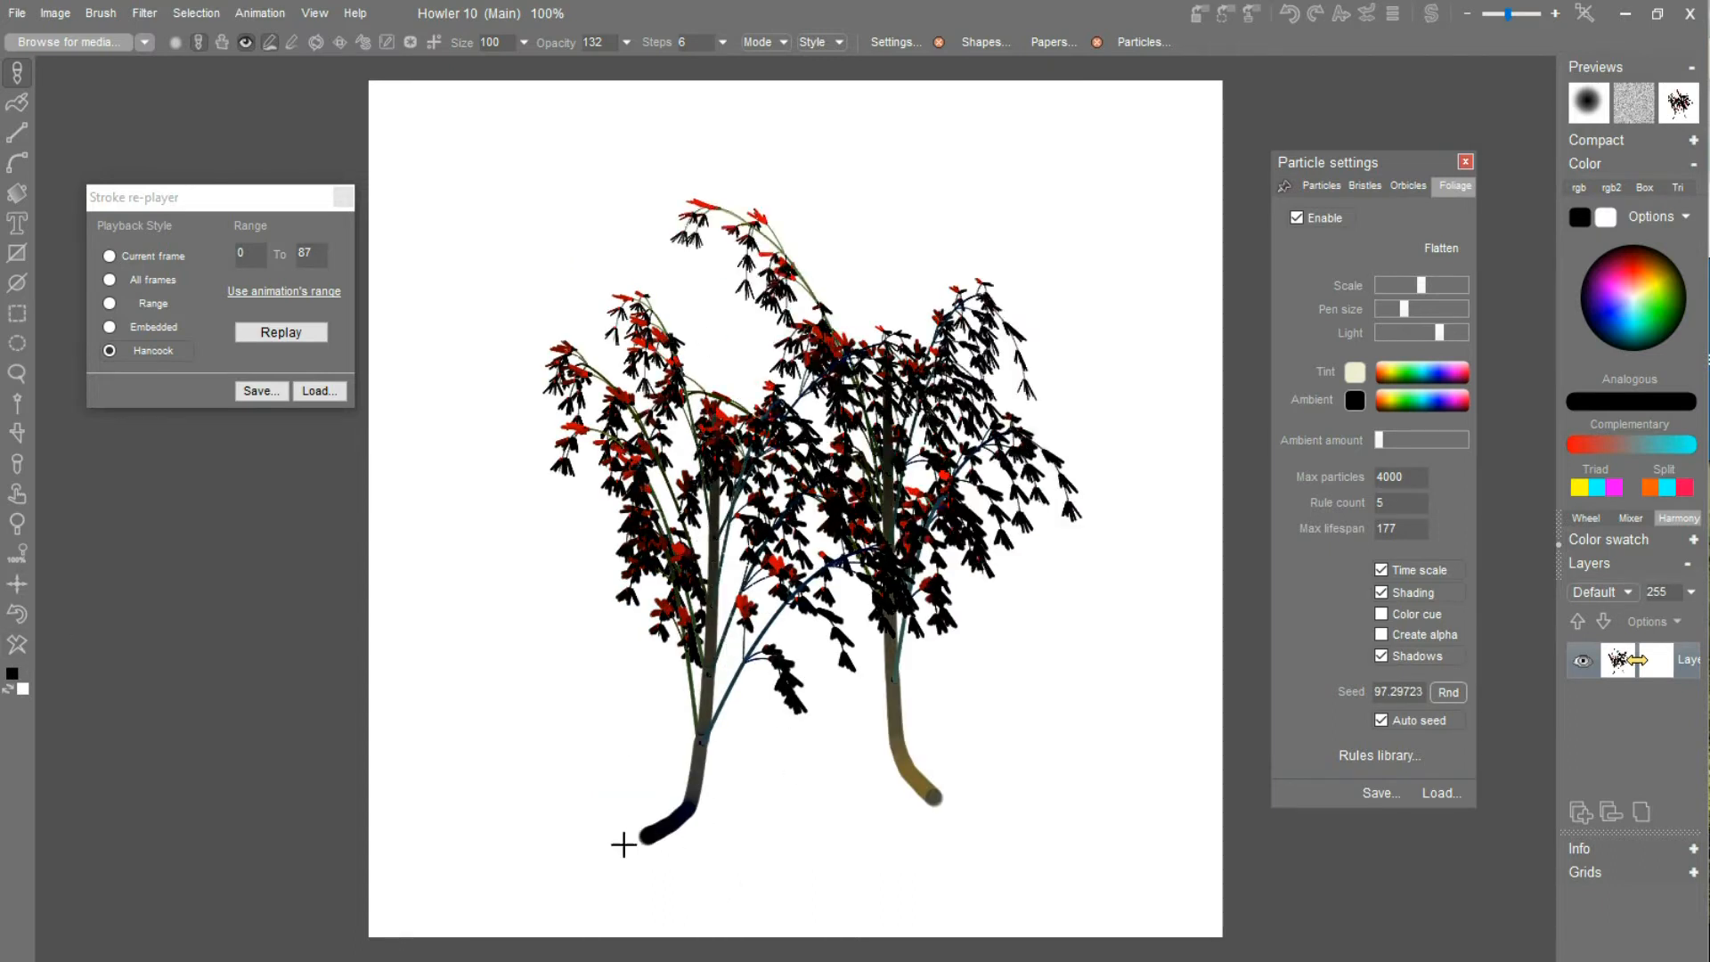
{"action": "left_click_drag", "start_coordinate": [619, 826], "coordinate": [621, 757]}
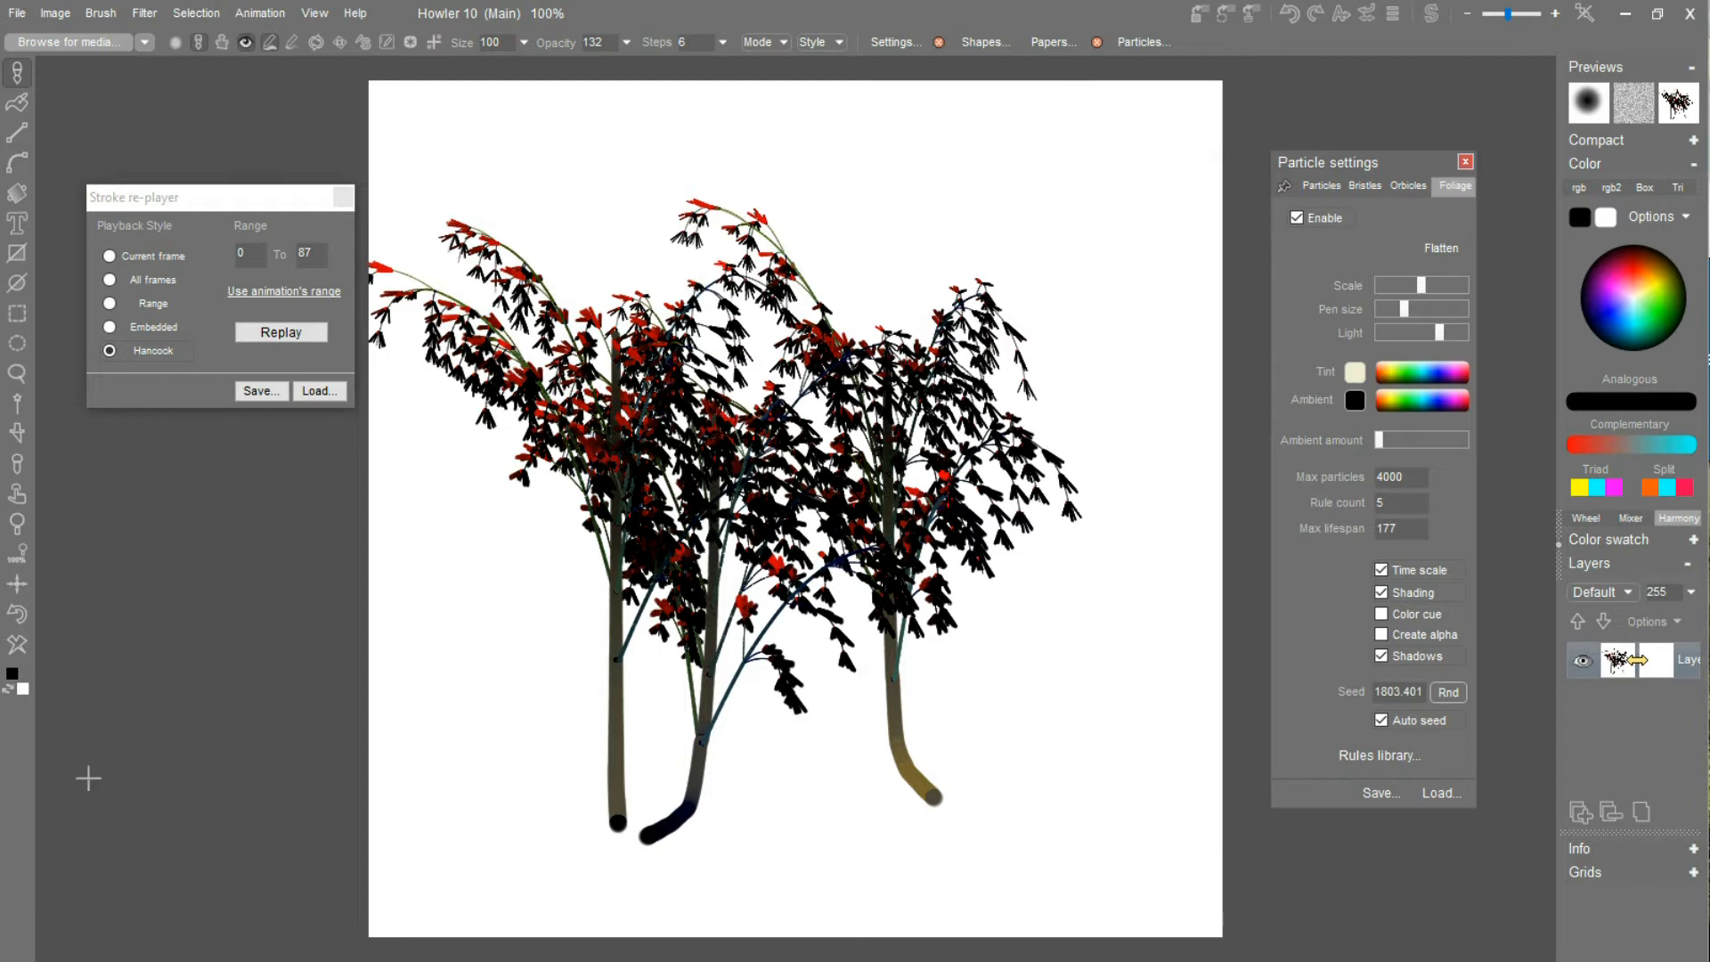
{"action": "left_click", "coordinate": [17, 644]}
Paint three maples with a vertical, a long sweeping and a sharply angled trunk, and clear the canvas.
{"action": "left_click_drag", "start_coordinate": [686, 818], "coordinate": [683, 767]}
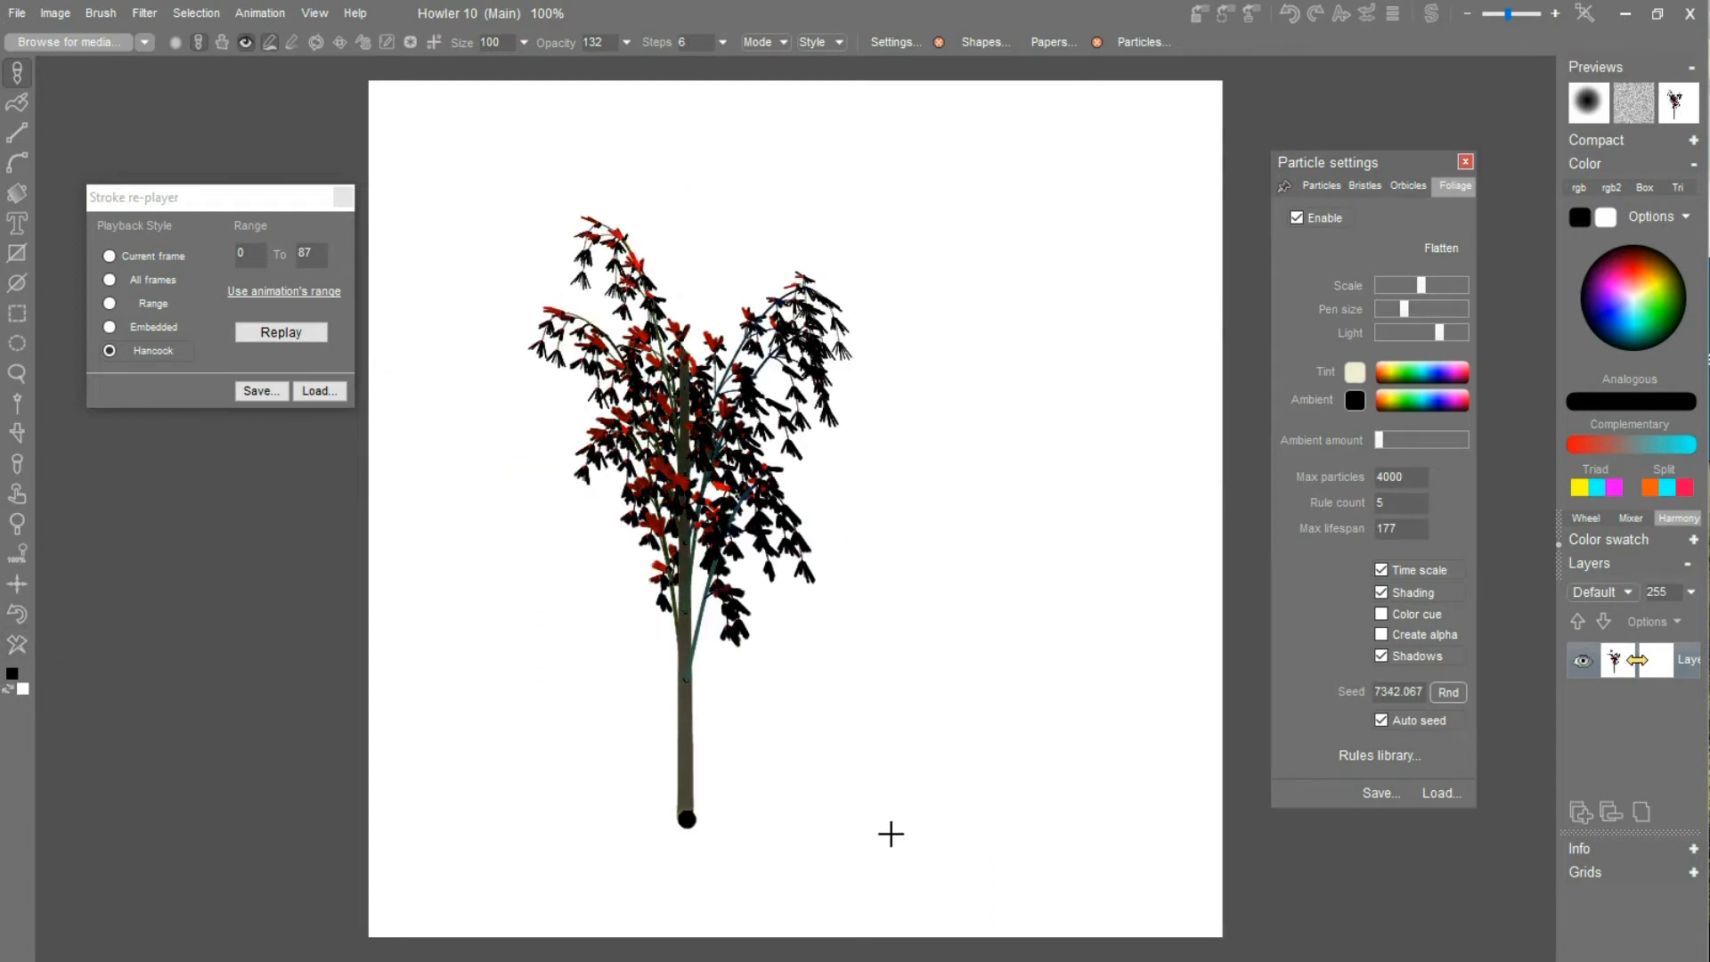
{"action": "left_click_drag", "start_coordinate": [1064, 710], "coordinate": [804, 611]}
{"action": "left_click_drag", "start_coordinate": [1061, 492], "coordinate": [974, 559]}
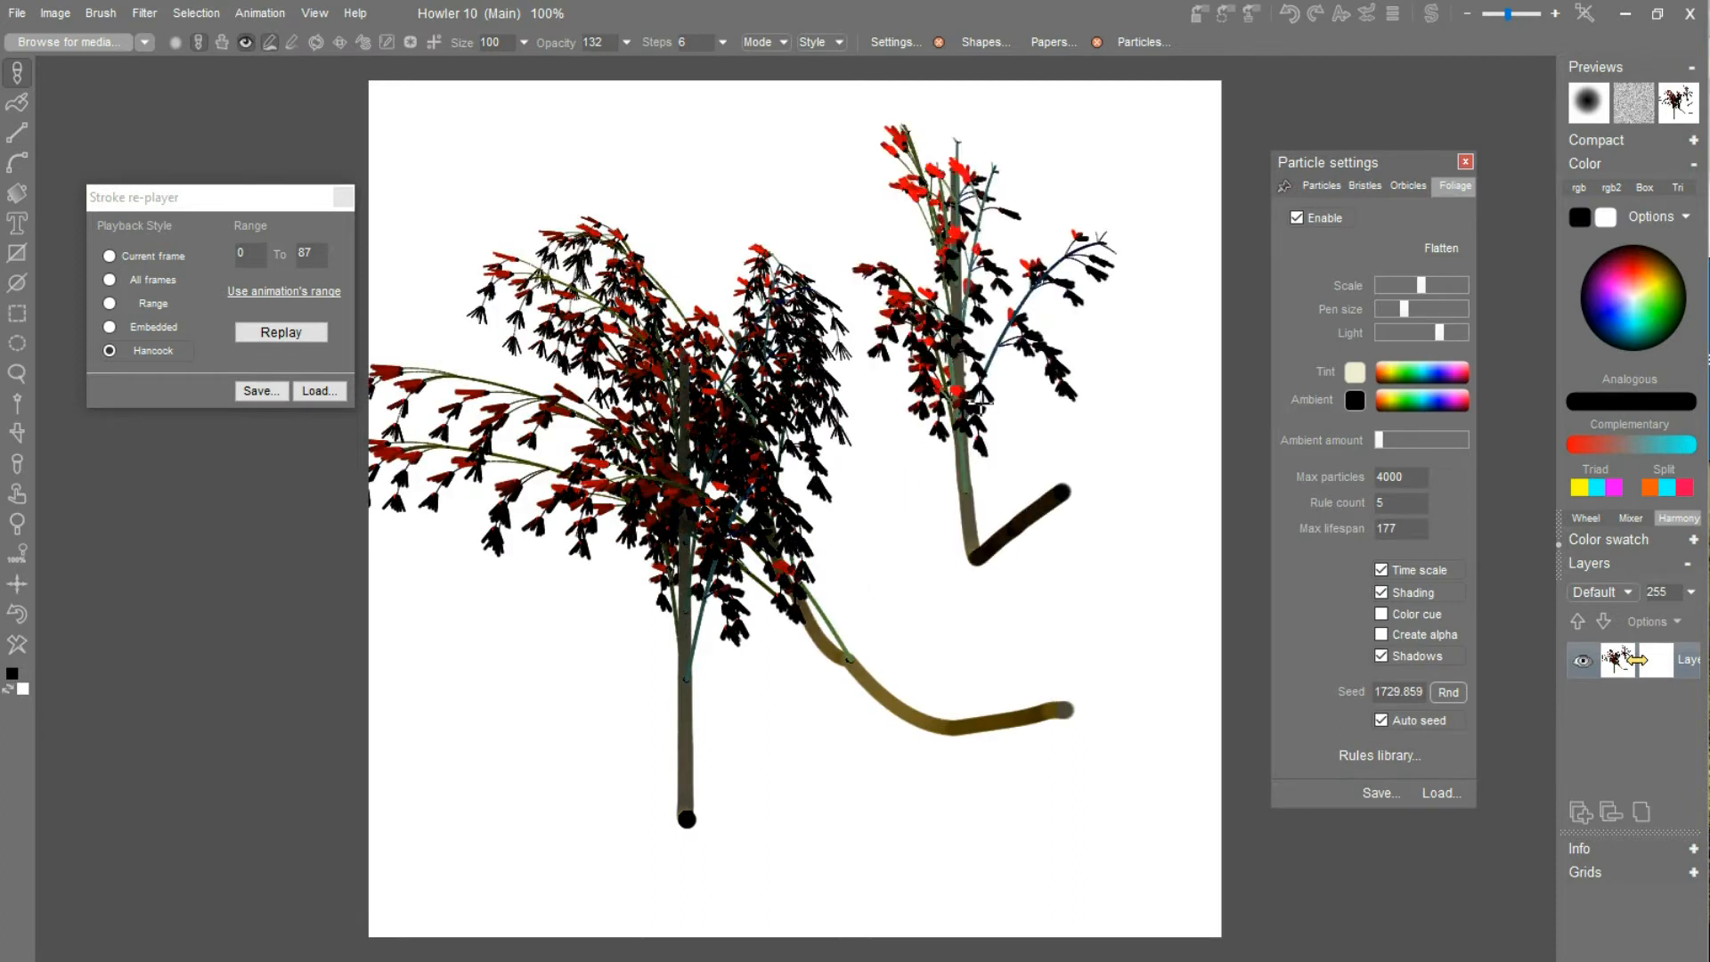
{"action": "left_click", "coordinate": [16, 644]}
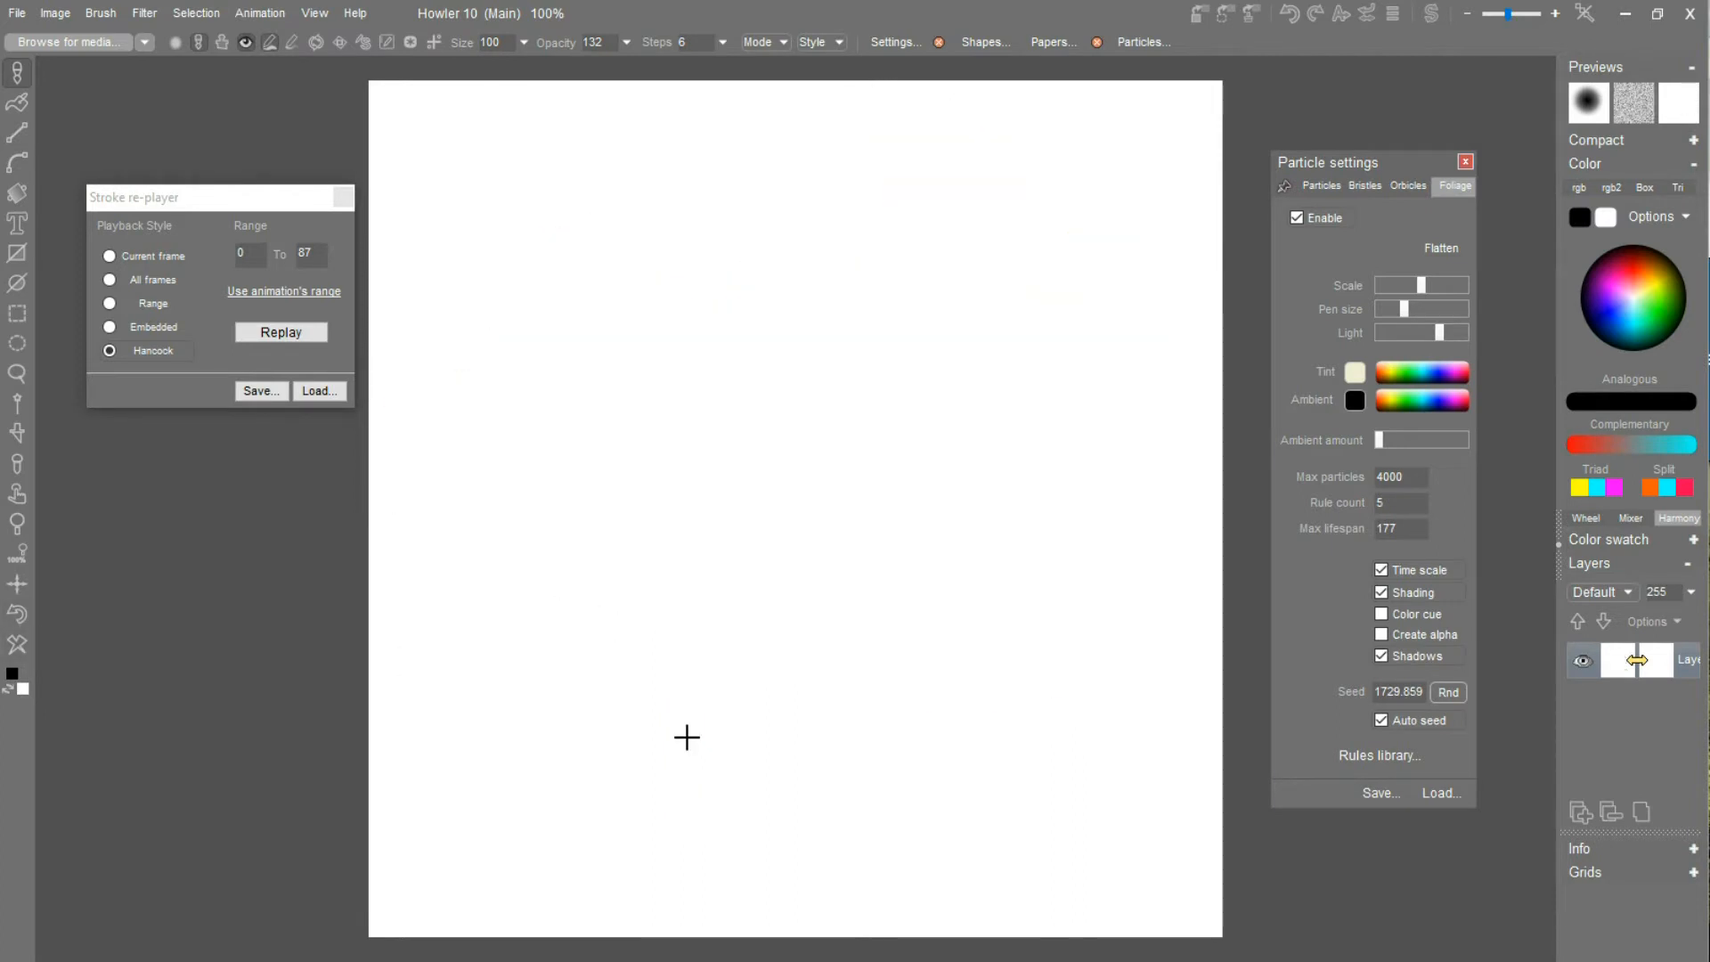
Paint a maple with a bent trunk and one with a long leaning, winding trunk, clearing the canvas after each.
{"action": "left_click_drag", "start_coordinate": [670, 827], "coordinate": [651, 714]}
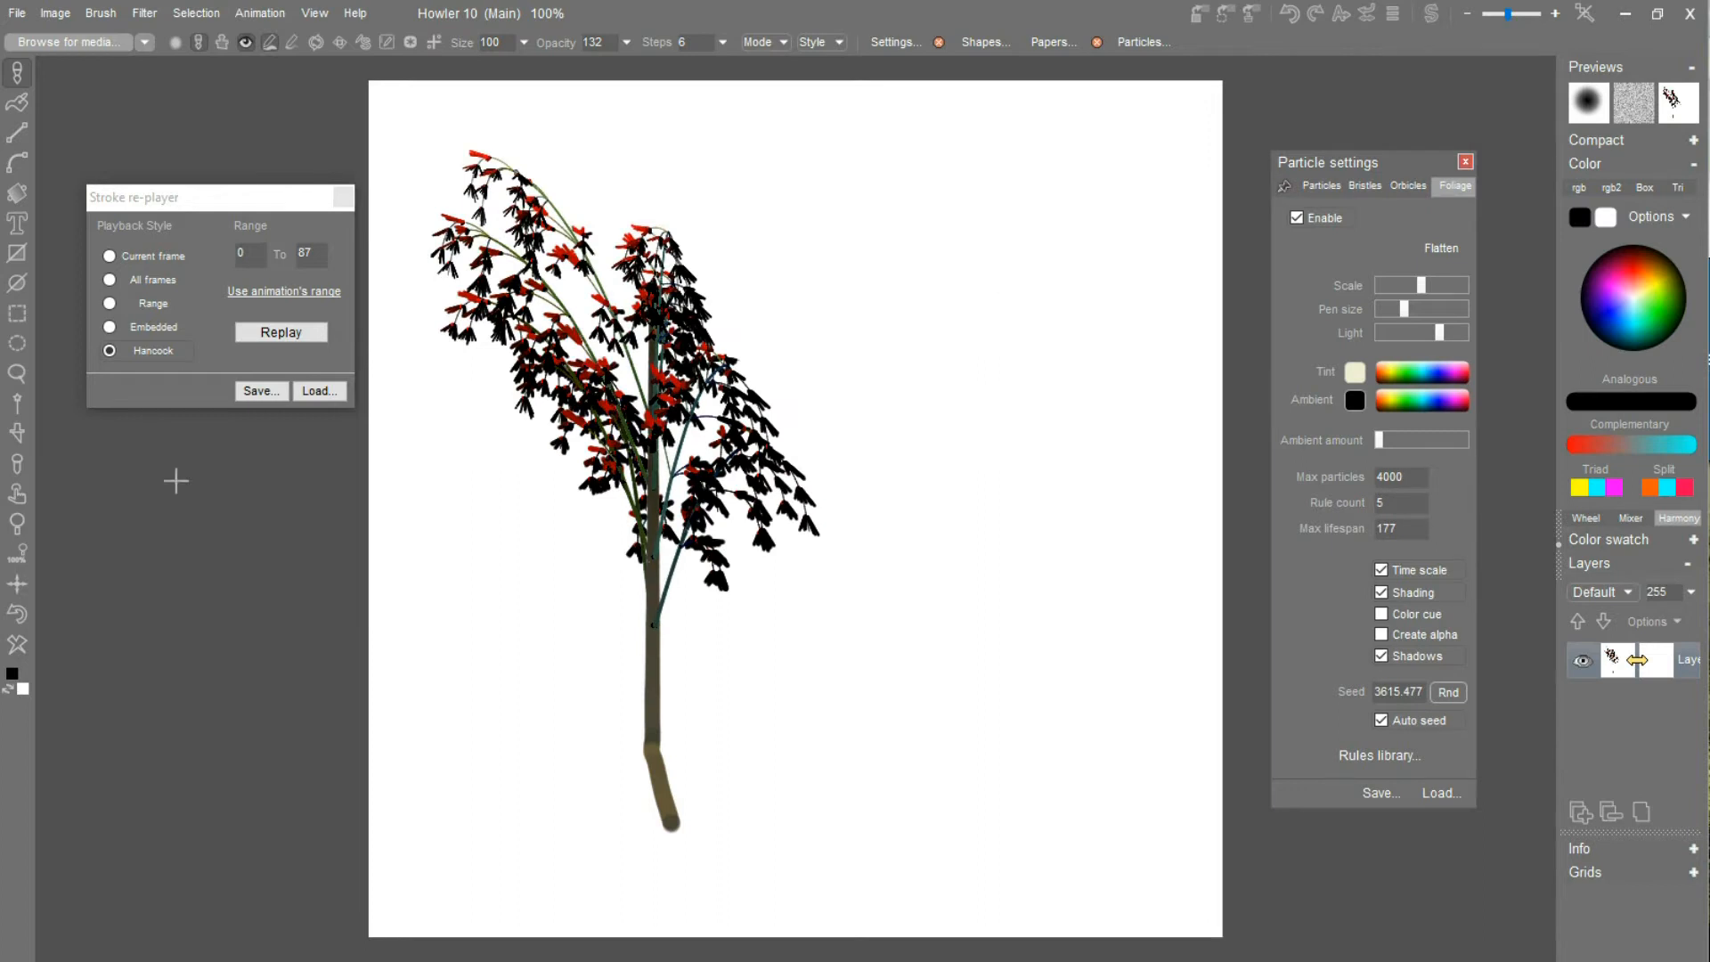
{"action": "left_click", "coordinate": [16, 646]}
{"action": "left_click_drag", "start_coordinate": [775, 815], "coordinate": [664, 592]}
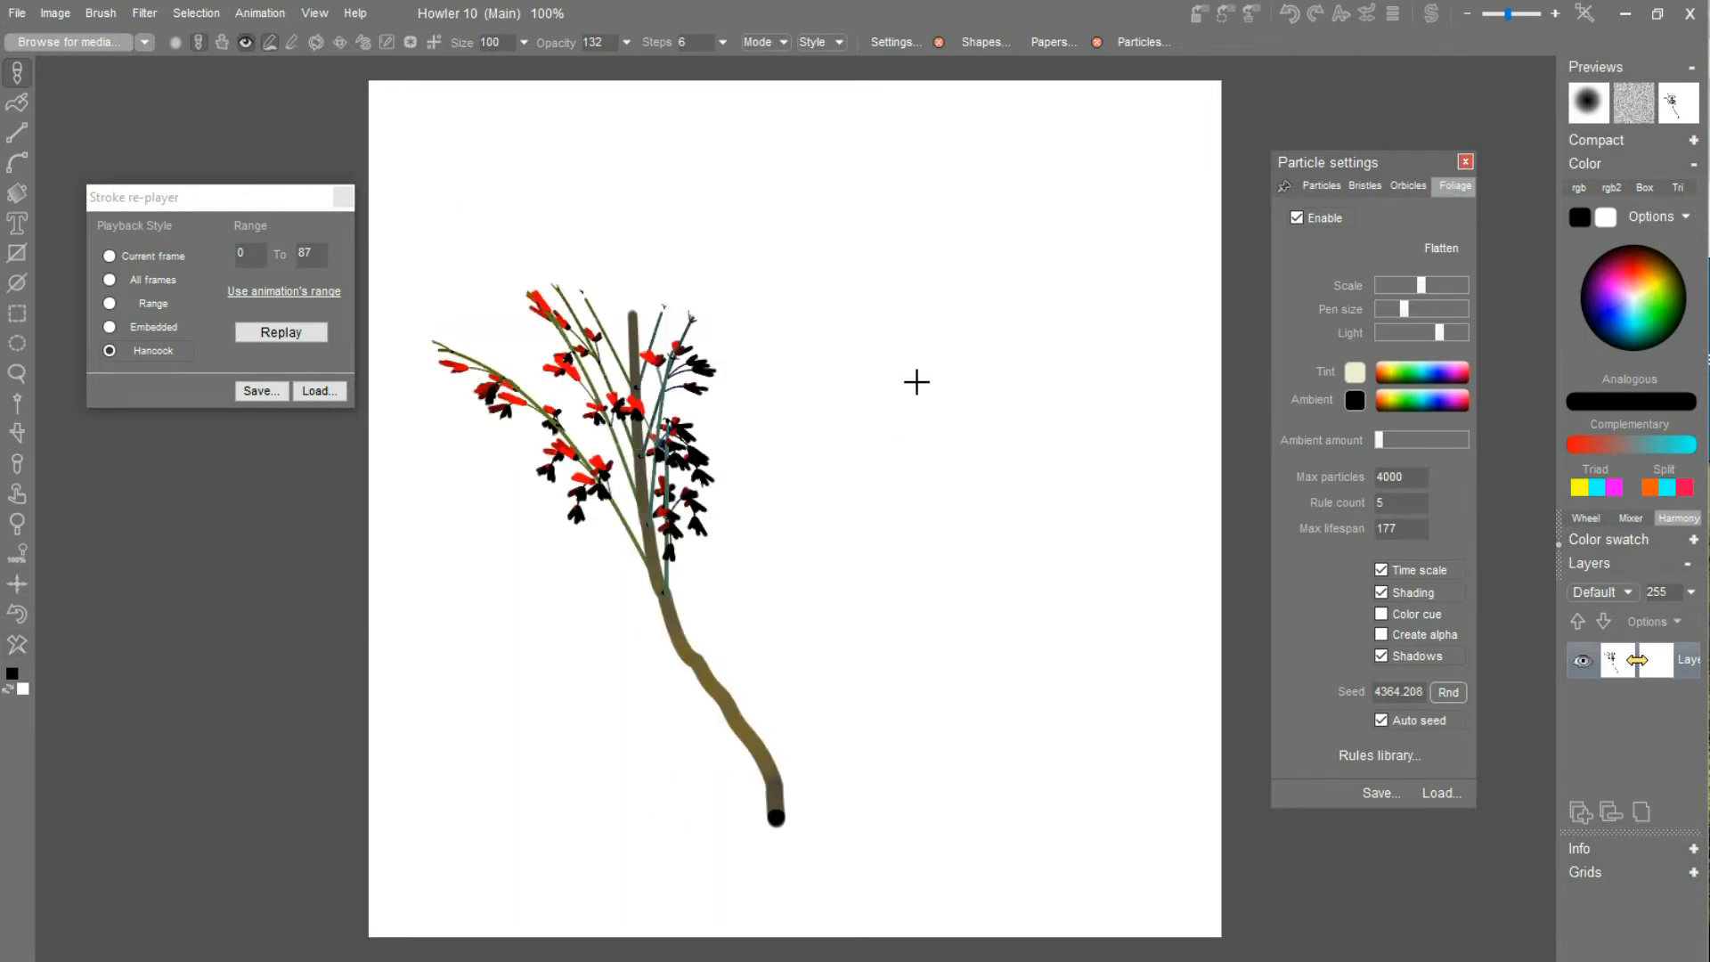
{"action": "left_click", "coordinate": [16, 644]}
Paint a maple with a nearly straight trunk right of centre, close the Stroke re-player, and clear the canvas.
{"action": "left_click_drag", "start_coordinate": [971, 815], "coordinate": [958, 691]}
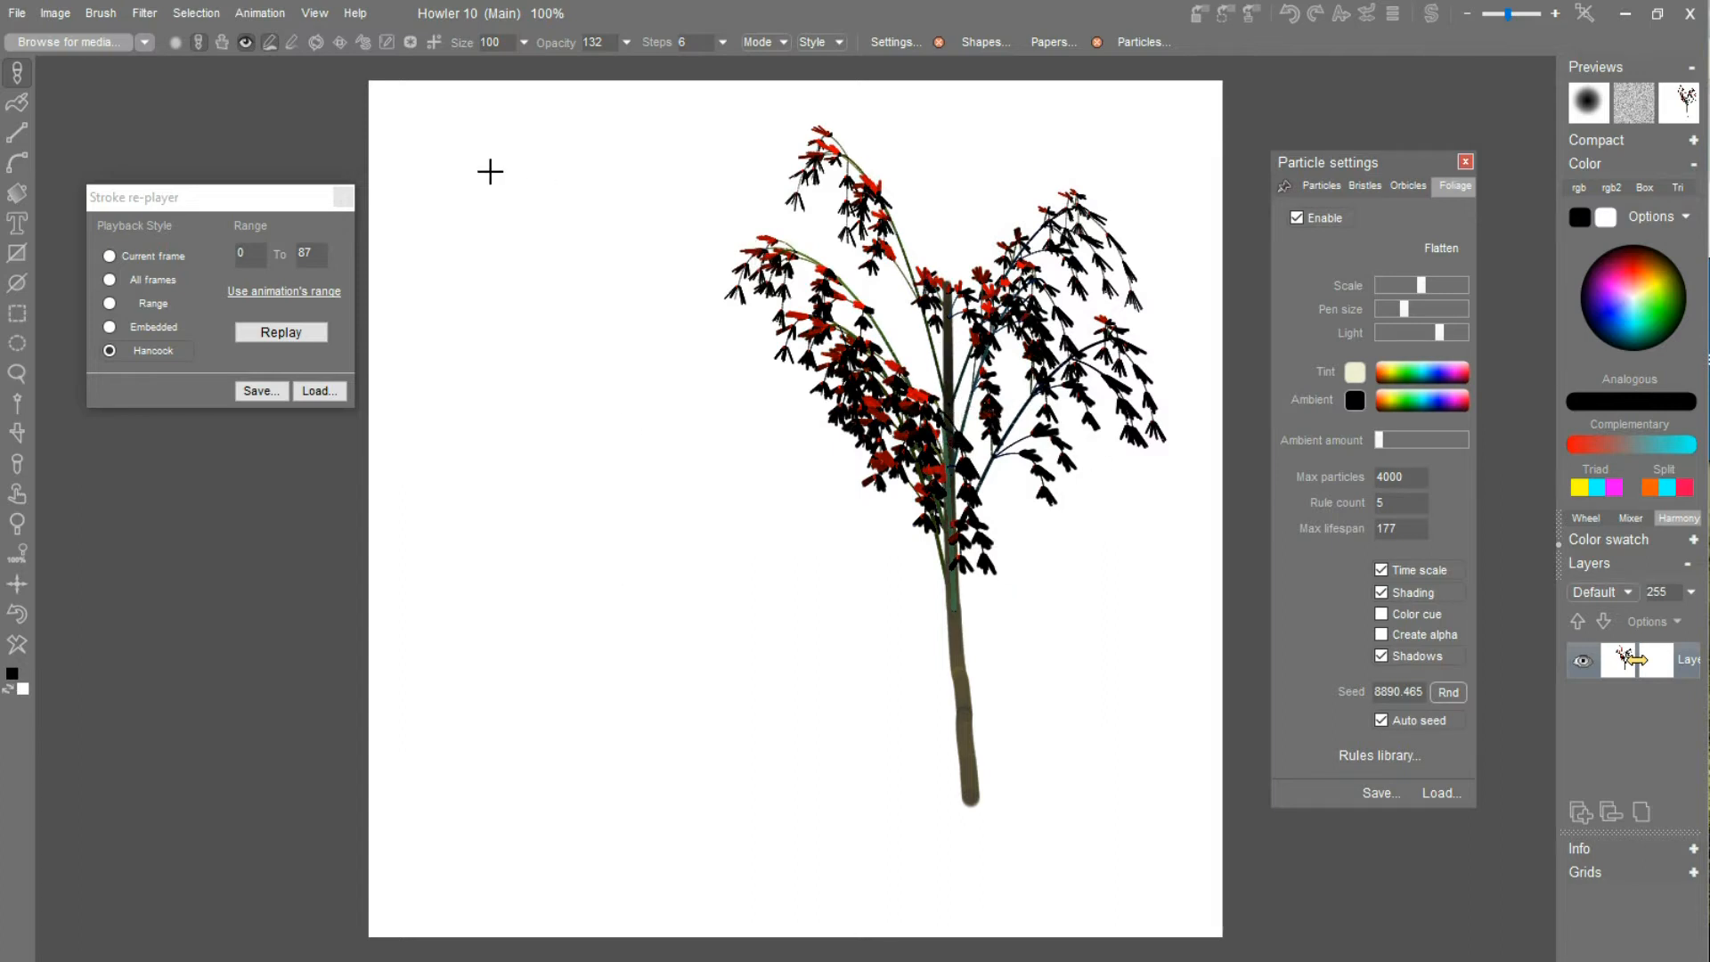
{"action": "left_click", "coordinate": [17, 617]}
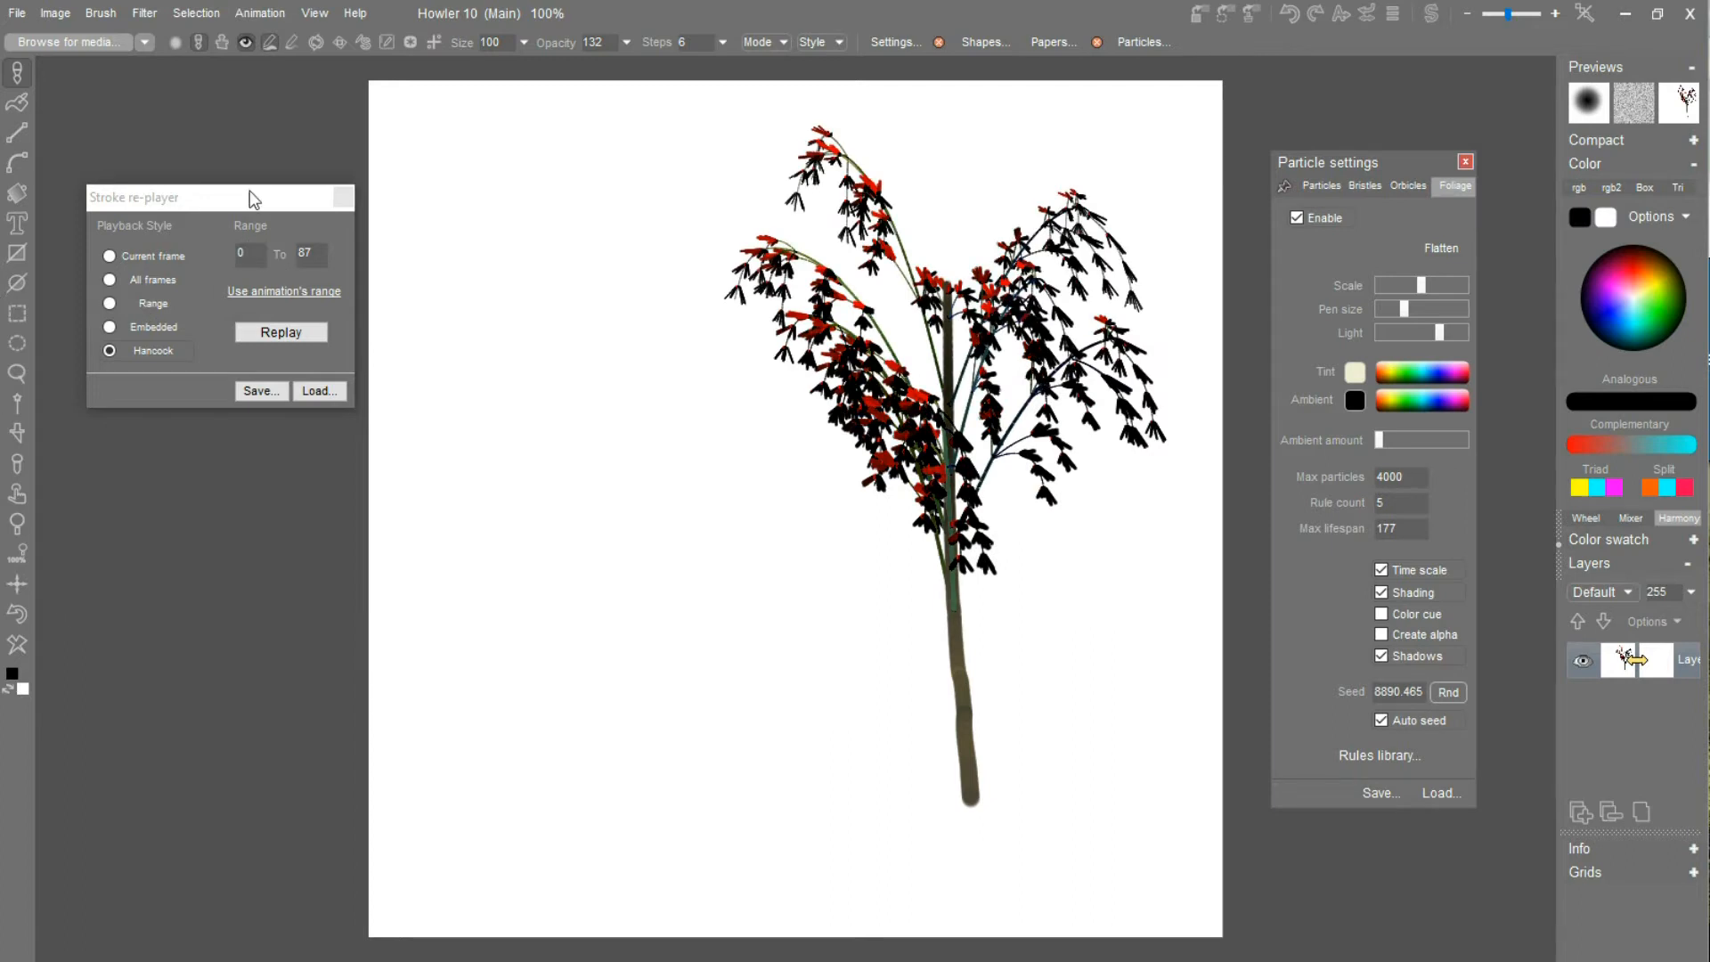
{"action": "left_click", "coordinate": [344, 197]}
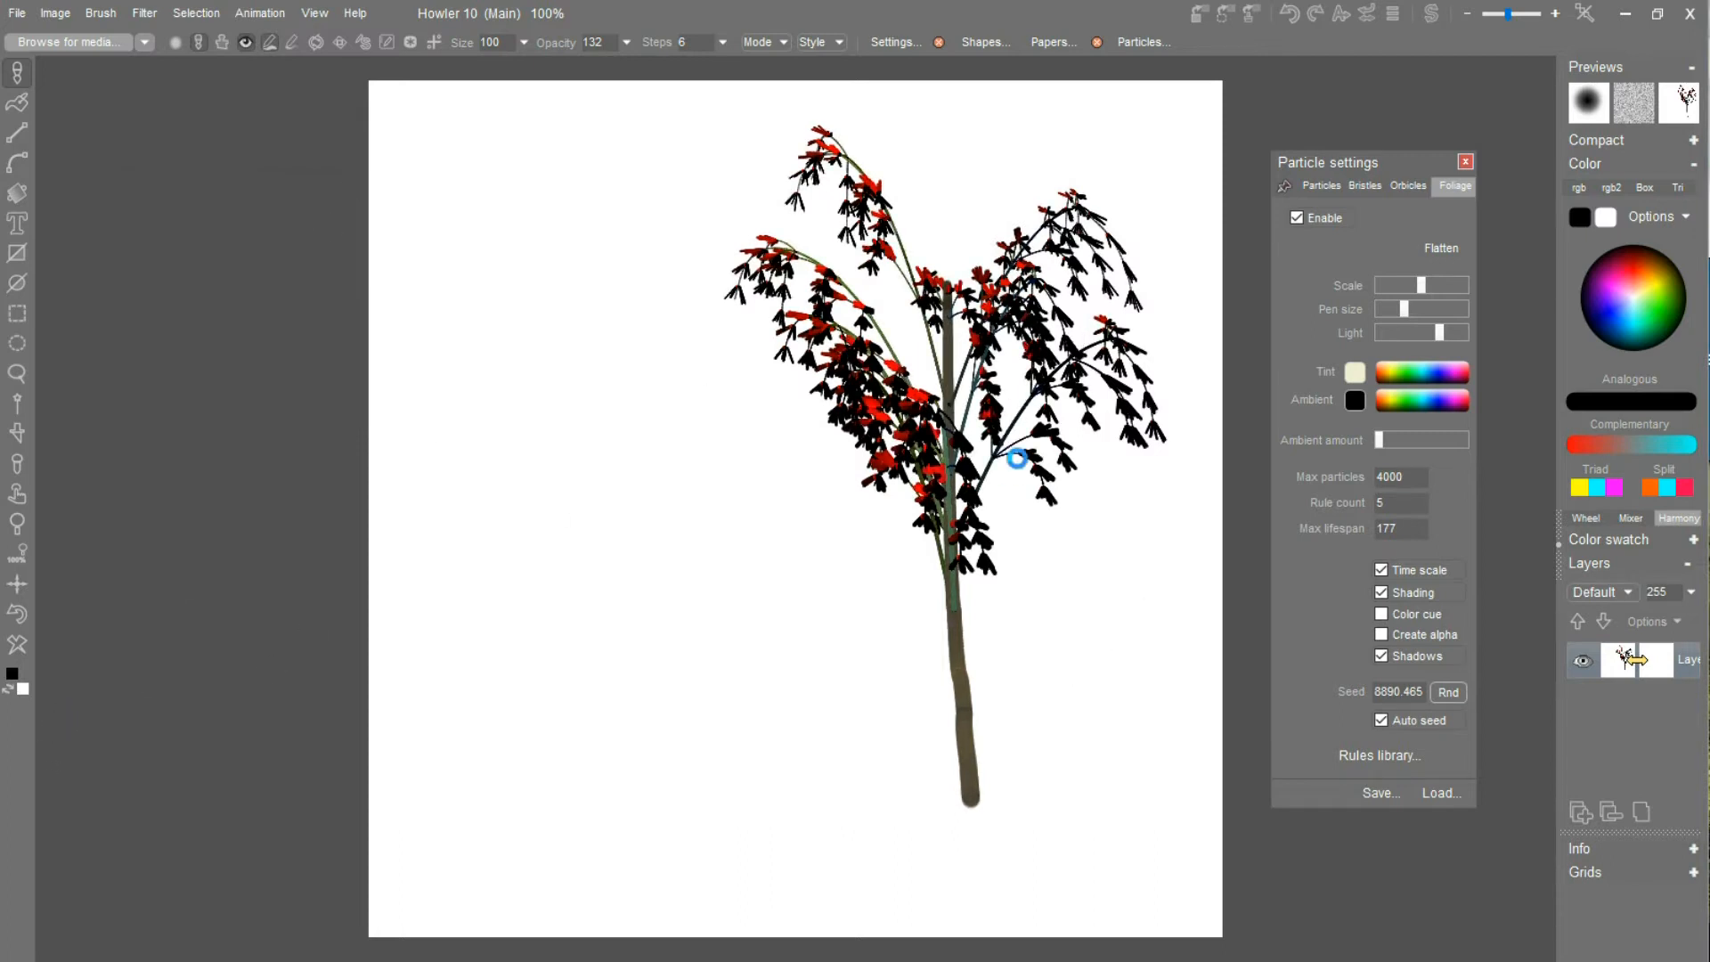
{"action": "left_click", "coordinate": [17, 644]}
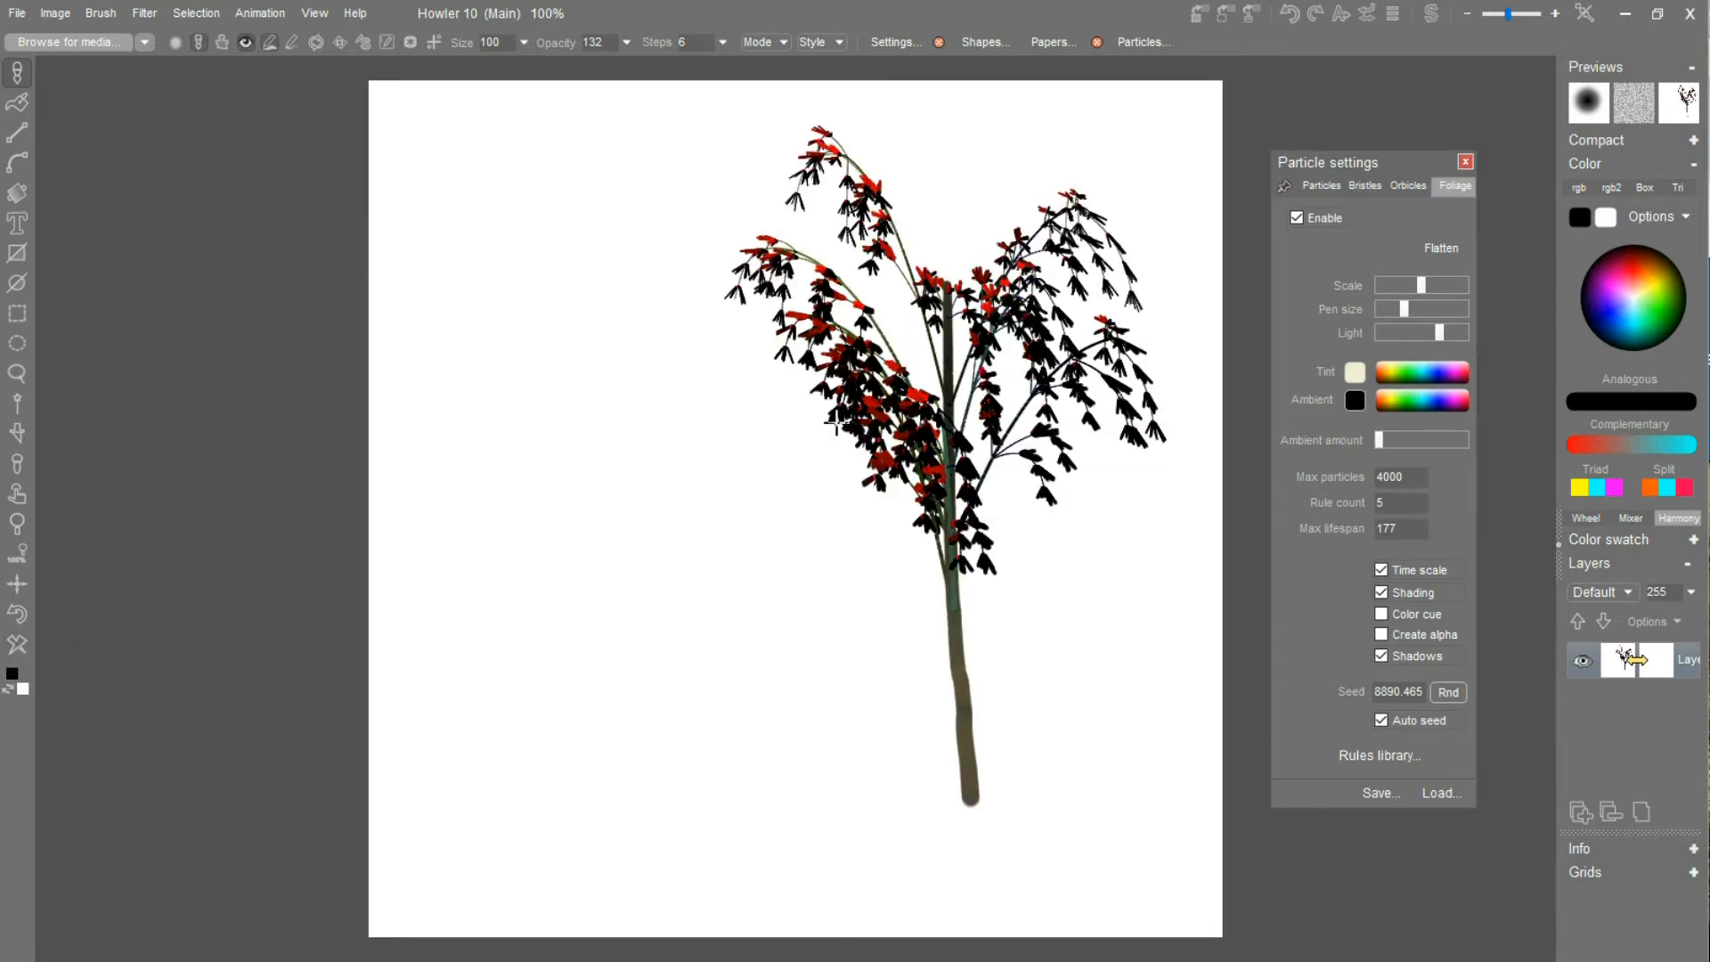
{"action": "left_click", "coordinate": [24, 654]}
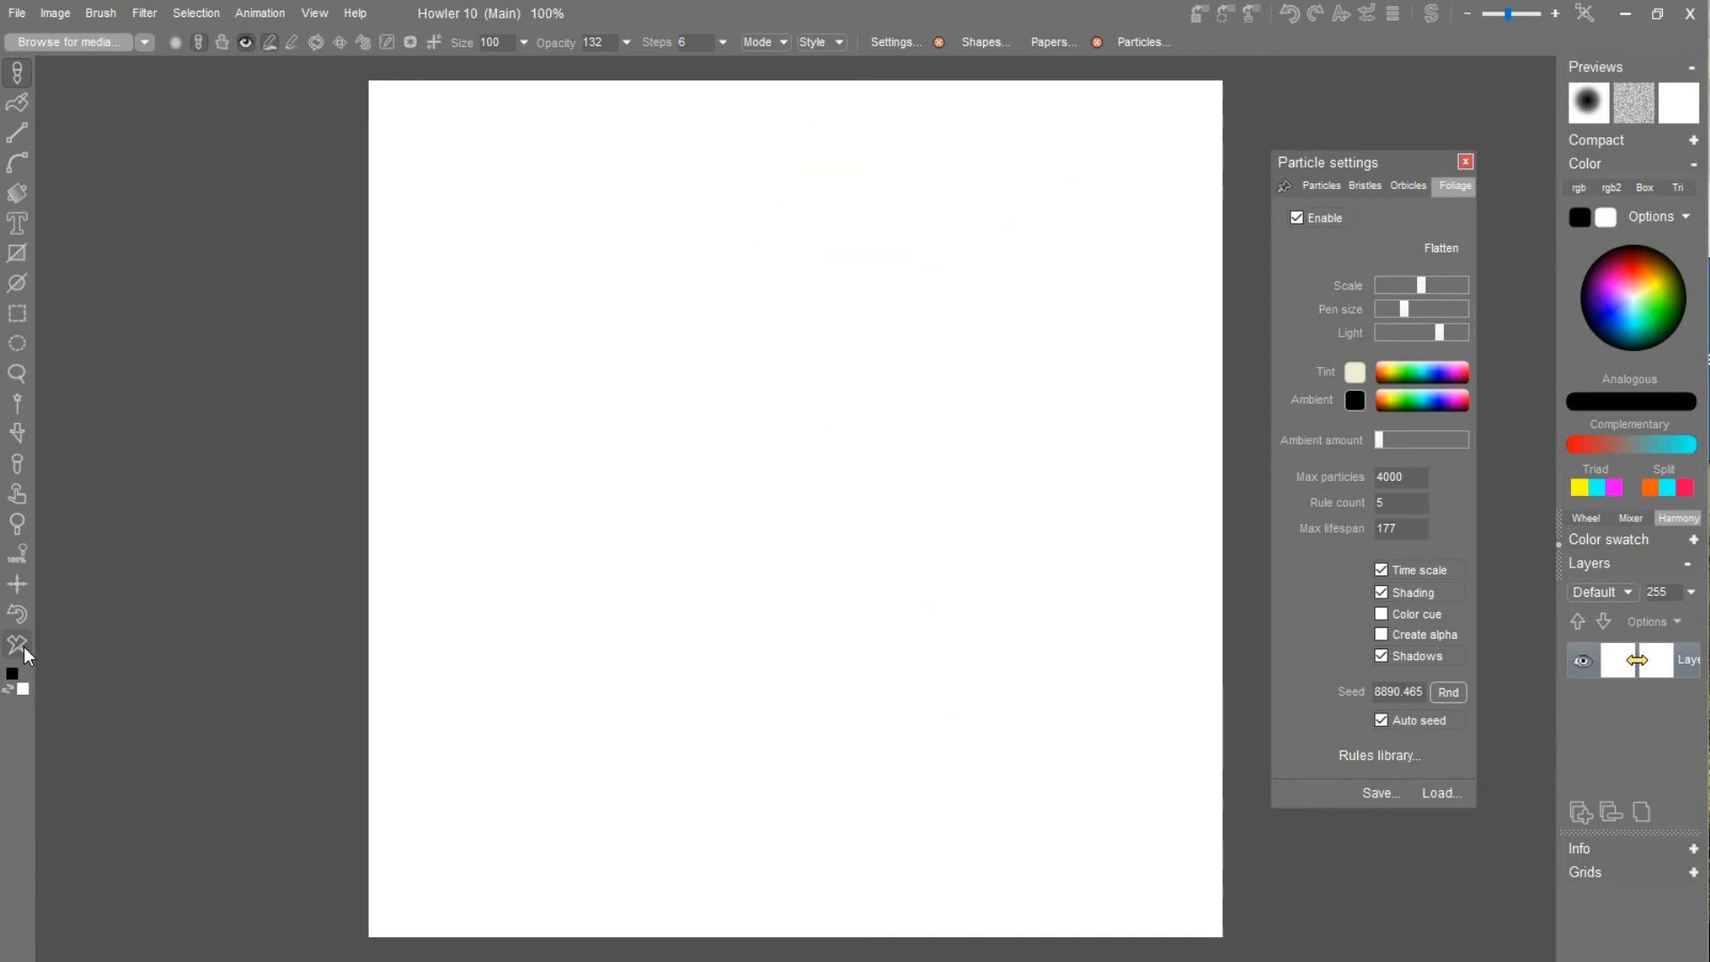
Enable the Particles brush and repeat the last trunk stroke with it, then enable Bristles for the same stroke.
{"action": "left_click", "coordinate": [1324, 186]}
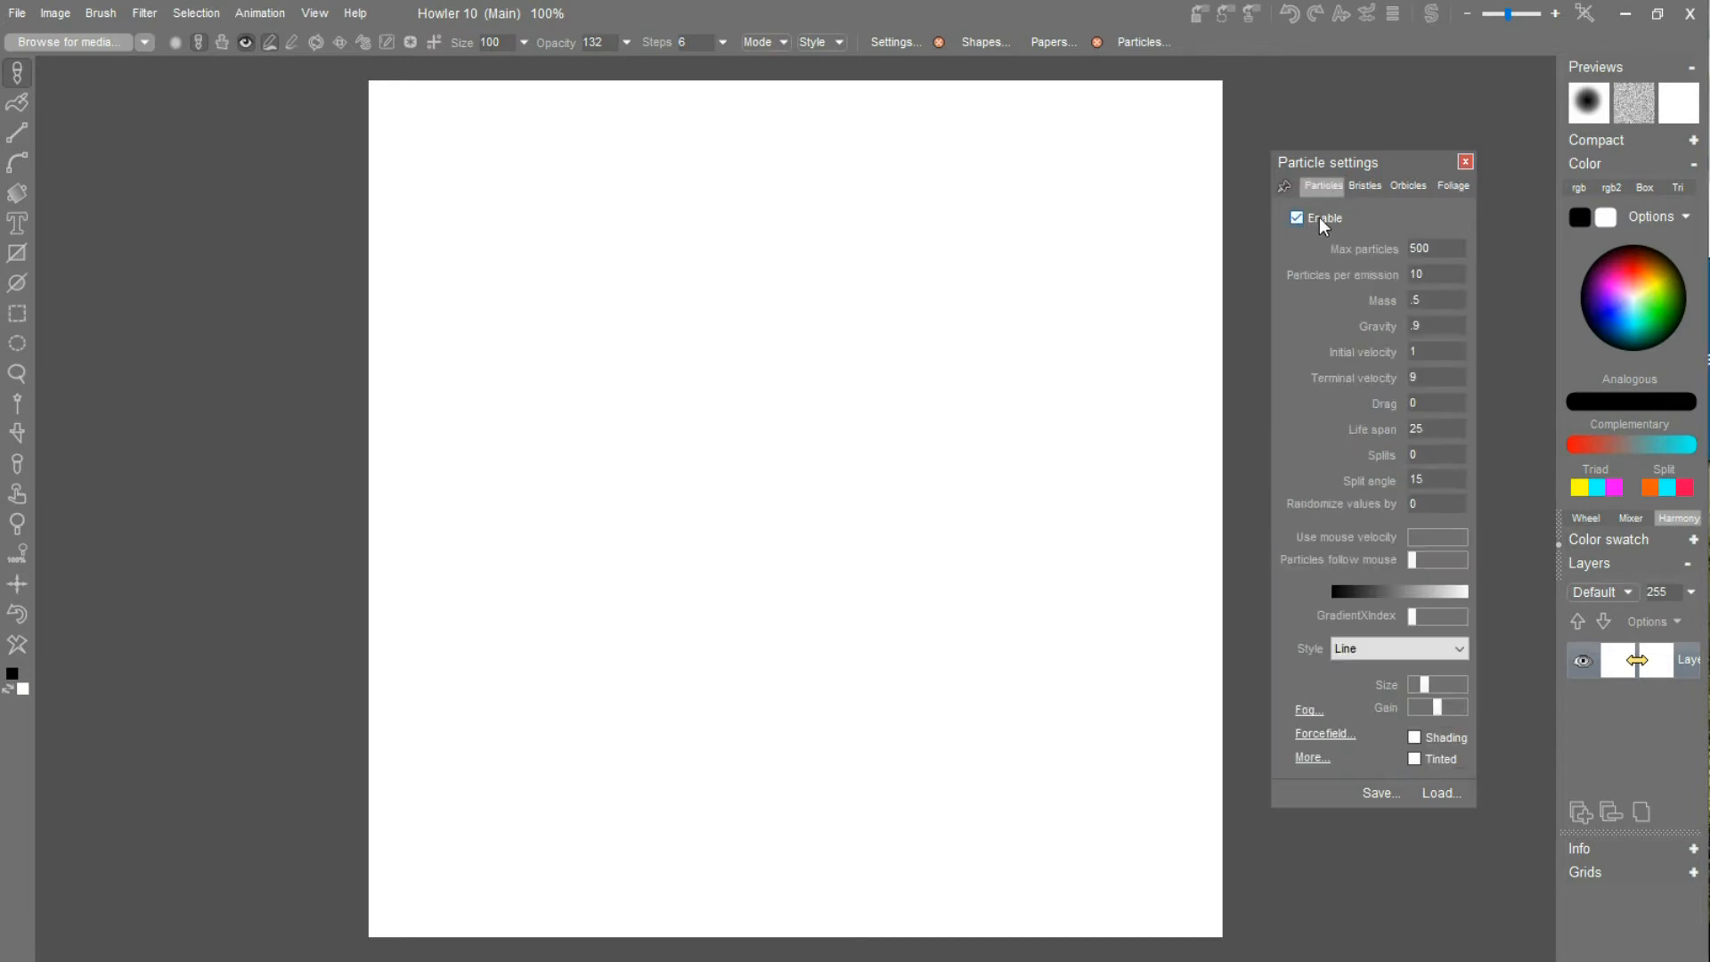
{"action": "left_click_drag", "start_coordinate": [971, 793], "coordinate": [627, 332]}
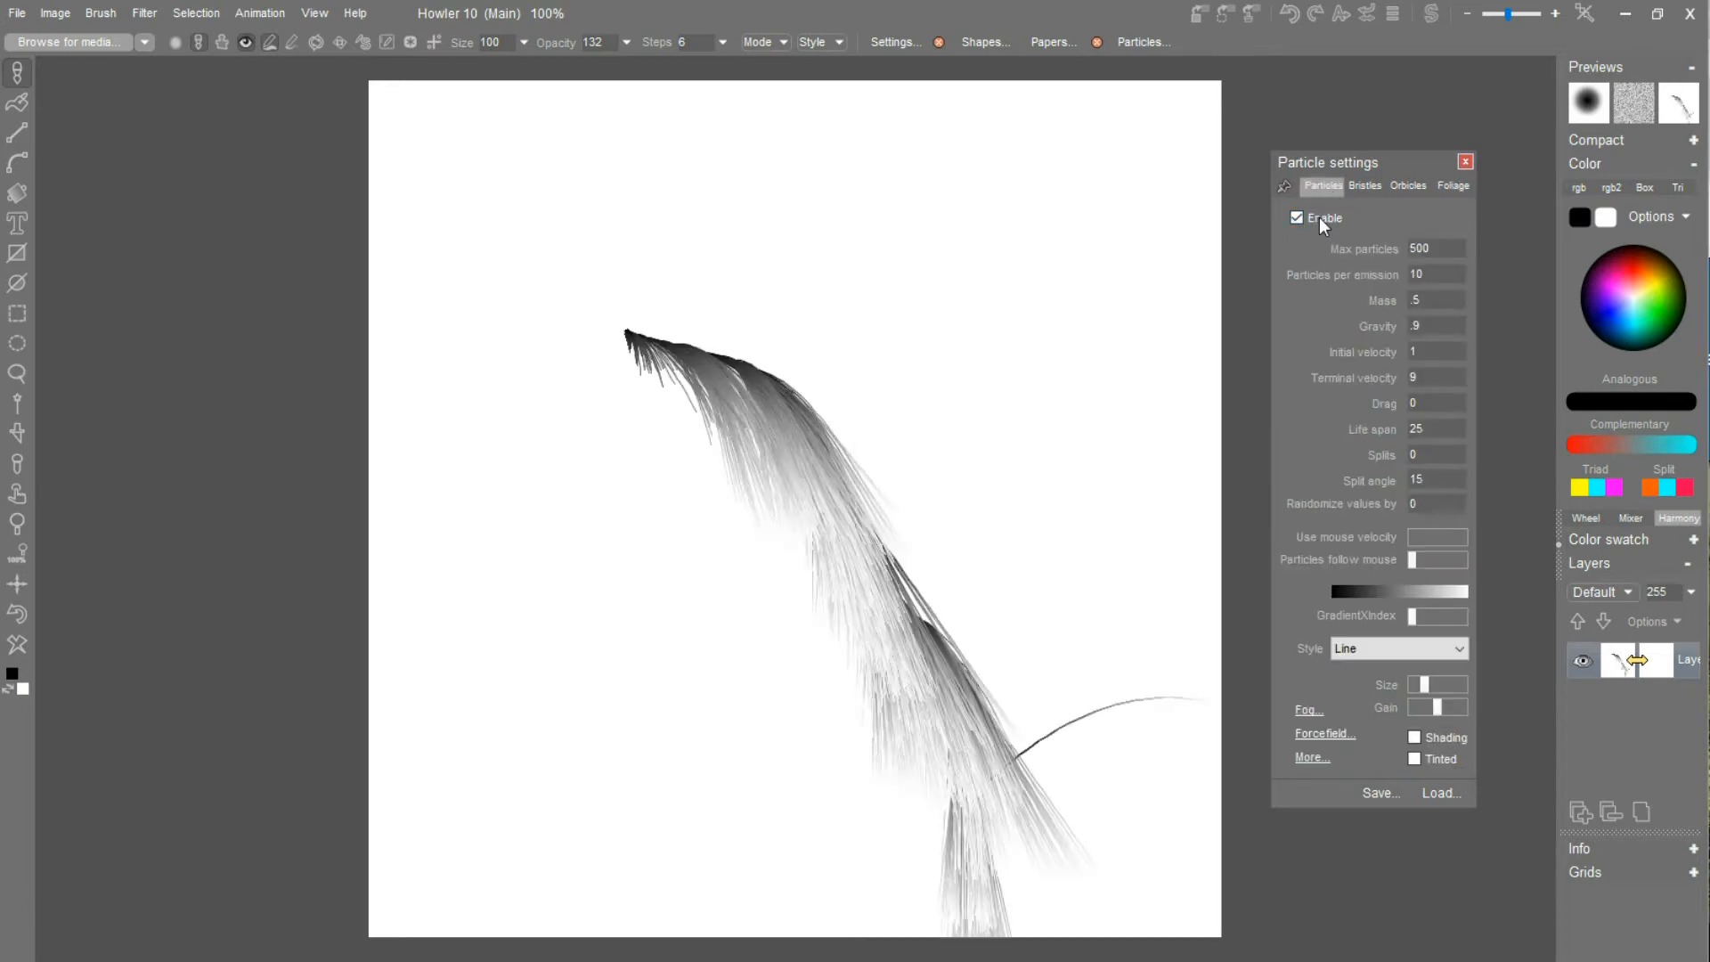
{"action": "left_click", "coordinate": [1359, 181]}
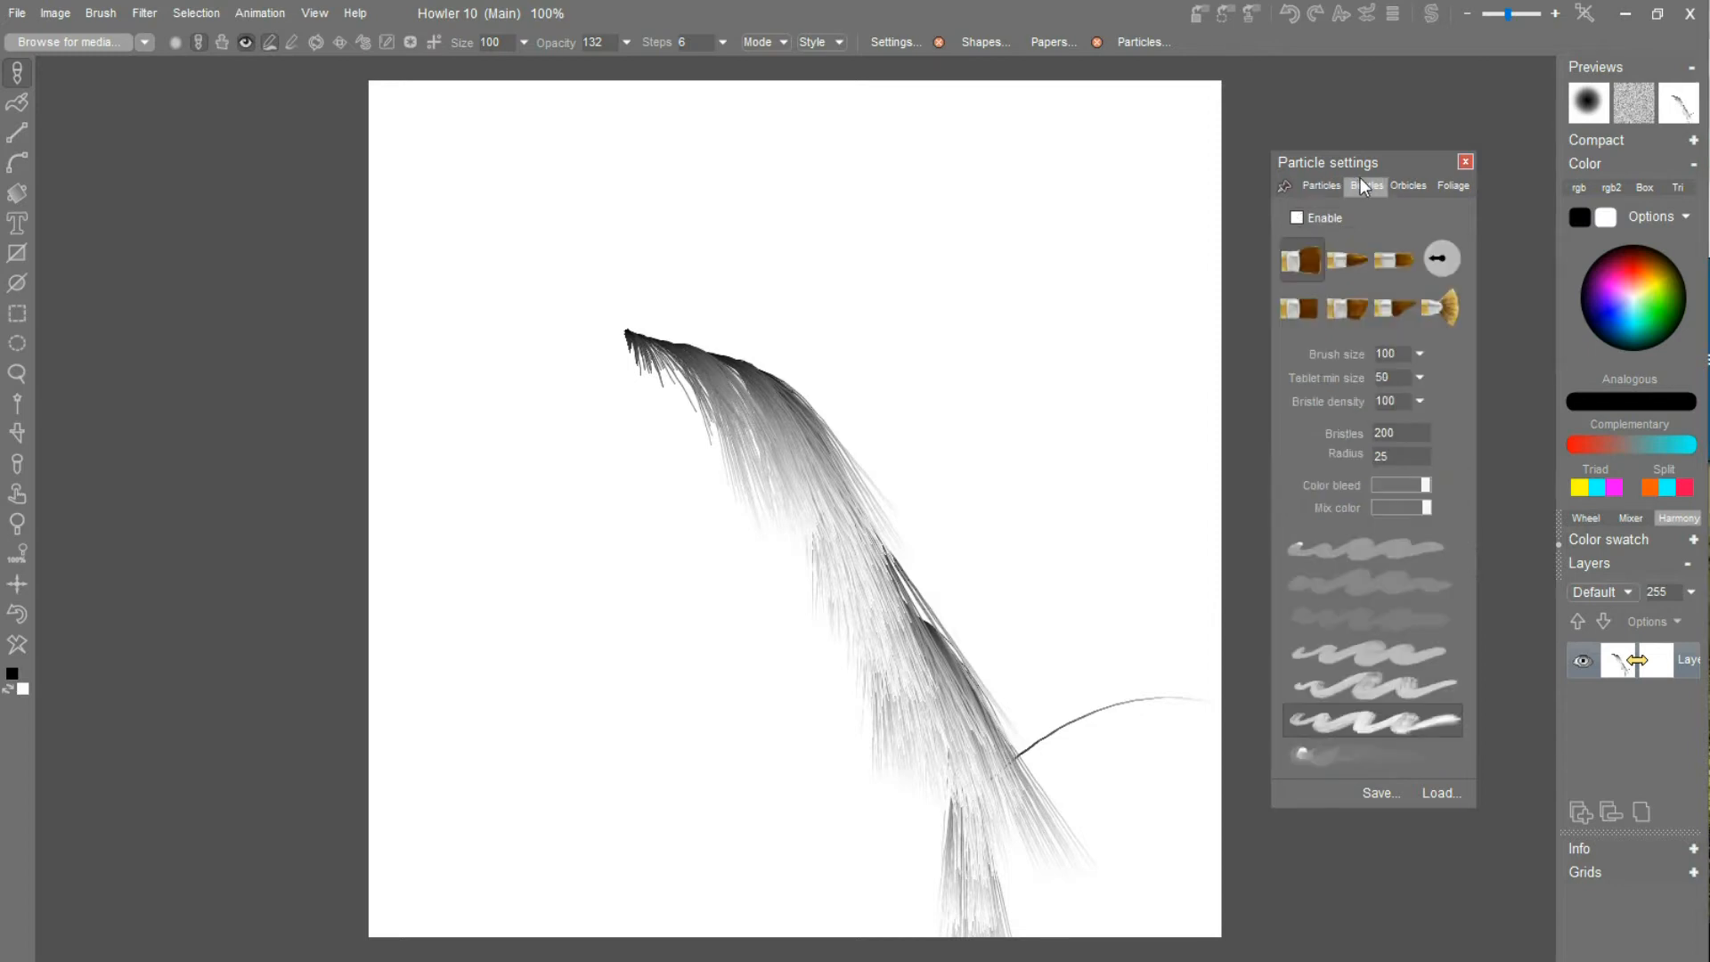
{"action": "left_click", "coordinate": [1329, 221]}
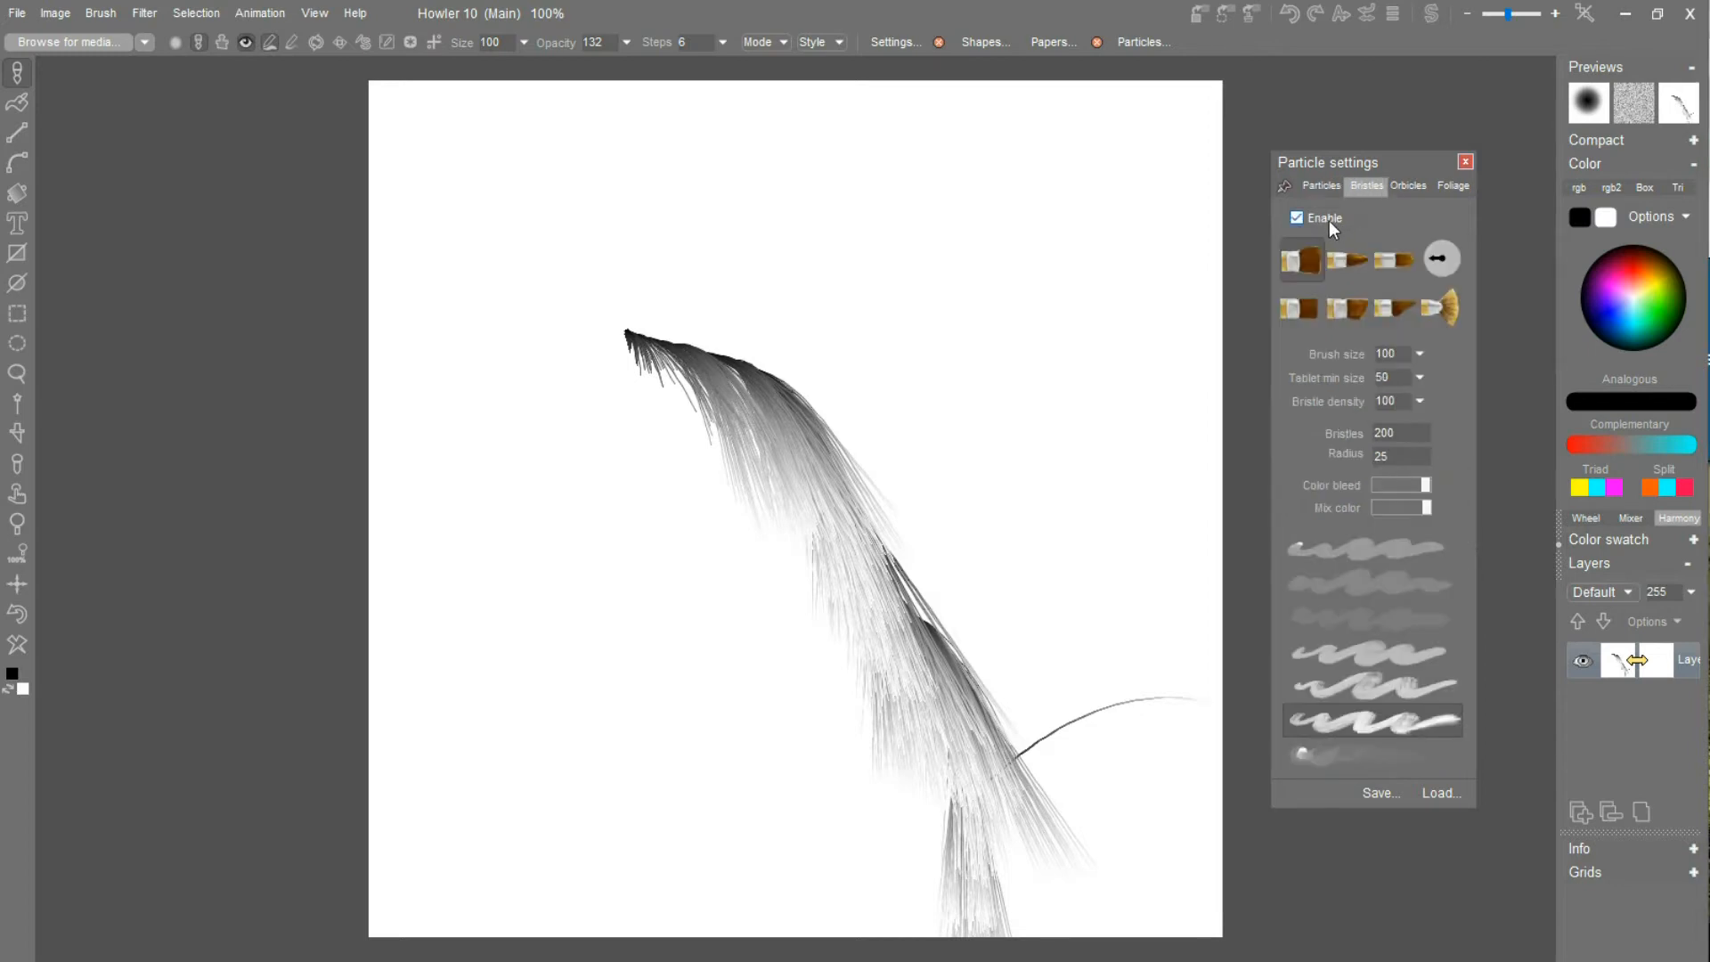
Load the Wormholes2 Orbicles preset, repeat the stroke with it and again with the foliage brush, and clear the canvas.
{"action": "left_click", "coordinate": [1412, 189]}
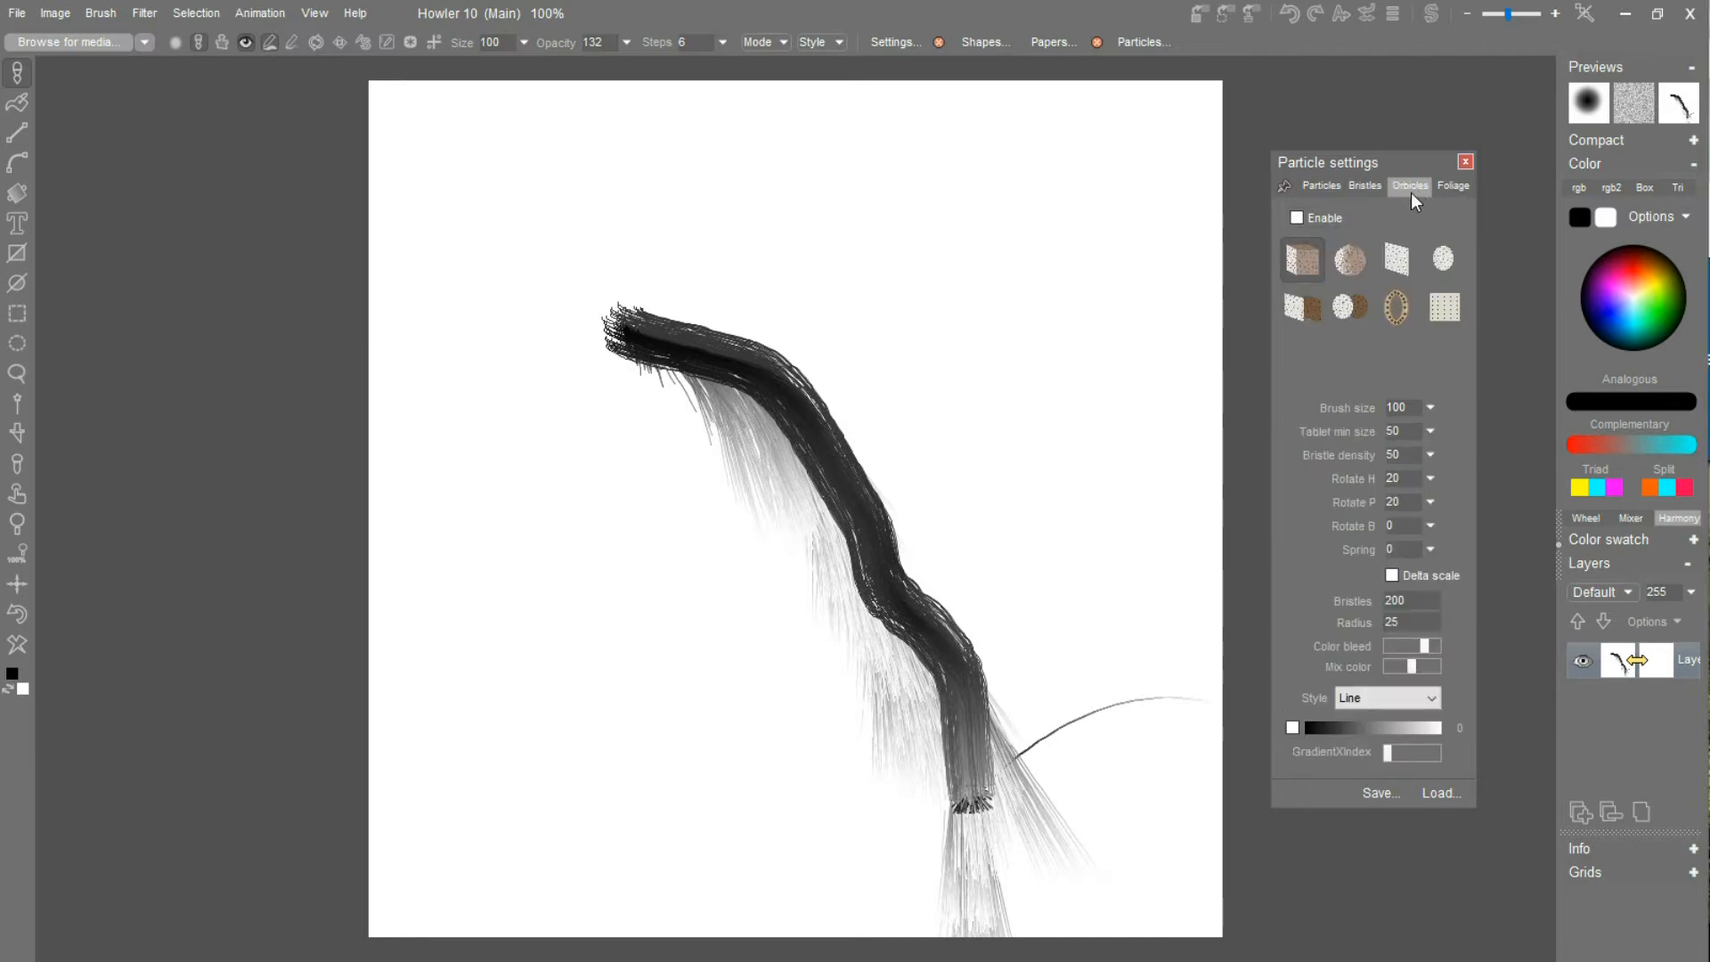
{"action": "left_click", "coordinate": [1443, 794]}
{"action": "scroll", "coordinate": [1452, 447], "scroll_direction": "down", "scroll_amount": 10}
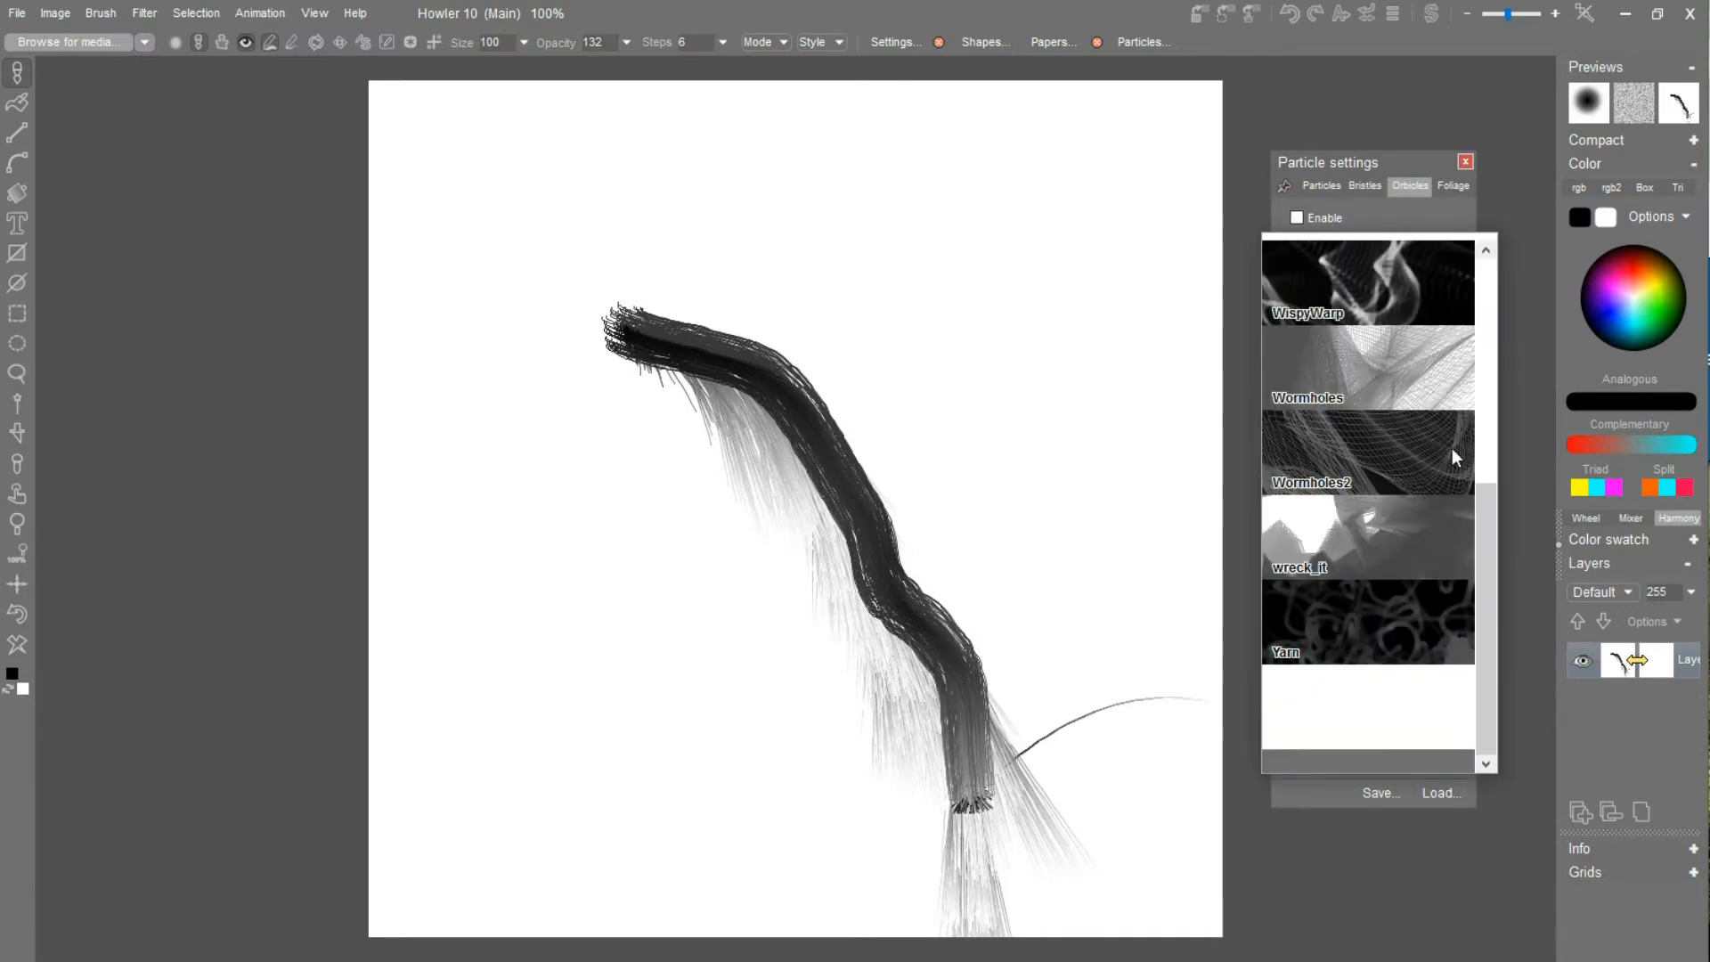
{"action": "left_click", "coordinate": [1381, 433]}
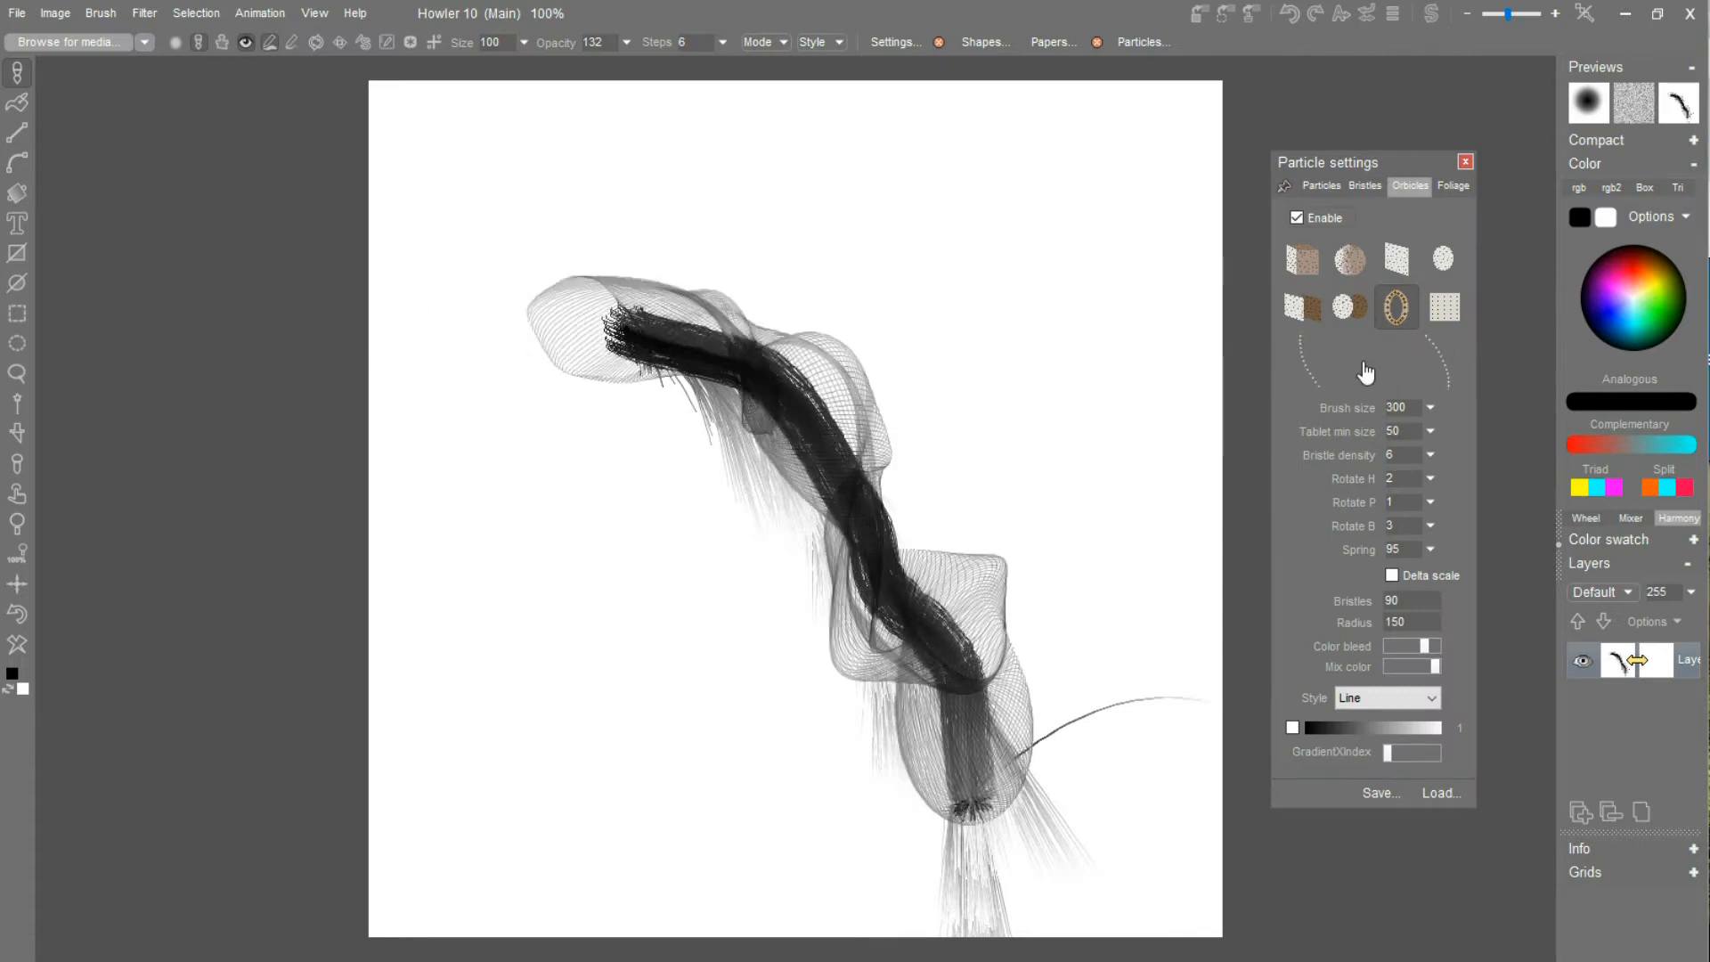
{"action": "left_click", "coordinate": [1455, 187]}
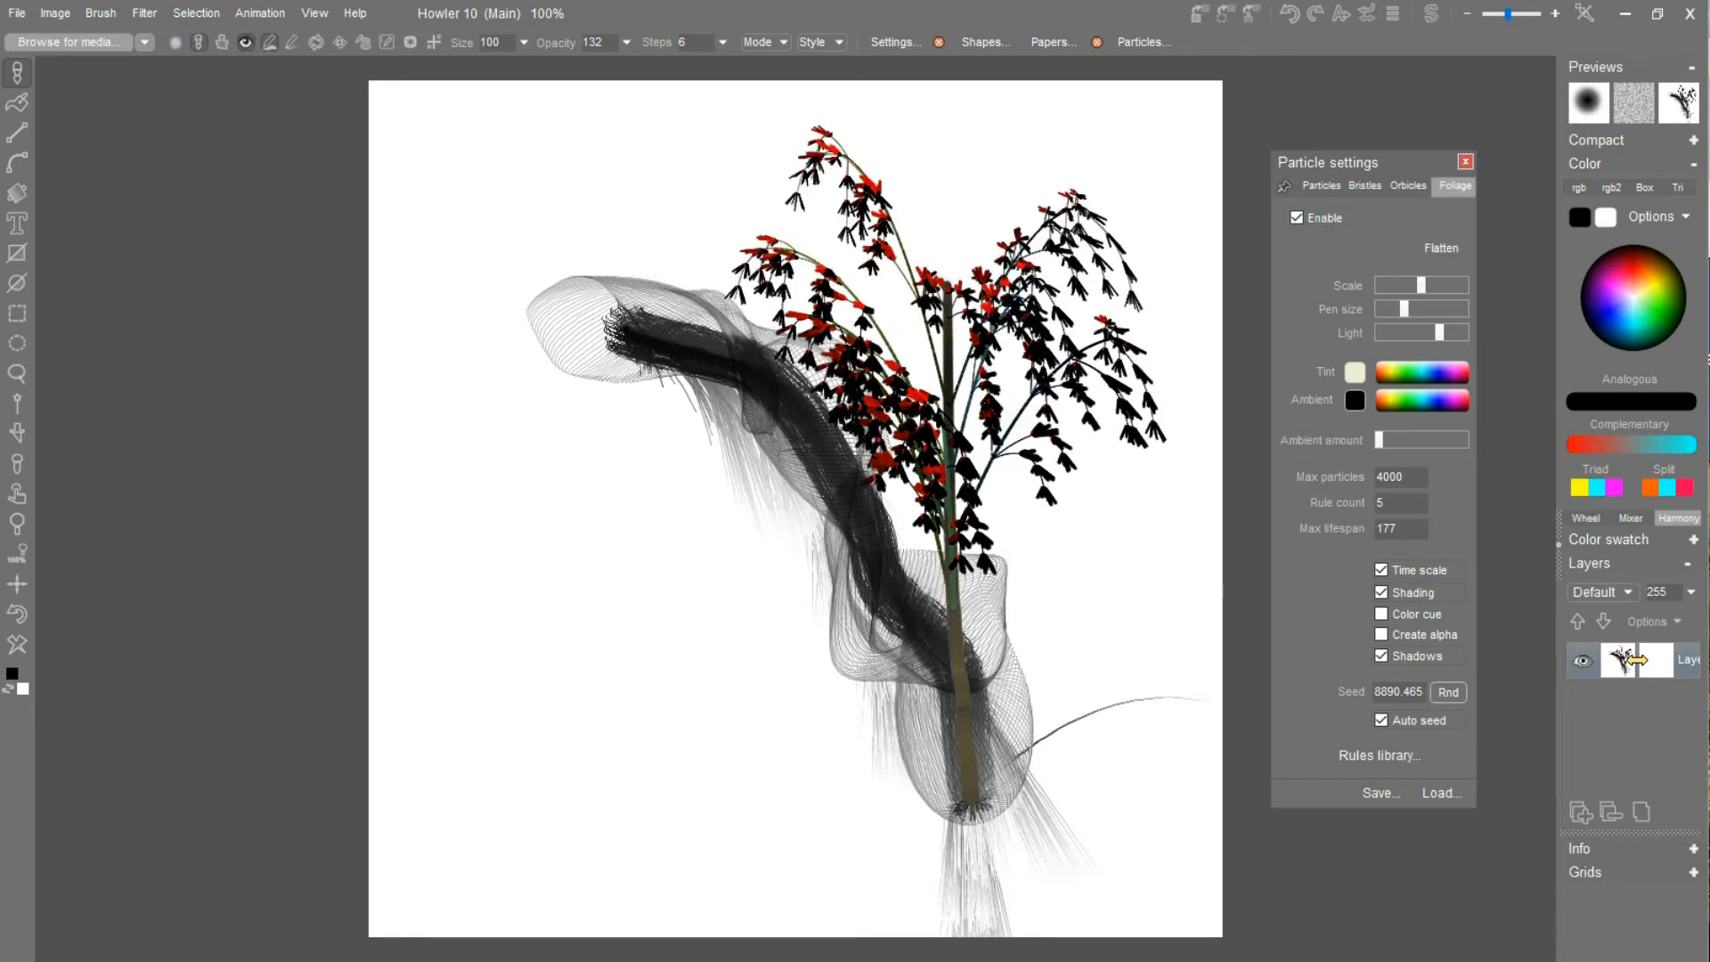
{"action": "left_click", "coordinate": [15, 648]}
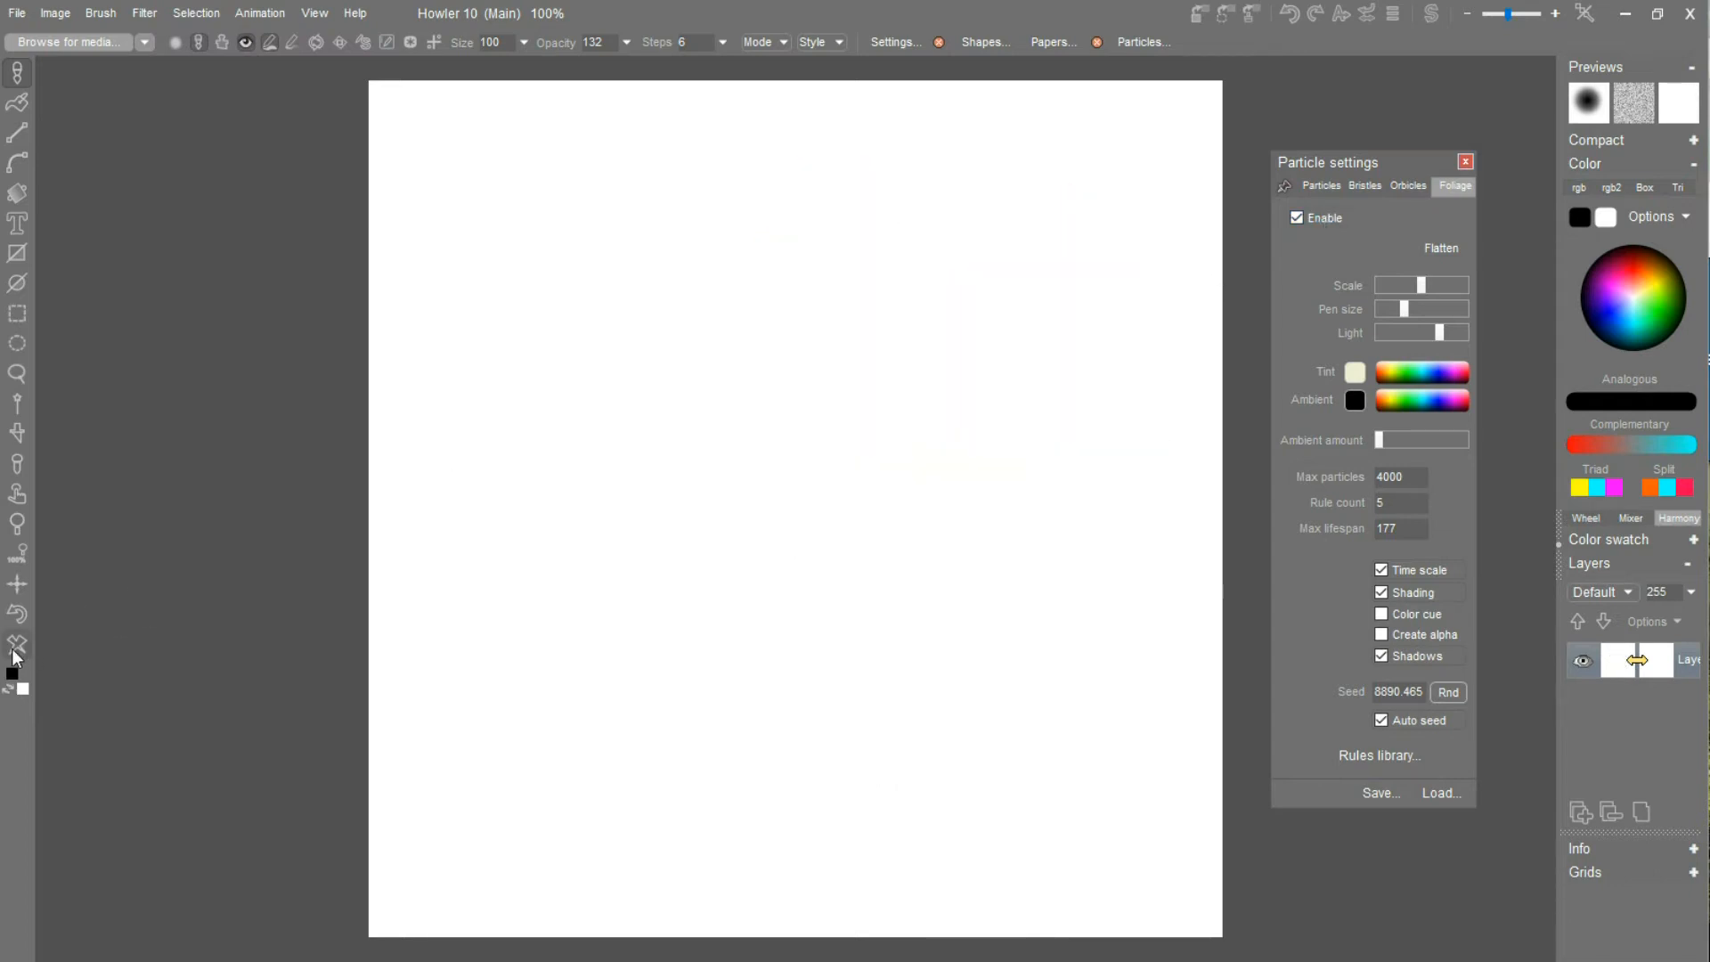
Create a 90-frame animation at 30 fps that copies the current blank frame.
{"action": "left_click", "coordinate": [272, 16]}
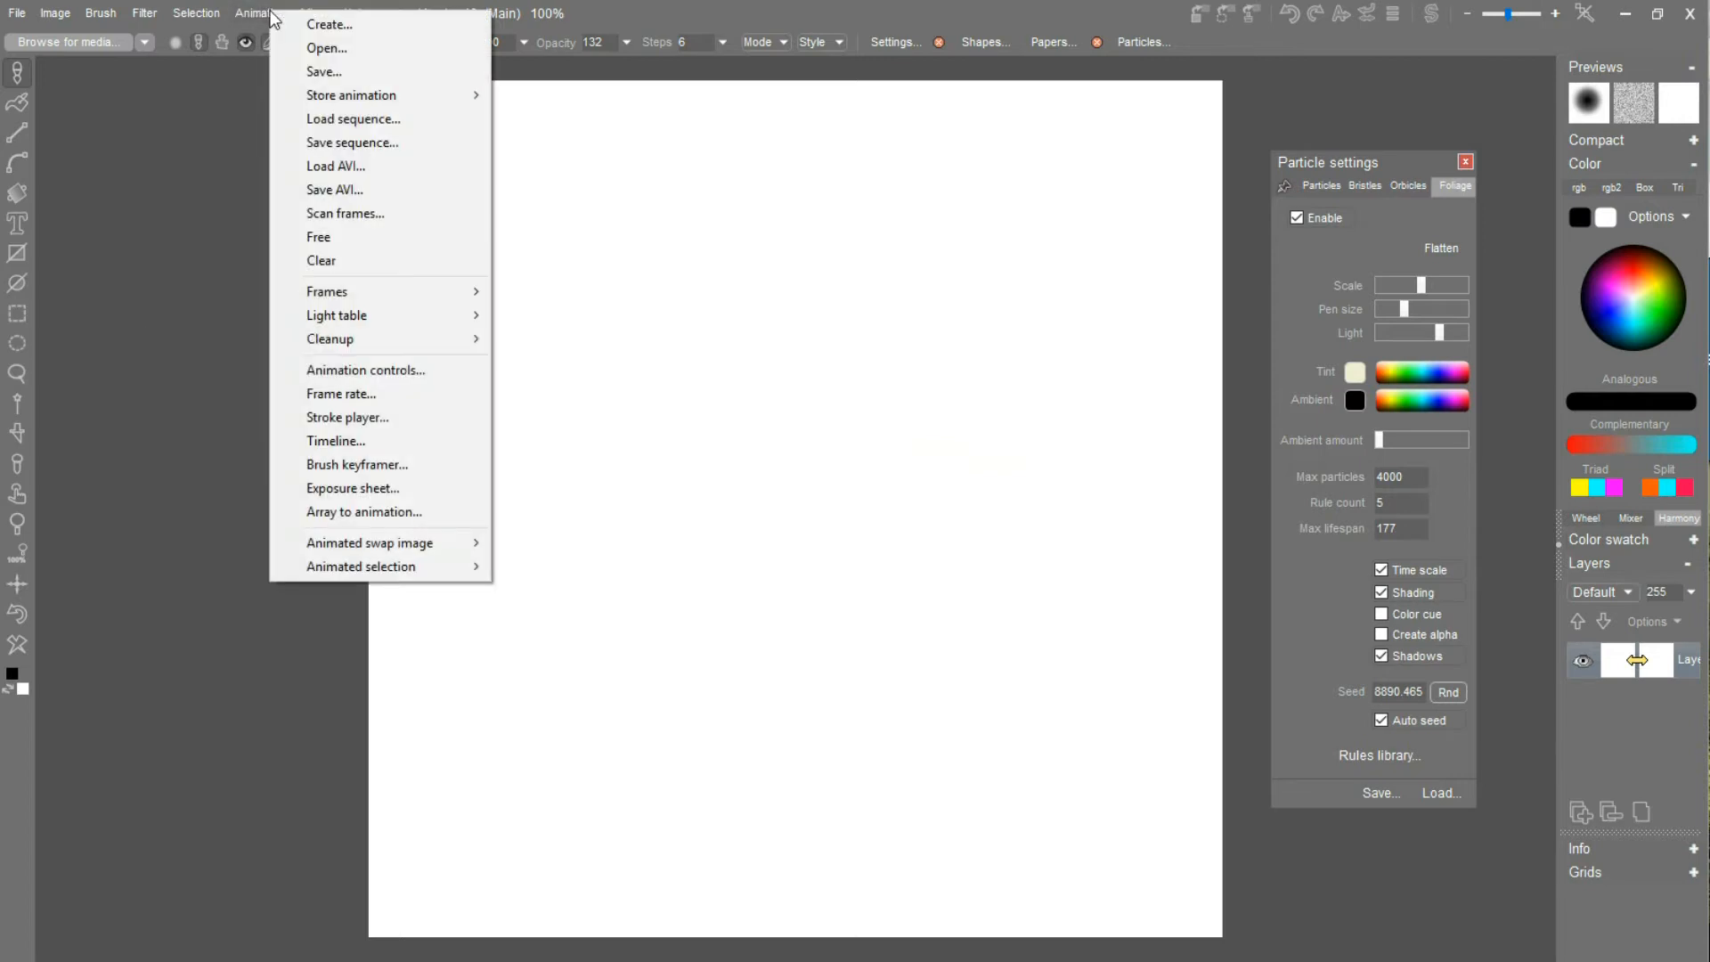
{"action": "left_click", "coordinate": [331, 27]}
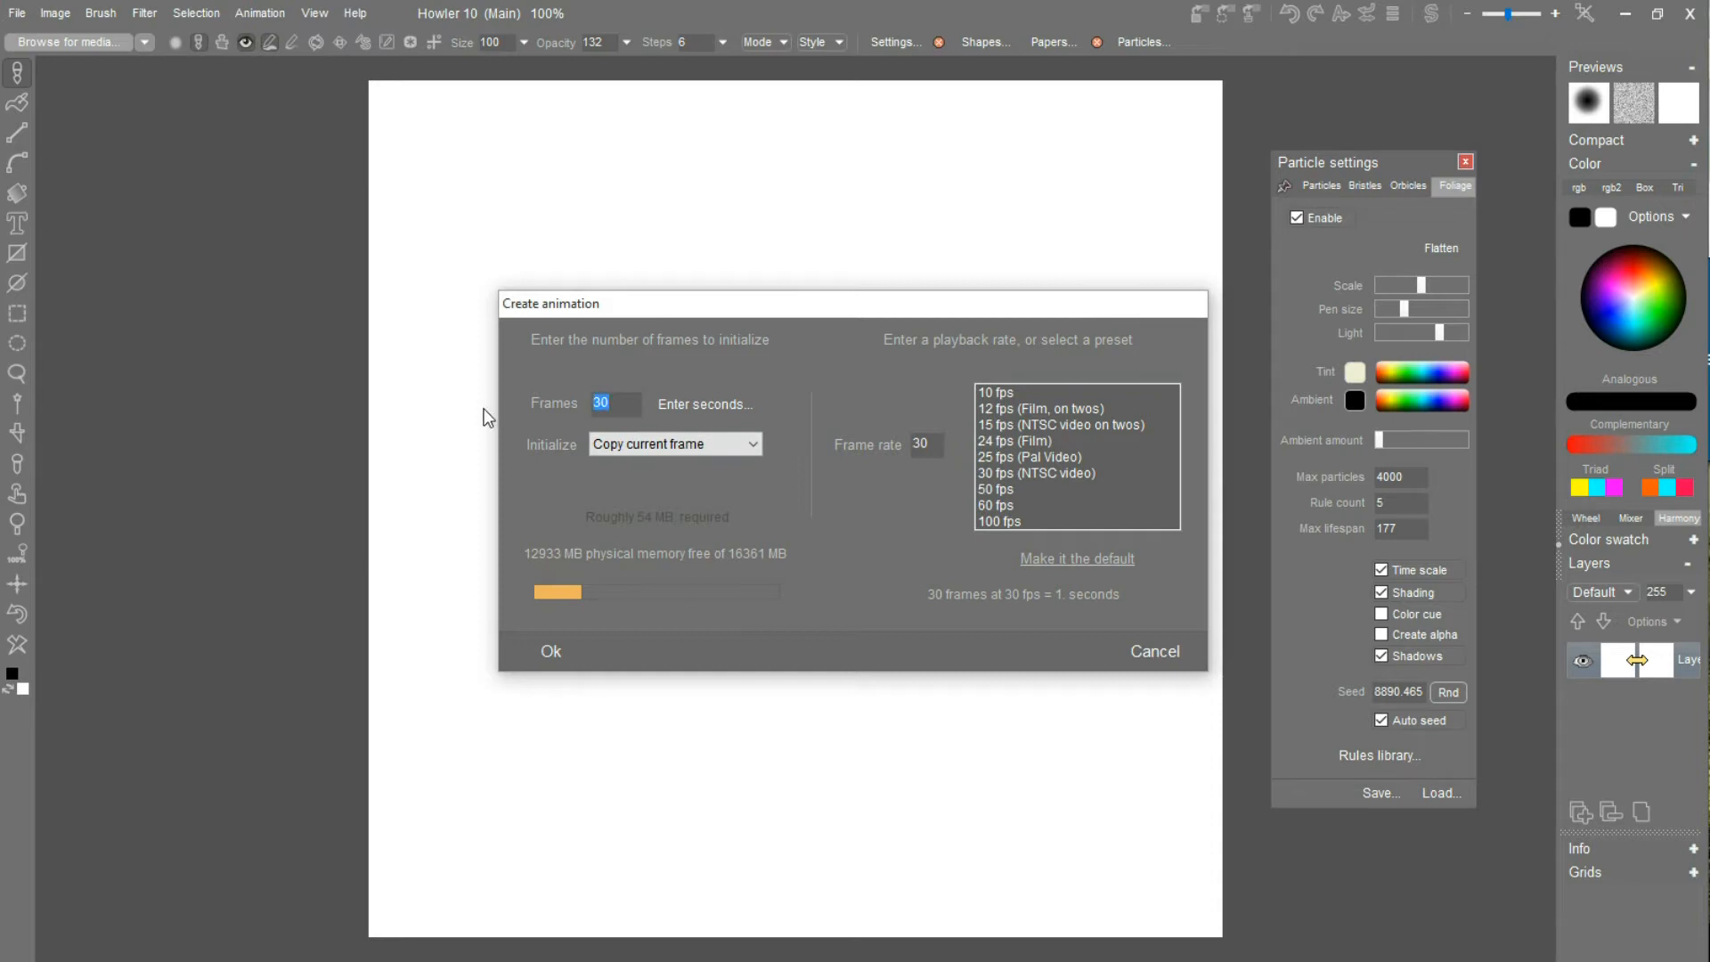
{"action": "type", "text": "90"}
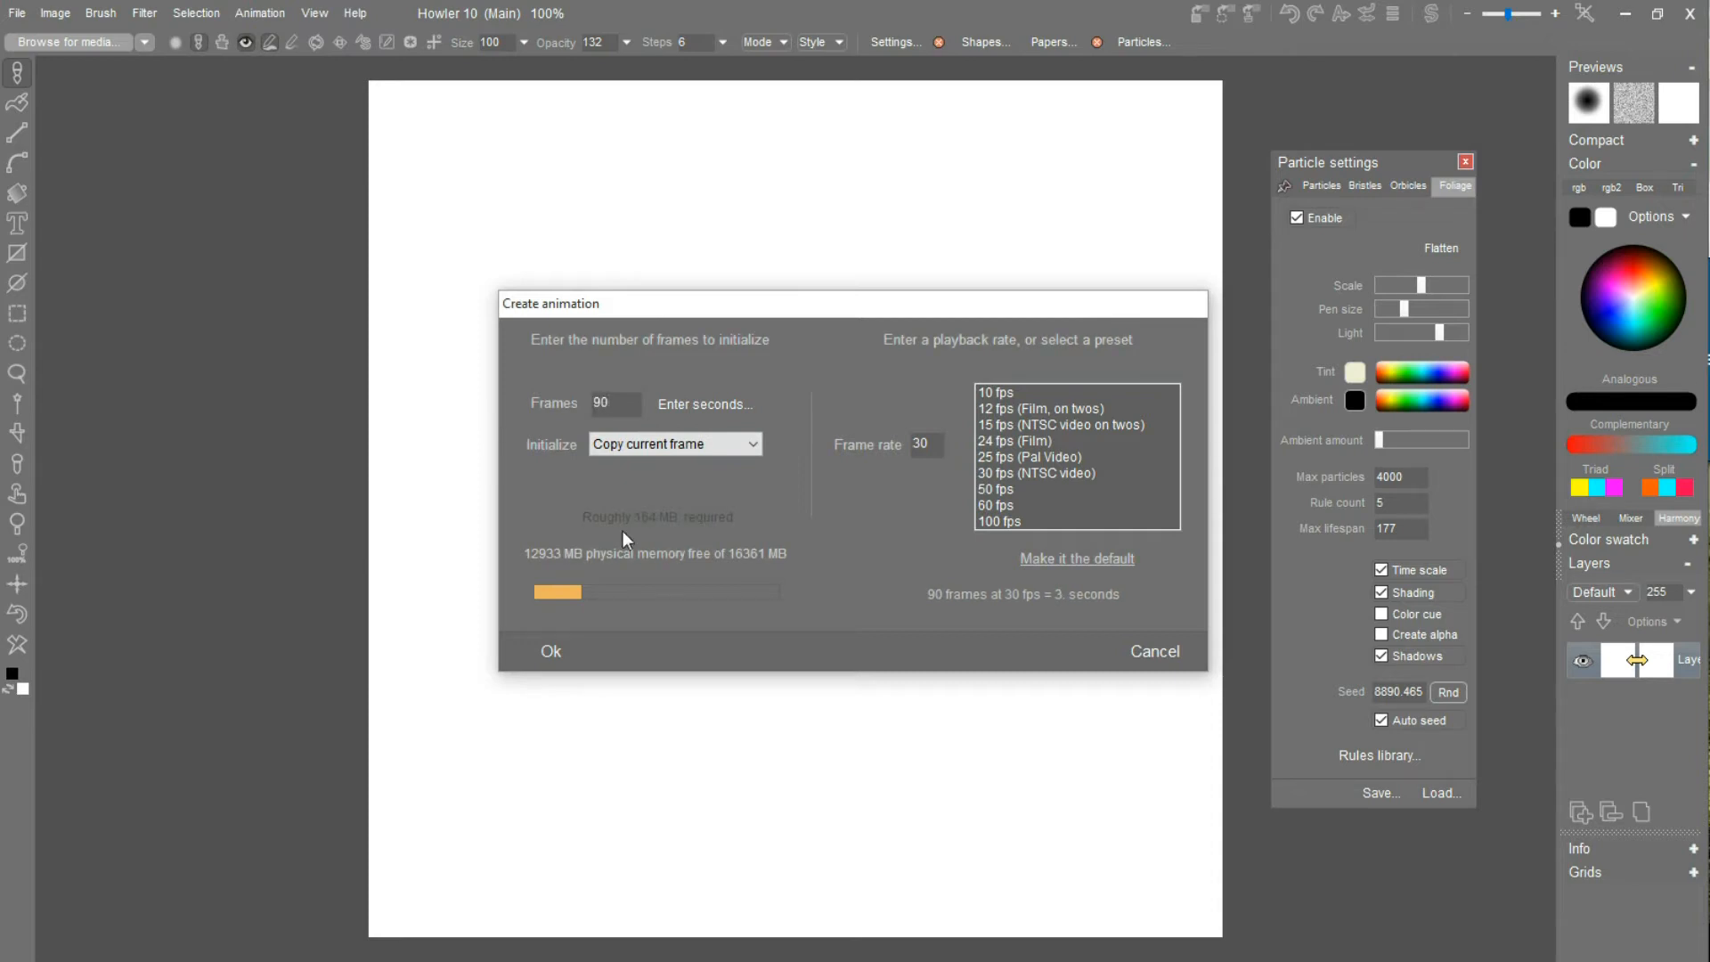
{"action": "key", "text": "Tab"}
{"action": "left_click", "coordinate": [546, 650]}
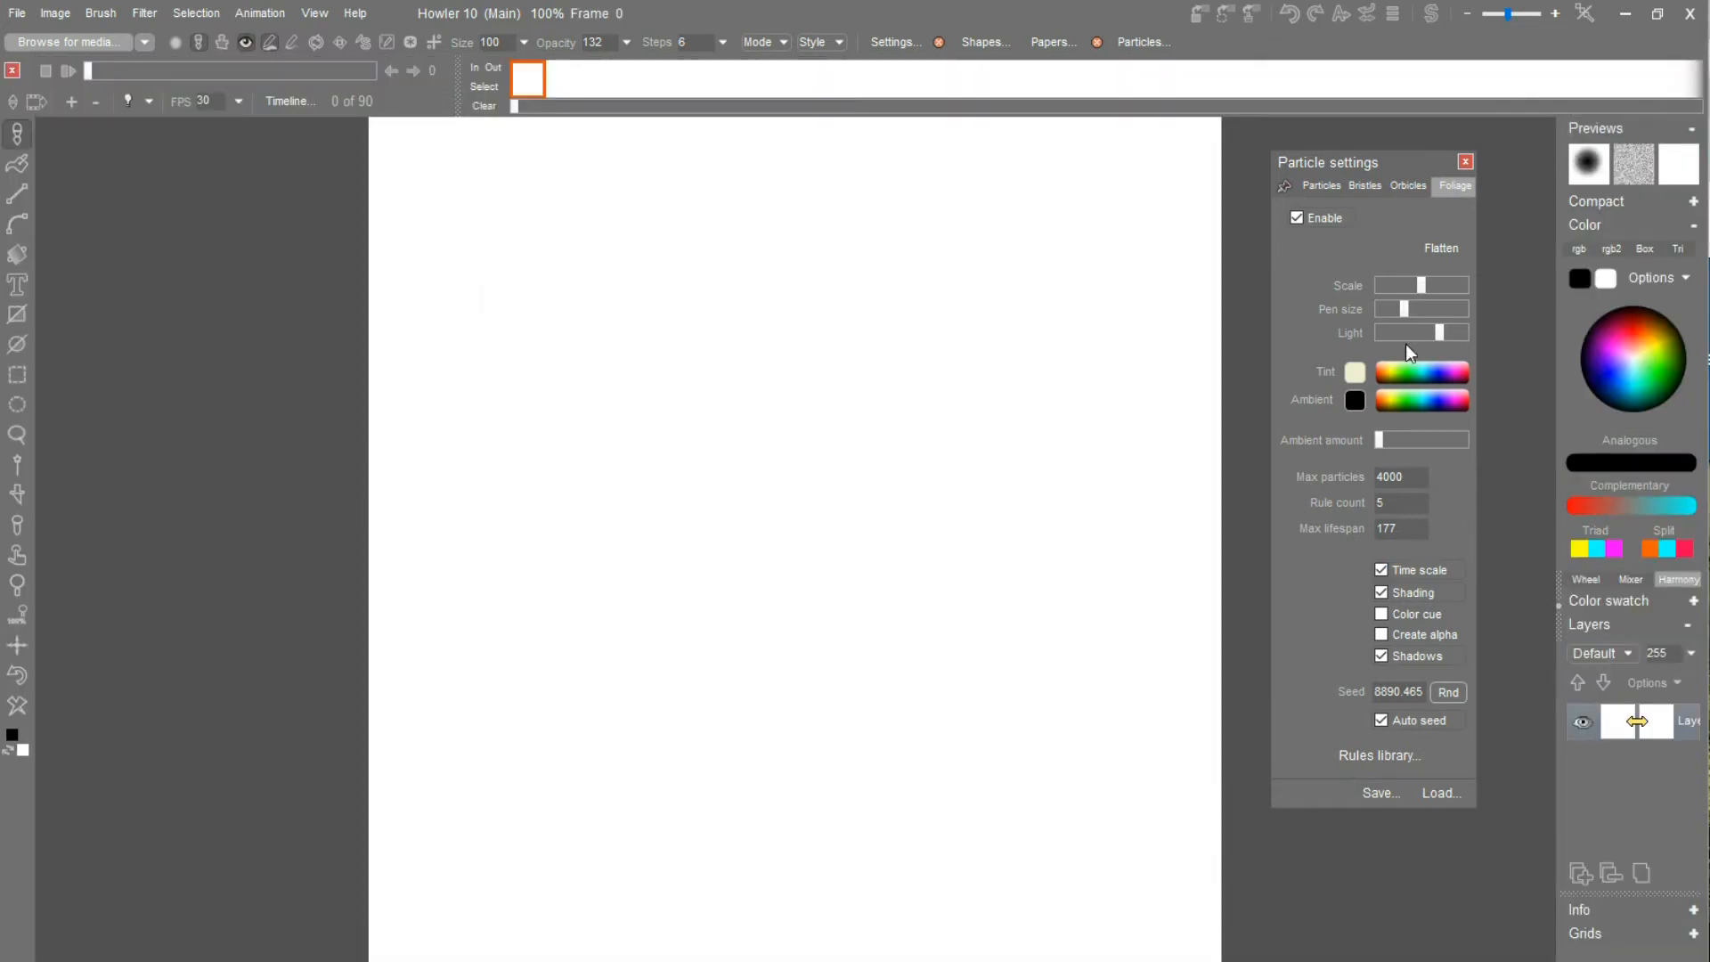
Repeat the maple stroke on the first animation frame and undo it.
{"action": "left_click", "coordinate": [970, 833]}
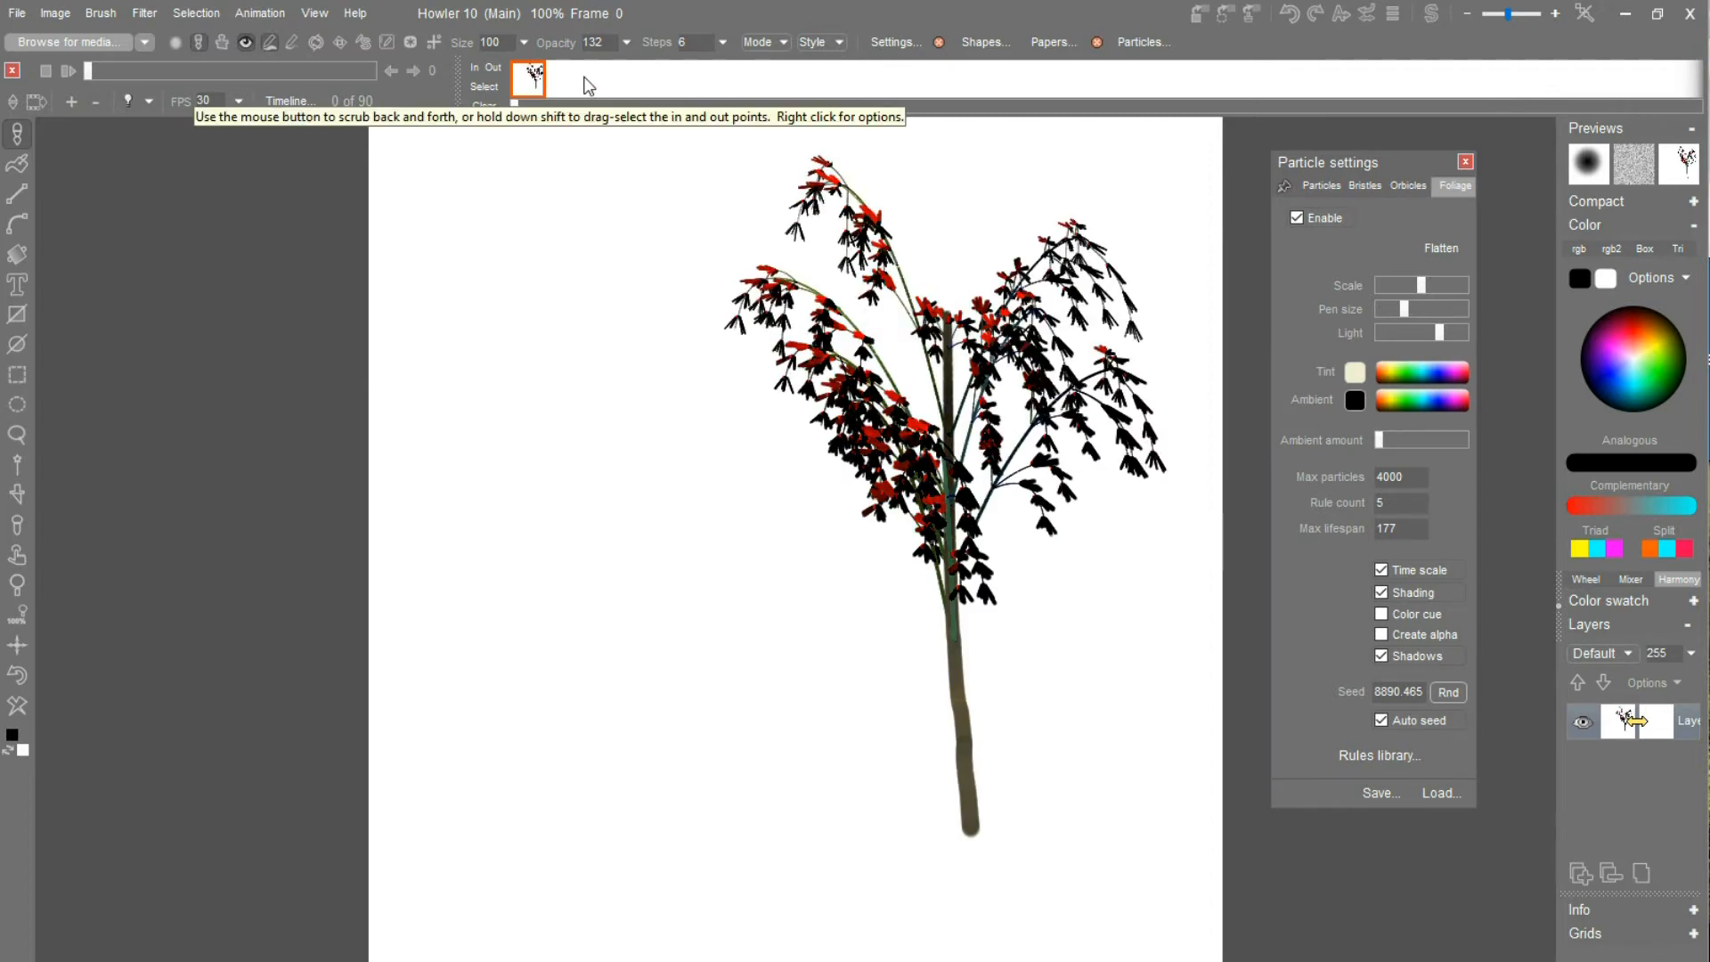
{"action": "left_click", "coordinate": [598, 78]}
{"action": "left_click", "coordinate": [529, 79]}
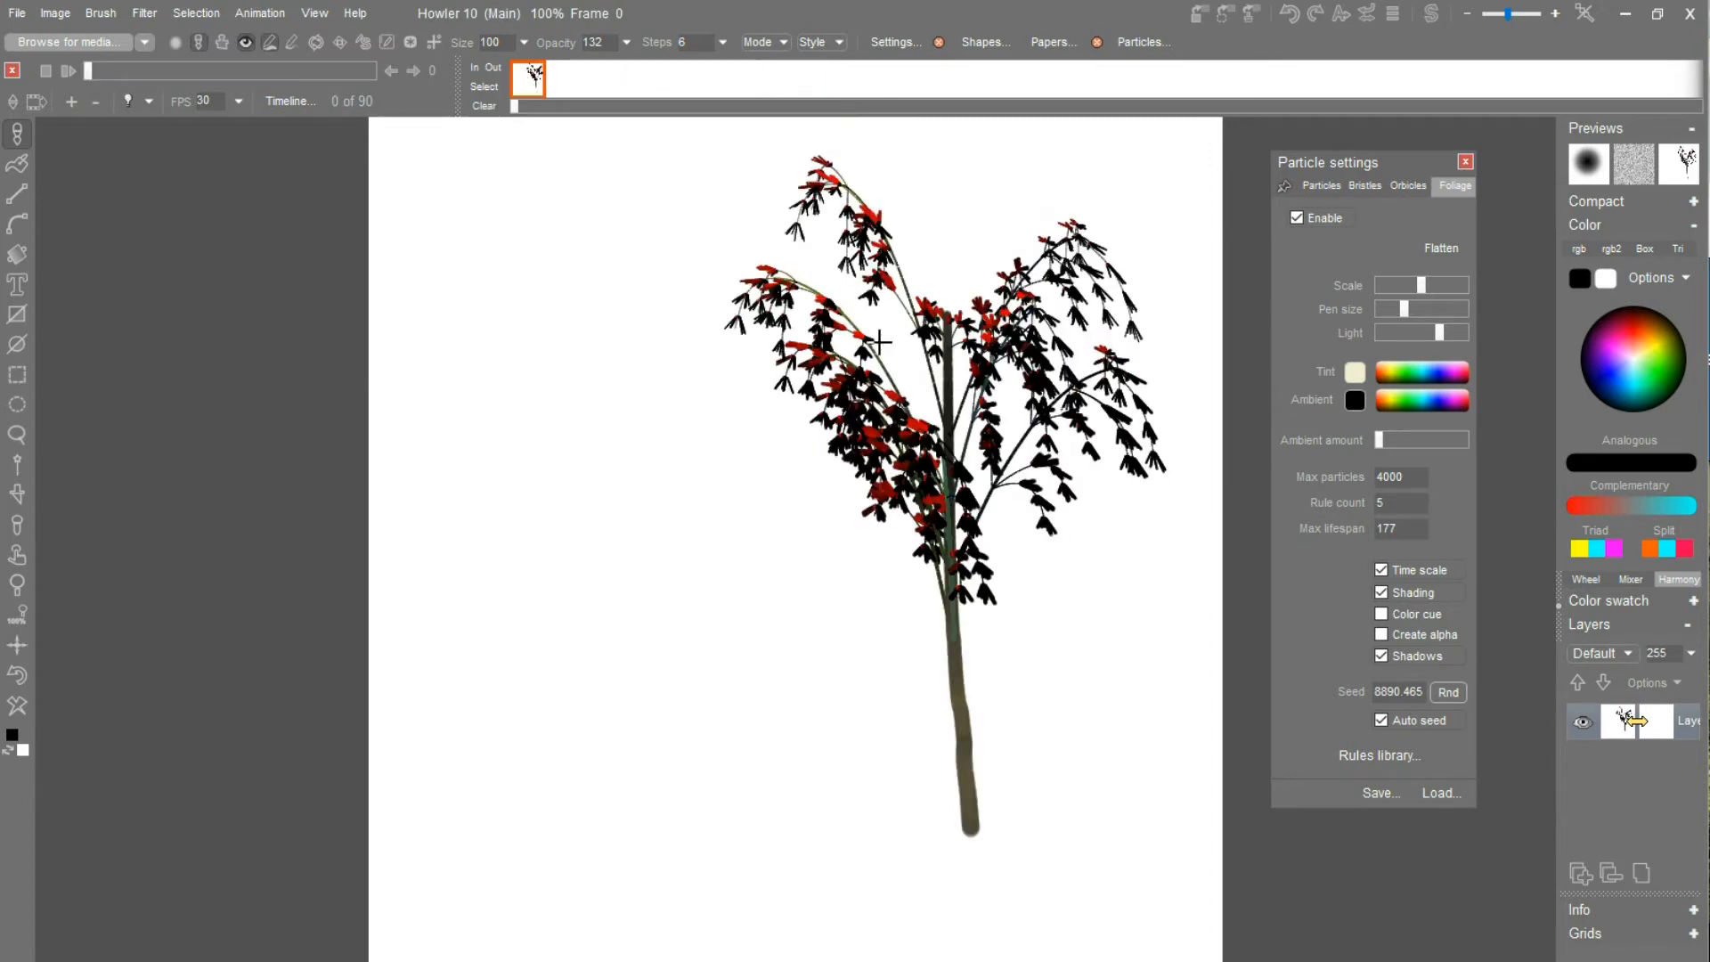
{"action": "left_click", "coordinate": [17, 674]}
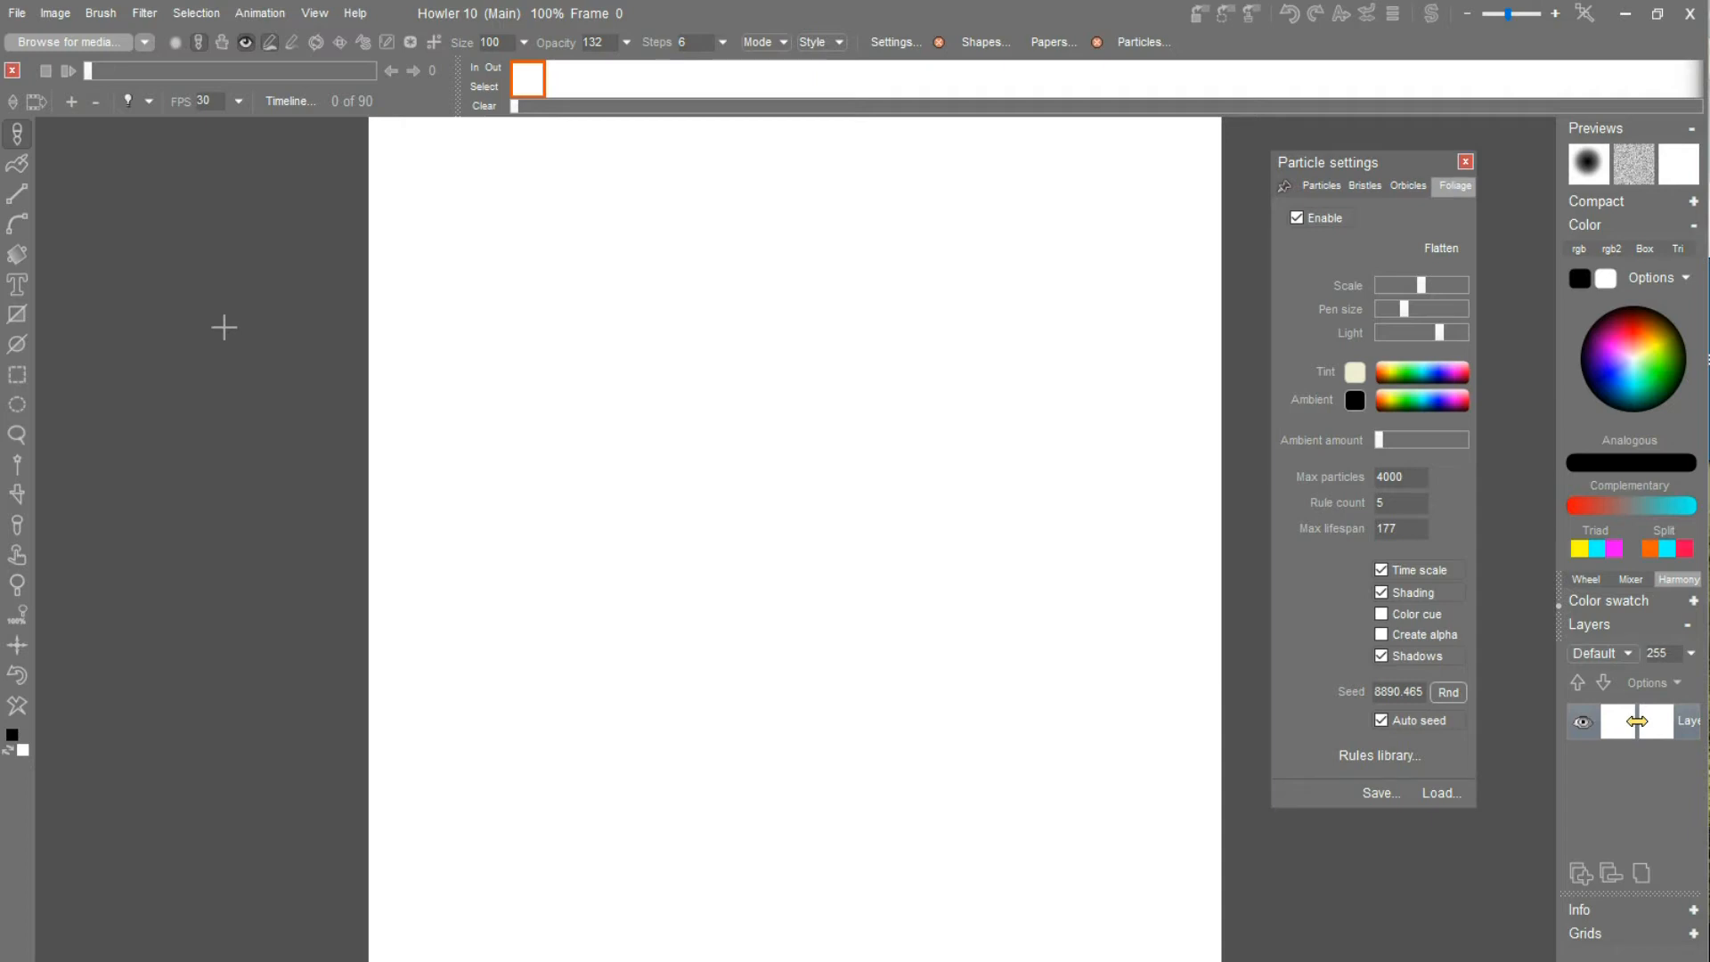
Open the Stroke re-player and replay the maple stroke on the current frame only.
{"action": "left_click", "coordinate": [261, 15]}
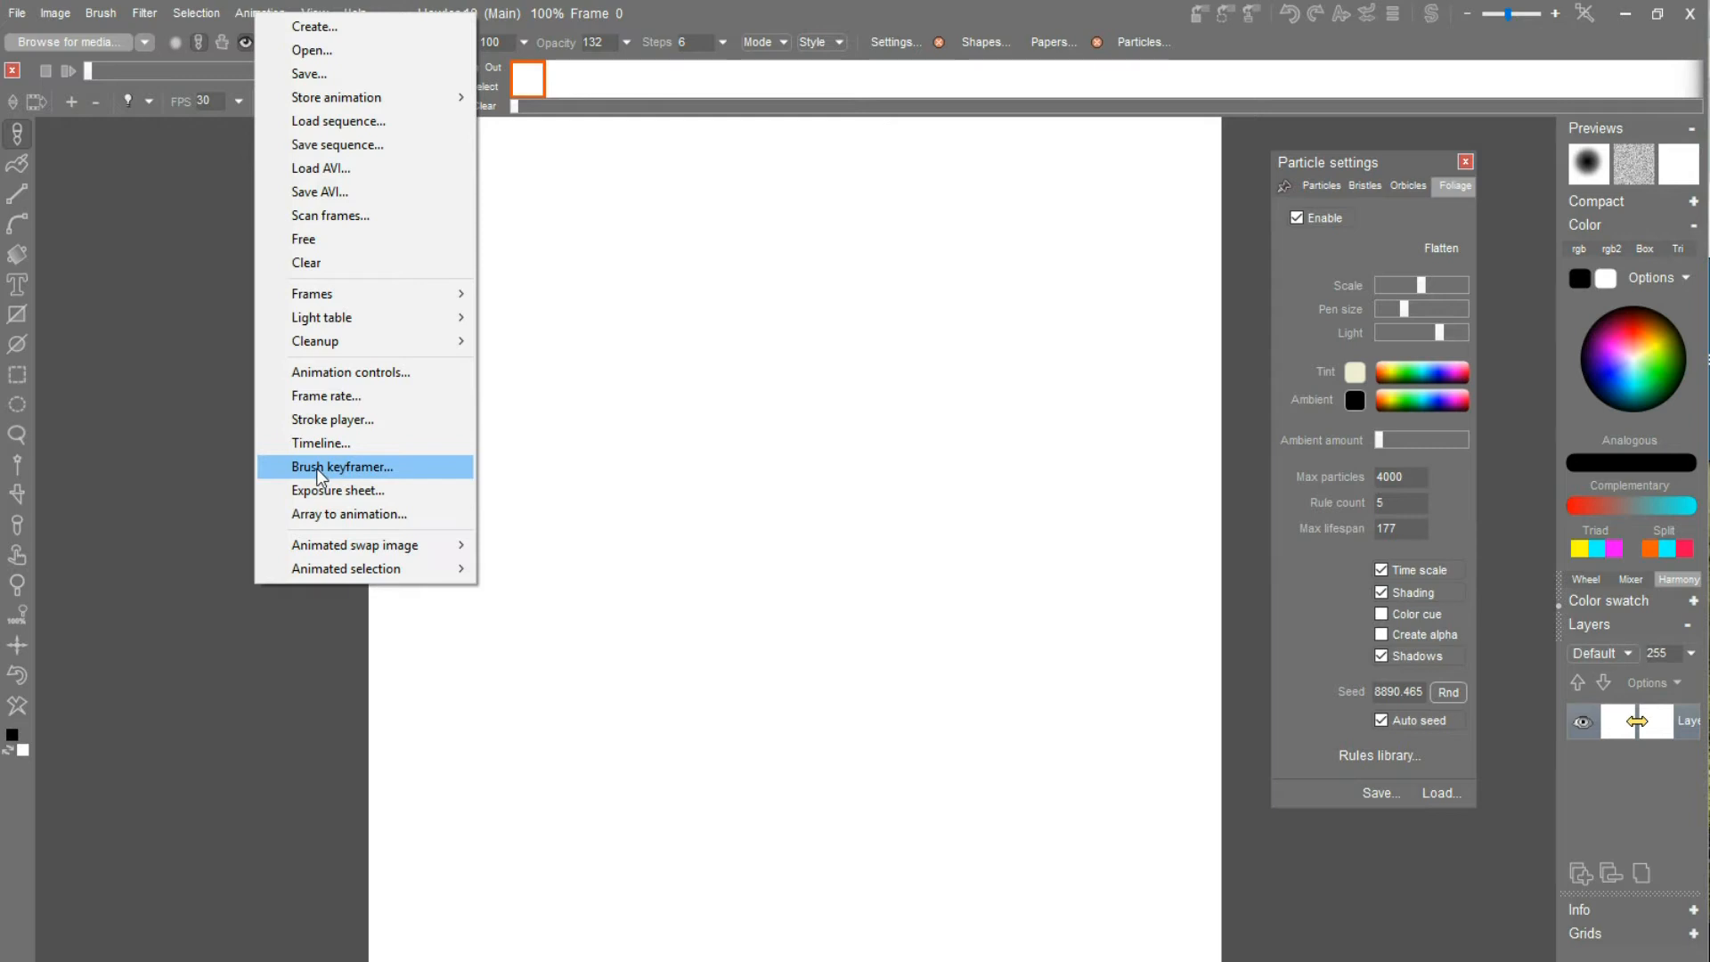
{"action": "left_click", "coordinate": [345, 420]}
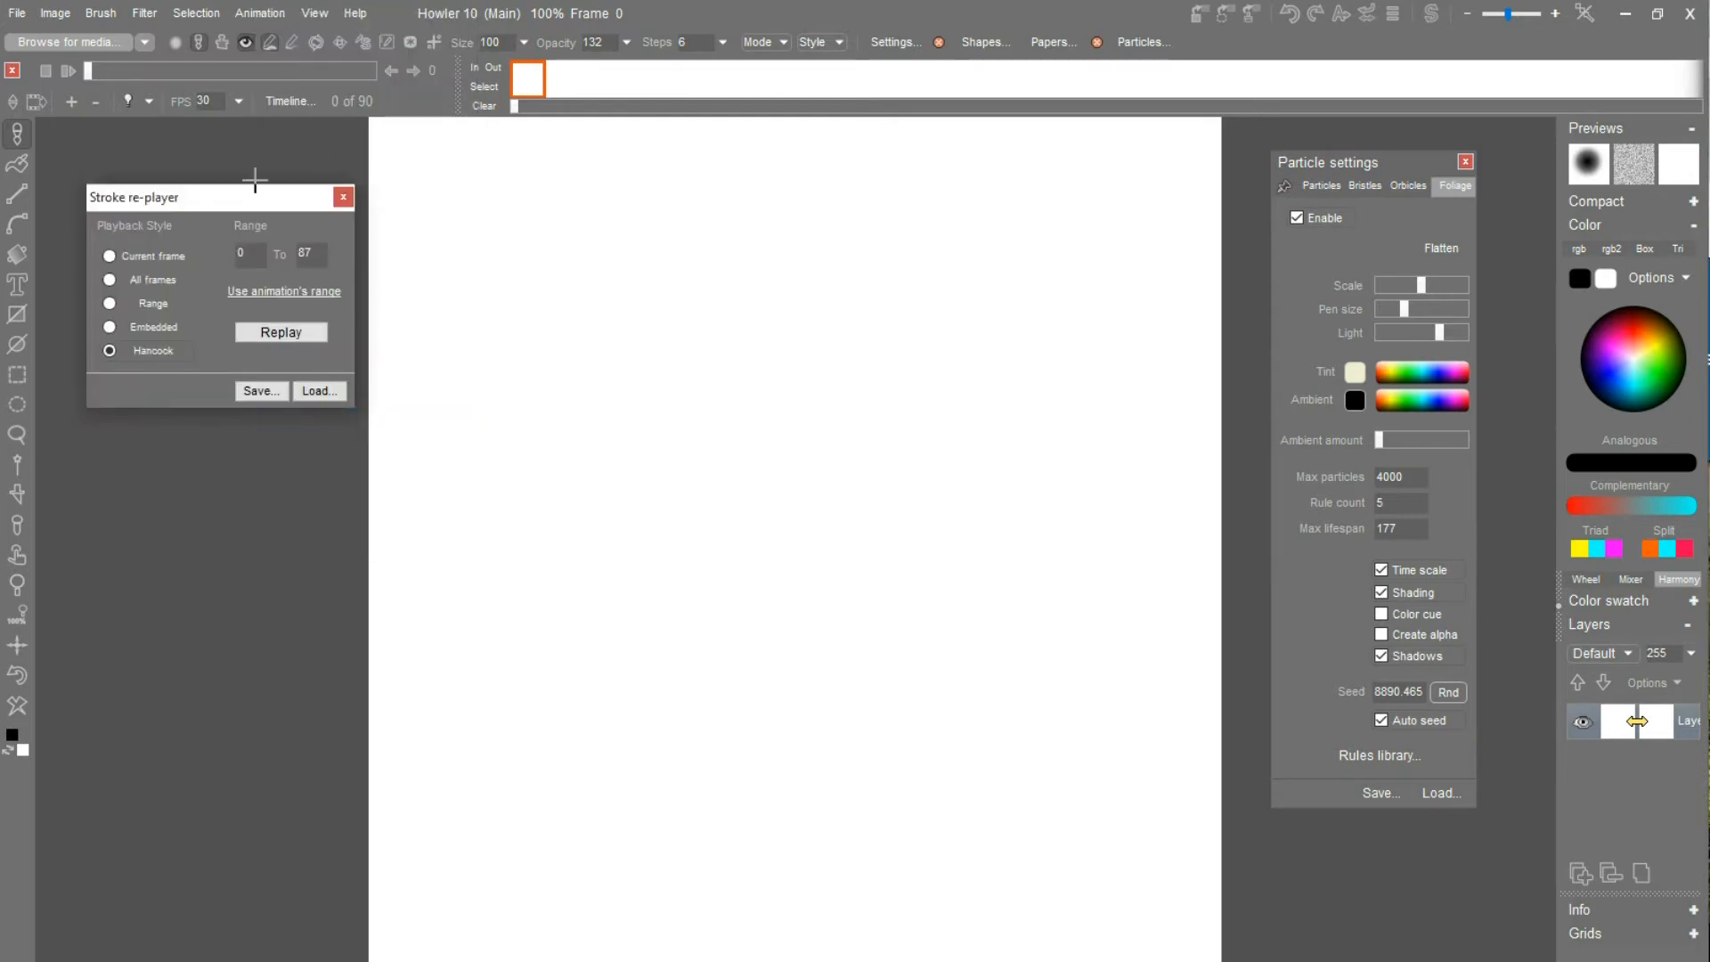
{"action": "left_click", "coordinate": [136, 255]}
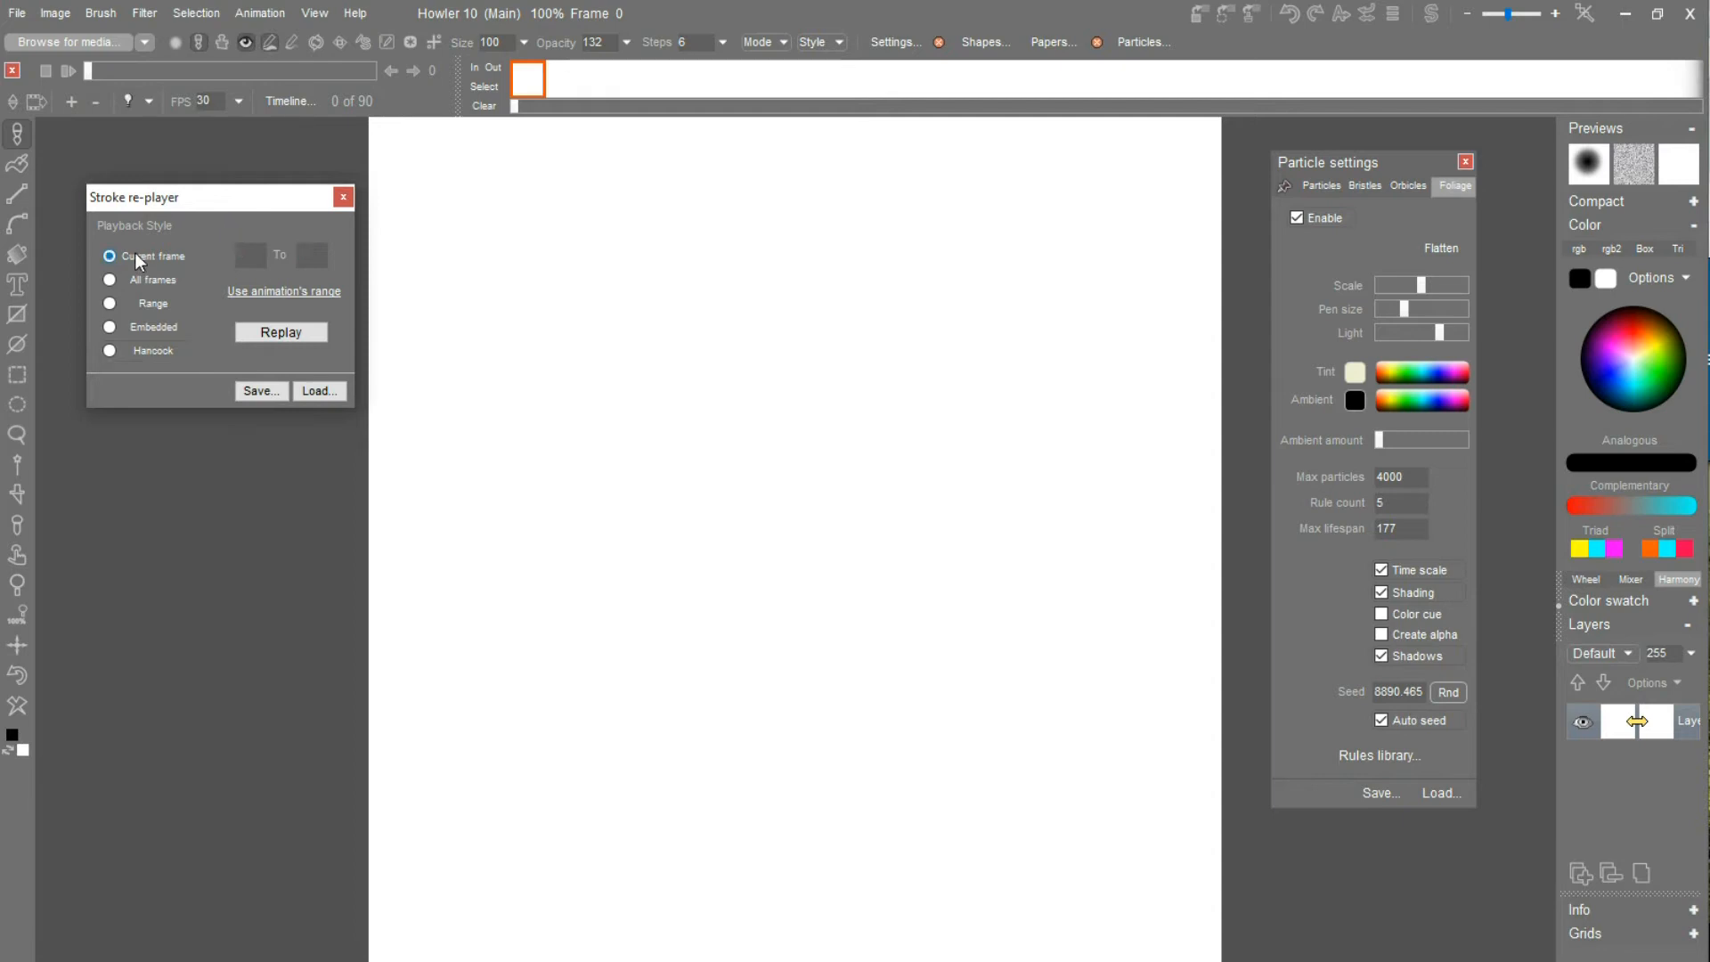
{"action": "left_click", "coordinate": [283, 333]}
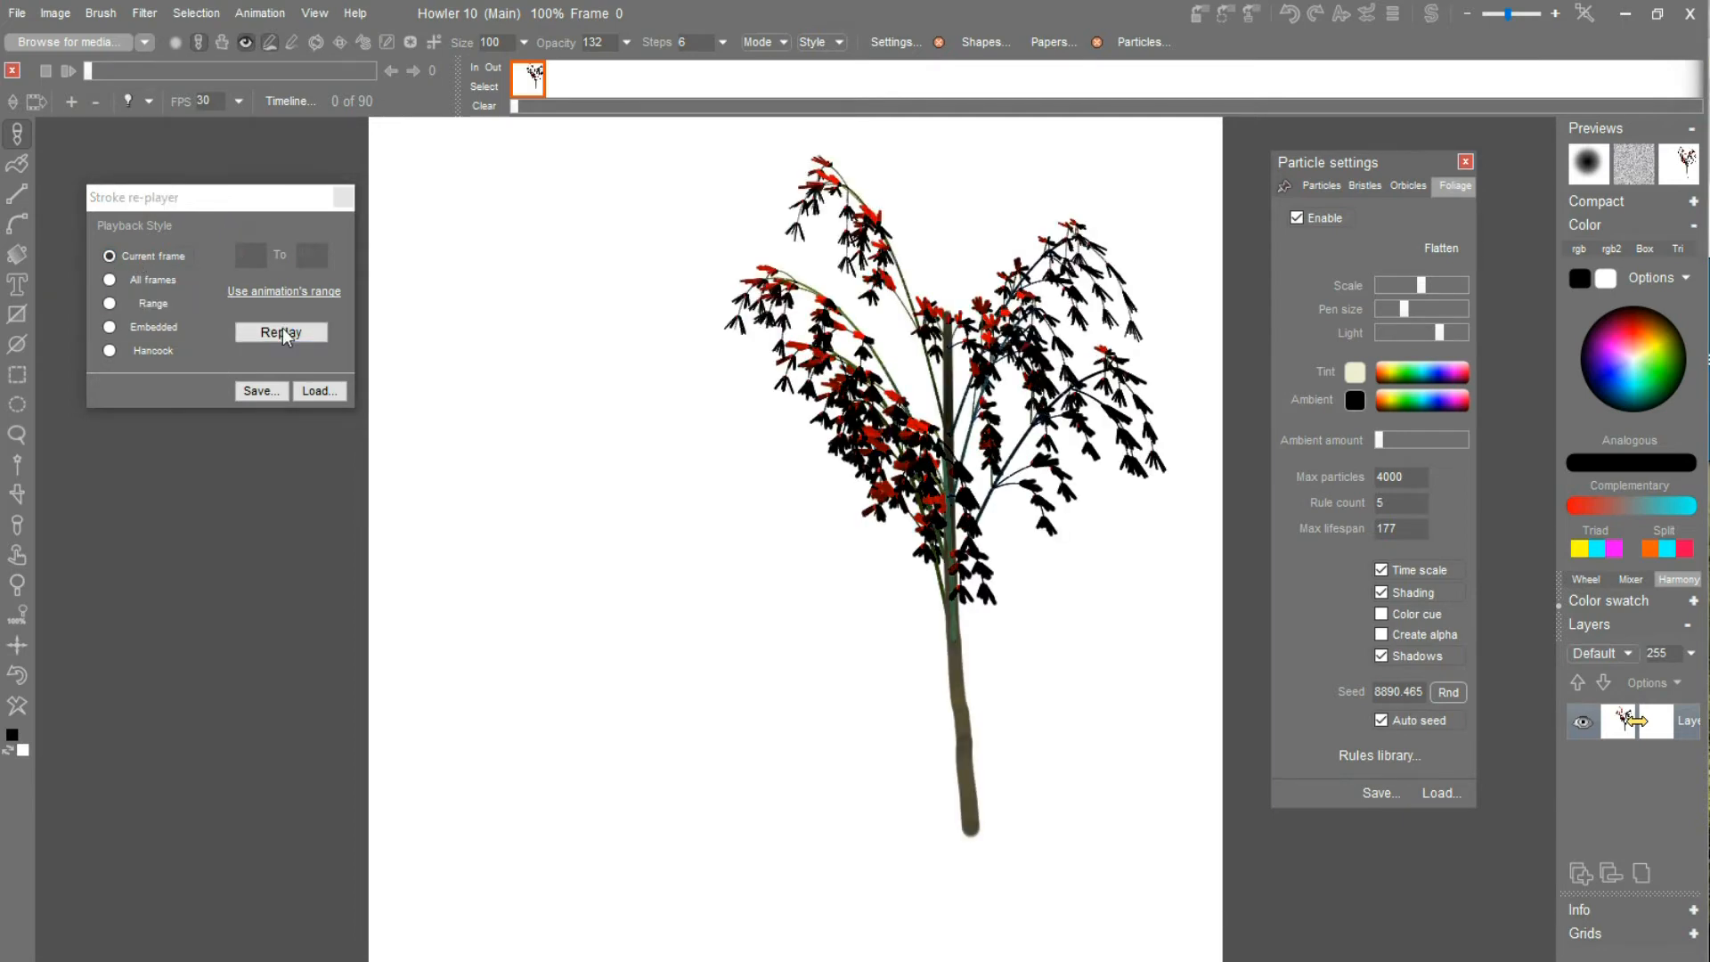
Replay the maple stroke across all frames, play the animation, and scrub to frame 55.
{"action": "left_click", "coordinate": [110, 279]}
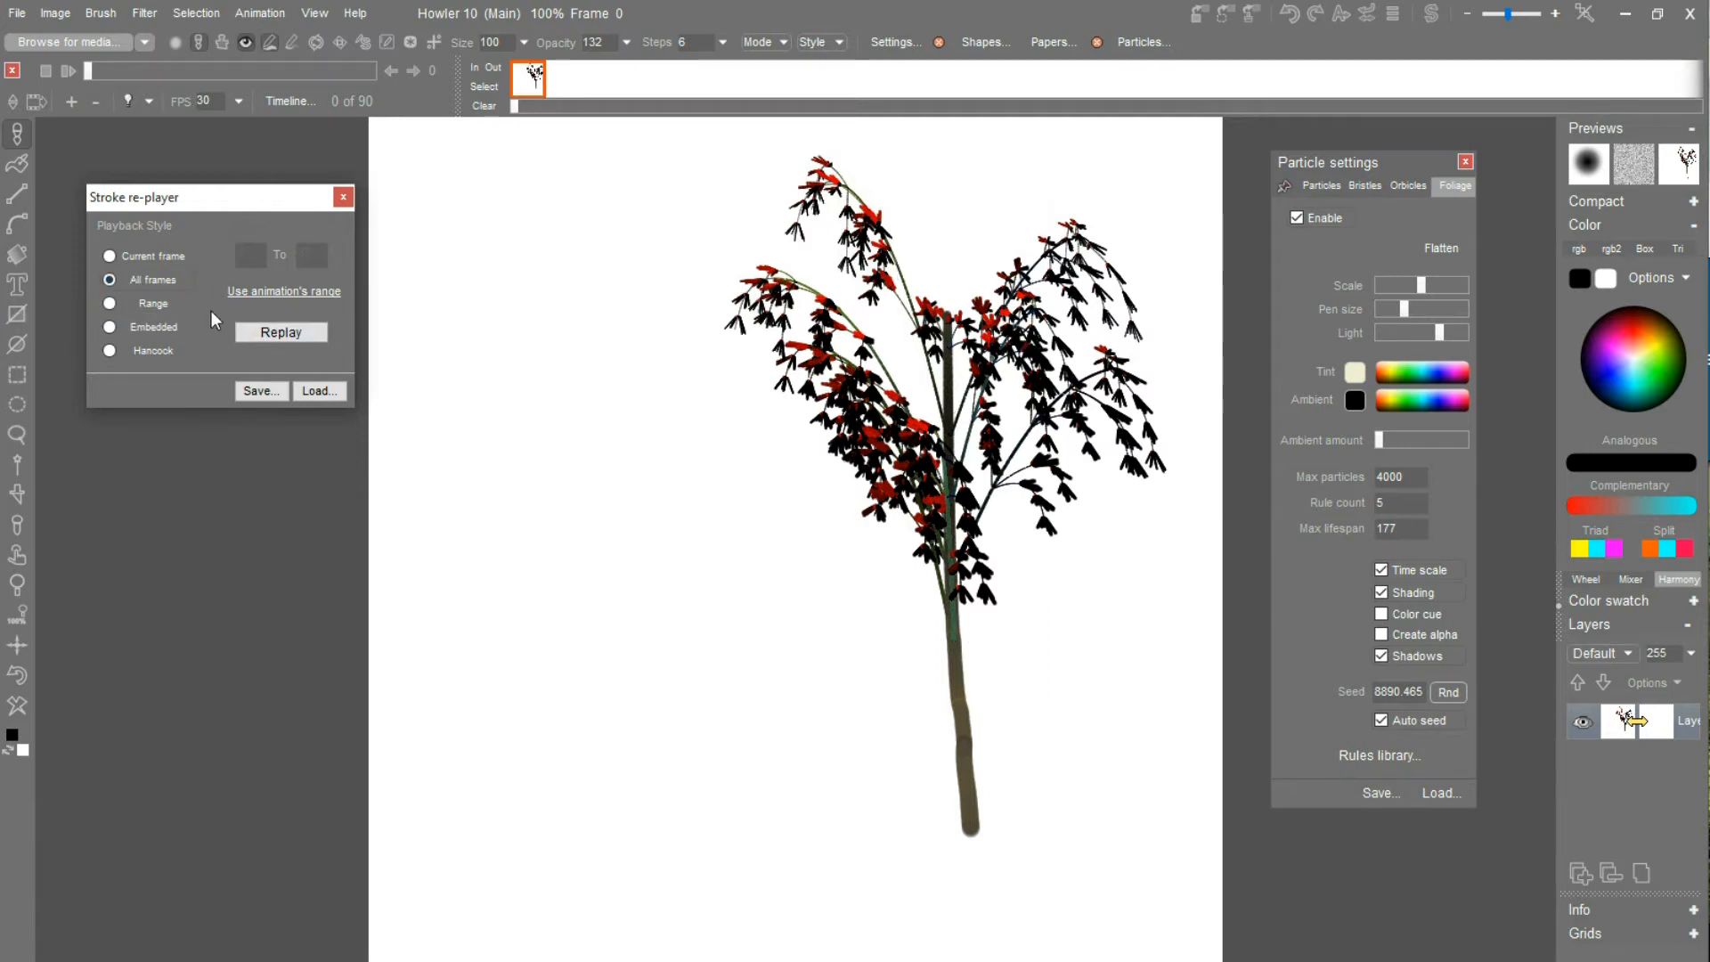
{"action": "left_click", "coordinate": [288, 330]}
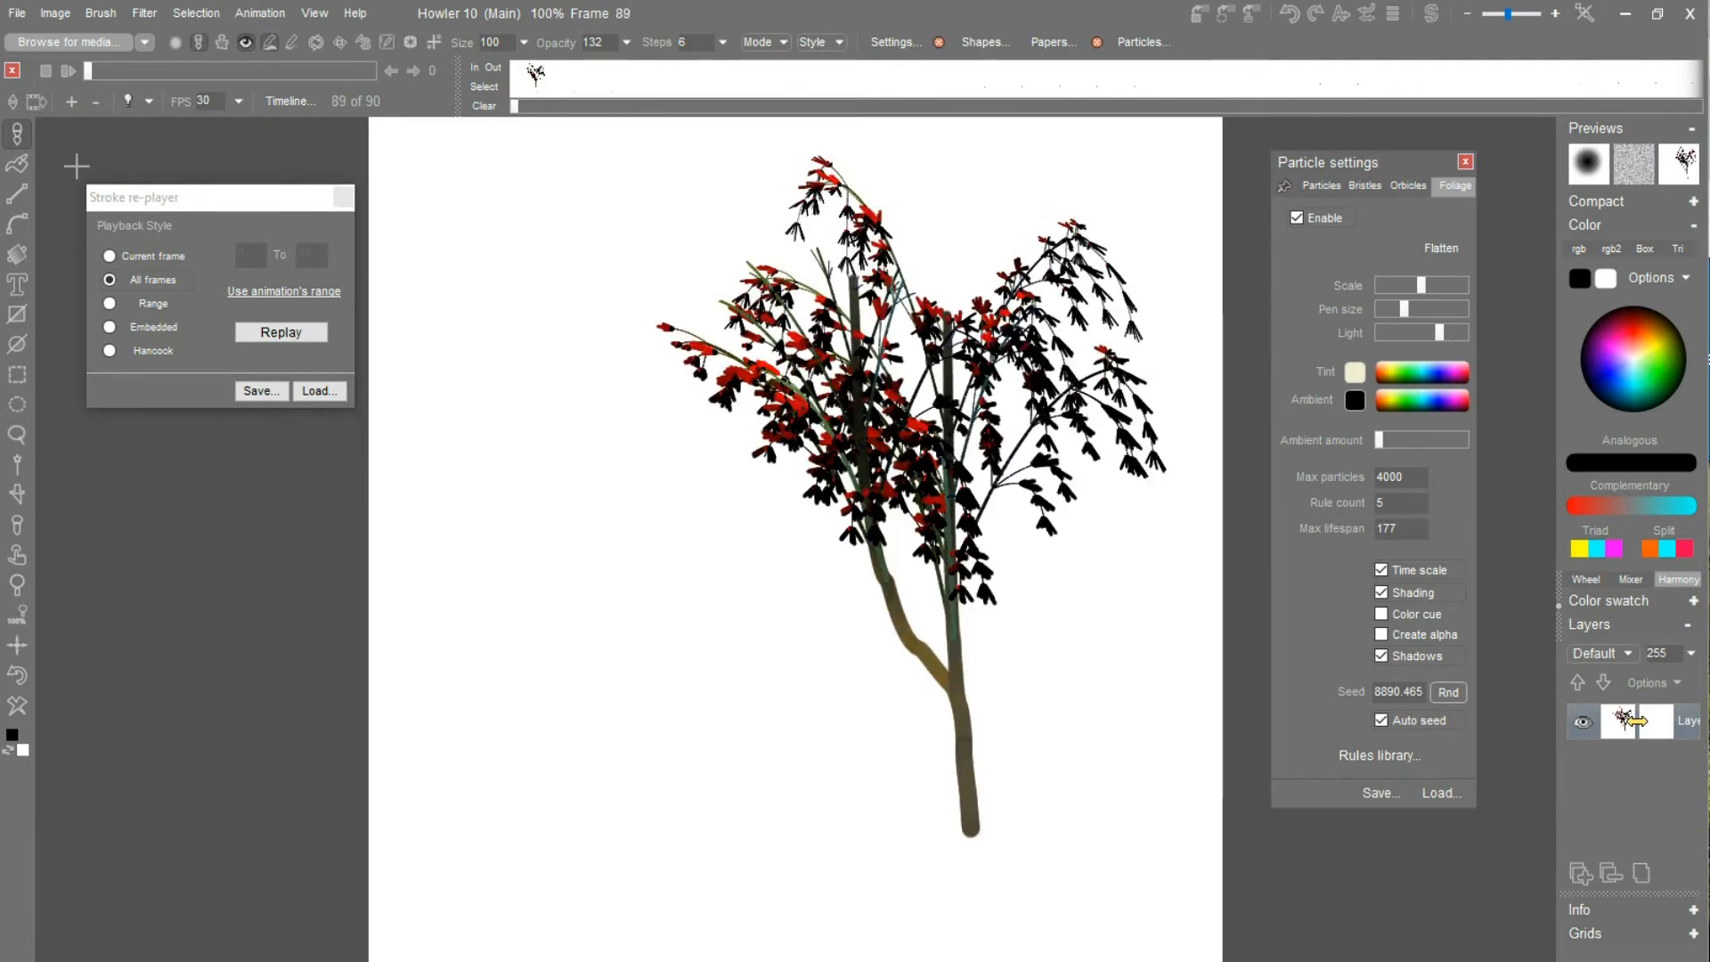
{"action": "left_click", "coordinate": [68, 73]}
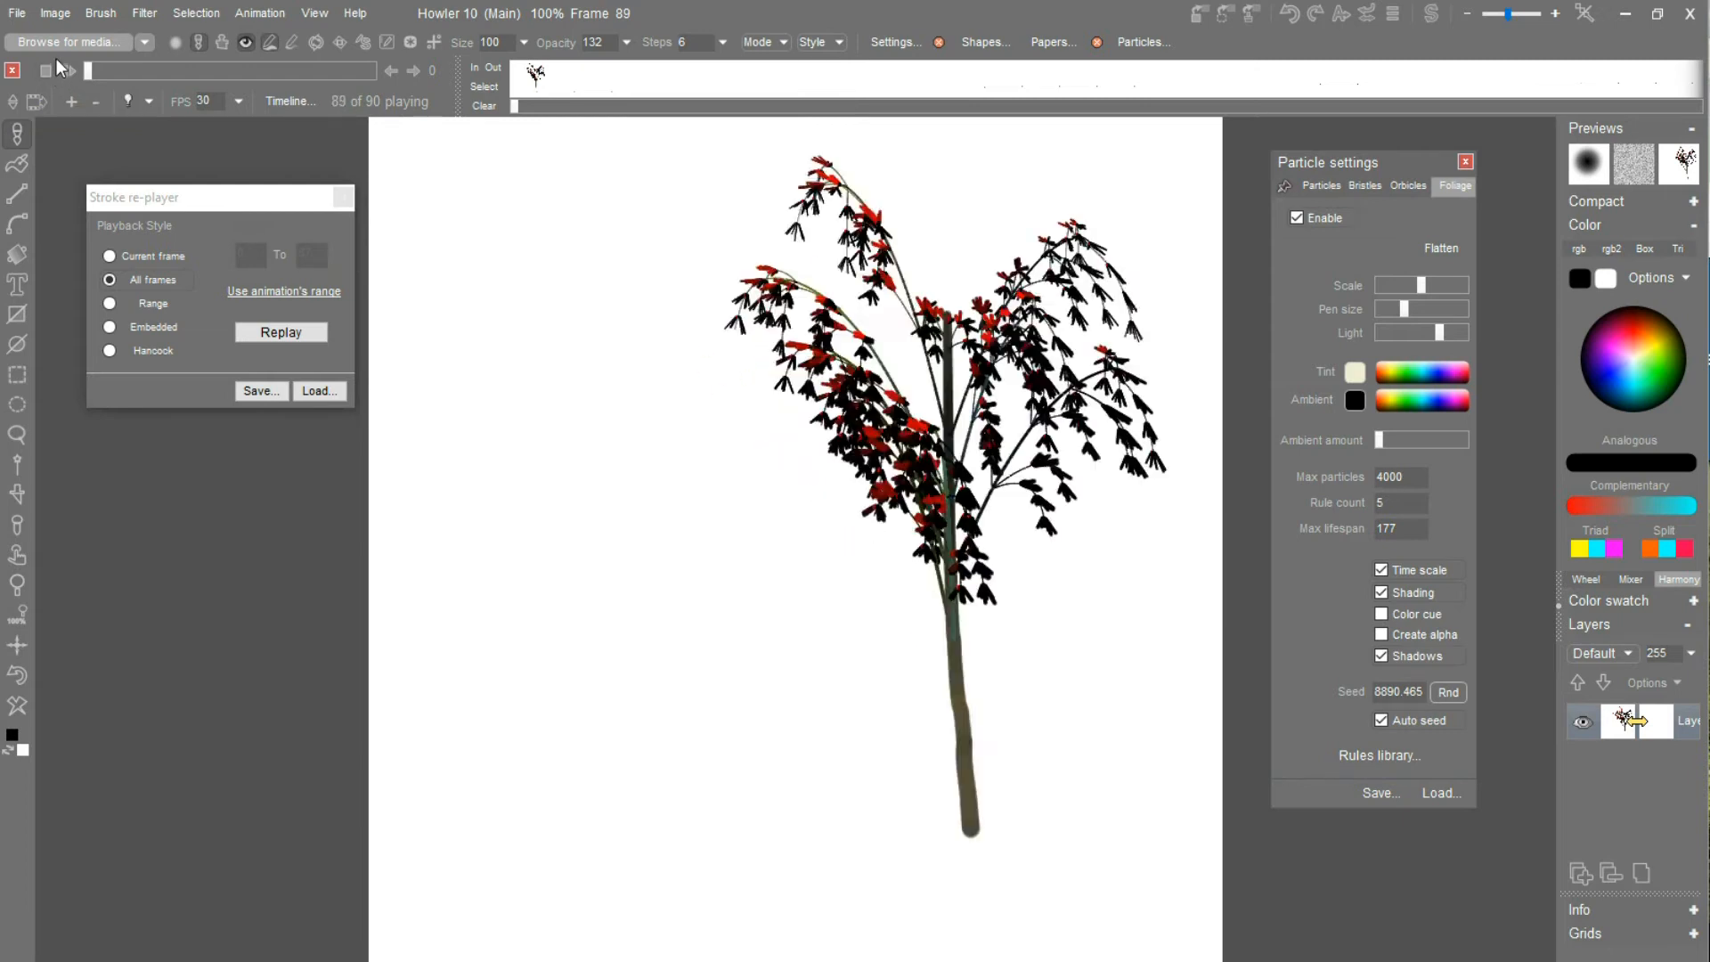
{"action": "left_click", "coordinate": [163, 66]}
{"action": "left_click_drag", "start_coordinate": [164, 66], "coordinate": [264, 71]}
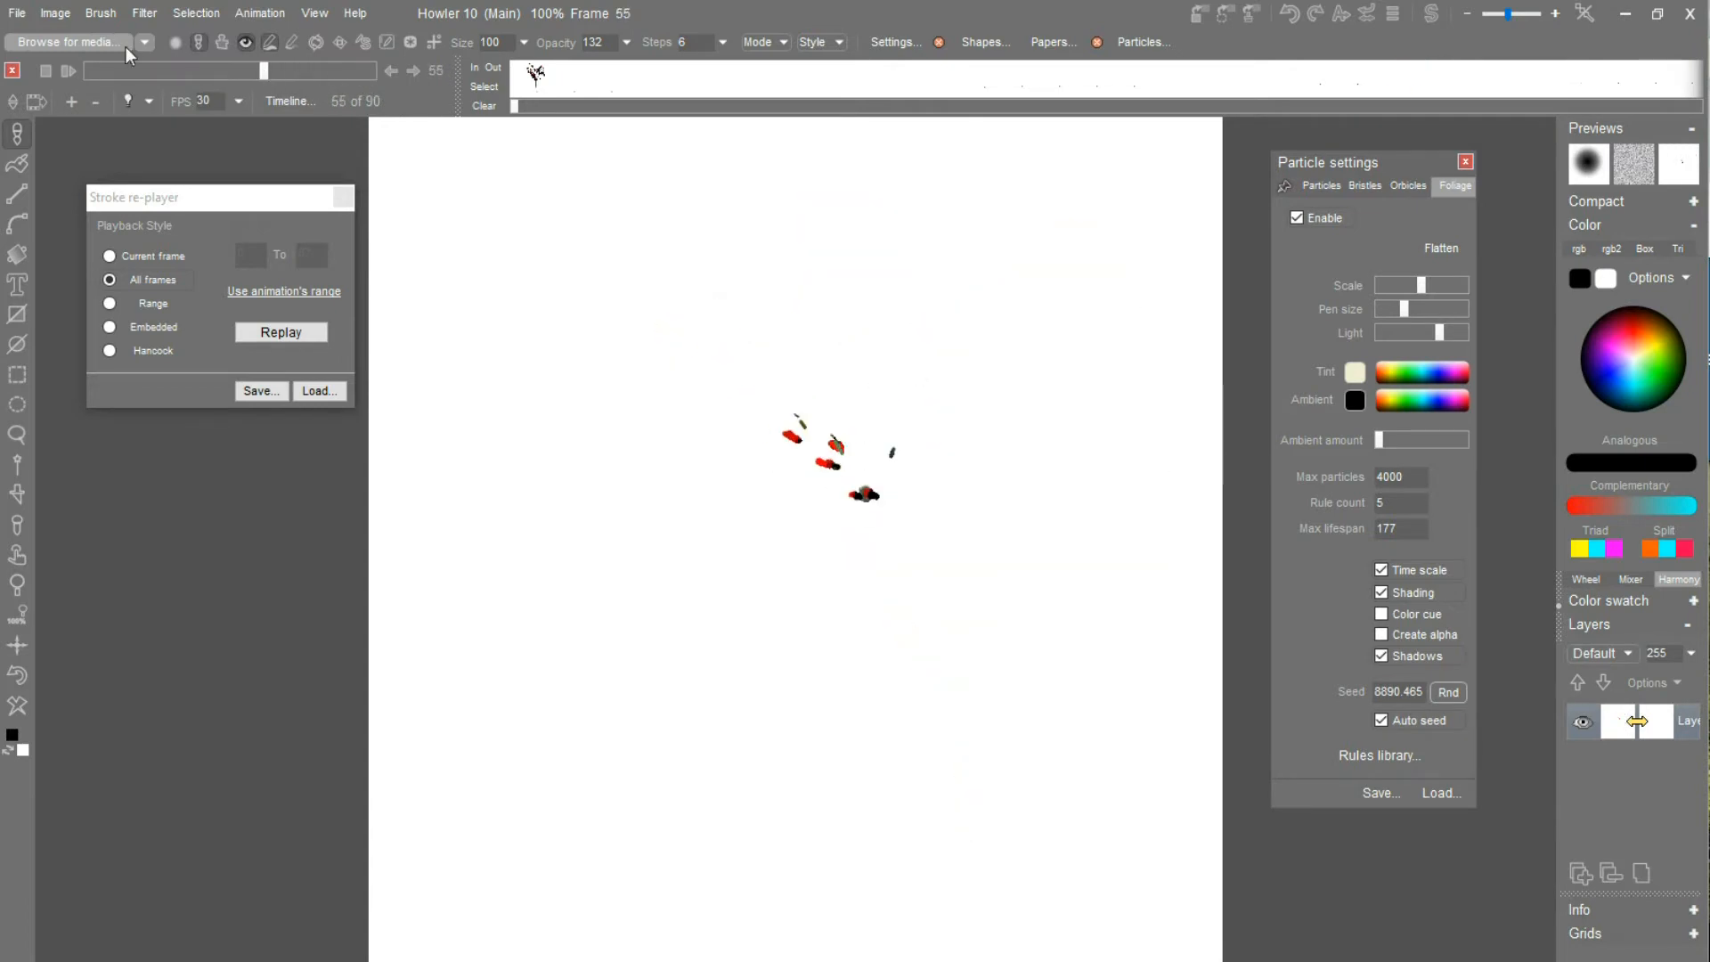
Invert the image colours on every frame of the animation, play it back, and scrub to frame 6.
{"action": "left_click", "coordinate": [50, 11]}
{"action": "left_click", "coordinate": [115, 568]}
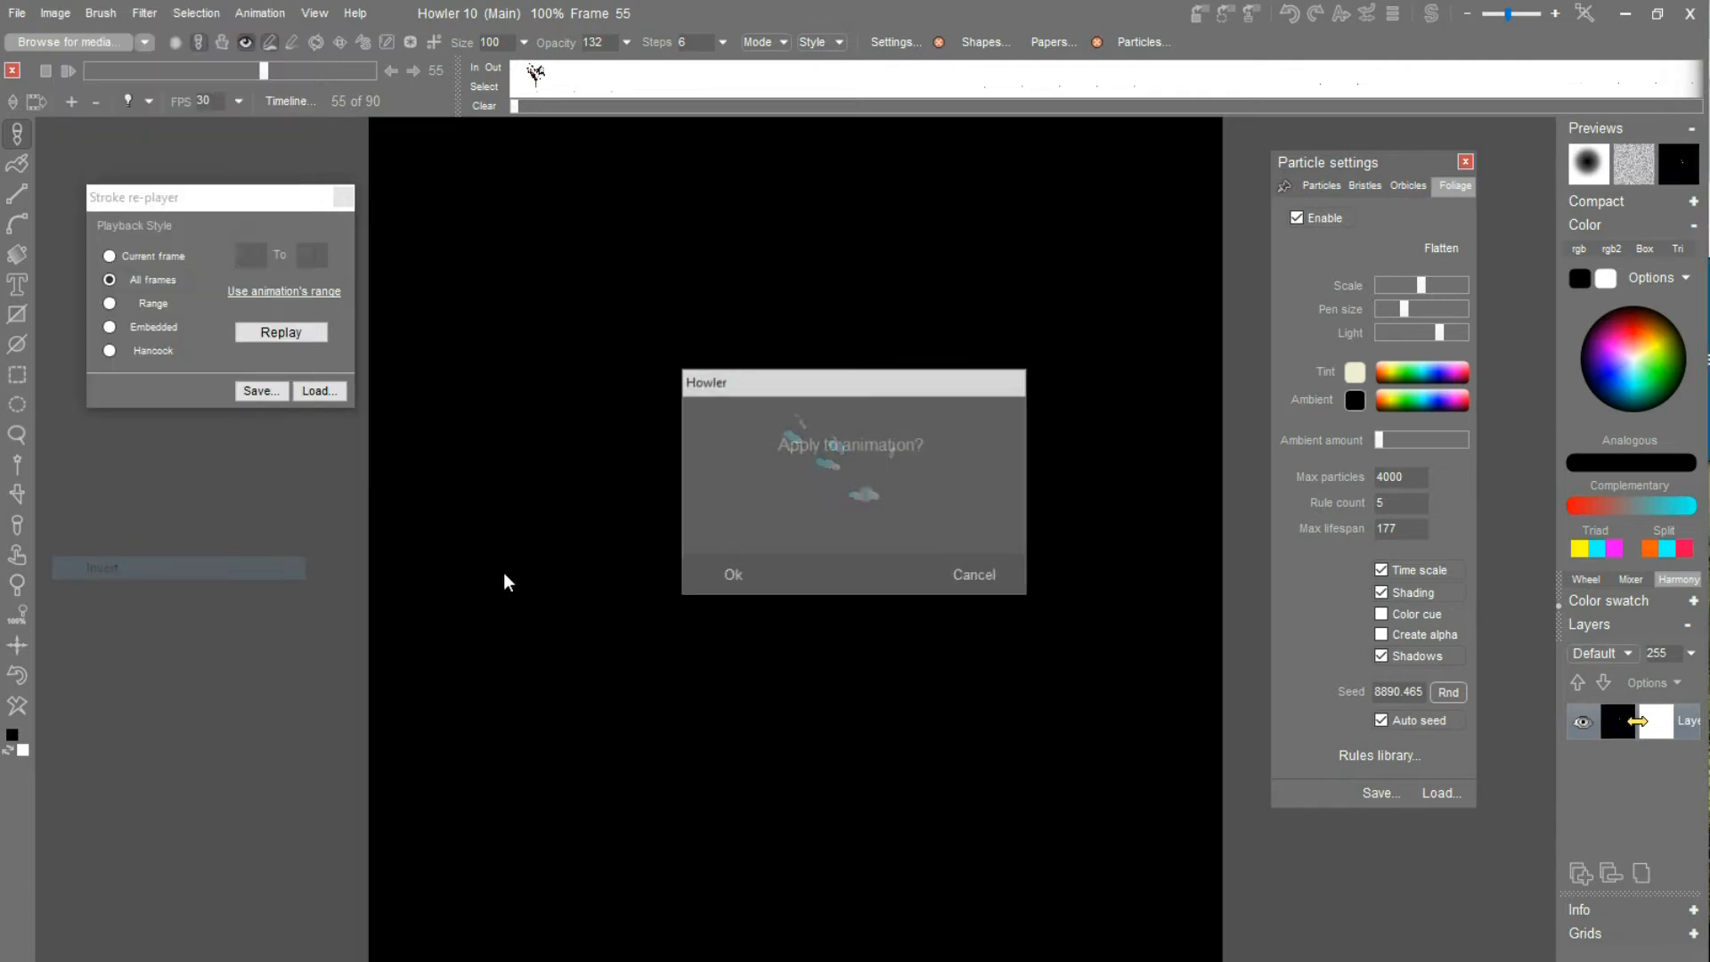
{"action": "left_click", "coordinate": [732, 575]}
{"action": "left_click", "coordinate": [68, 71]}
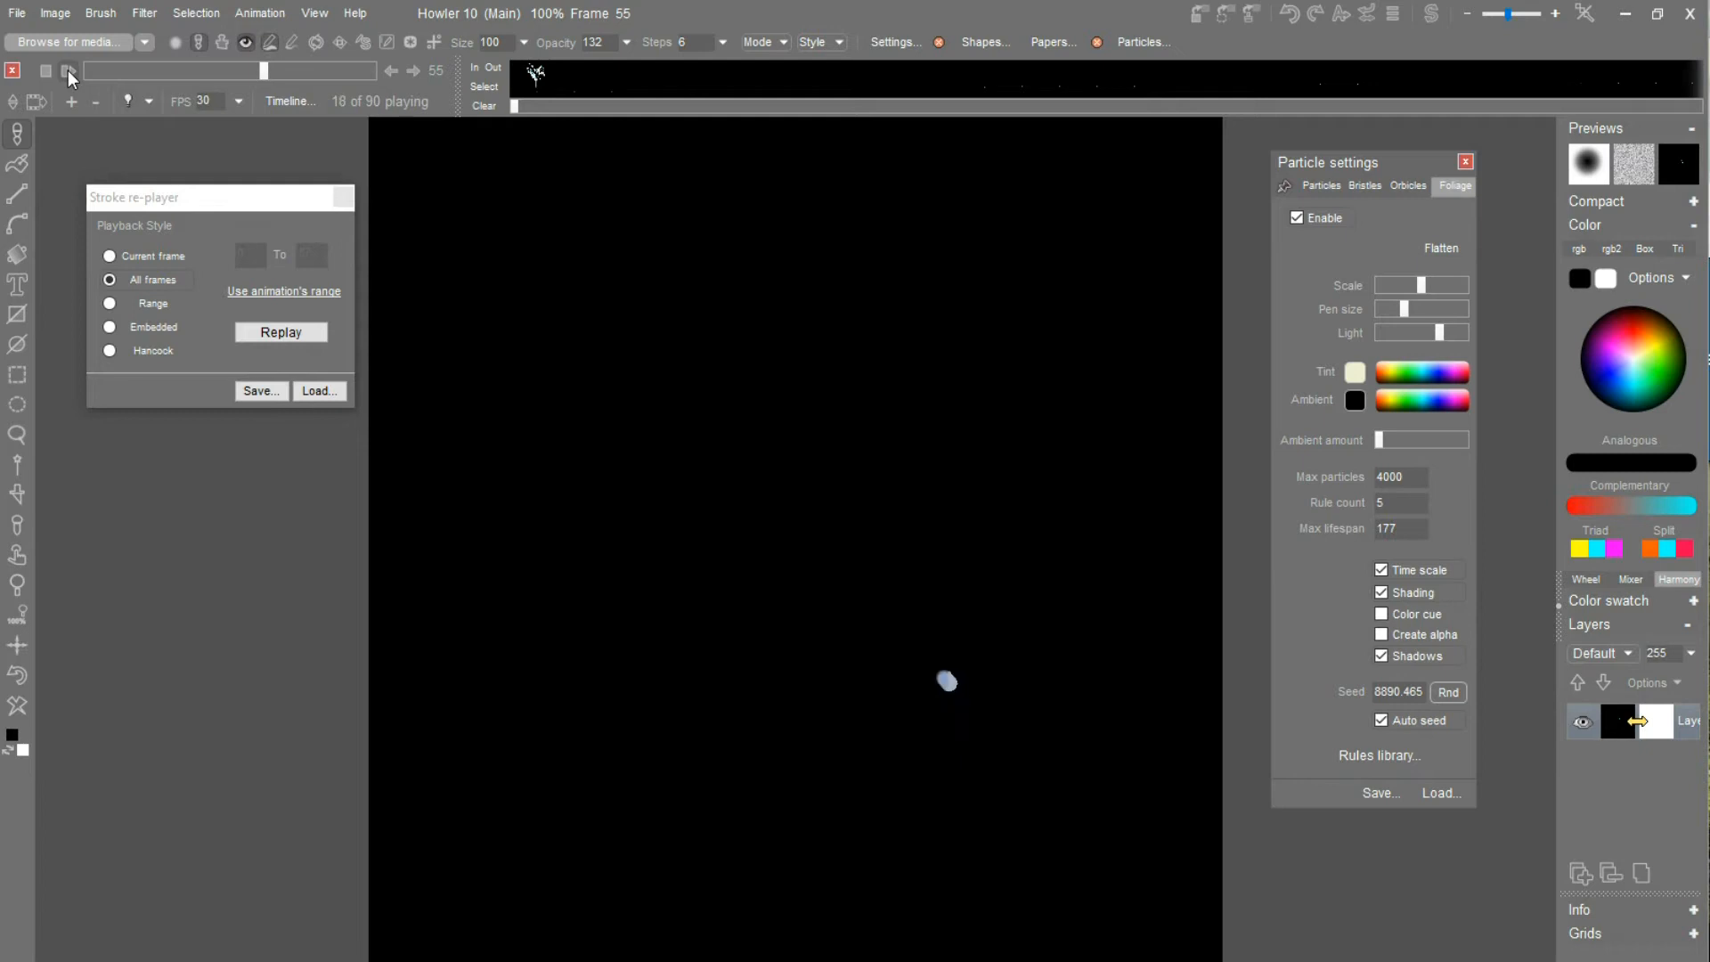
{"action": "left_click_drag", "start_coordinate": [141, 70], "coordinate": [113, 68]}
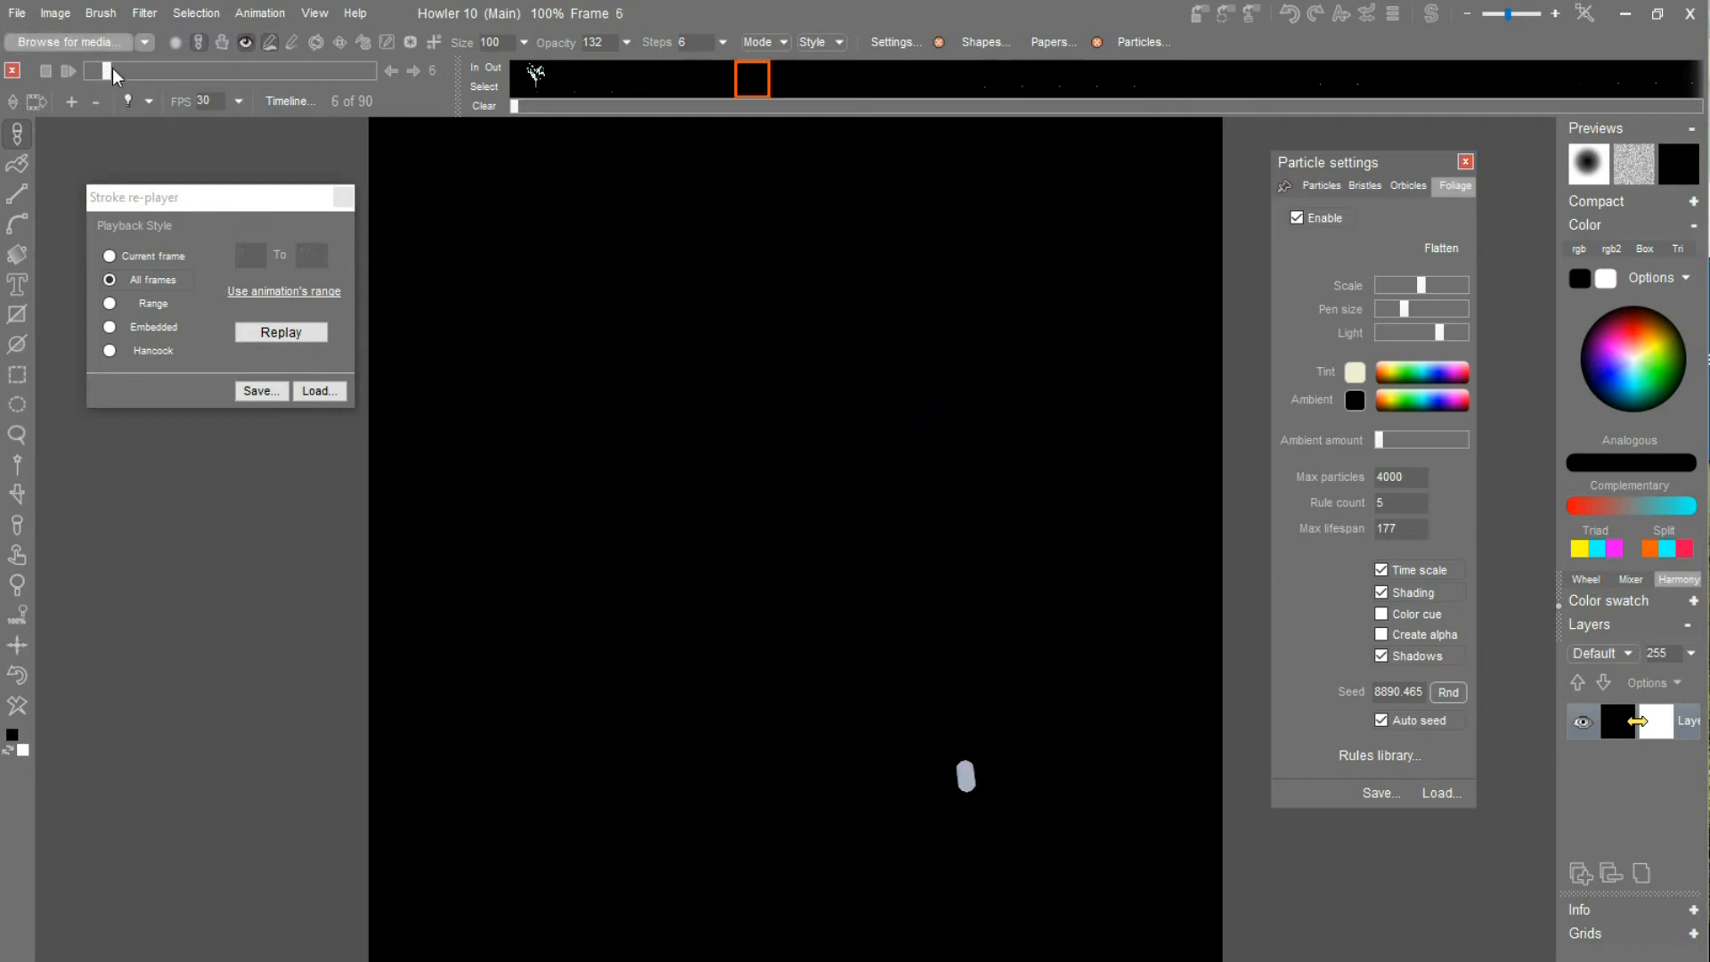
Clear the current image and all frames of the animation, and return to the first frame.
{"action": "left_click", "coordinate": [17, 705]}
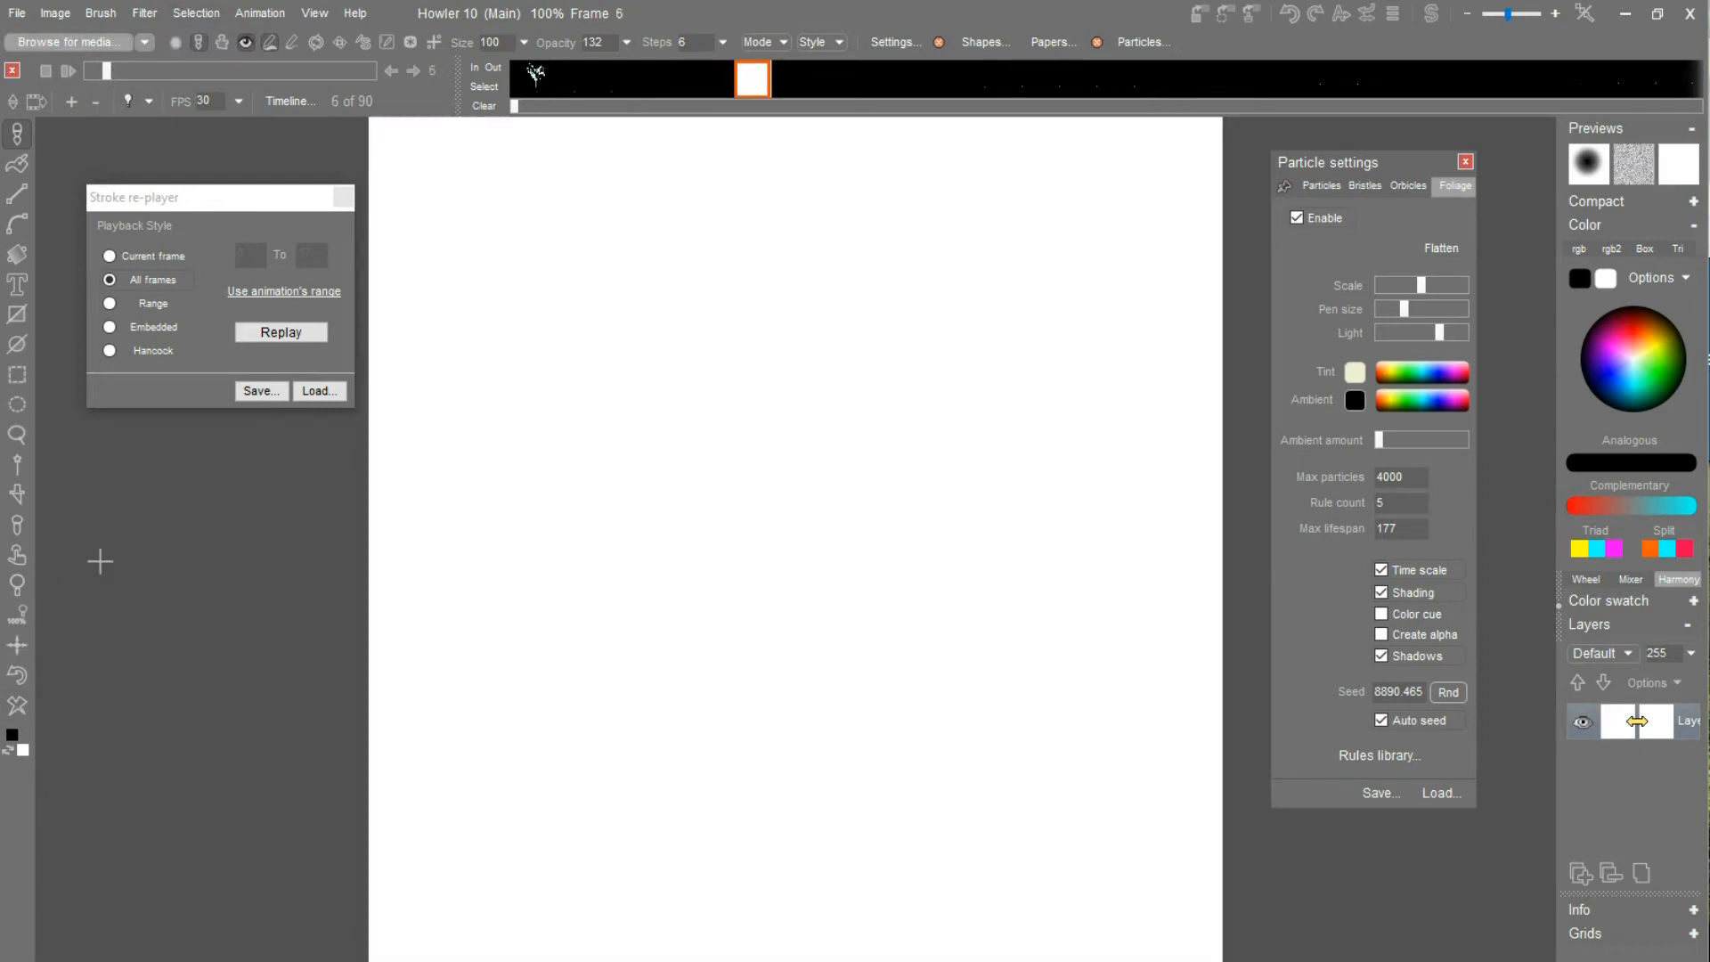
{"action": "left_click", "coordinate": [261, 14]}
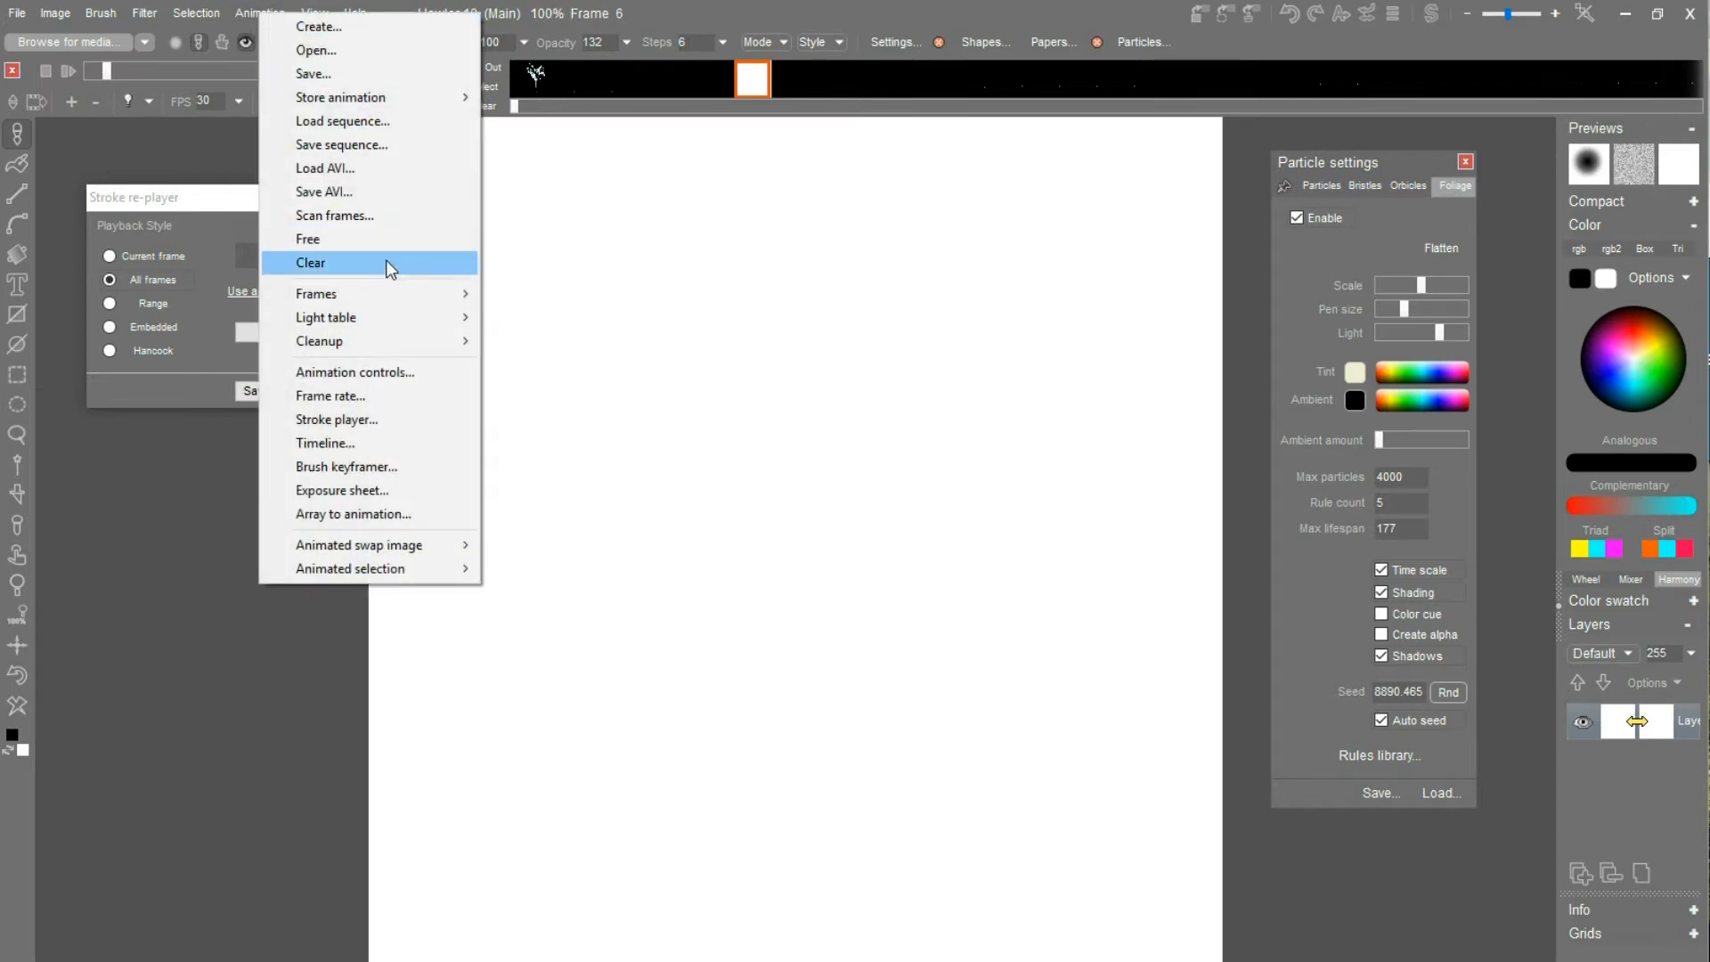
{"action": "left_click", "coordinate": [356, 261]}
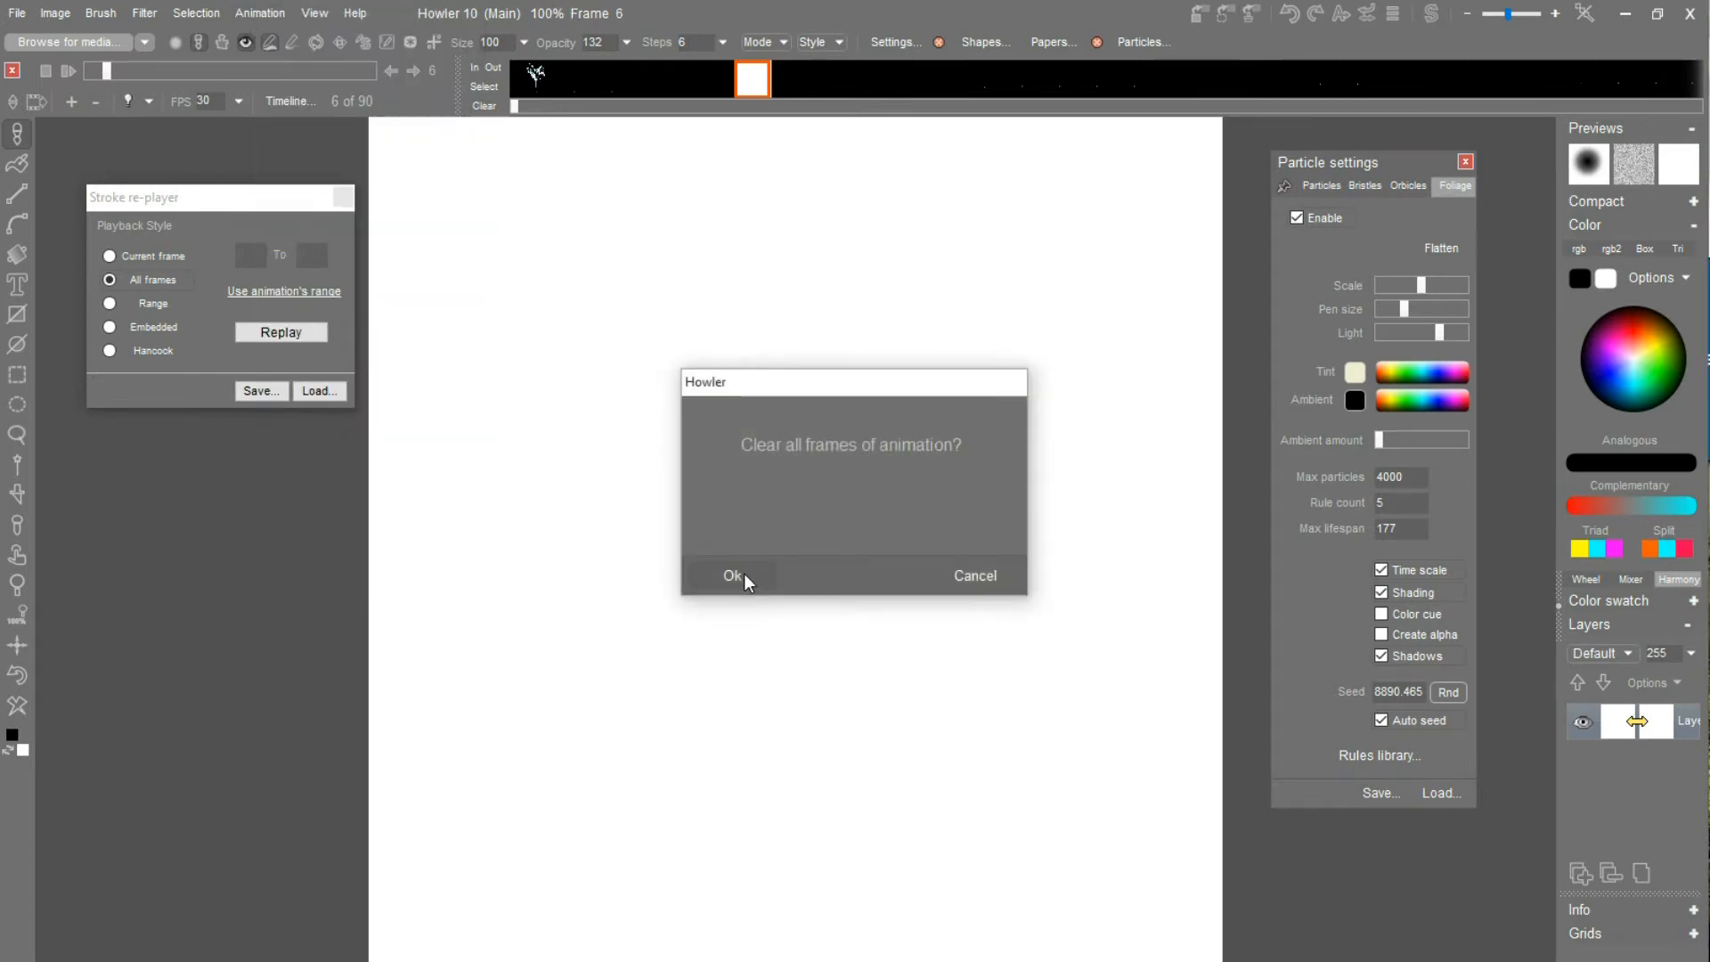
{"action": "left_click", "coordinate": [732, 576]}
{"action": "left_click", "coordinate": [527, 82]}
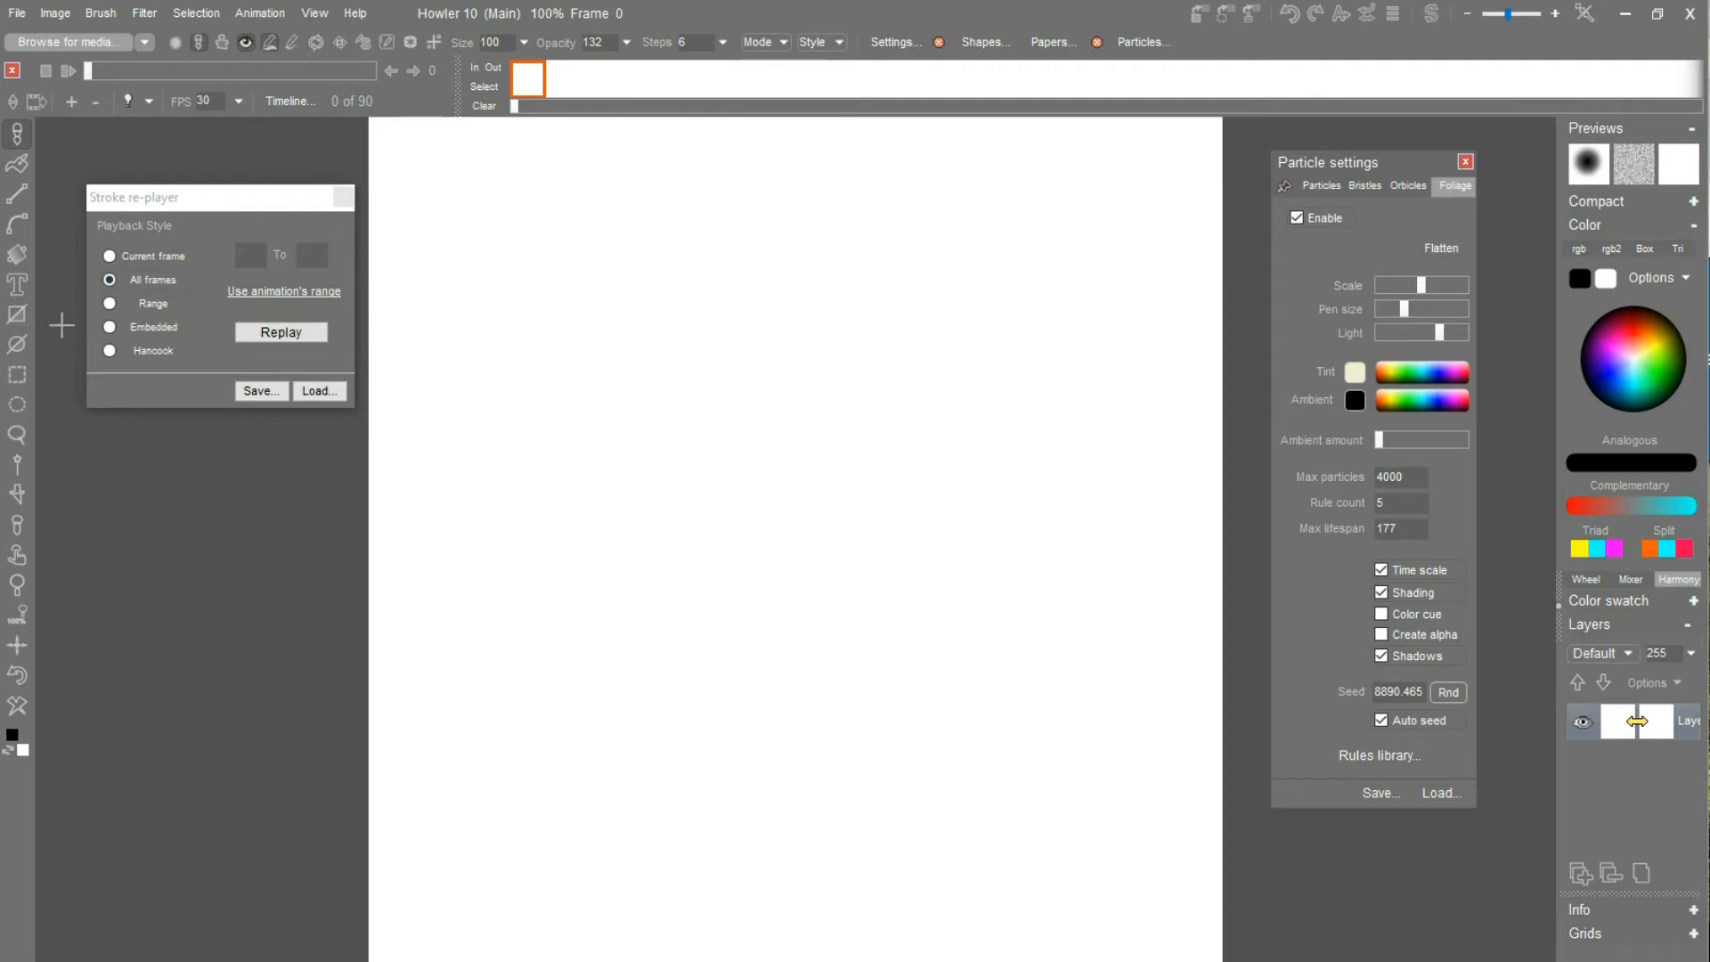
Replay the maple stroke in Hancock style over frames 0 to 87, play the animation, and scrub to frame 86.
{"action": "left_click", "coordinate": [110, 351]}
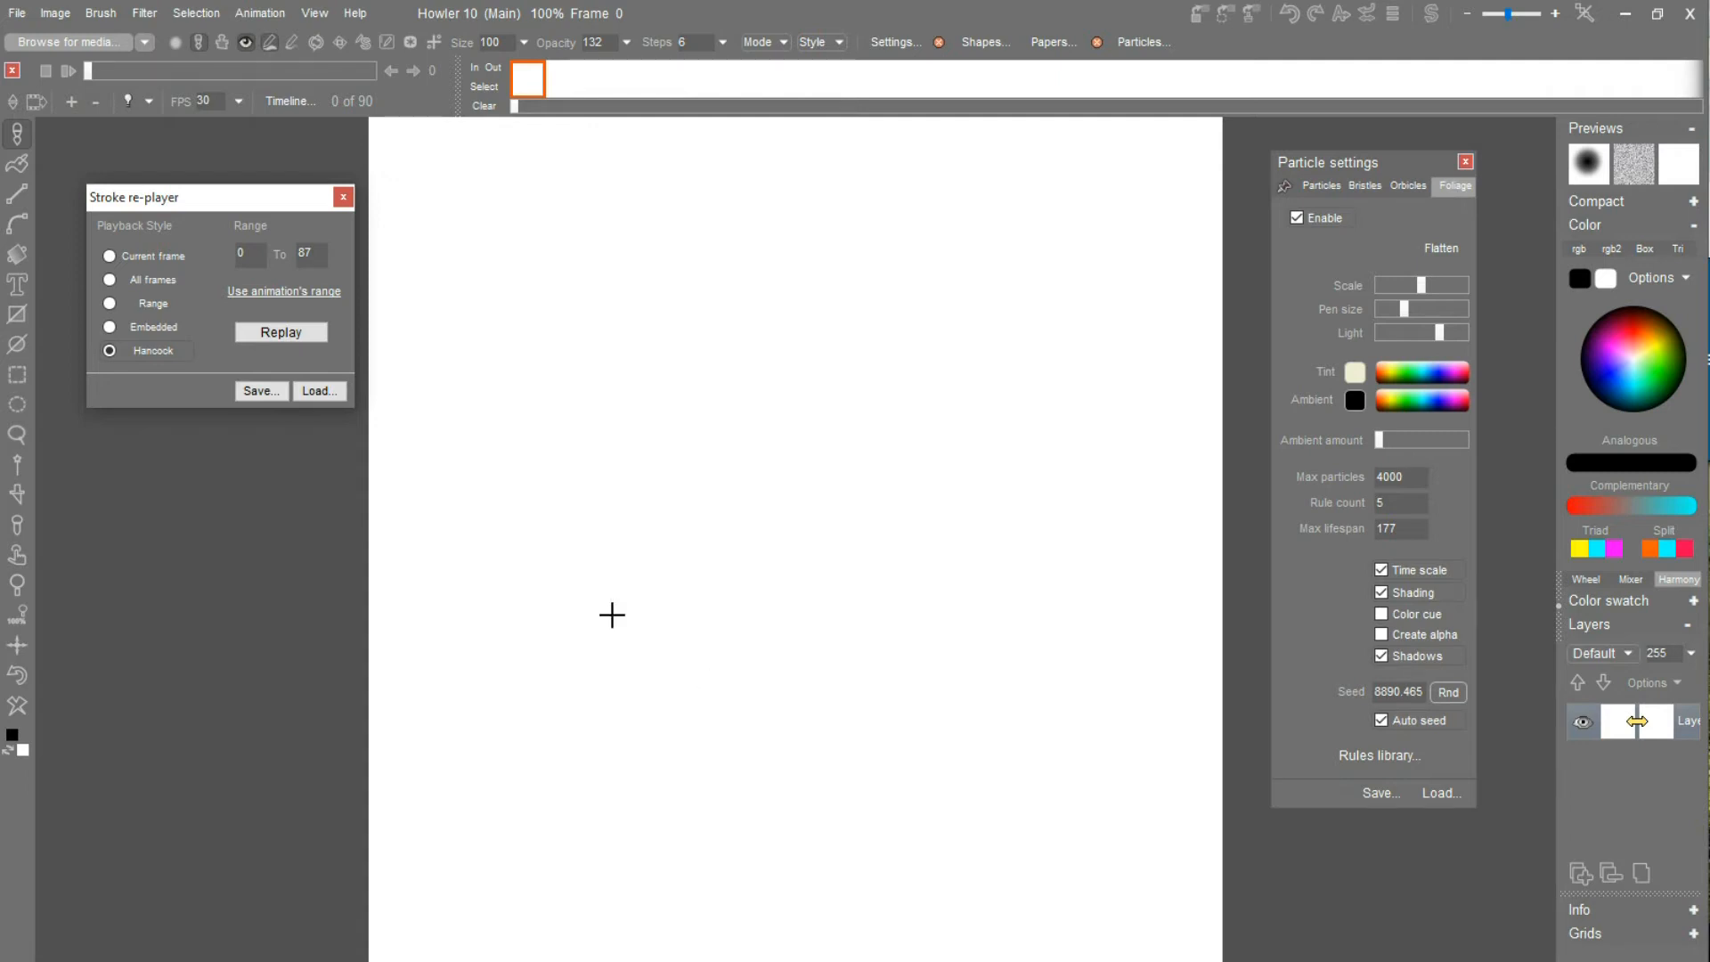
{"action": "left_click", "coordinate": [280, 333]}
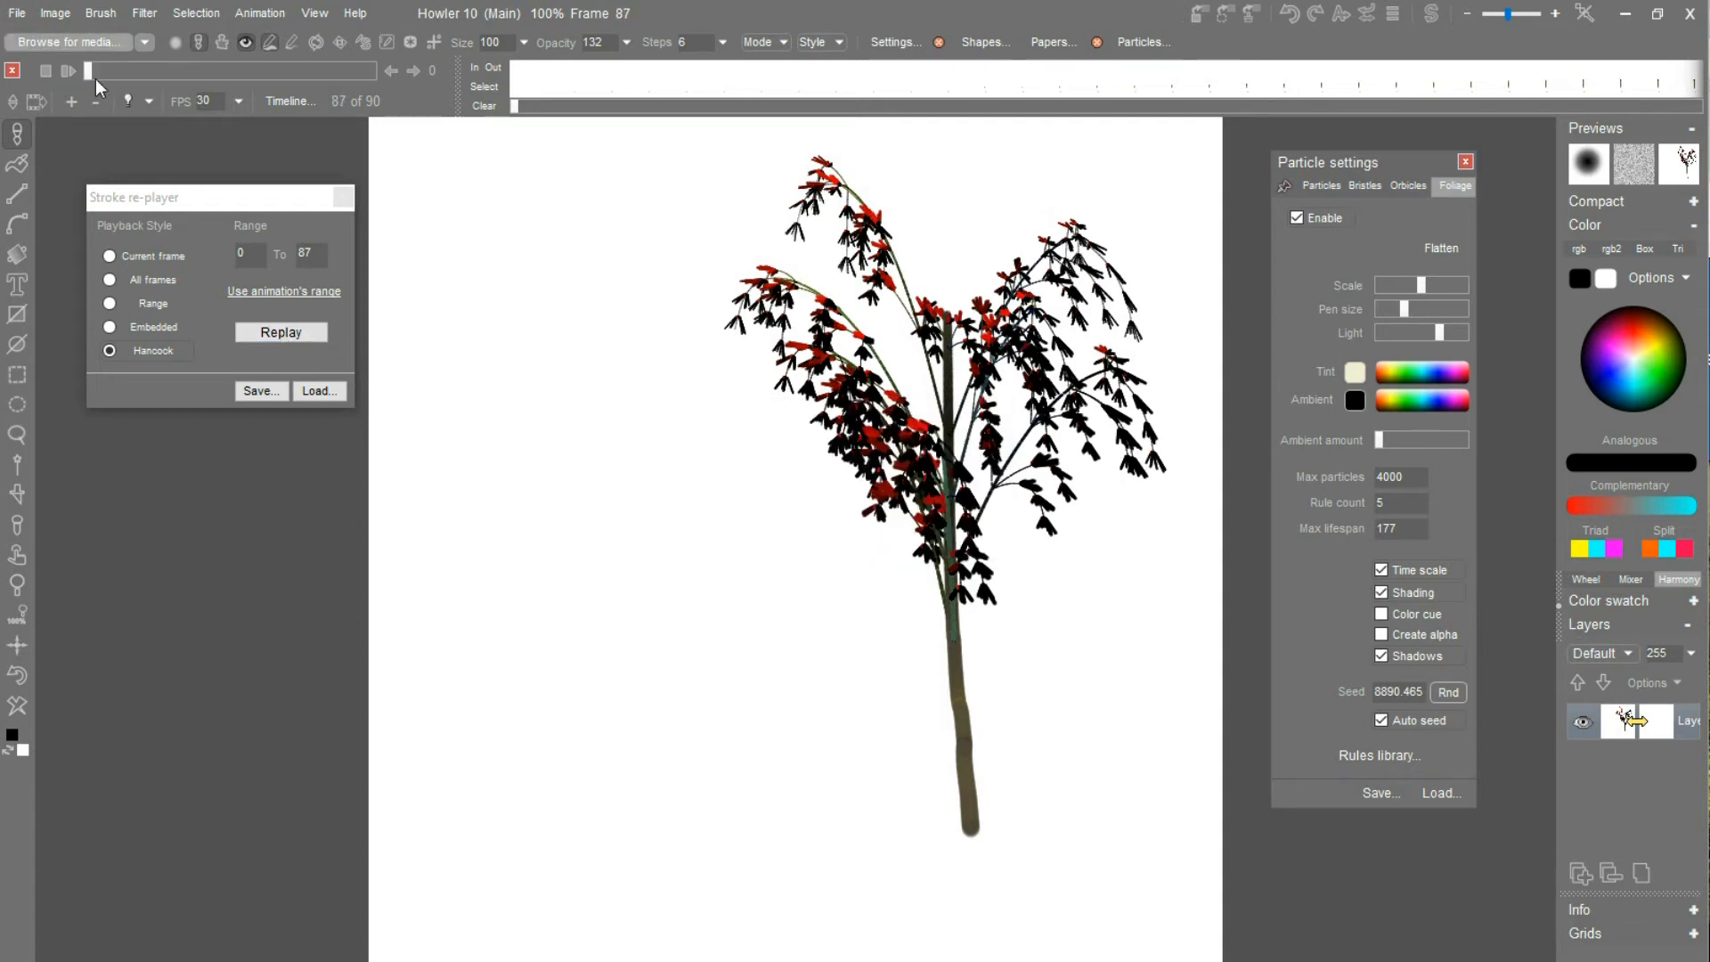
{"action": "left_click", "coordinate": [67, 70]}
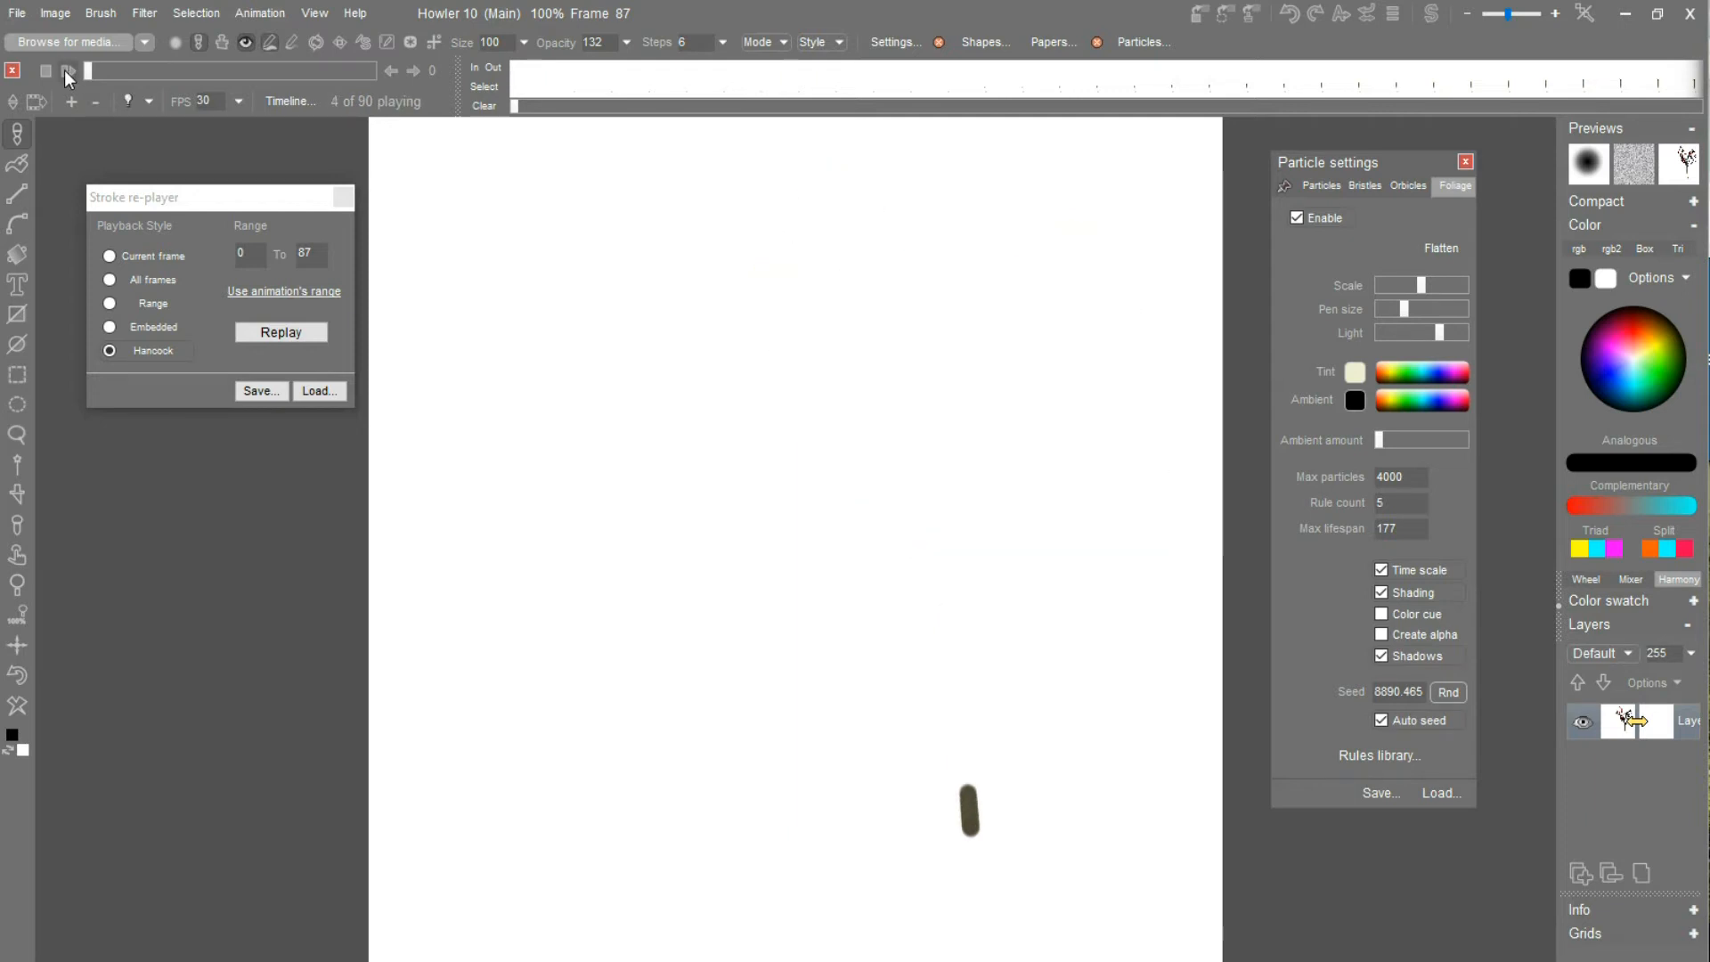
{"action": "left_click_drag", "start_coordinate": [89, 67], "coordinate": [366, 80]}
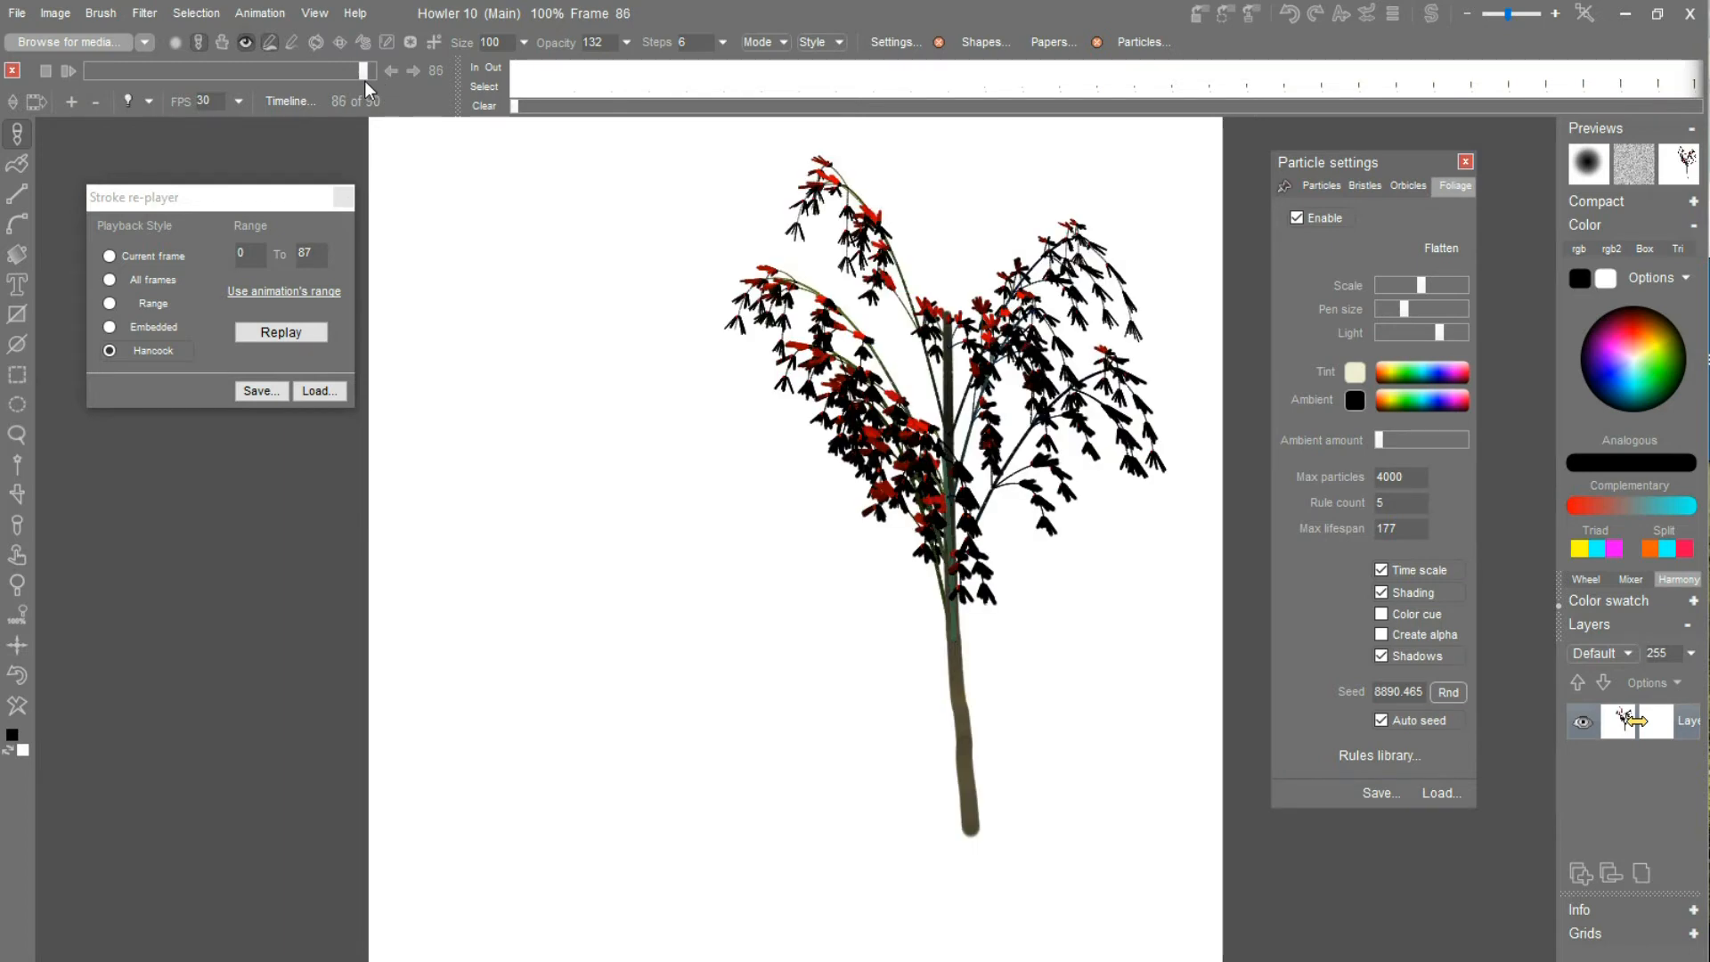
Delete the two blank frames, 88 and 89, at the end of the animation.
{"action": "left_click_drag", "start_coordinate": [549, 108], "coordinate": [1499, 127]}
{"action": "left_click", "coordinate": [1097, 81]}
{"action": "left_click", "coordinate": [1130, 83]}
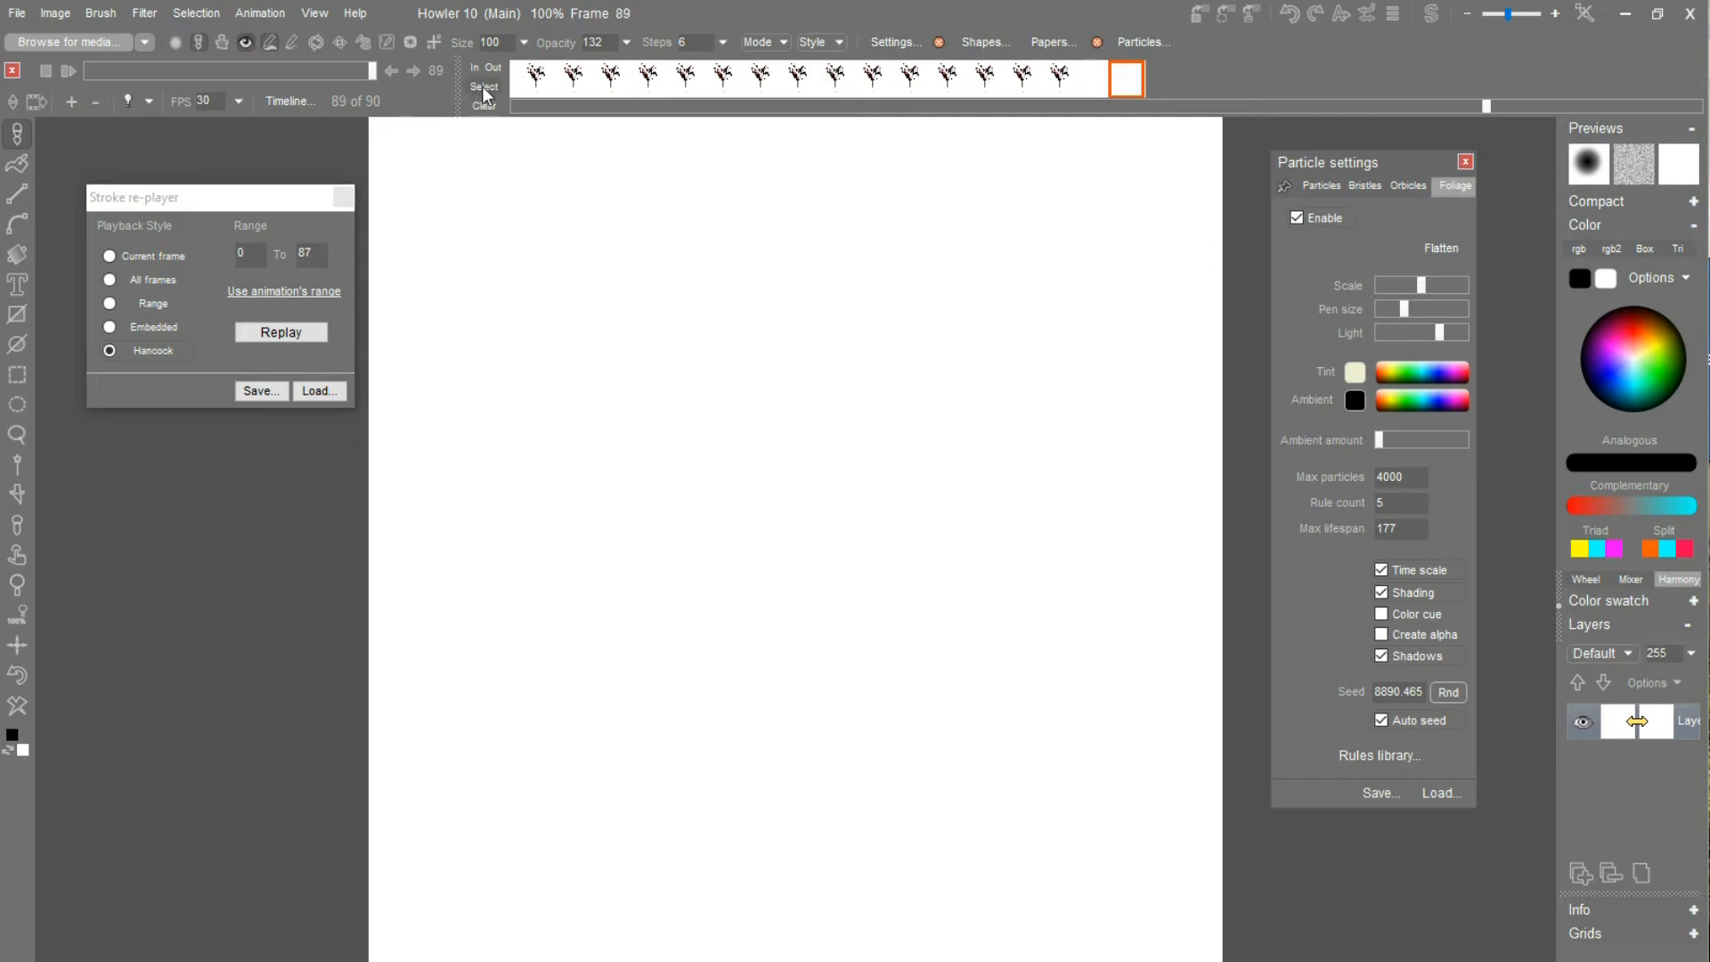
{"action": "left_click_drag", "start_coordinate": [1092, 71], "coordinate": [1116, 93]}
{"action": "right_click", "coordinate": [1086, 73]}
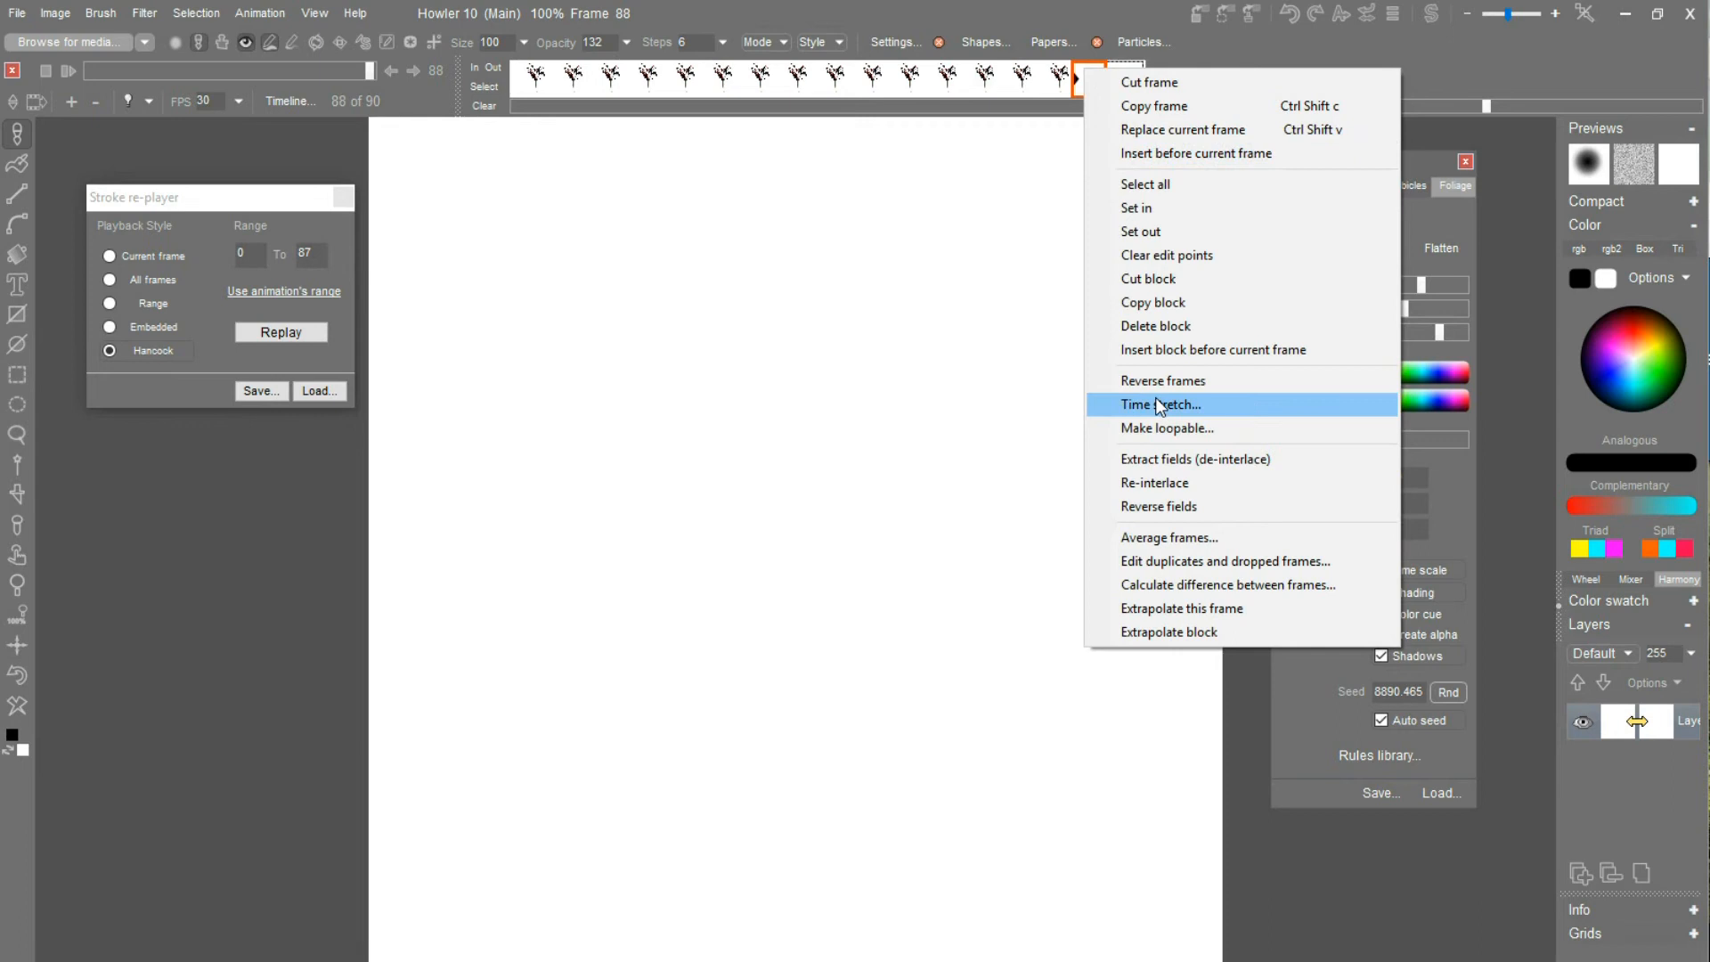
{"action": "left_click", "coordinate": [1059, 78]}
{"action": "left_click", "coordinate": [1015, 81]}
{"action": "left_click_drag", "start_coordinate": [985, 82], "coordinate": [1058, 89]}
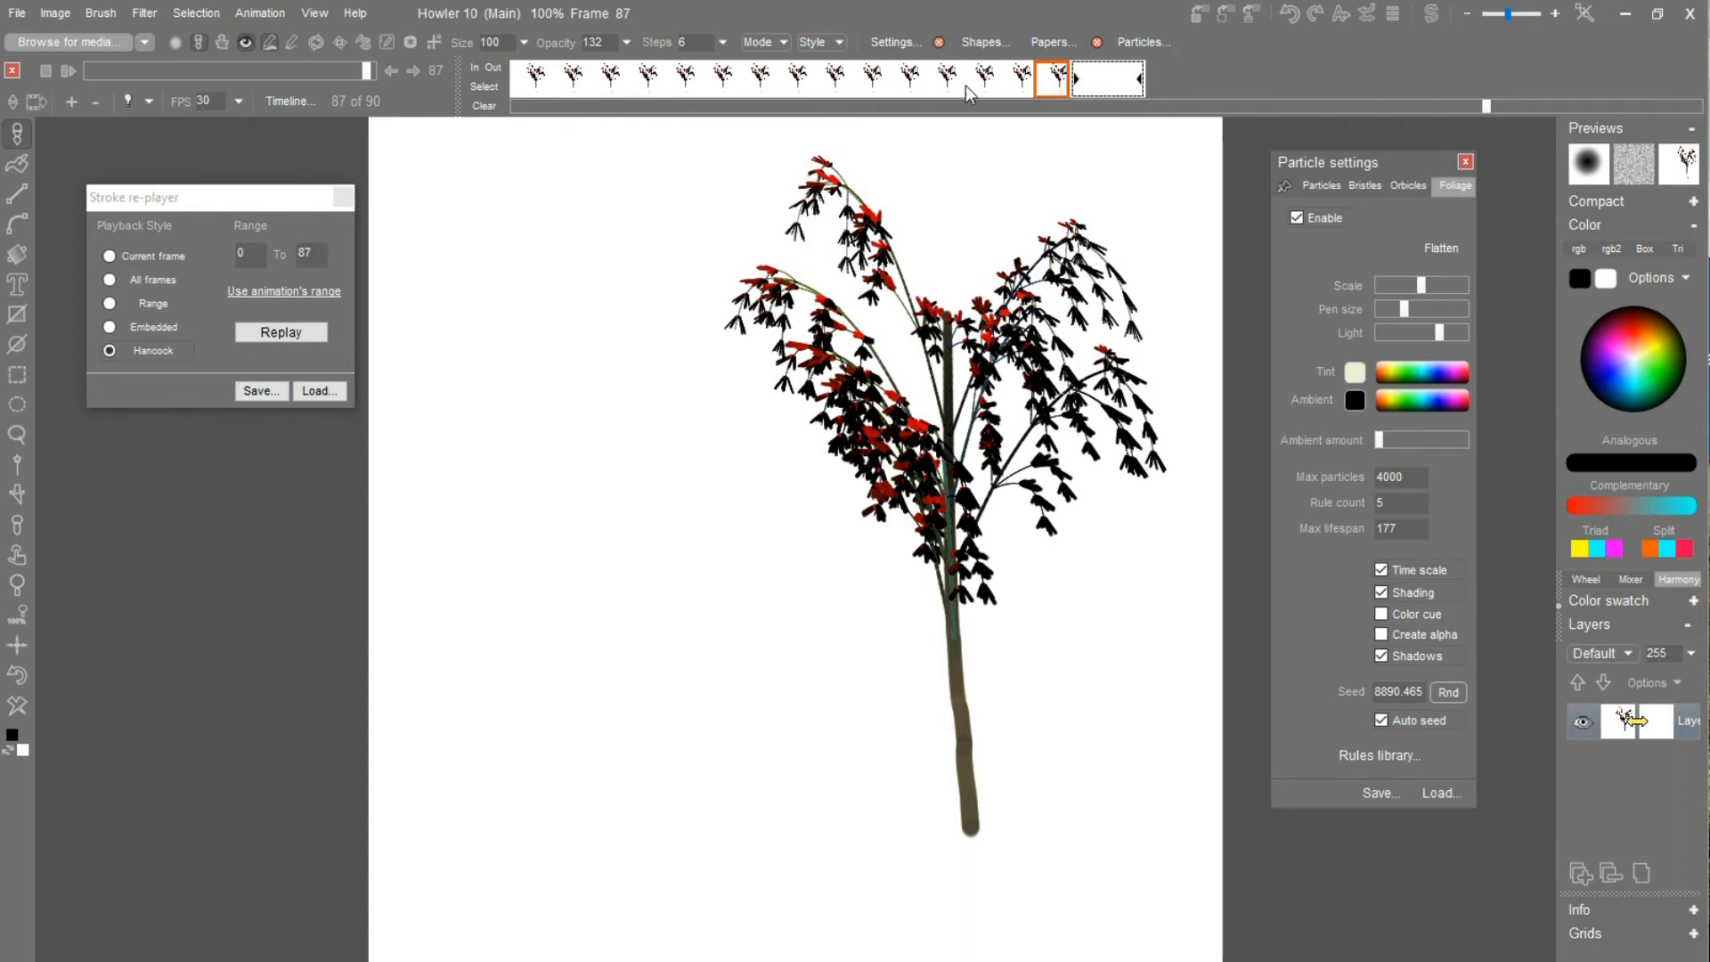
{"action": "left_click", "coordinate": [1084, 82]}
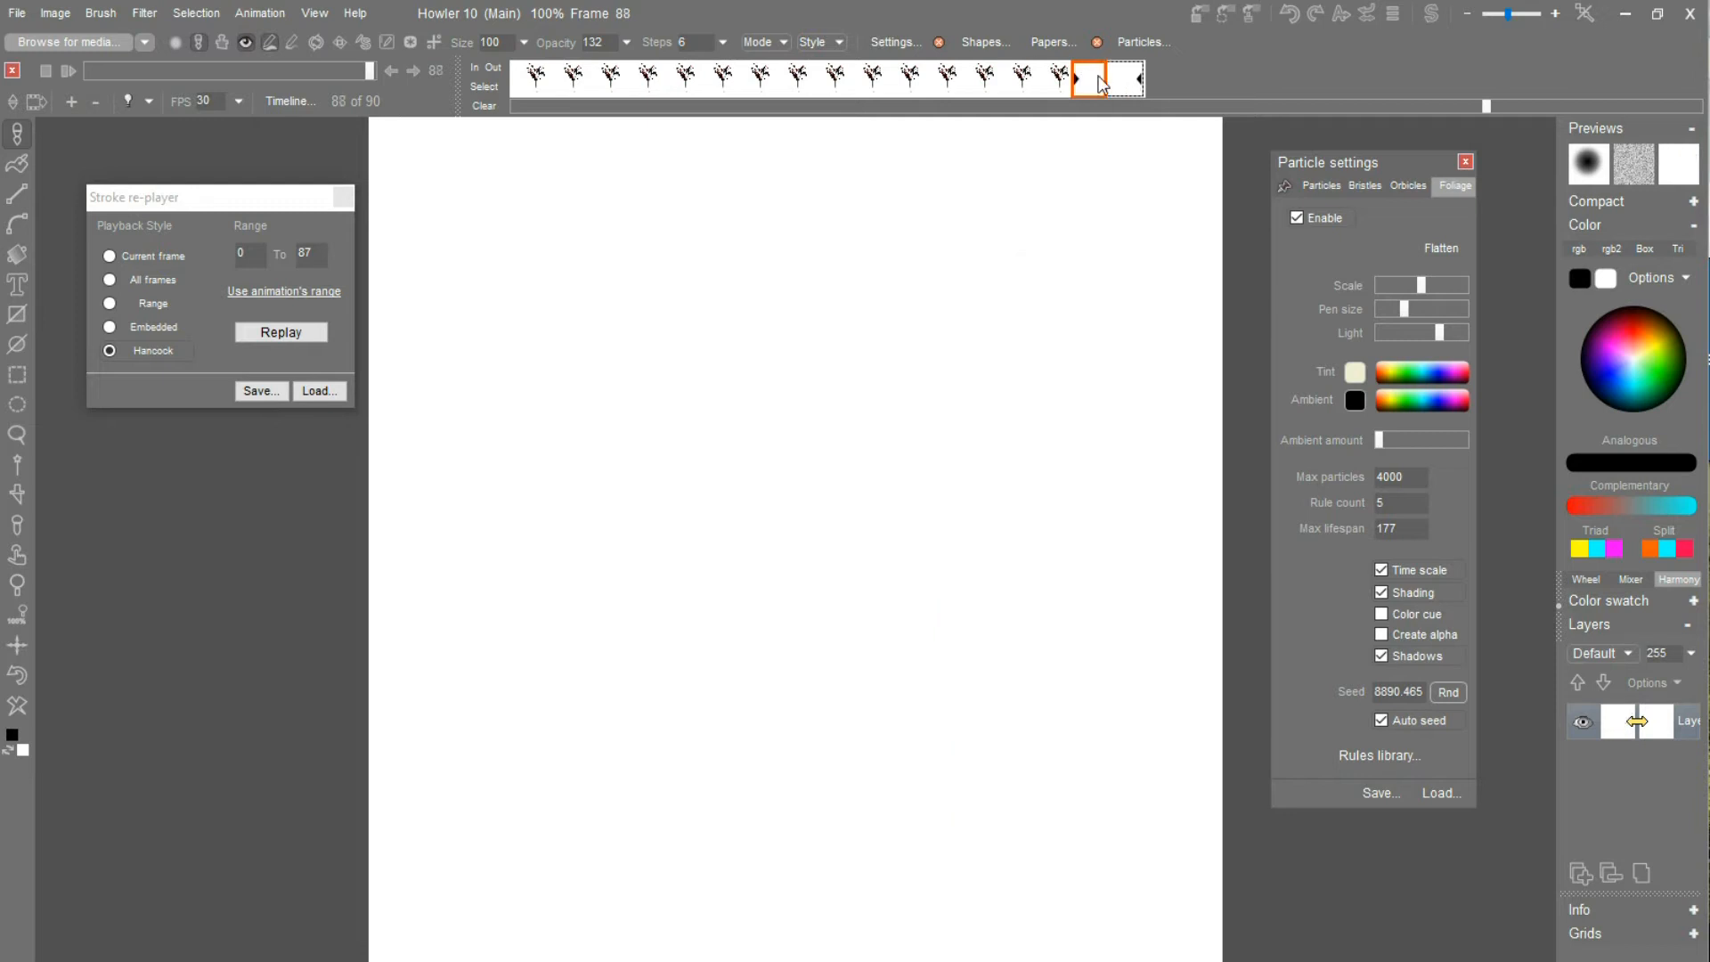
{"action": "left_click", "coordinate": [95, 103]}
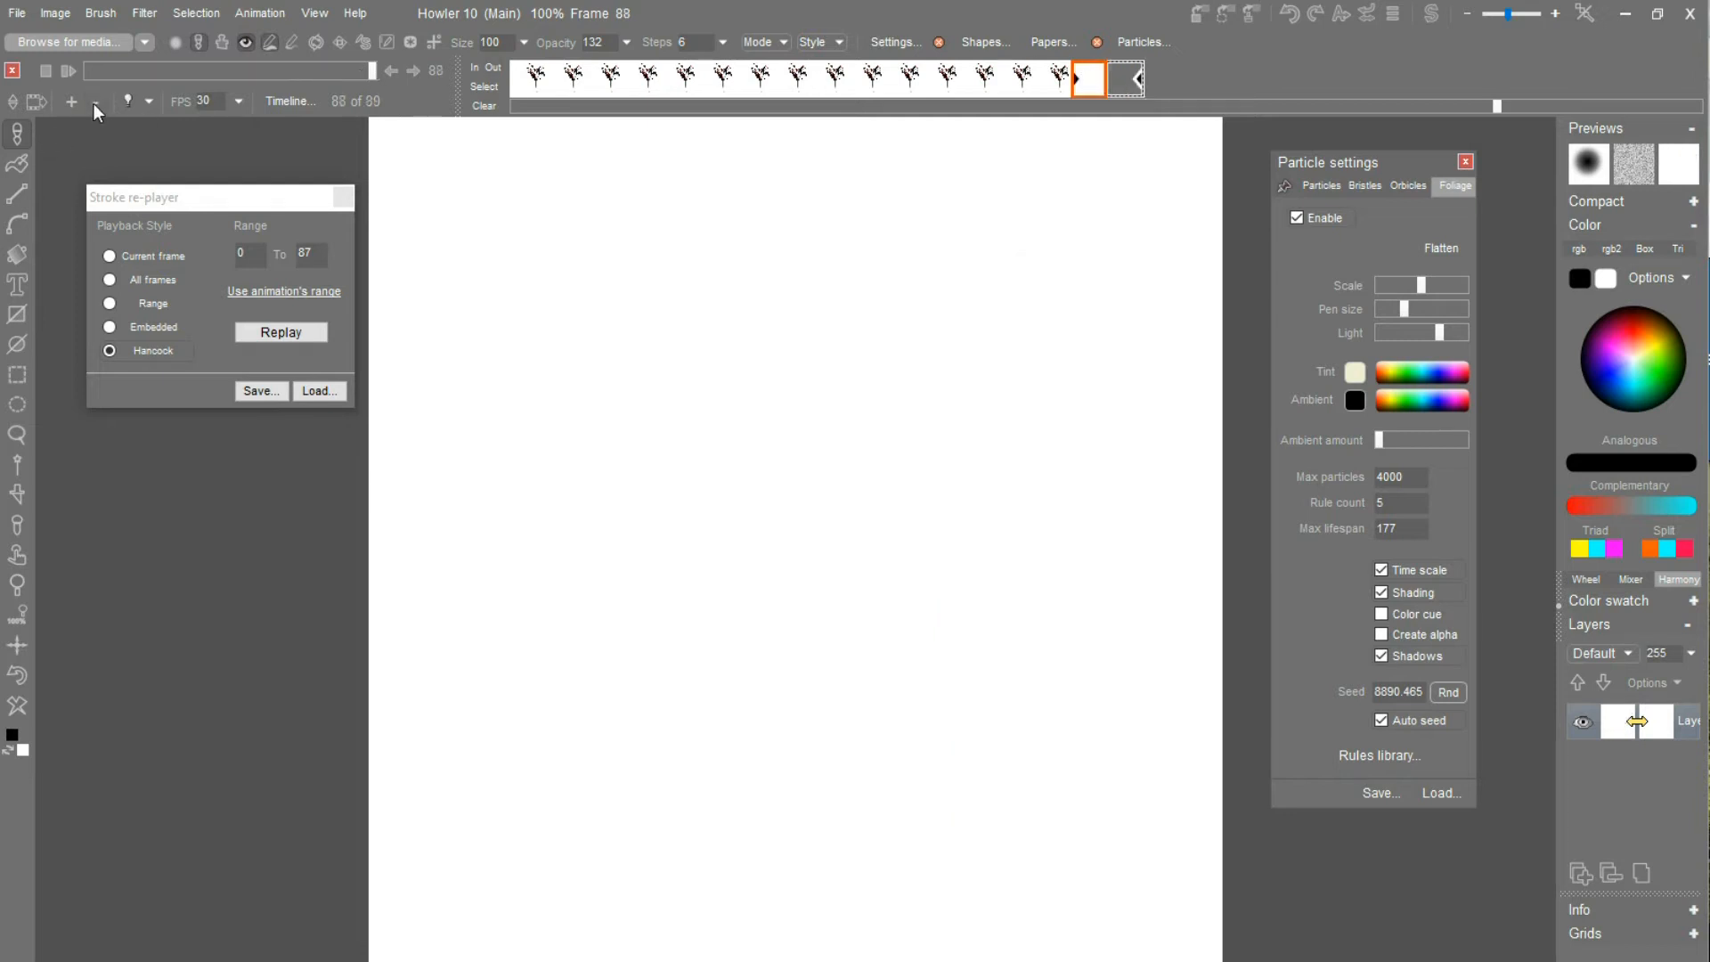
{"action": "left_click", "coordinate": [1065, 79]}
{"action": "left_click", "coordinate": [1088, 79]}
{"action": "left_click", "coordinate": [96, 103]}
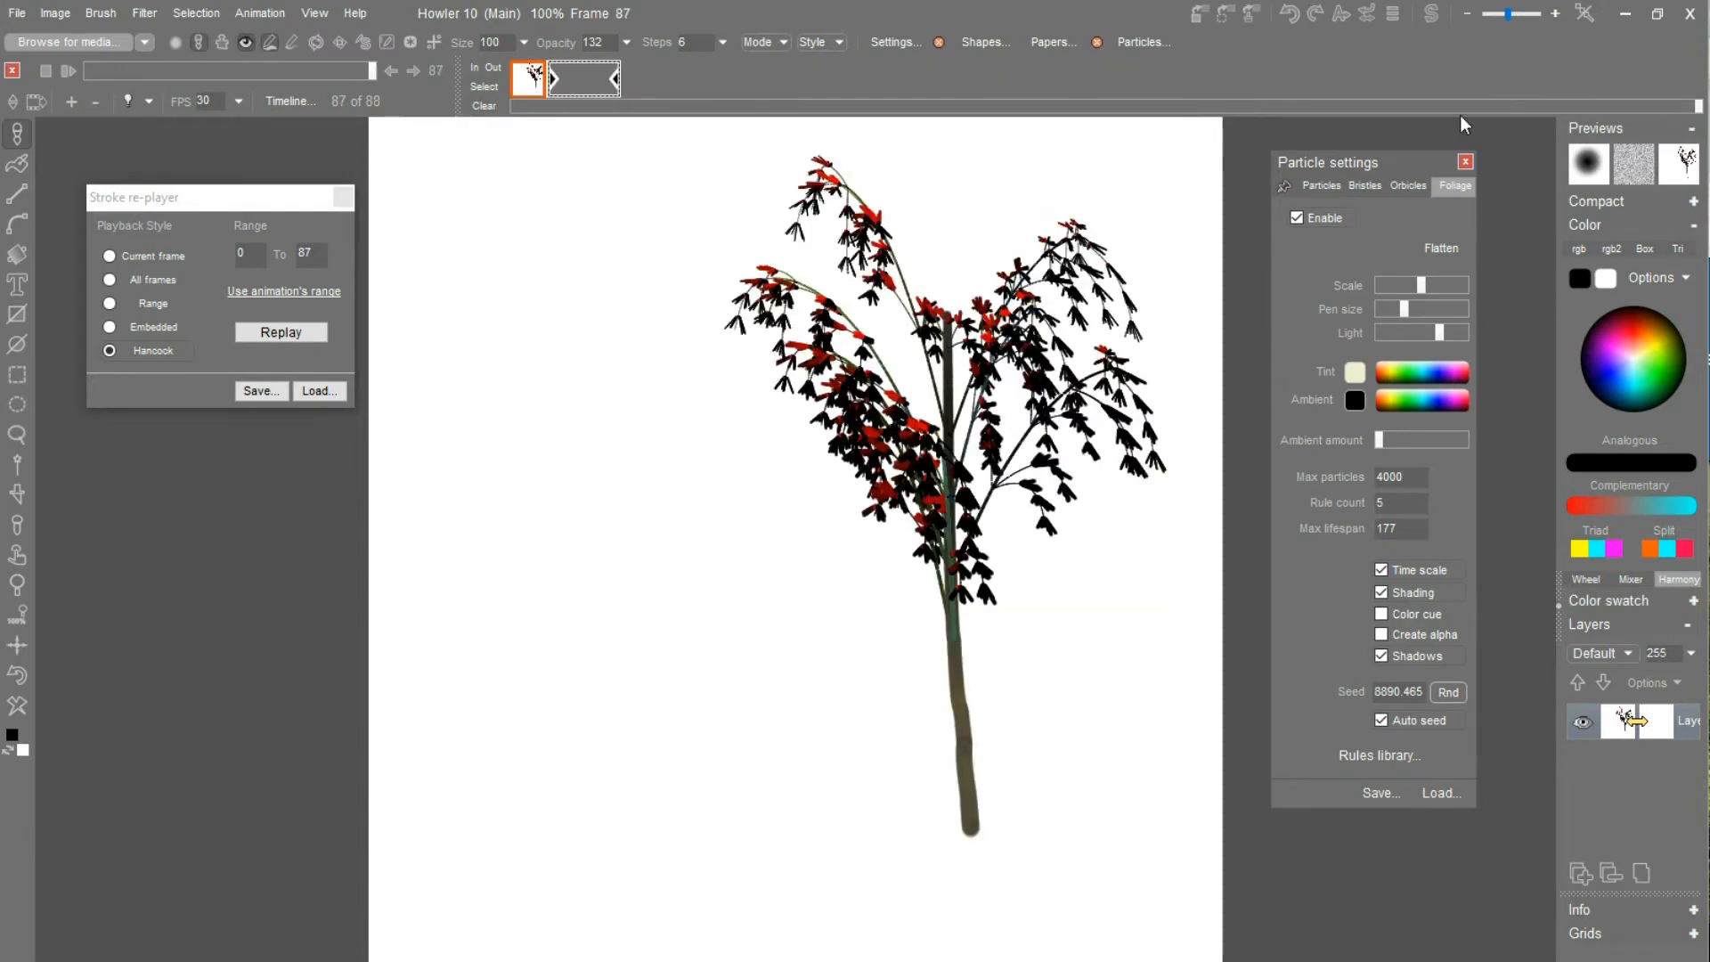
Copy the block of full-tree frames from 84 to 87 and insert it before the last frame.
{"action": "left_click_drag", "start_coordinate": [1697, 107], "coordinate": [1435, 99]}
{"action": "left_click", "coordinate": [1098, 80]}
{"action": "left_click", "coordinate": [1282, 80]}
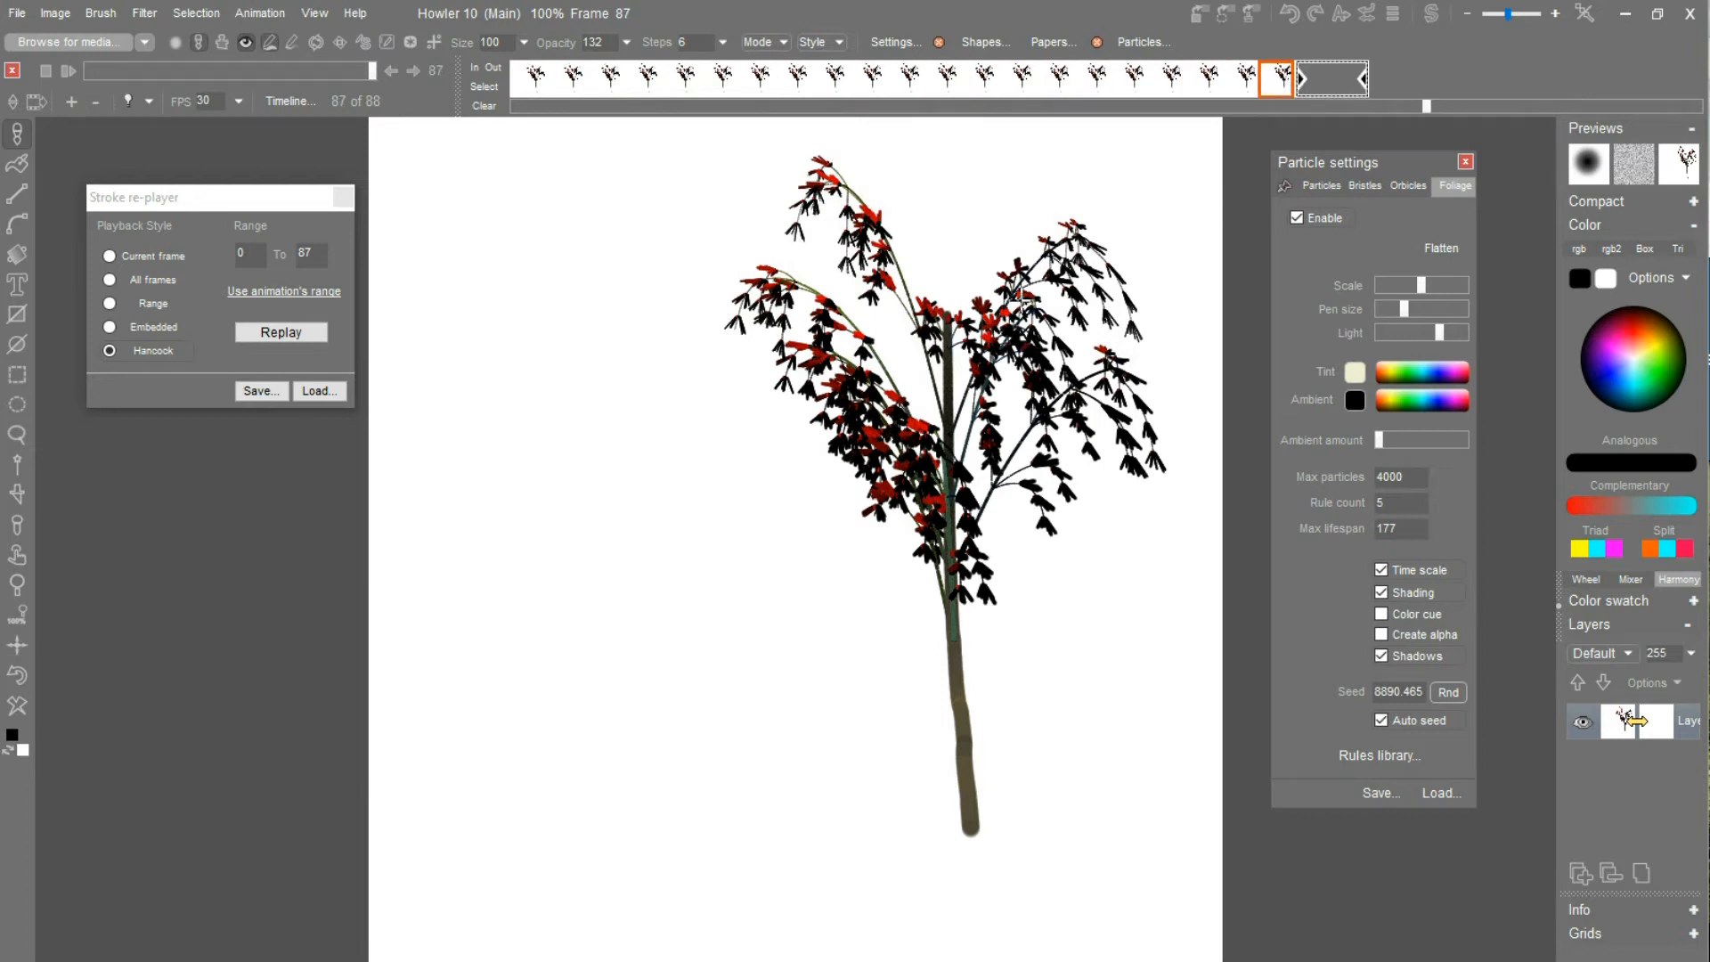
{"action": "left_click_drag", "start_coordinate": [1282, 80], "coordinate": [1155, 87]}
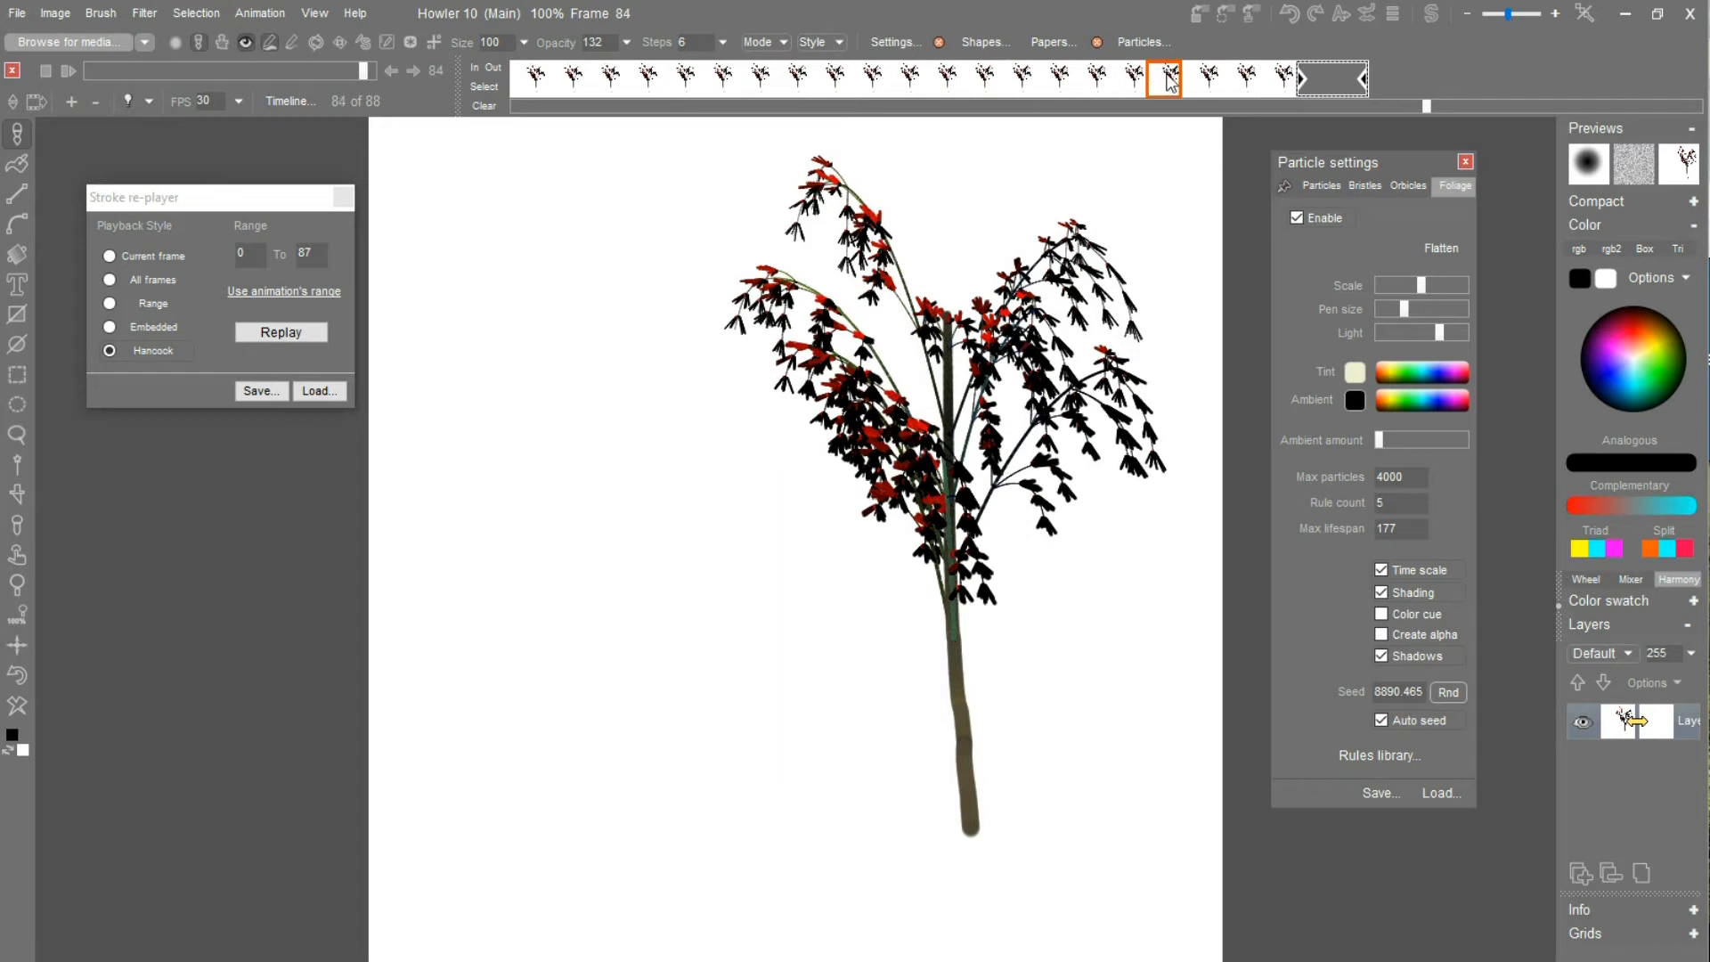
{"action": "left_click", "coordinate": [480, 84]}
{"action": "left_click_drag", "start_coordinate": [1174, 82], "coordinate": [1279, 87]}
{"action": "right_click", "coordinate": [1209, 80]}
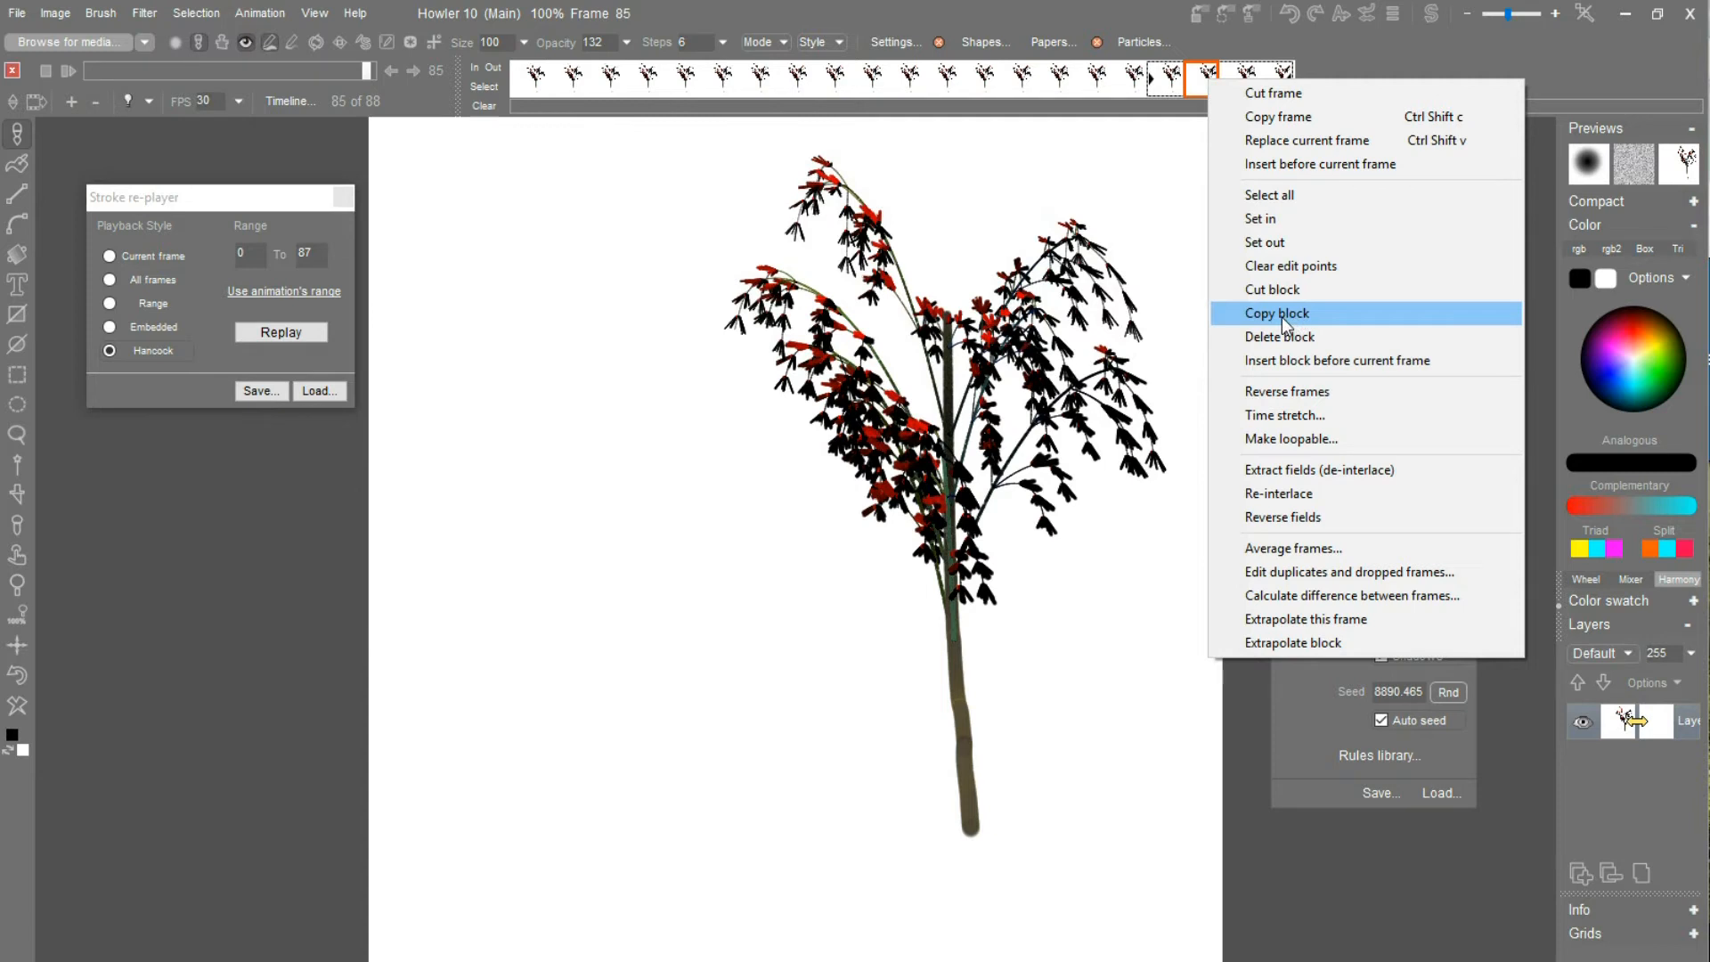
{"action": "left_click", "coordinate": [1281, 317]}
{"action": "left_click", "coordinate": [1273, 82]}
{"action": "right_click", "coordinate": [1275, 84]}
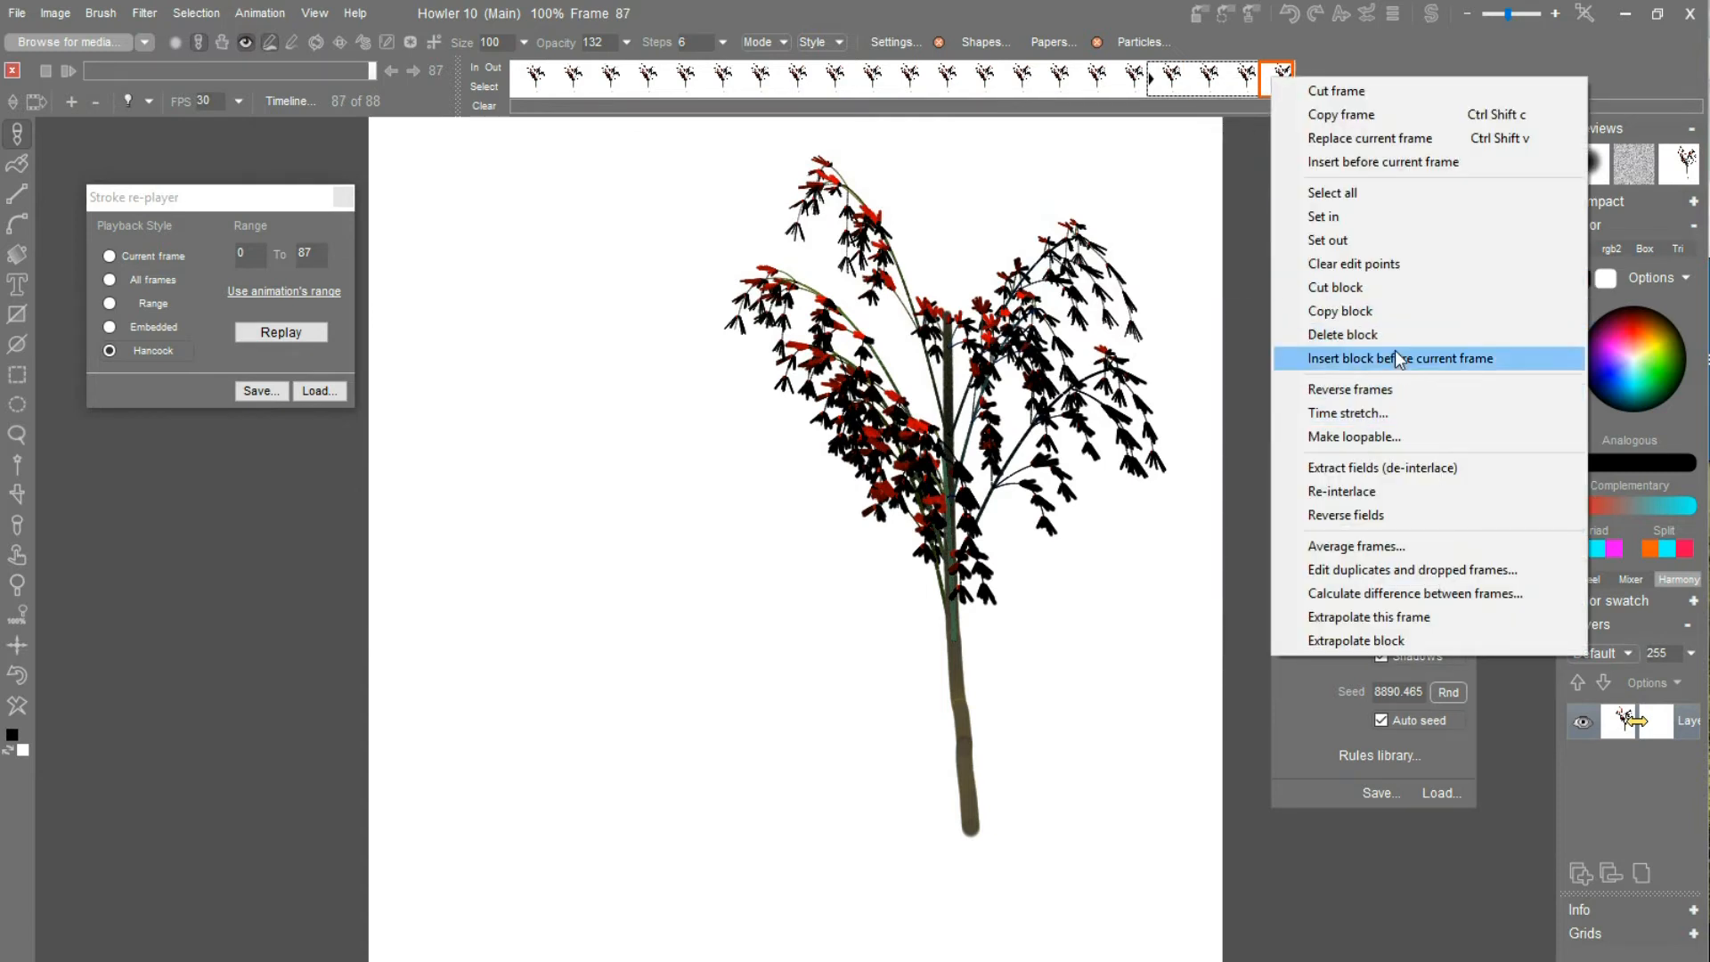
{"action": "left_click", "coordinate": [1394, 359]}
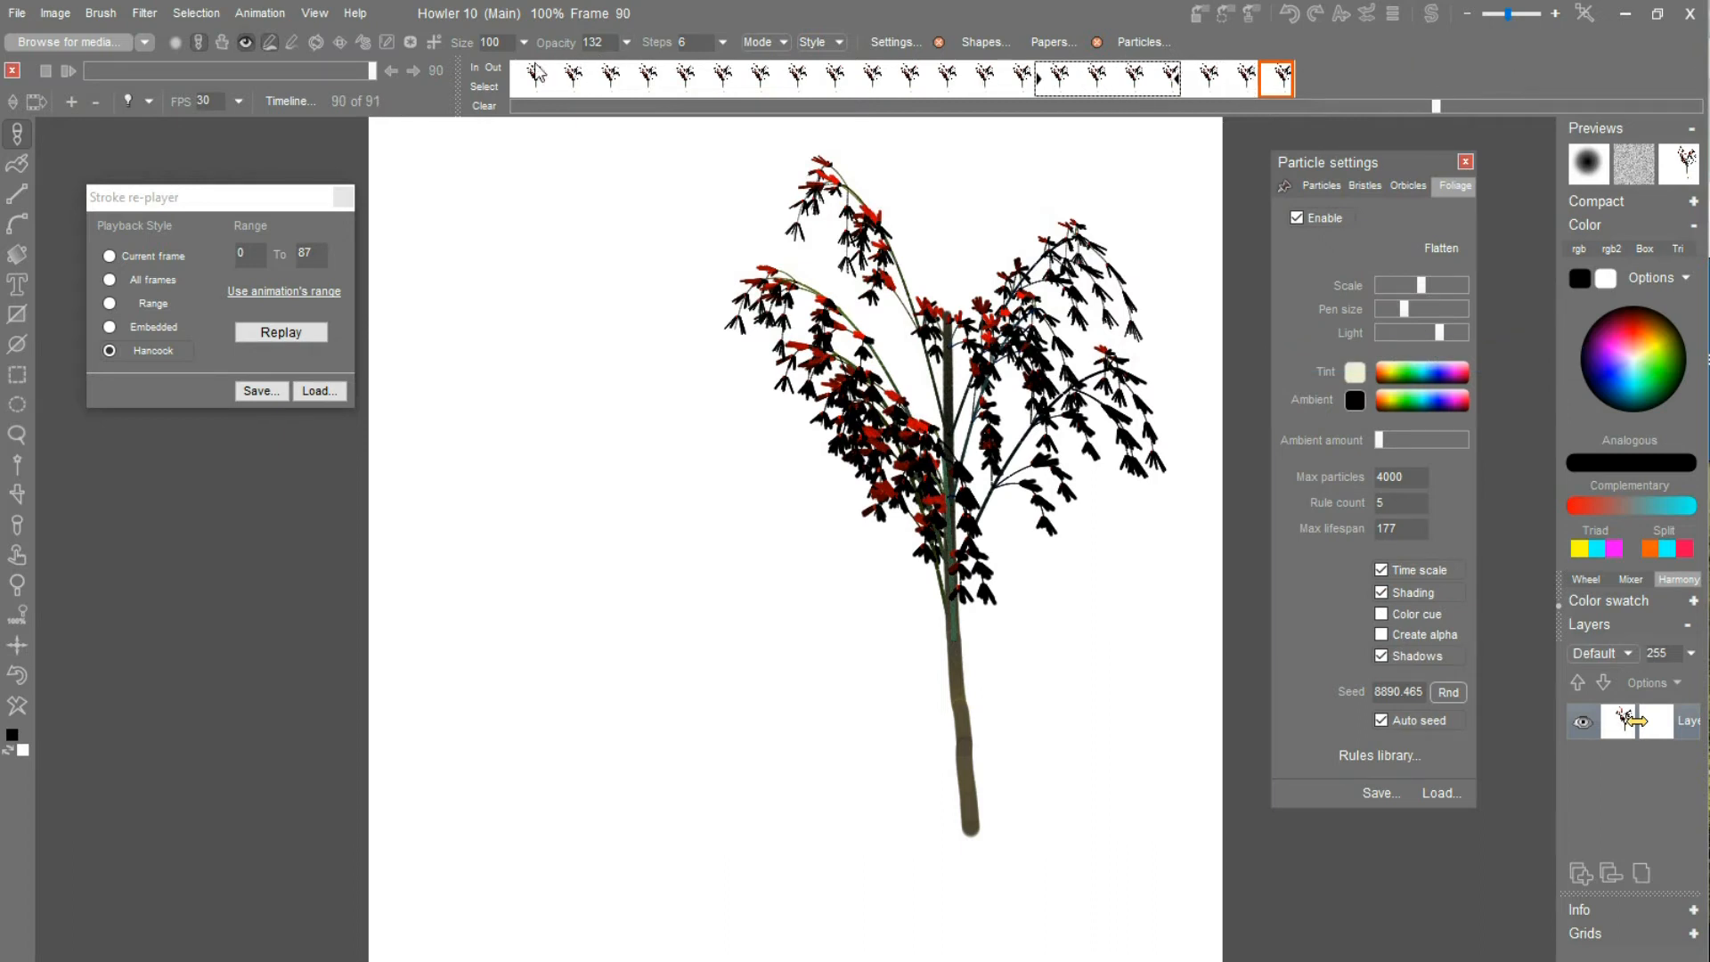
Reselect the last six frames, copy them as a block, and insert the block before frame 90.
{"action": "left_click", "coordinate": [483, 87]}
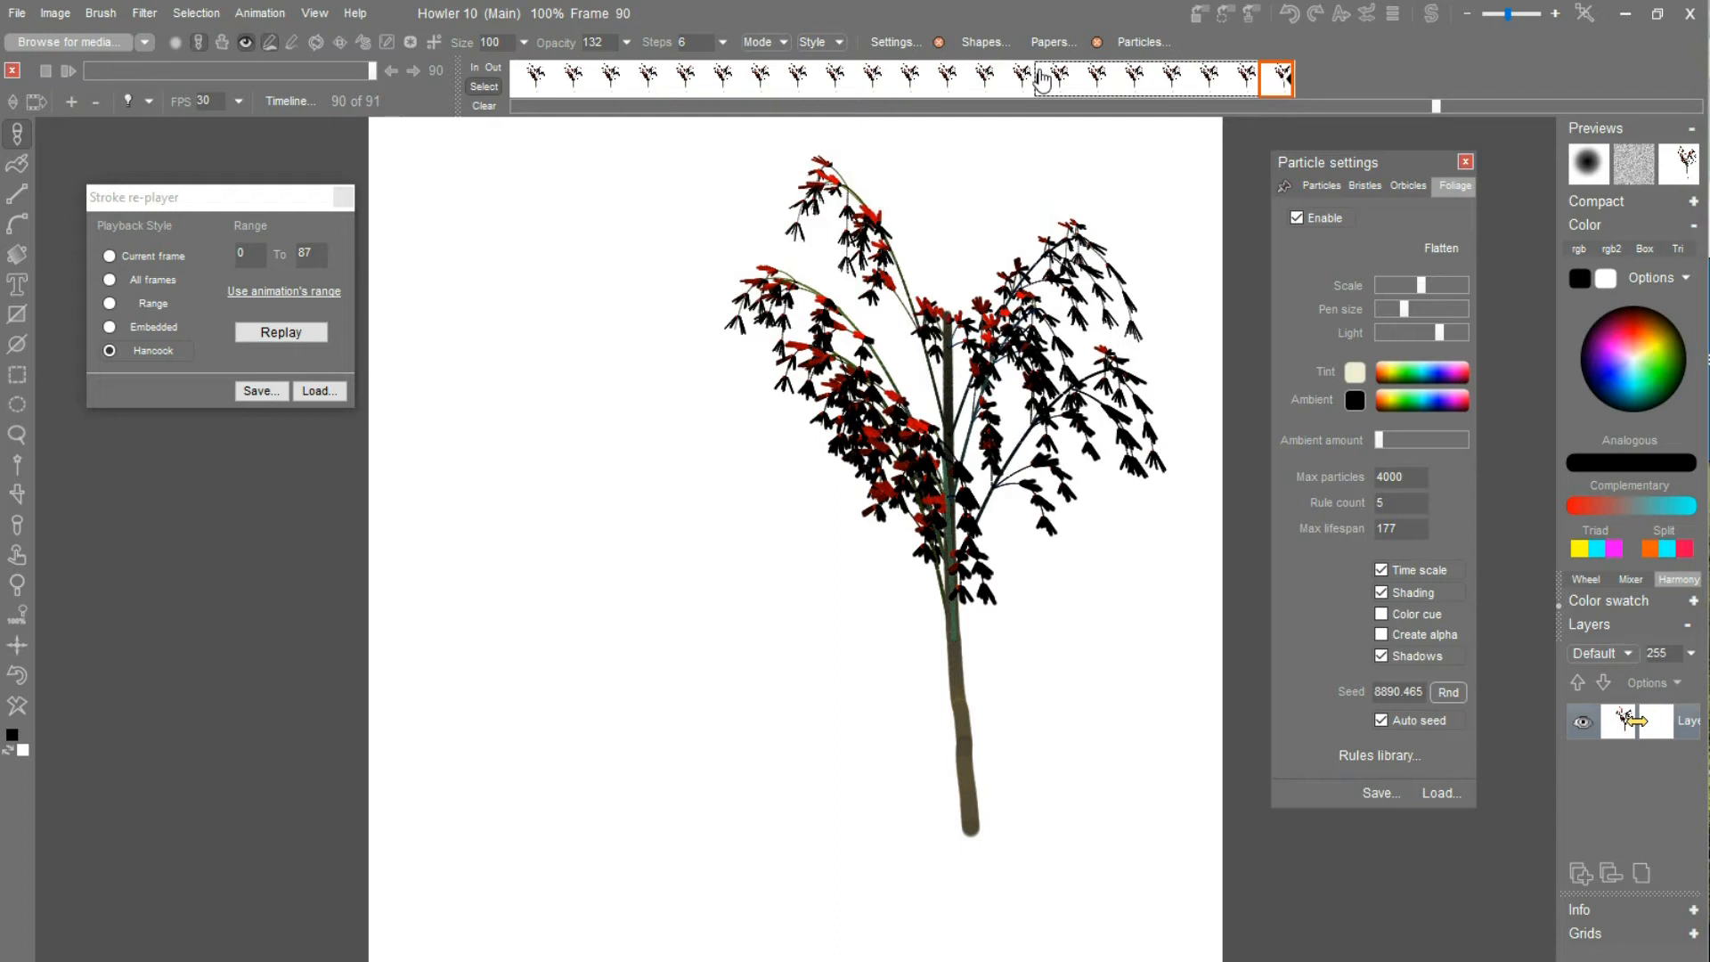
{"action": "left_click", "coordinate": [1267, 84]}
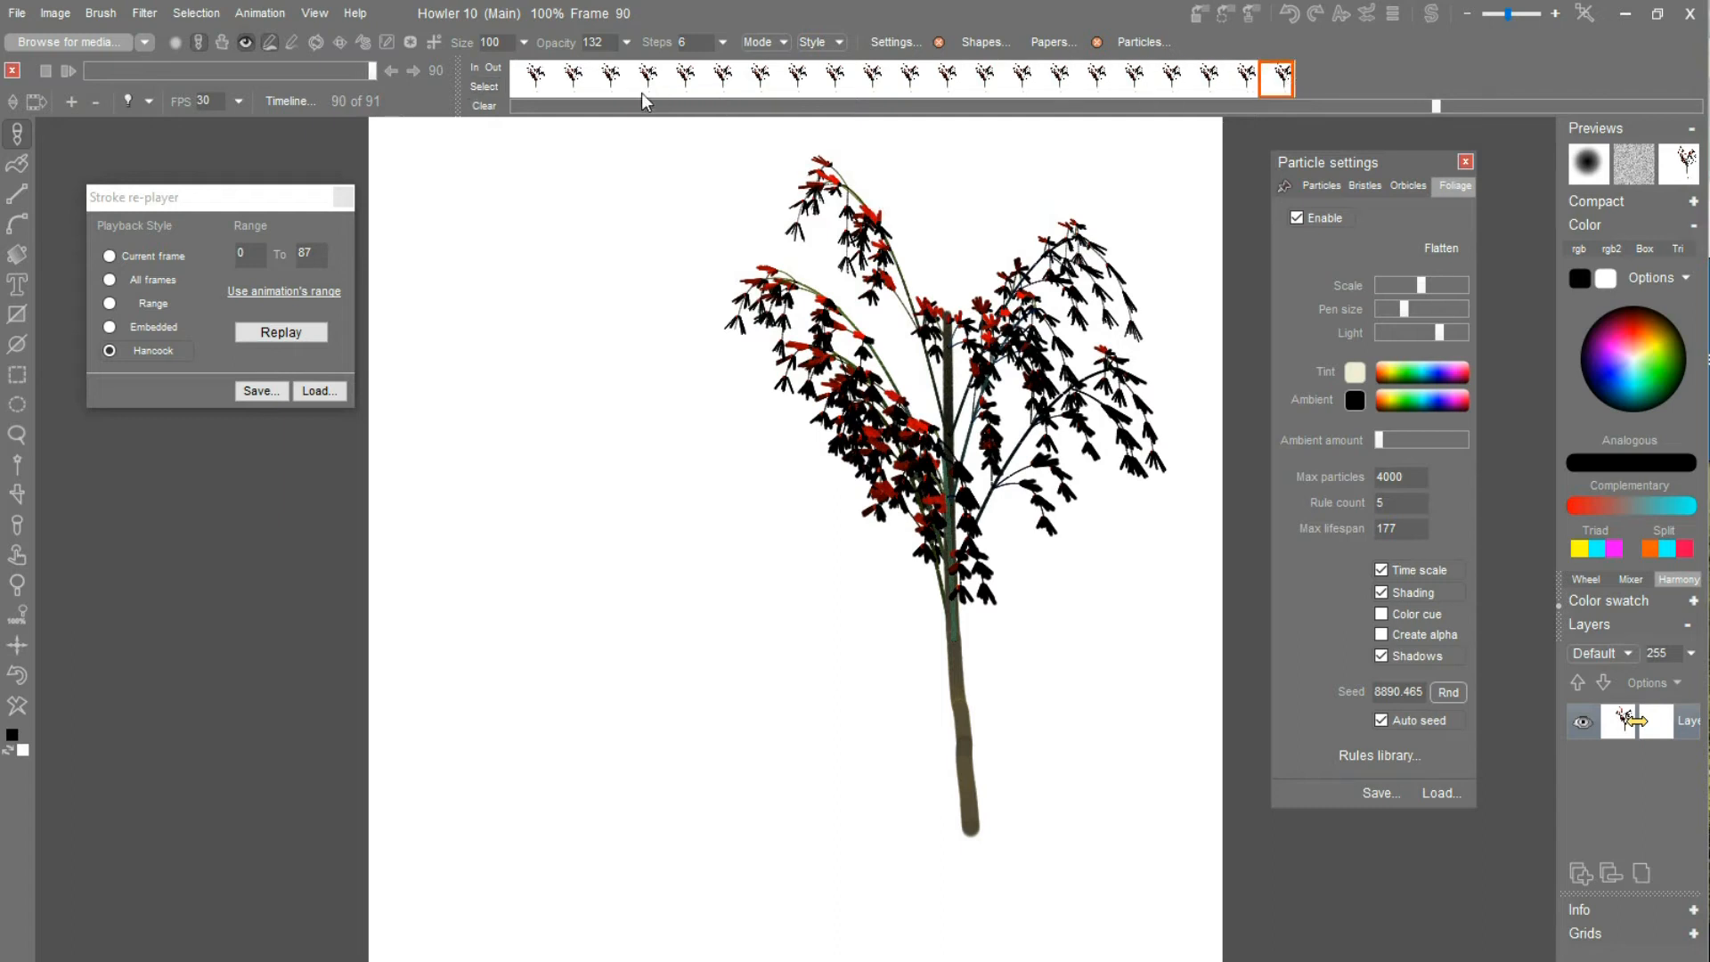
{"action": "left_click", "coordinate": [483, 86]}
{"action": "left_click_drag", "start_coordinate": [1075, 79], "coordinate": [1279, 76]}
{"action": "right_click", "coordinate": [1280, 77]}
{"action": "left_click", "coordinate": [1388, 302]}
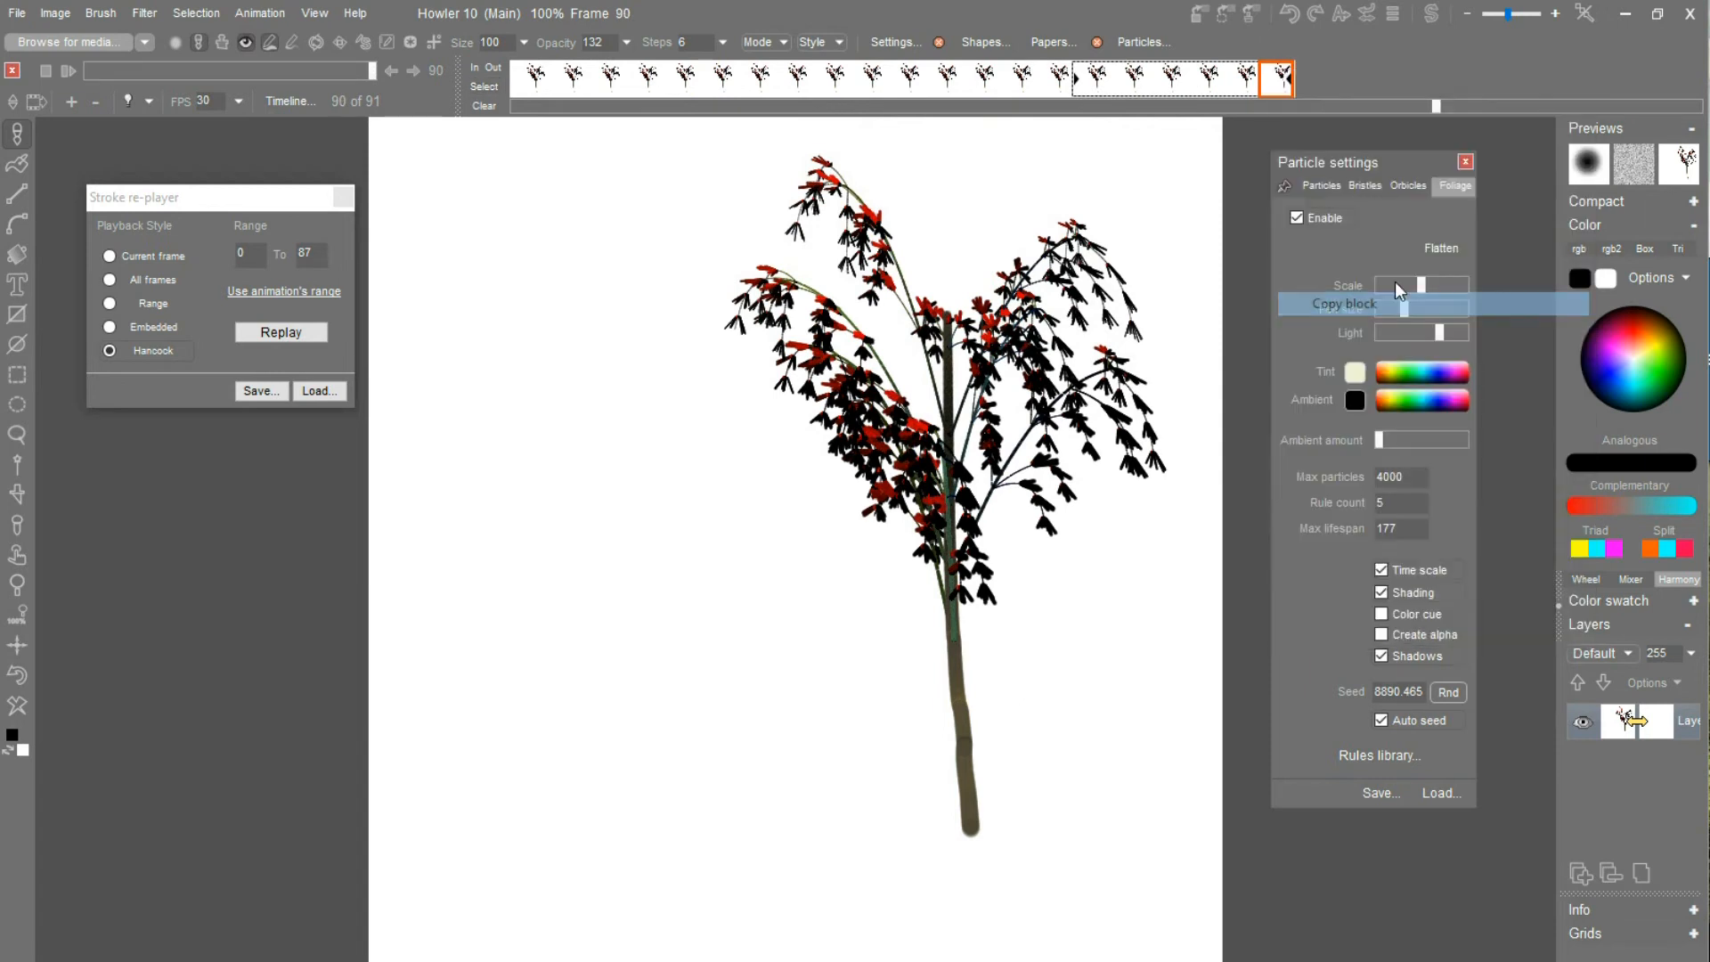
{"action": "right_click", "coordinate": [1272, 81]}
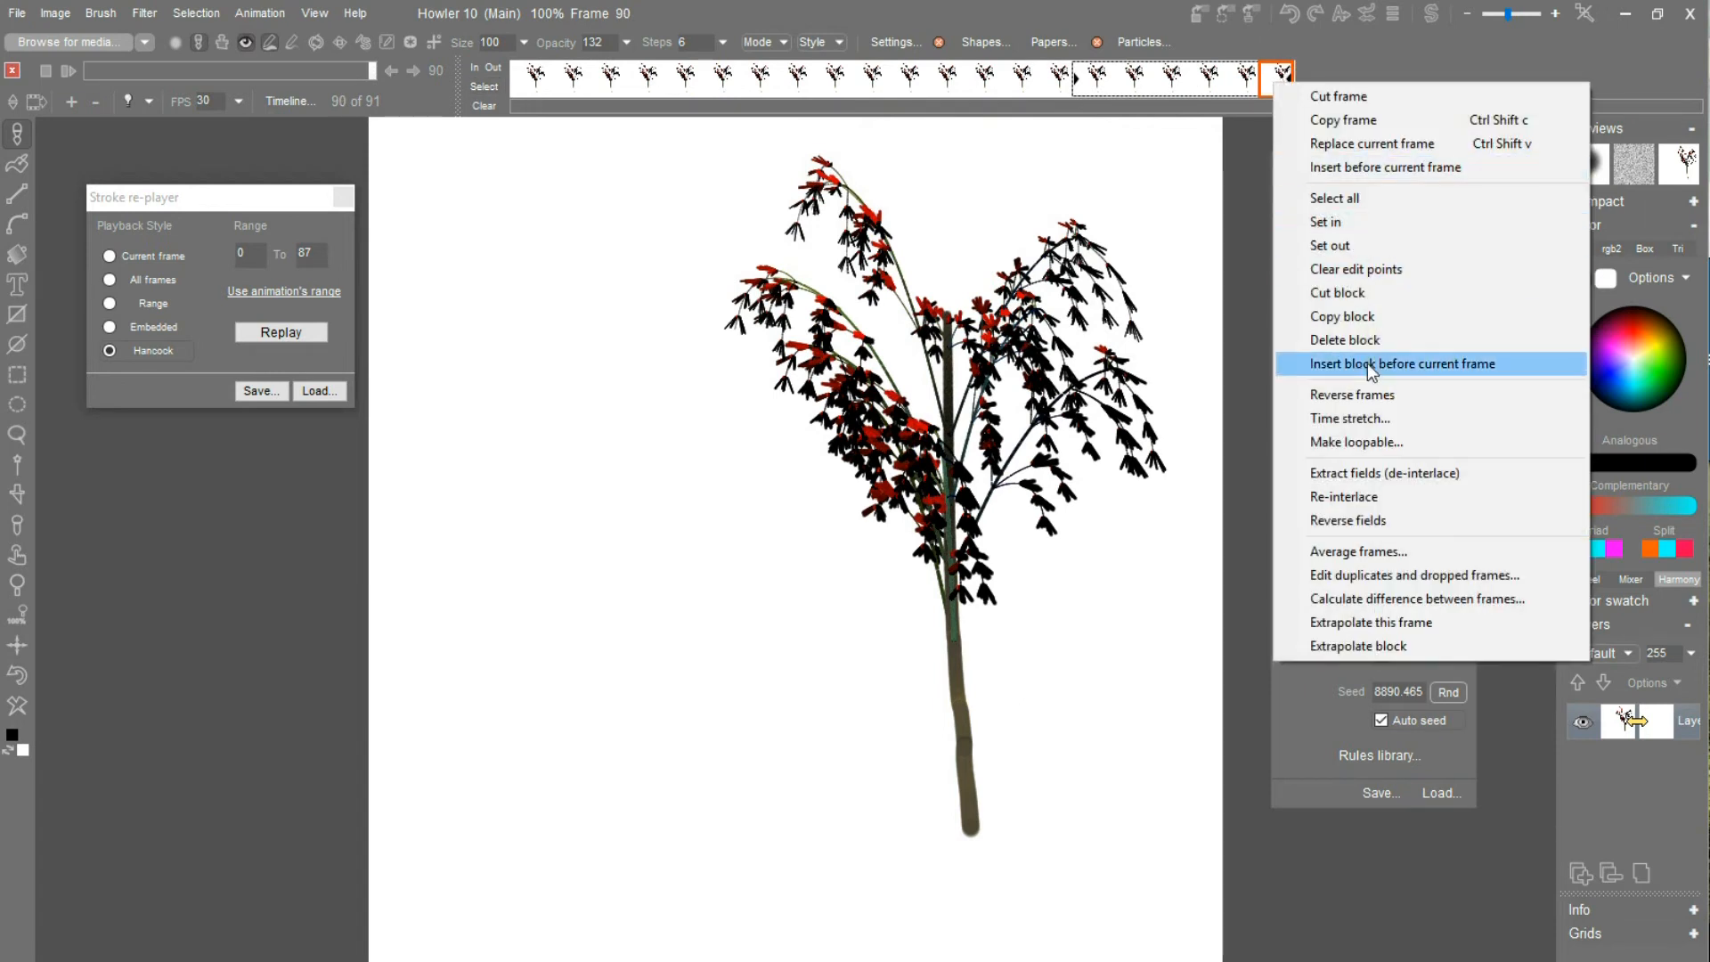
{"action": "left_click", "coordinate": [1366, 363]}
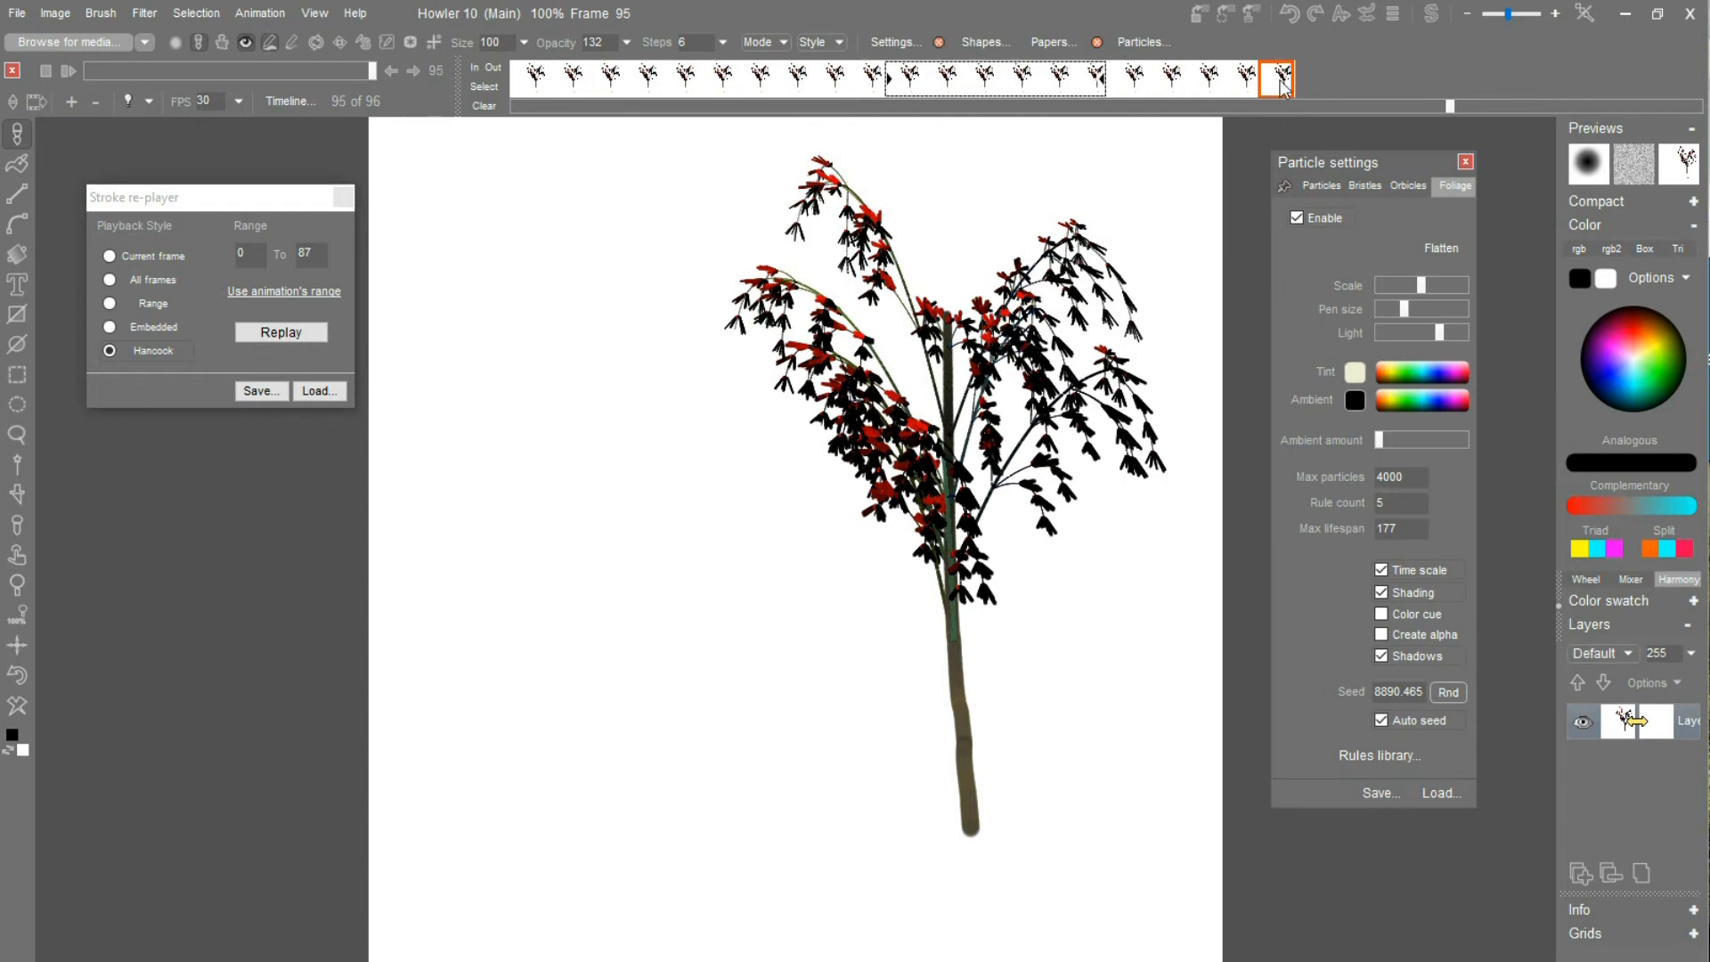
Extend the selected block to frame 95, copy it, and insert it before that last frame.
{"action": "left_click", "coordinate": [495, 64]}
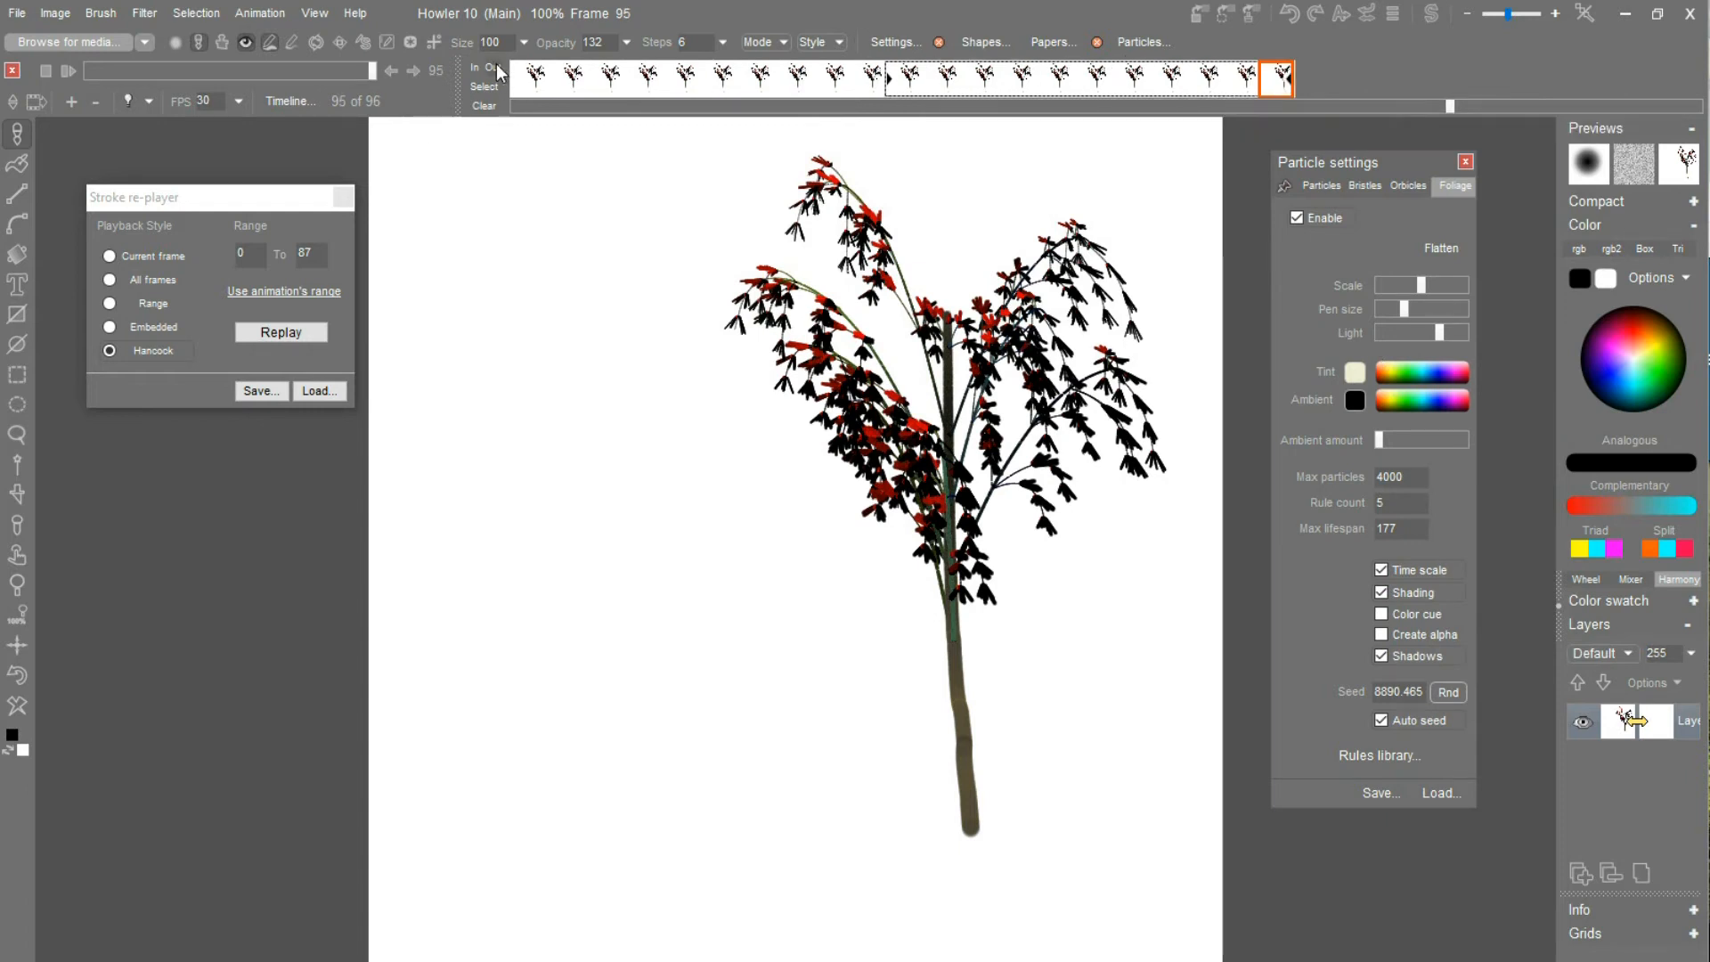
{"action": "left_click", "coordinate": [1130, 78]}
{"action": "left_click", "coordinate": [1243, 89]}
{"action": "right_click", "coordinate": [1279, 85]}
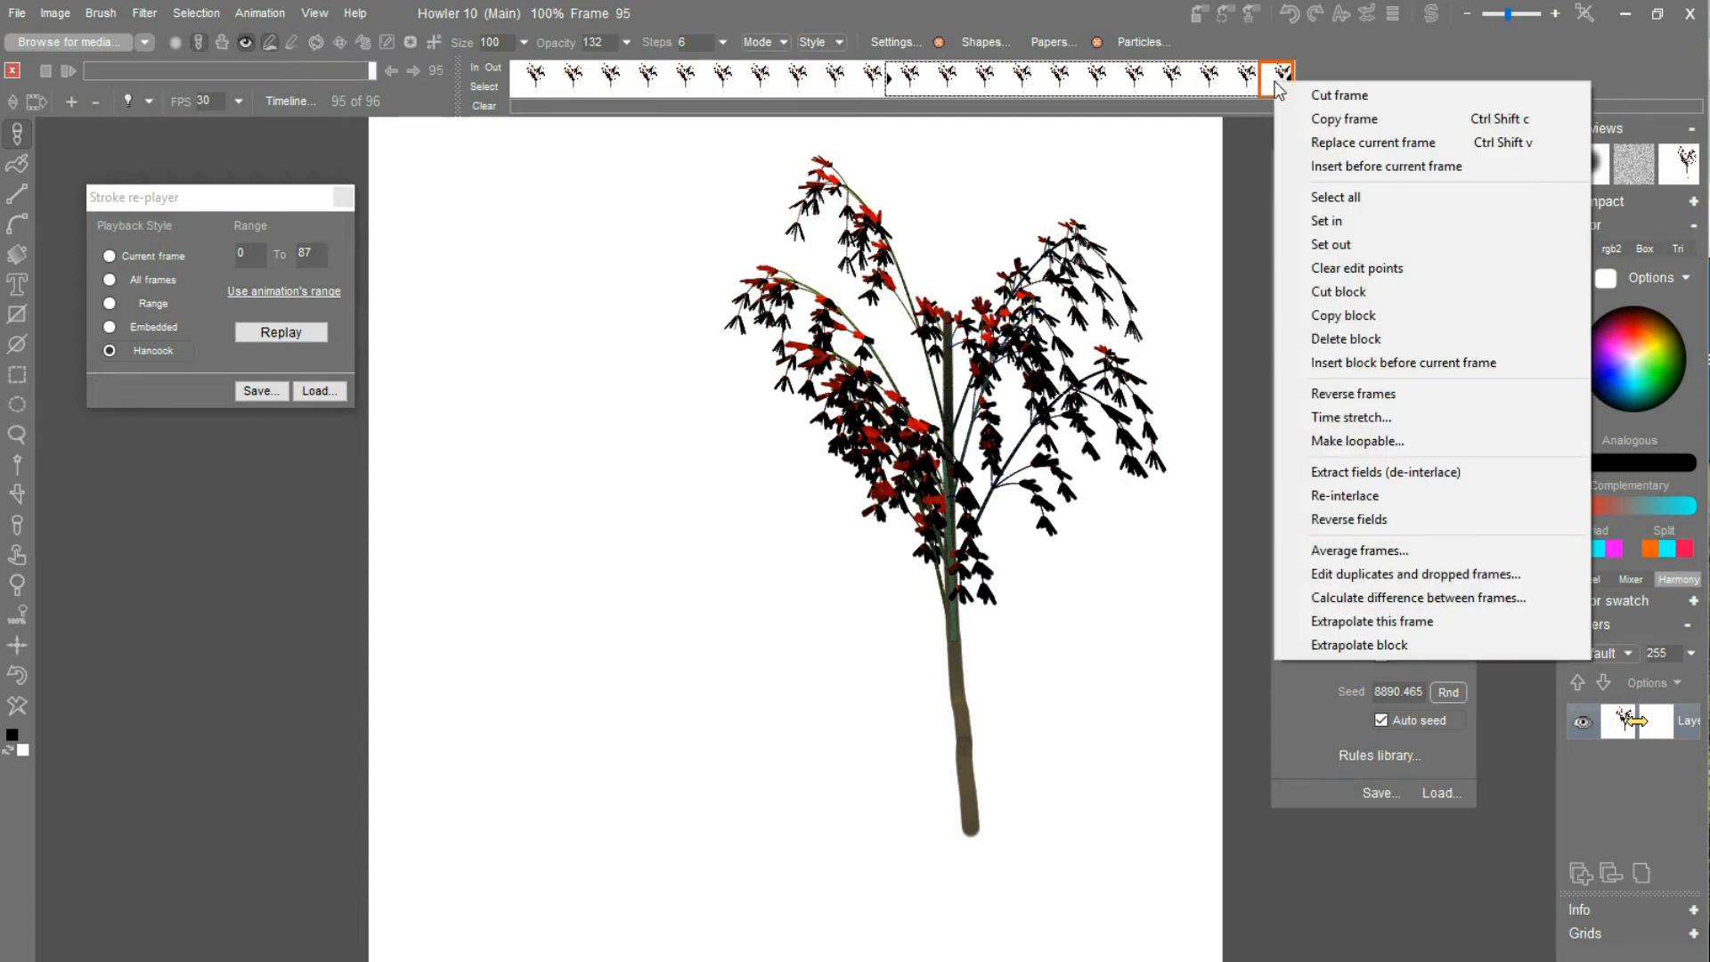
{"action": "left_click", "coordinate": [1376, 315]}
{"action": "right_click", "coordinate": [1275, 78]}
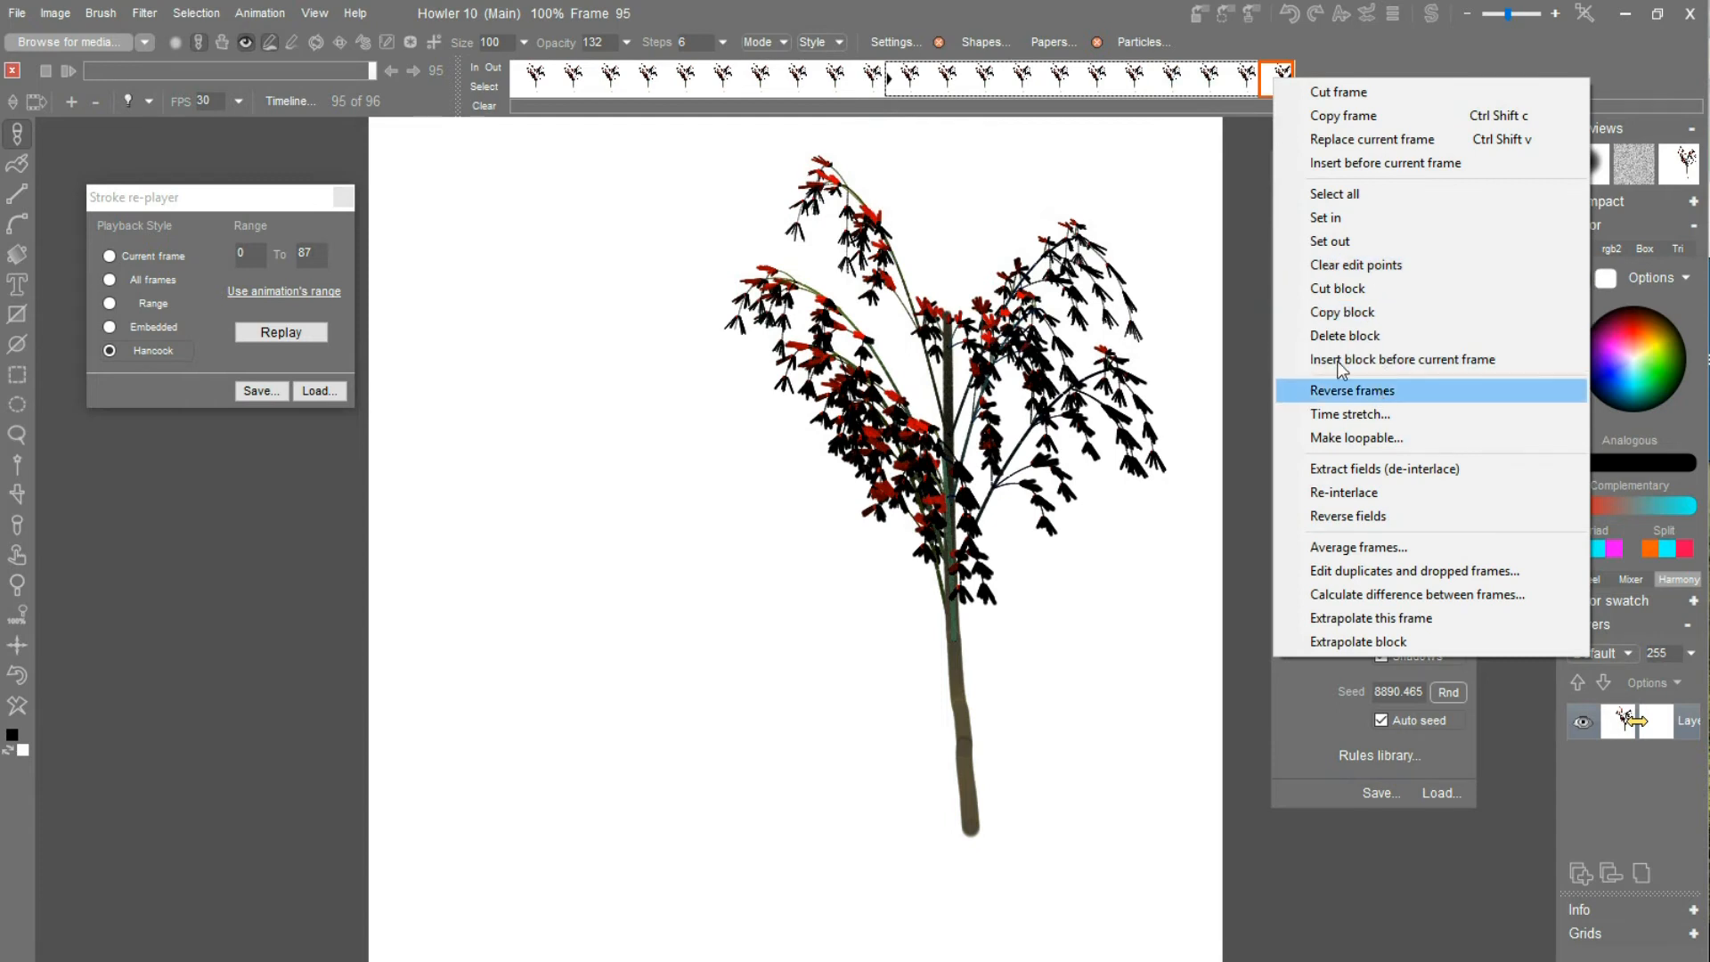
{"action": "left_click", "coordinate": [1368, 359]}
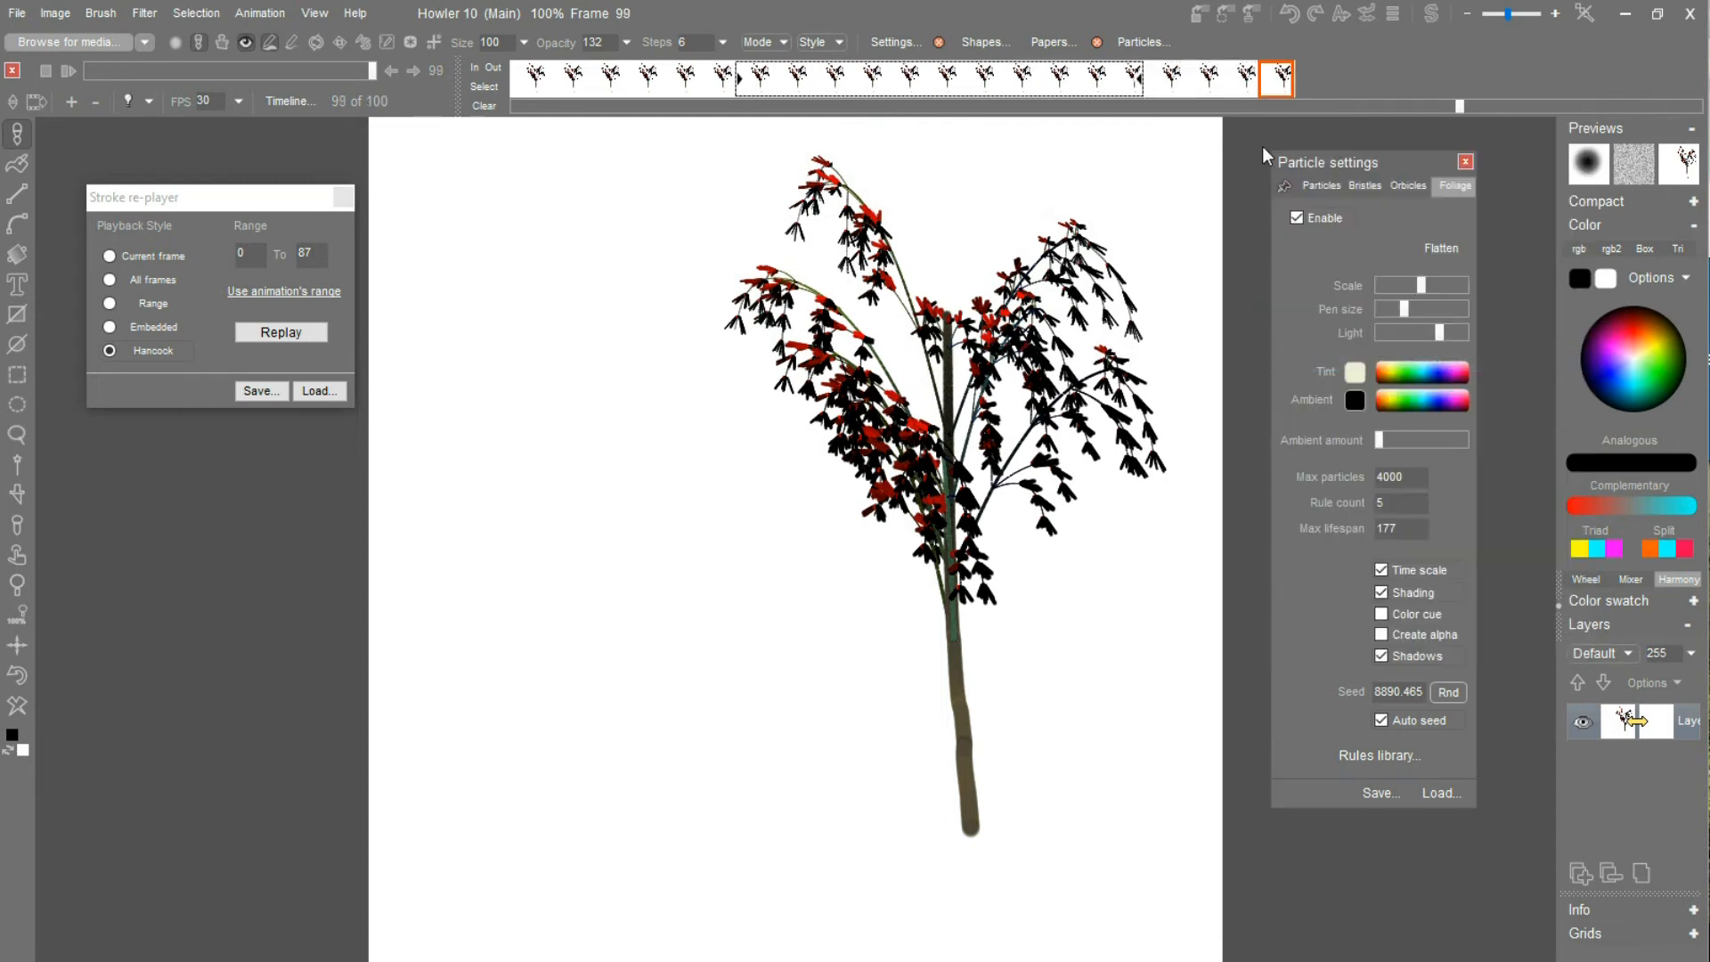
Play the extended animation from the first frame, and scrub to frame 83.
{"action": "left_click_drag", "start_coordinate": [694, 79], "coordinate": [641, 78]}
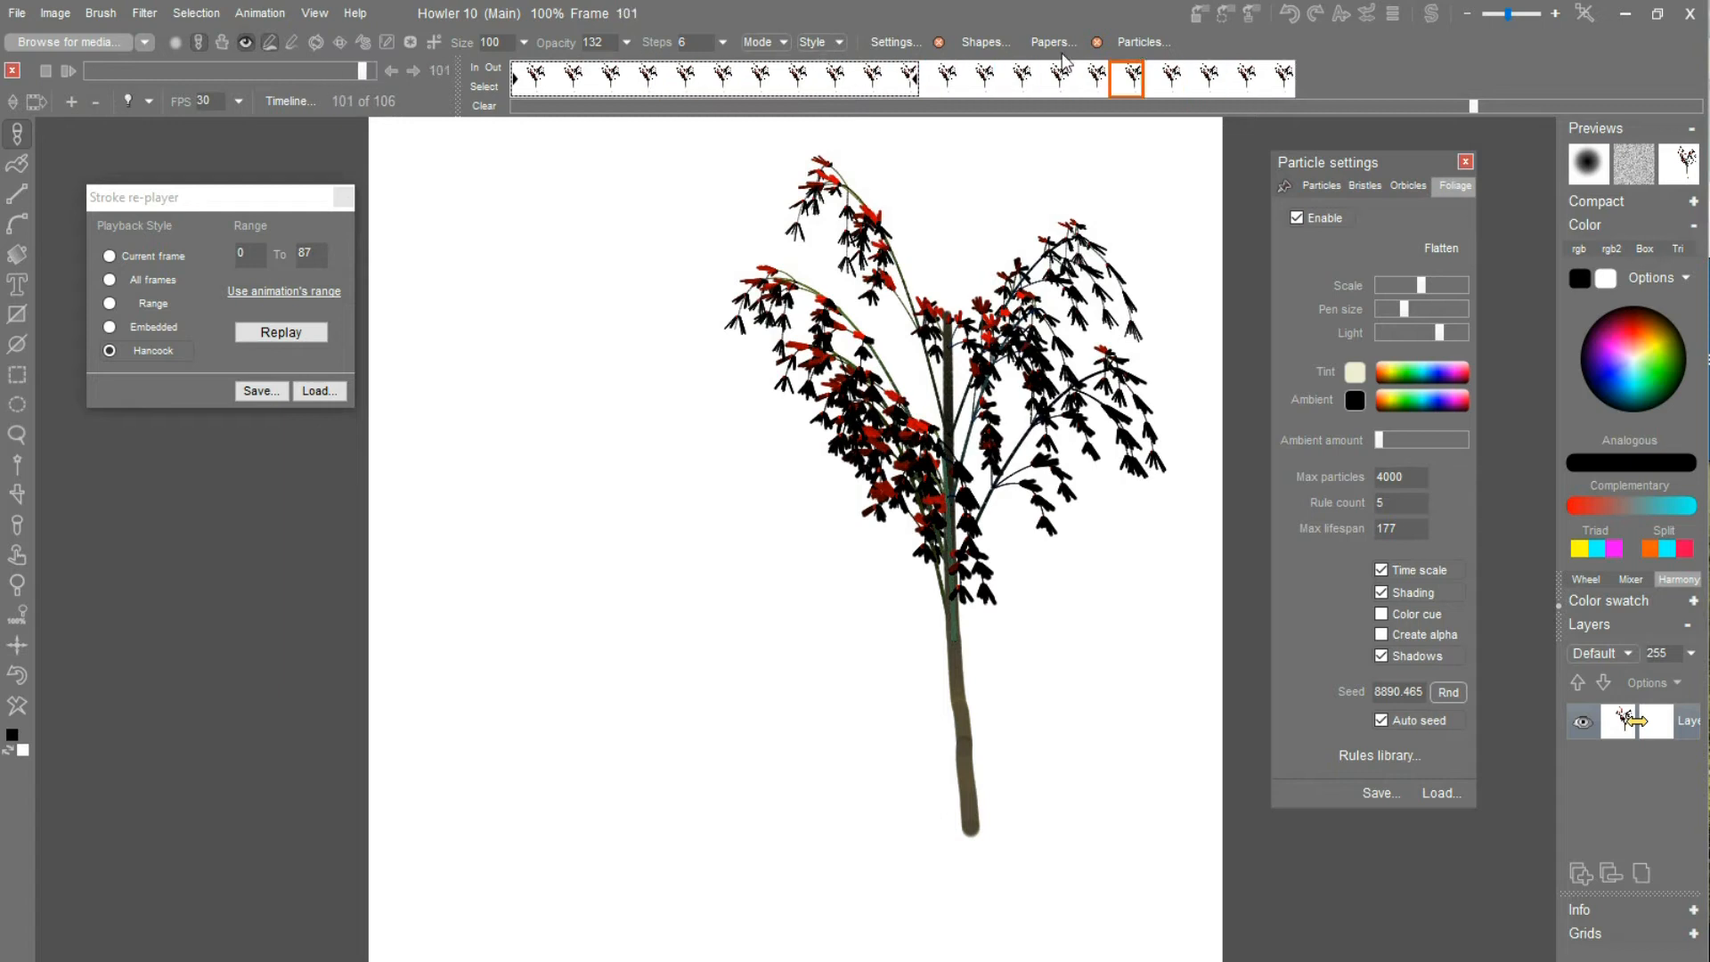
{"action": "left_click_drag", "start_coordinate": [281, 73], "coordinate": [32, 55]}
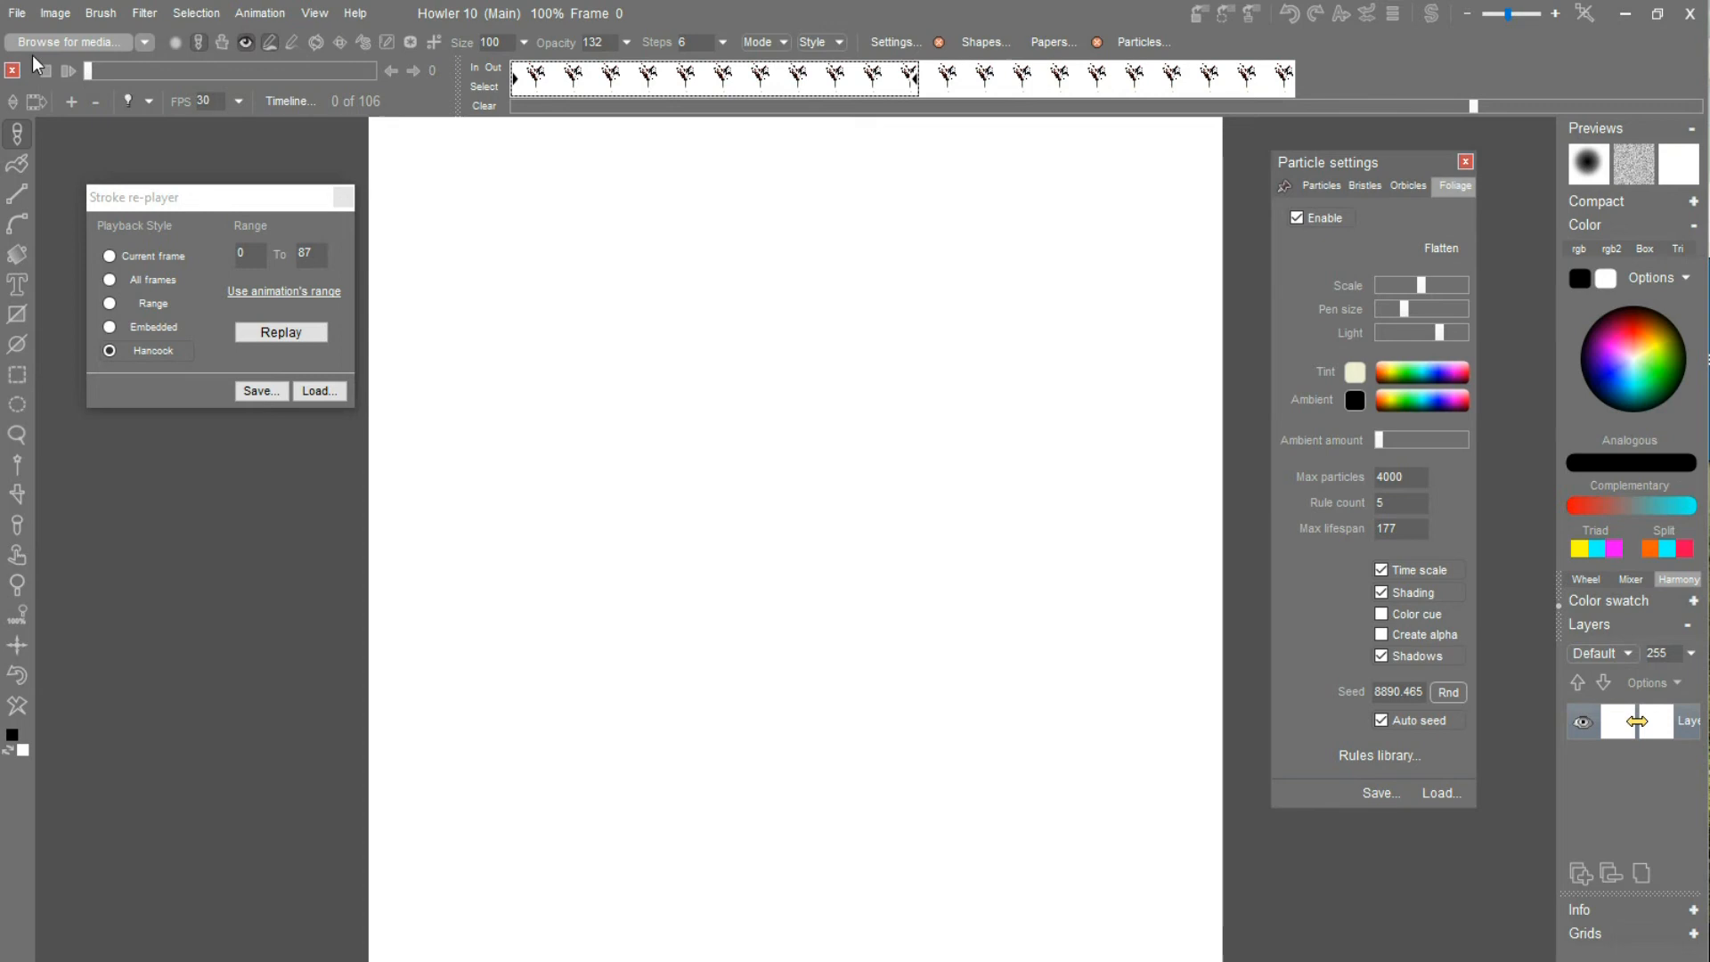
{"action": "left_click", "coordinate": [66, 71]}
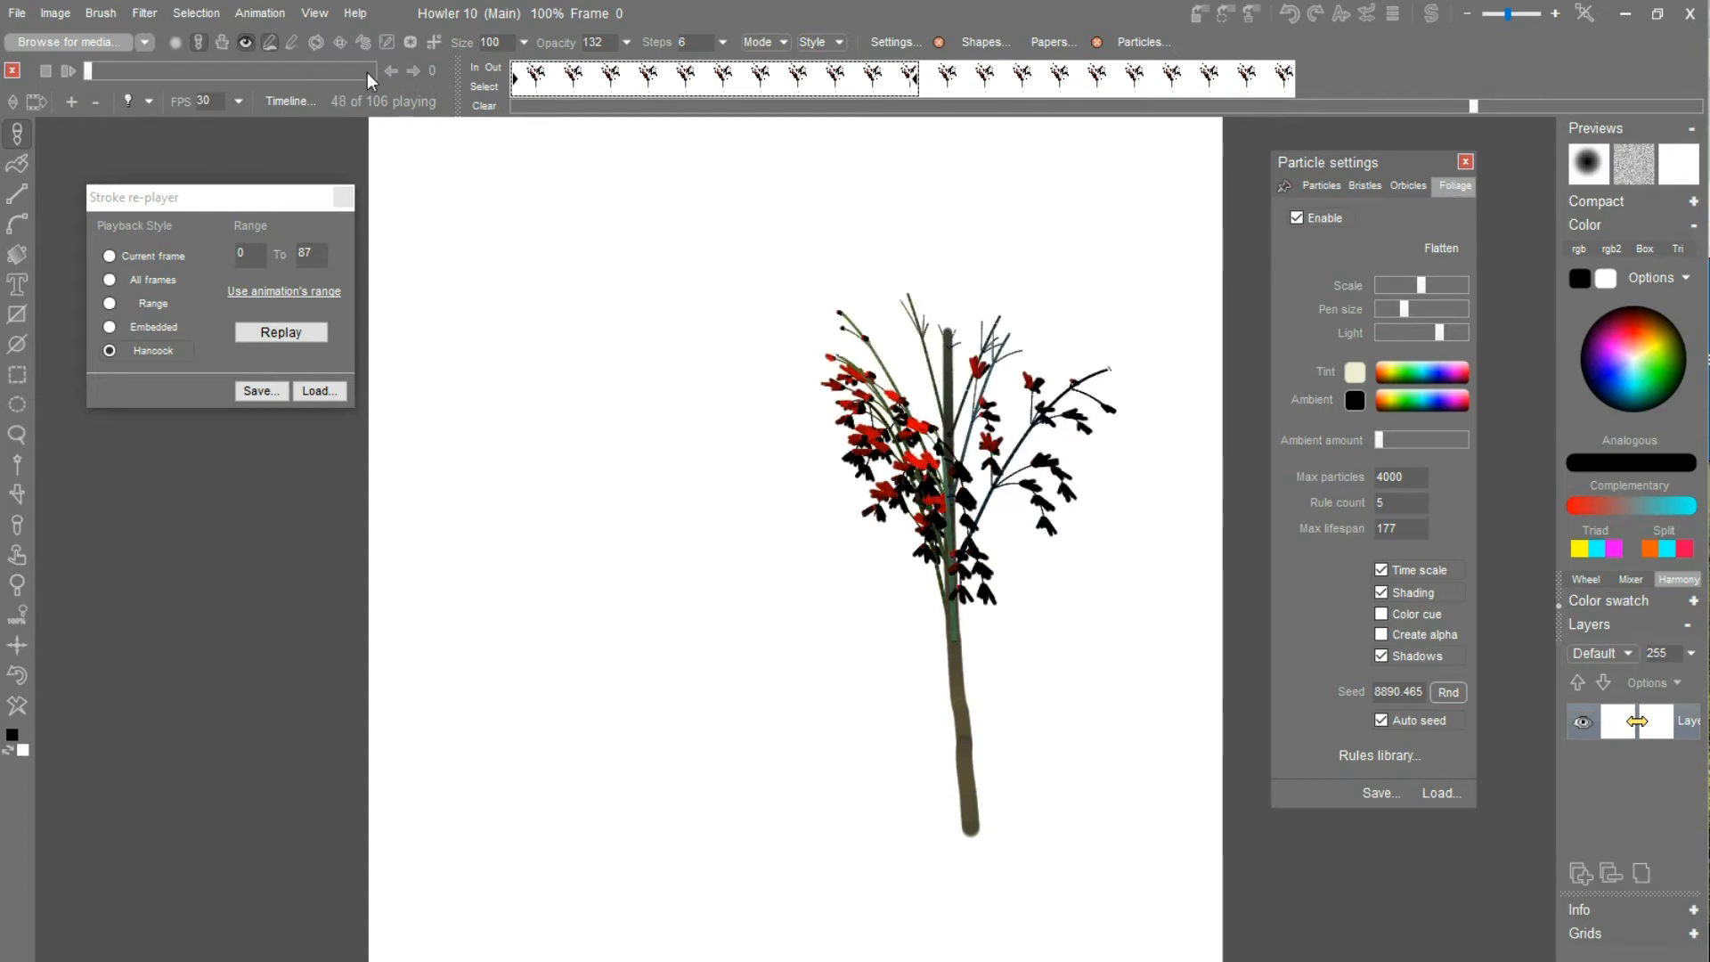
{"action": "left_click_drag", "start_coordinate": [335, 71], "coordinate": [314, 68]}
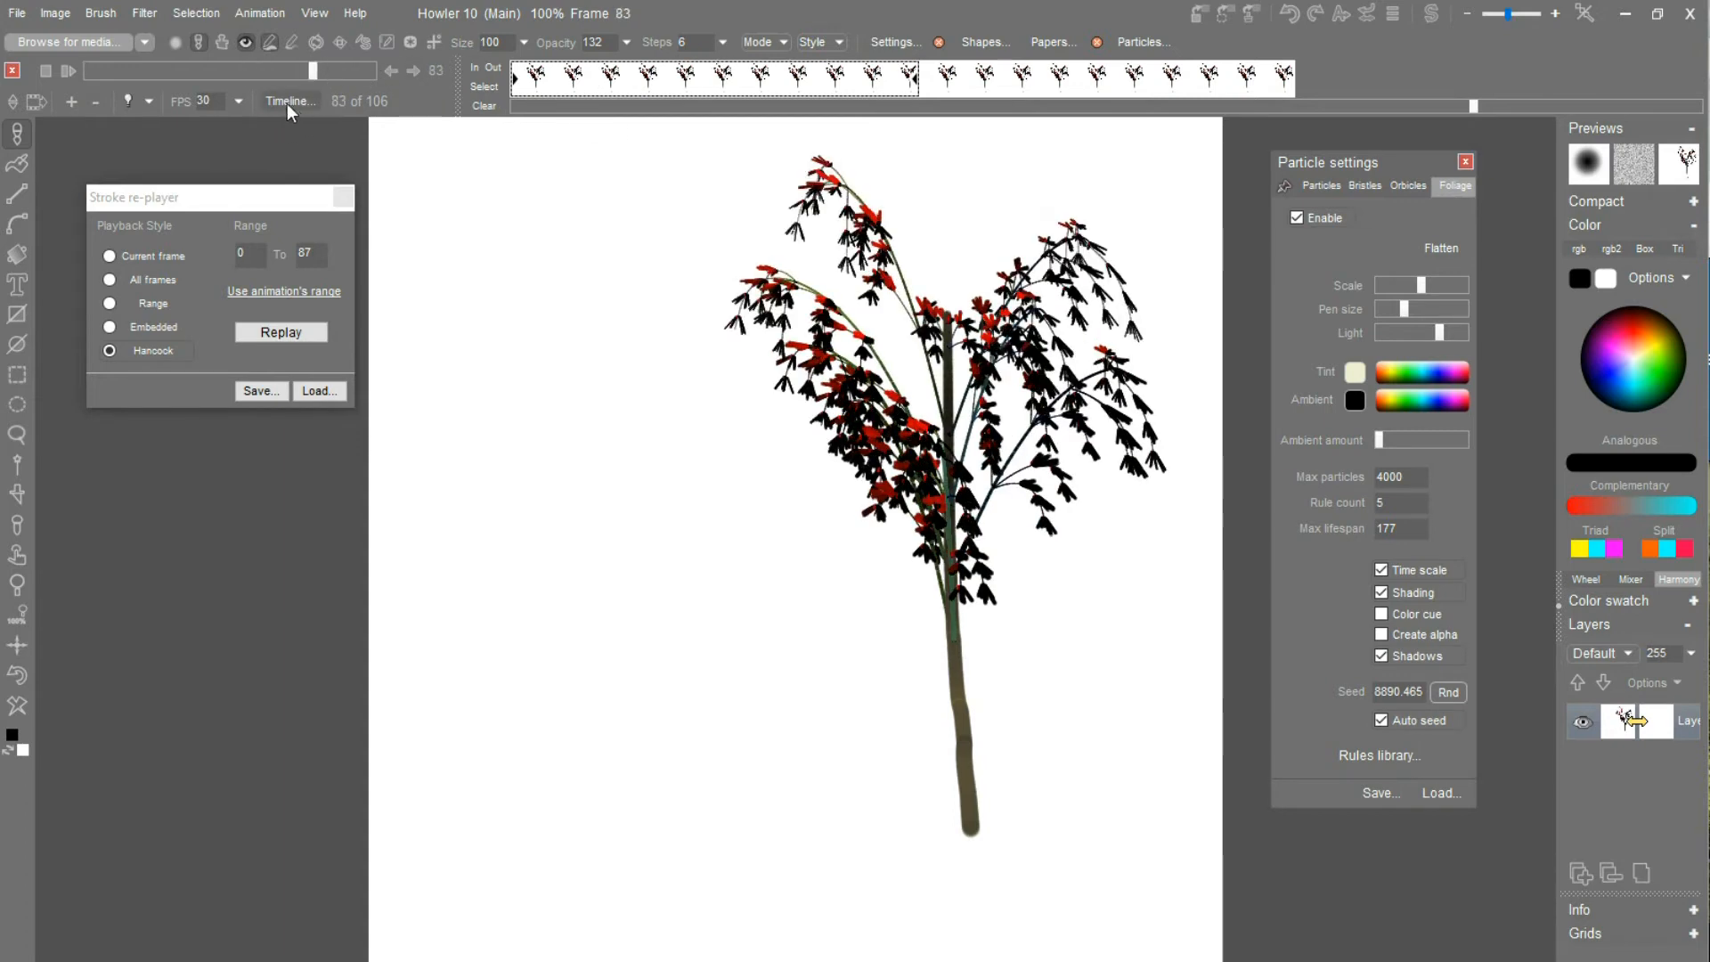
Store the animation to disc, and scrub the main animation to frame 92.
{"action": "left_click", "coordinate": [258, 15]}
{"action": "mouse_move", "coordinate": [337, 109]}
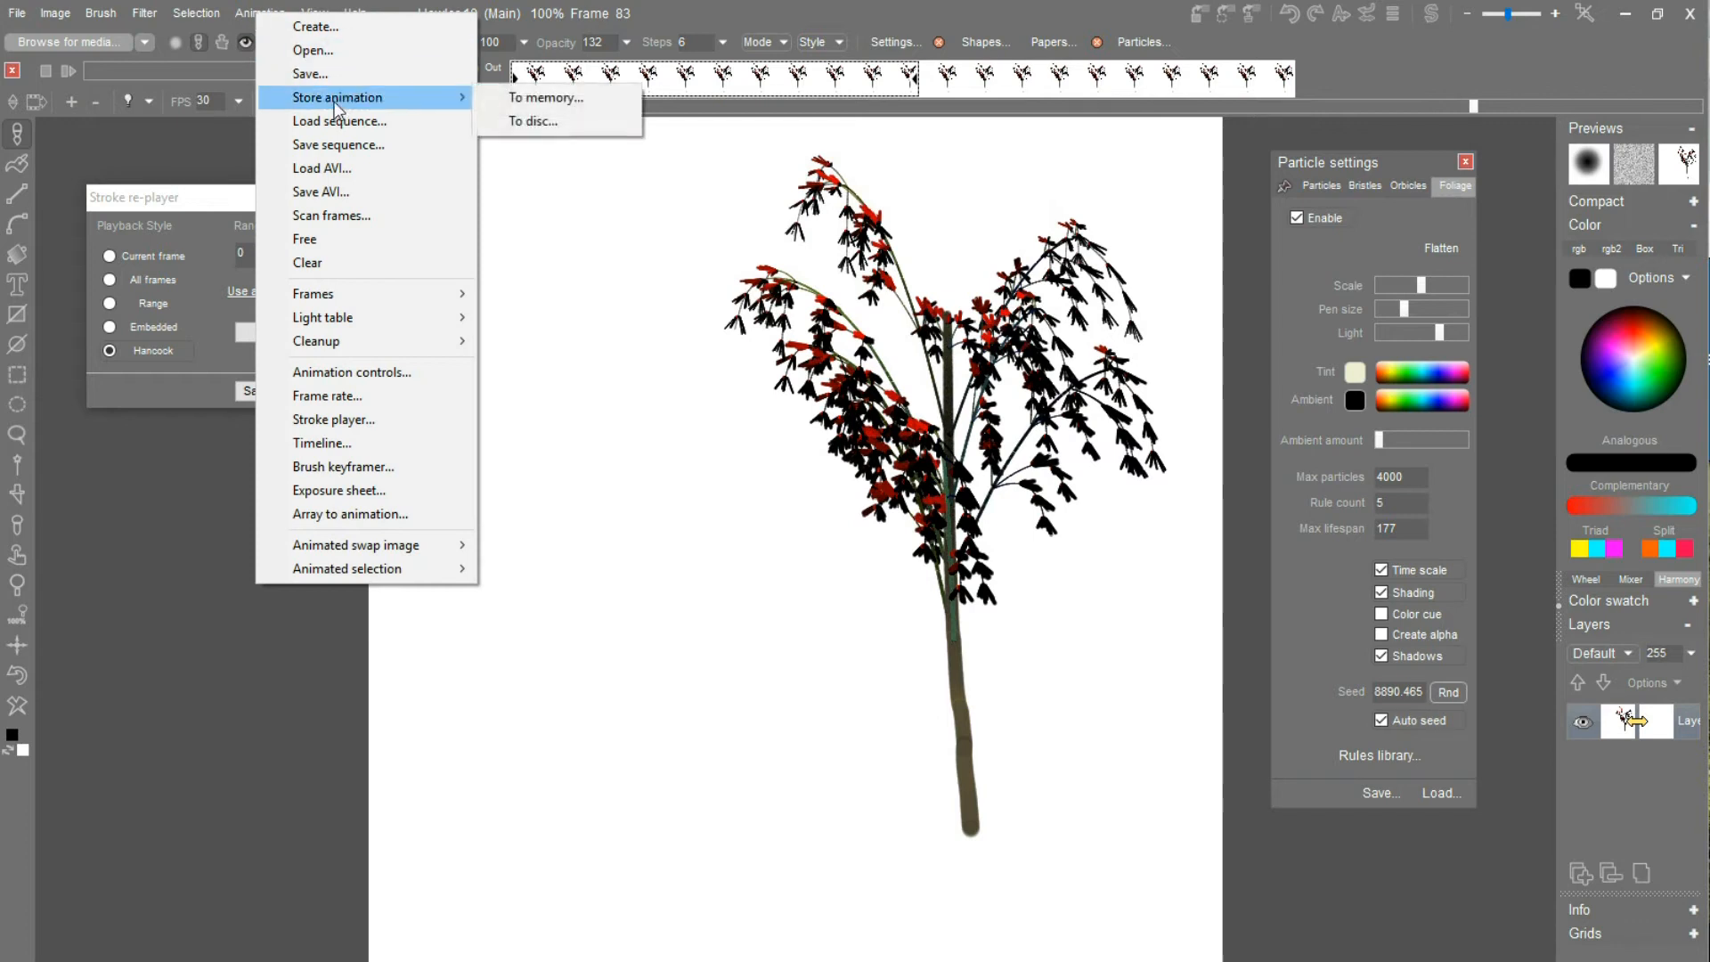
{"action": "left_click", "coordinate": [550, 125]}
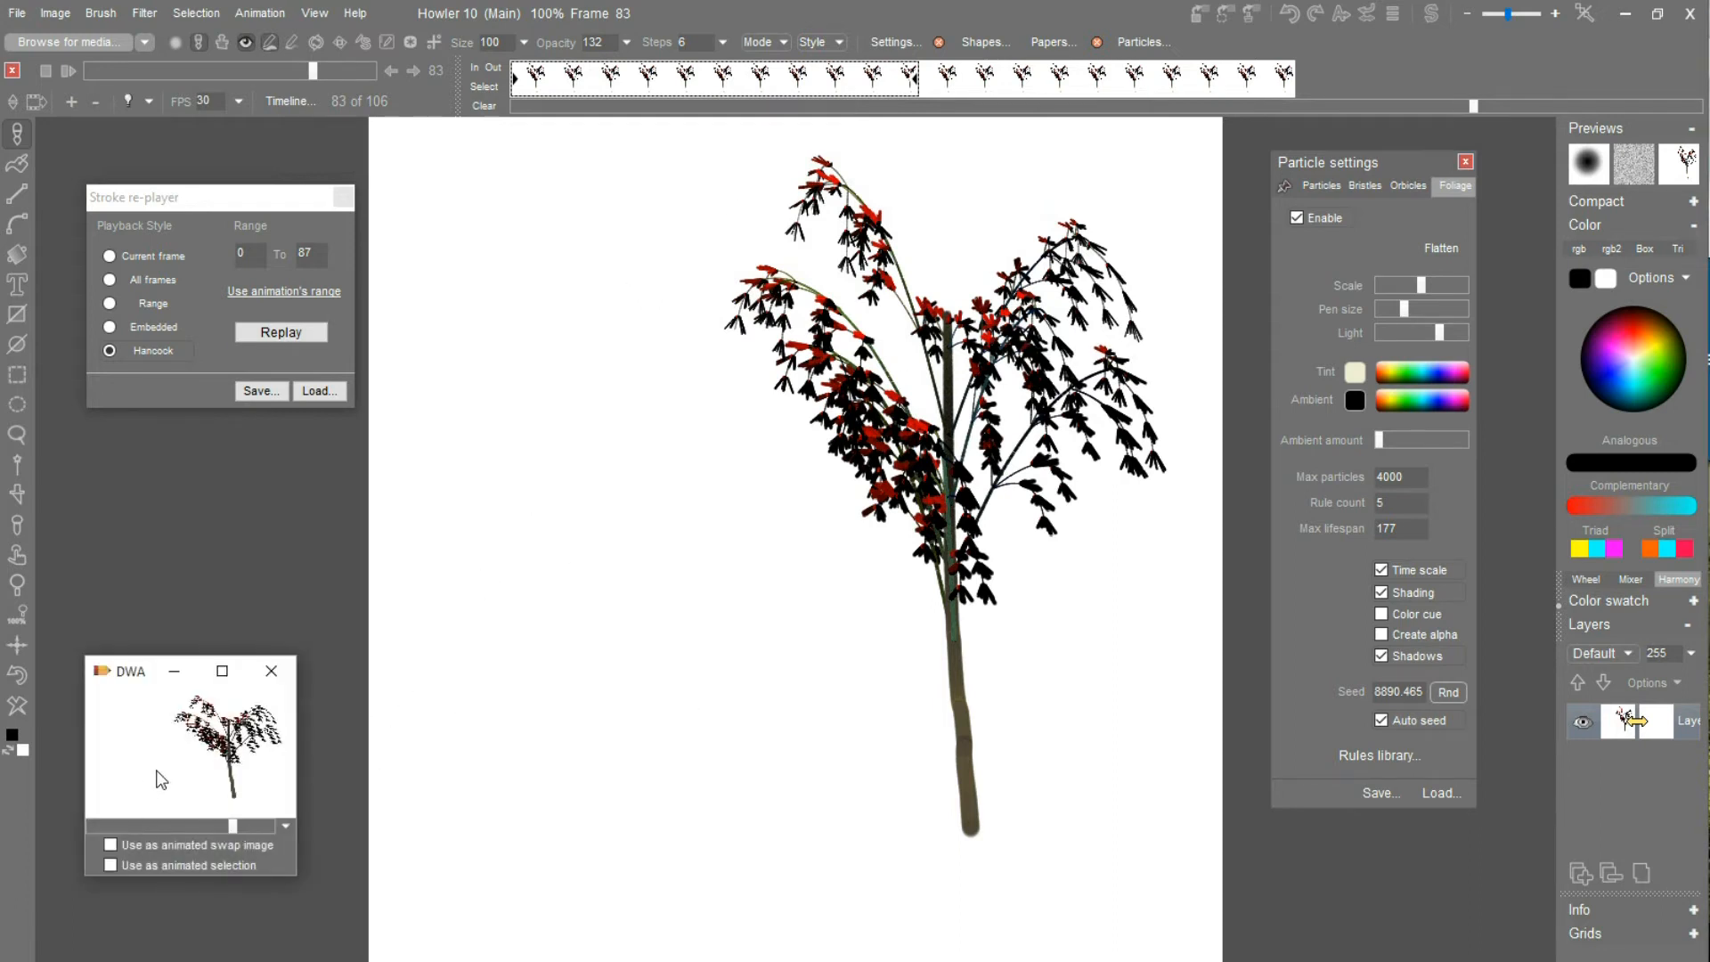
{"action": "left_click_drag", "start_coordinate": [298, 78], "coordinate": [337, 78]}
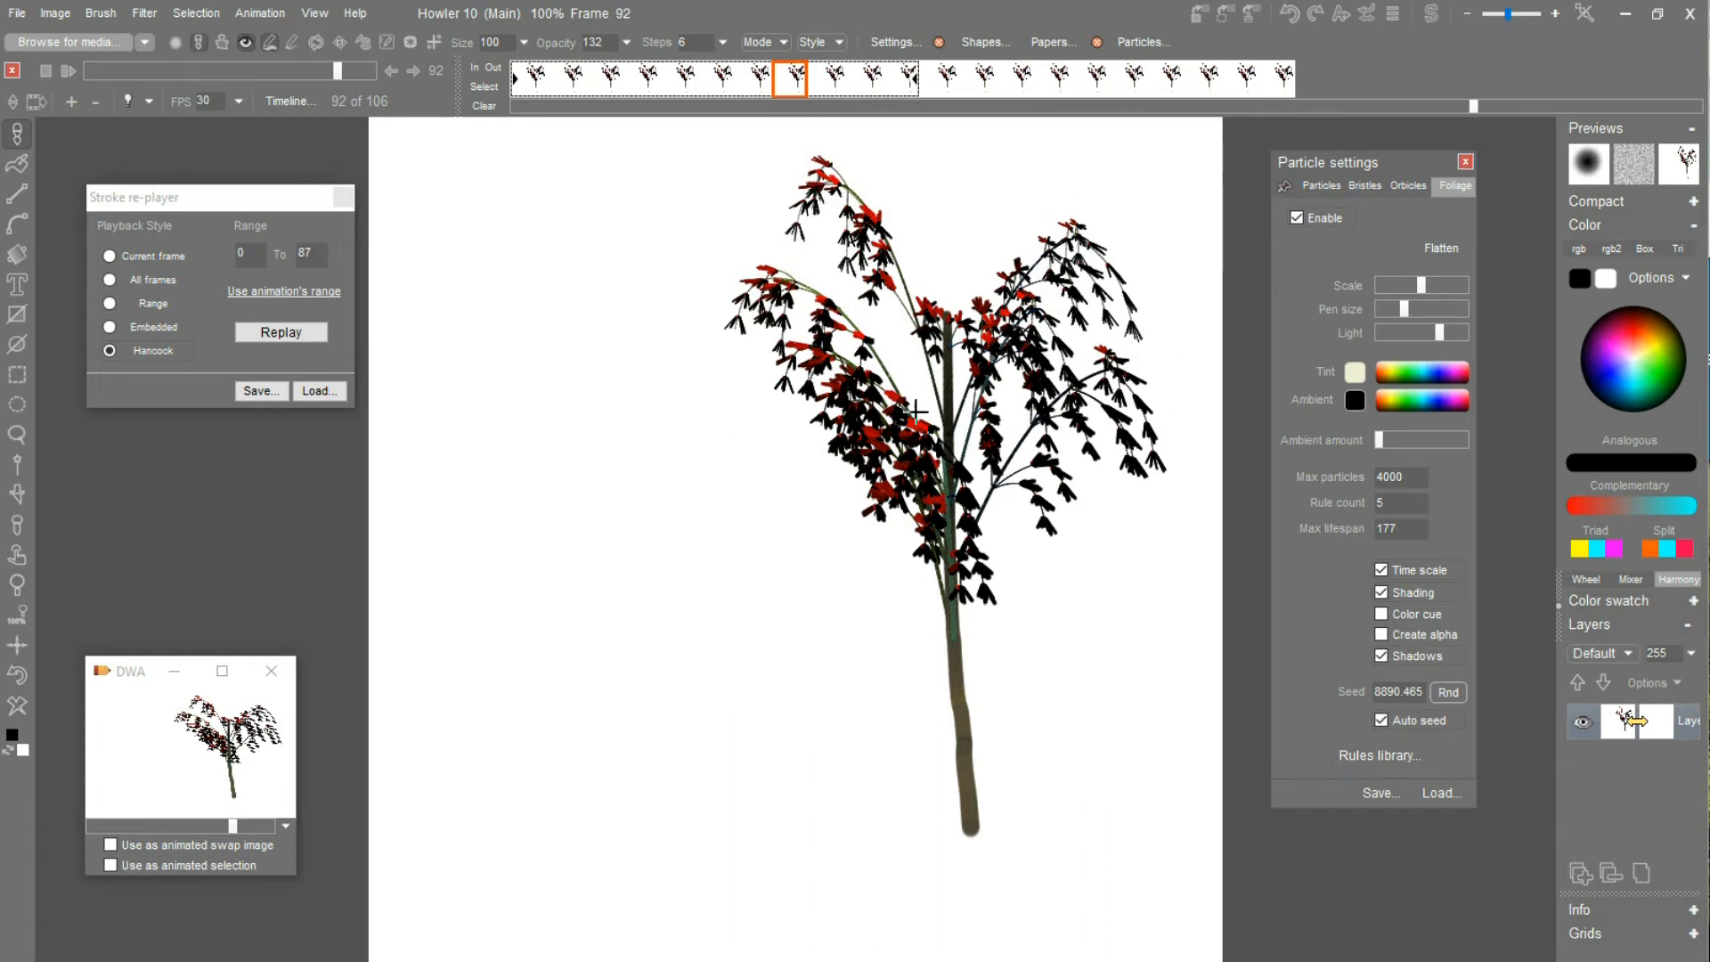
Shift the pixels of all animation frames by X -130 and Y 51, and play back the repositioned tree.
{"action": "mouse_move", "coordinate": [289, 71]}
{"action": "left_mouse_down"}
{"action": "mouse_move", "coordinate": [249, 72]}
{"action": "mouse_move", "coordinate": [306, 68]}
{"action": "left_mouse_up"}
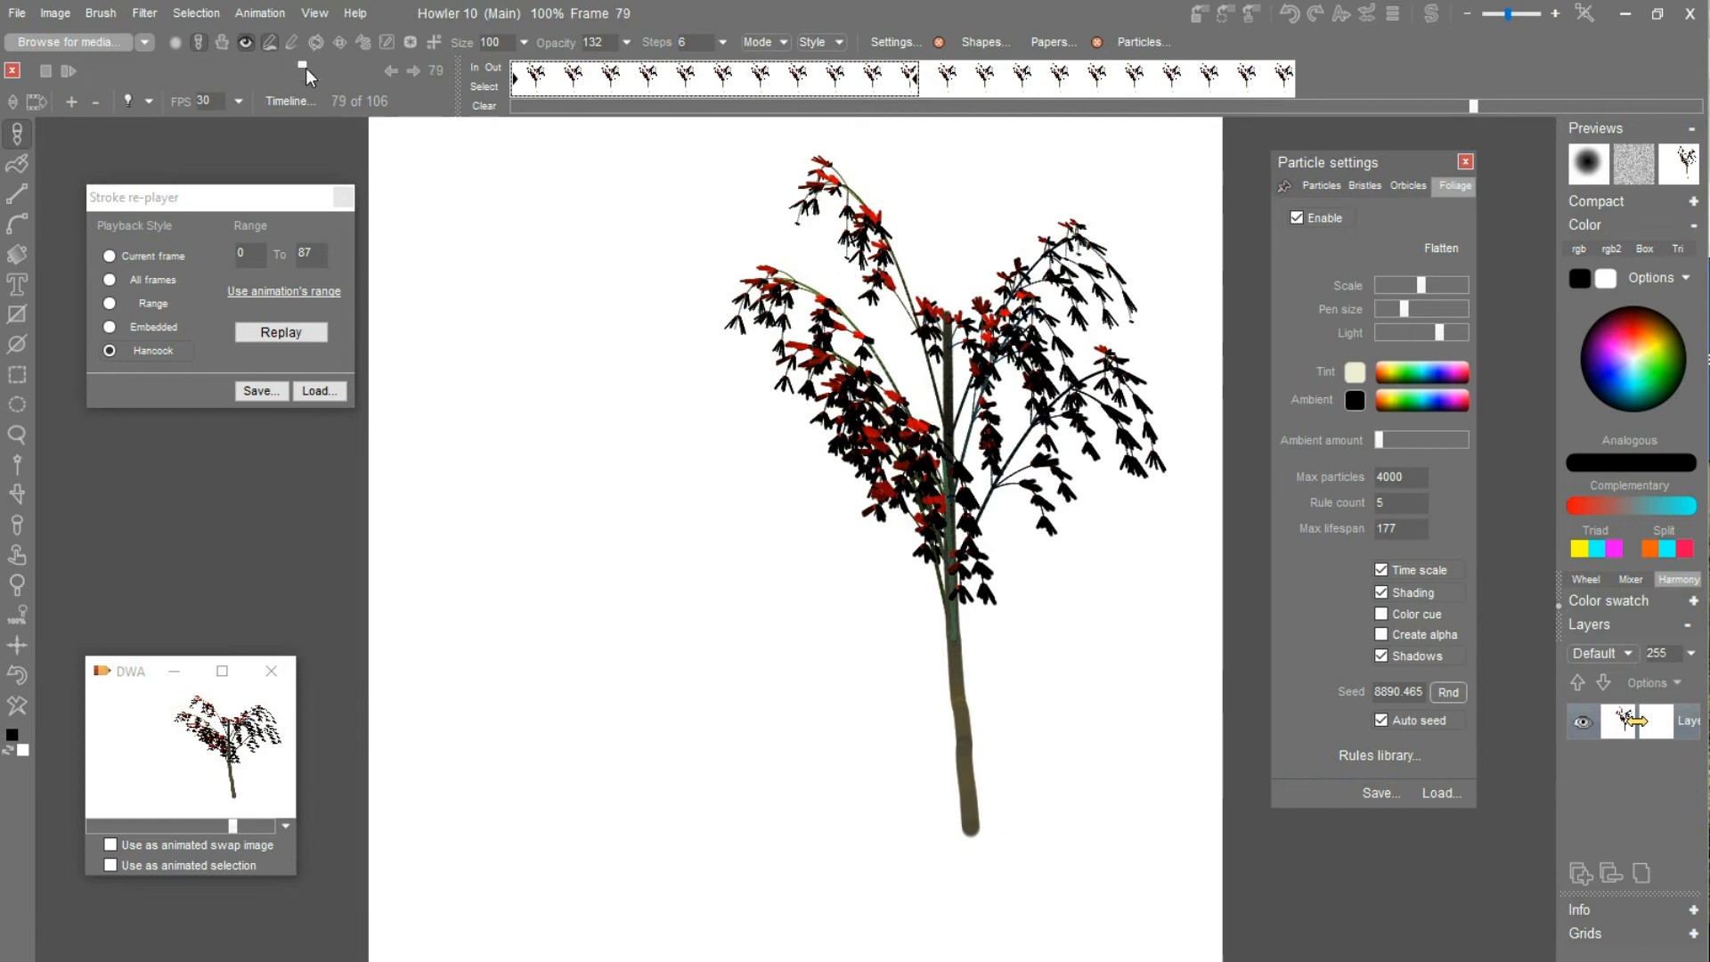
{"action": "left_click", "coordinate": [145, 14]}
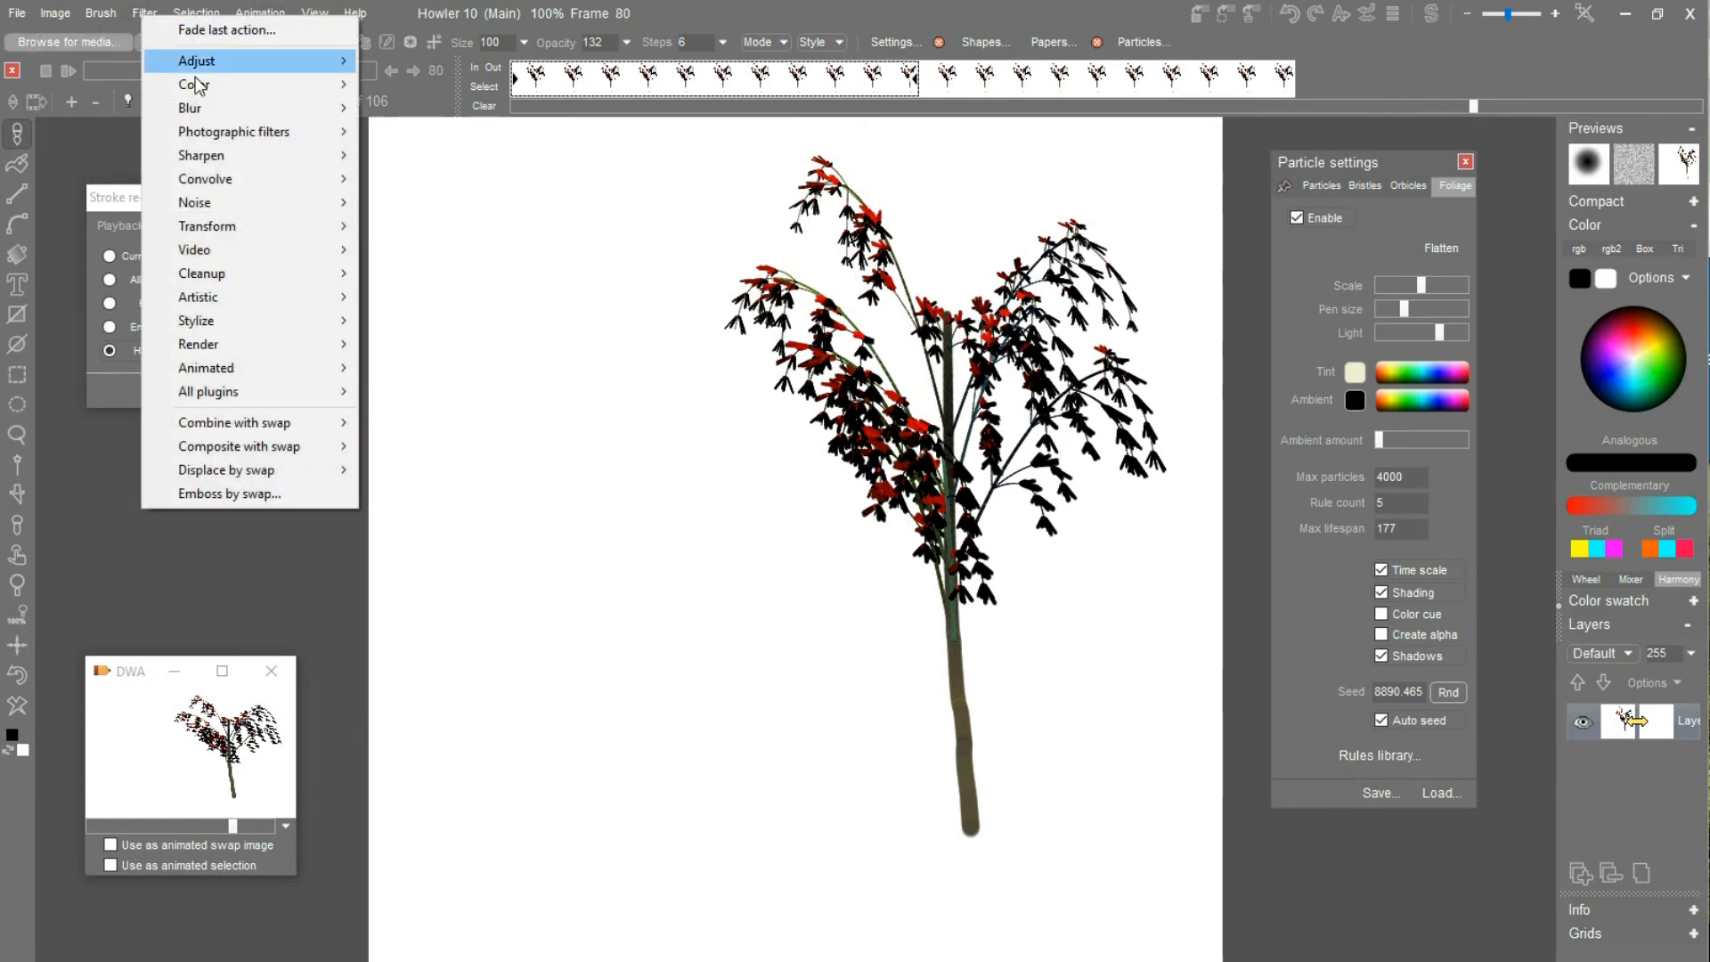
{"action": "mouse_move", "coordinate": [260, 226]}
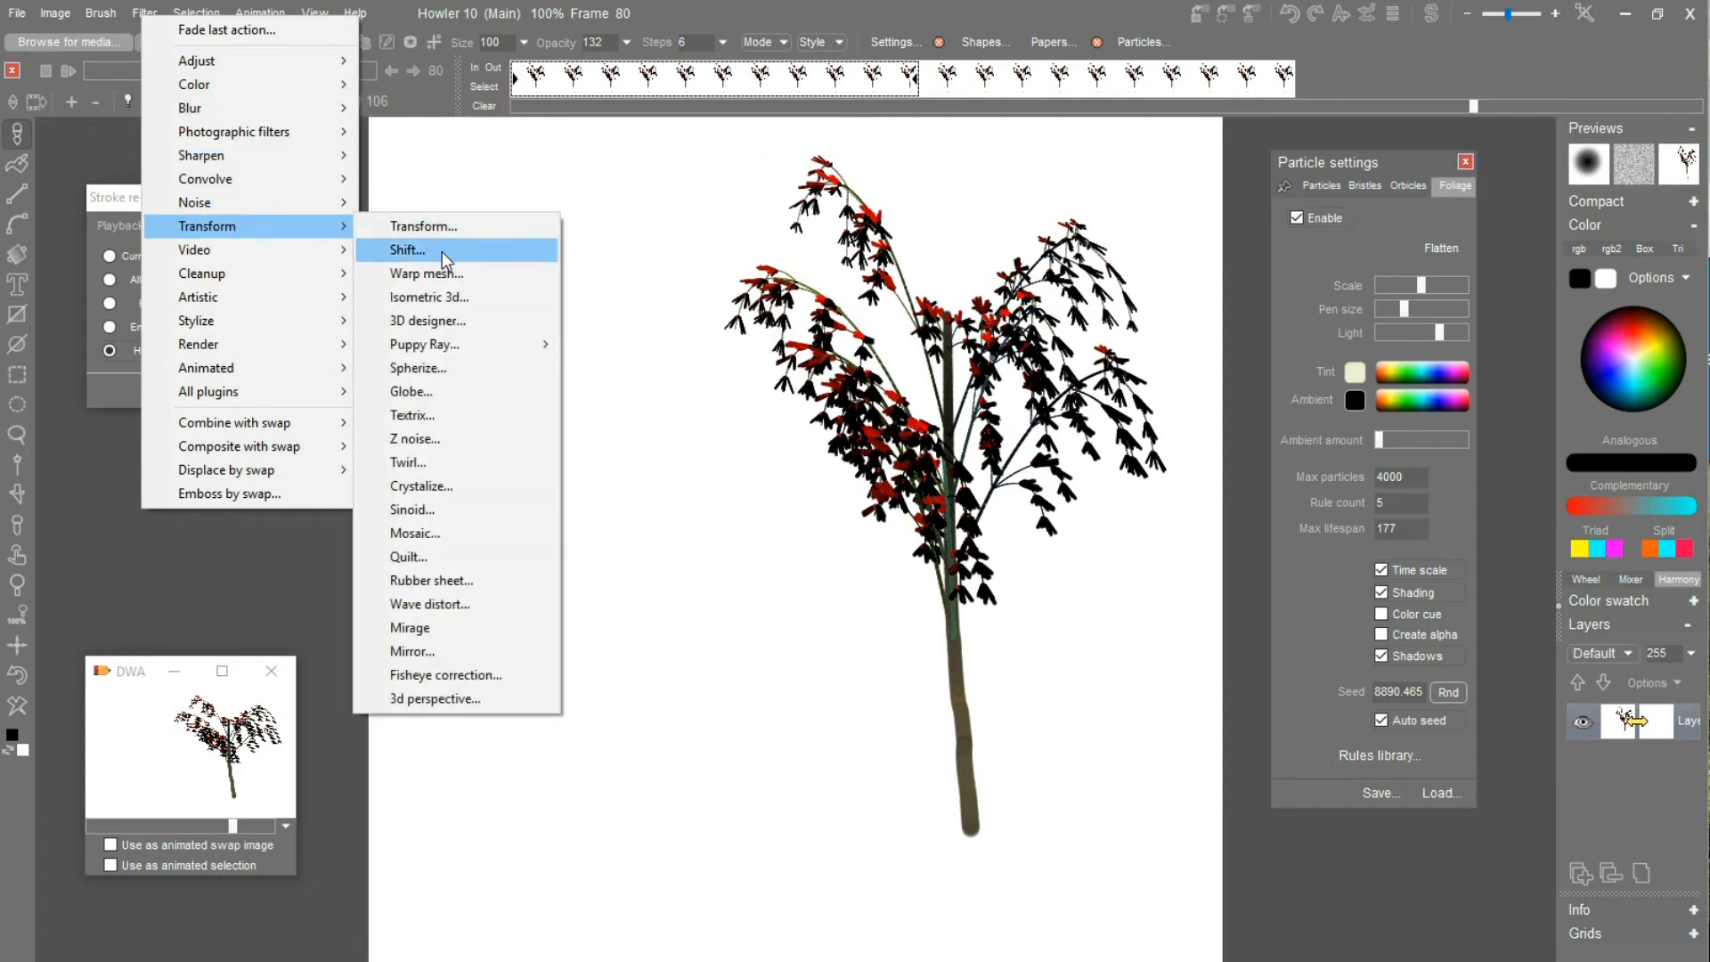
{"action": "left_click", "coordinate": [441, 251]}
{"action": "left_click_drag", "start_coordinate": [768, 399], "coordinate": [632, 436]}
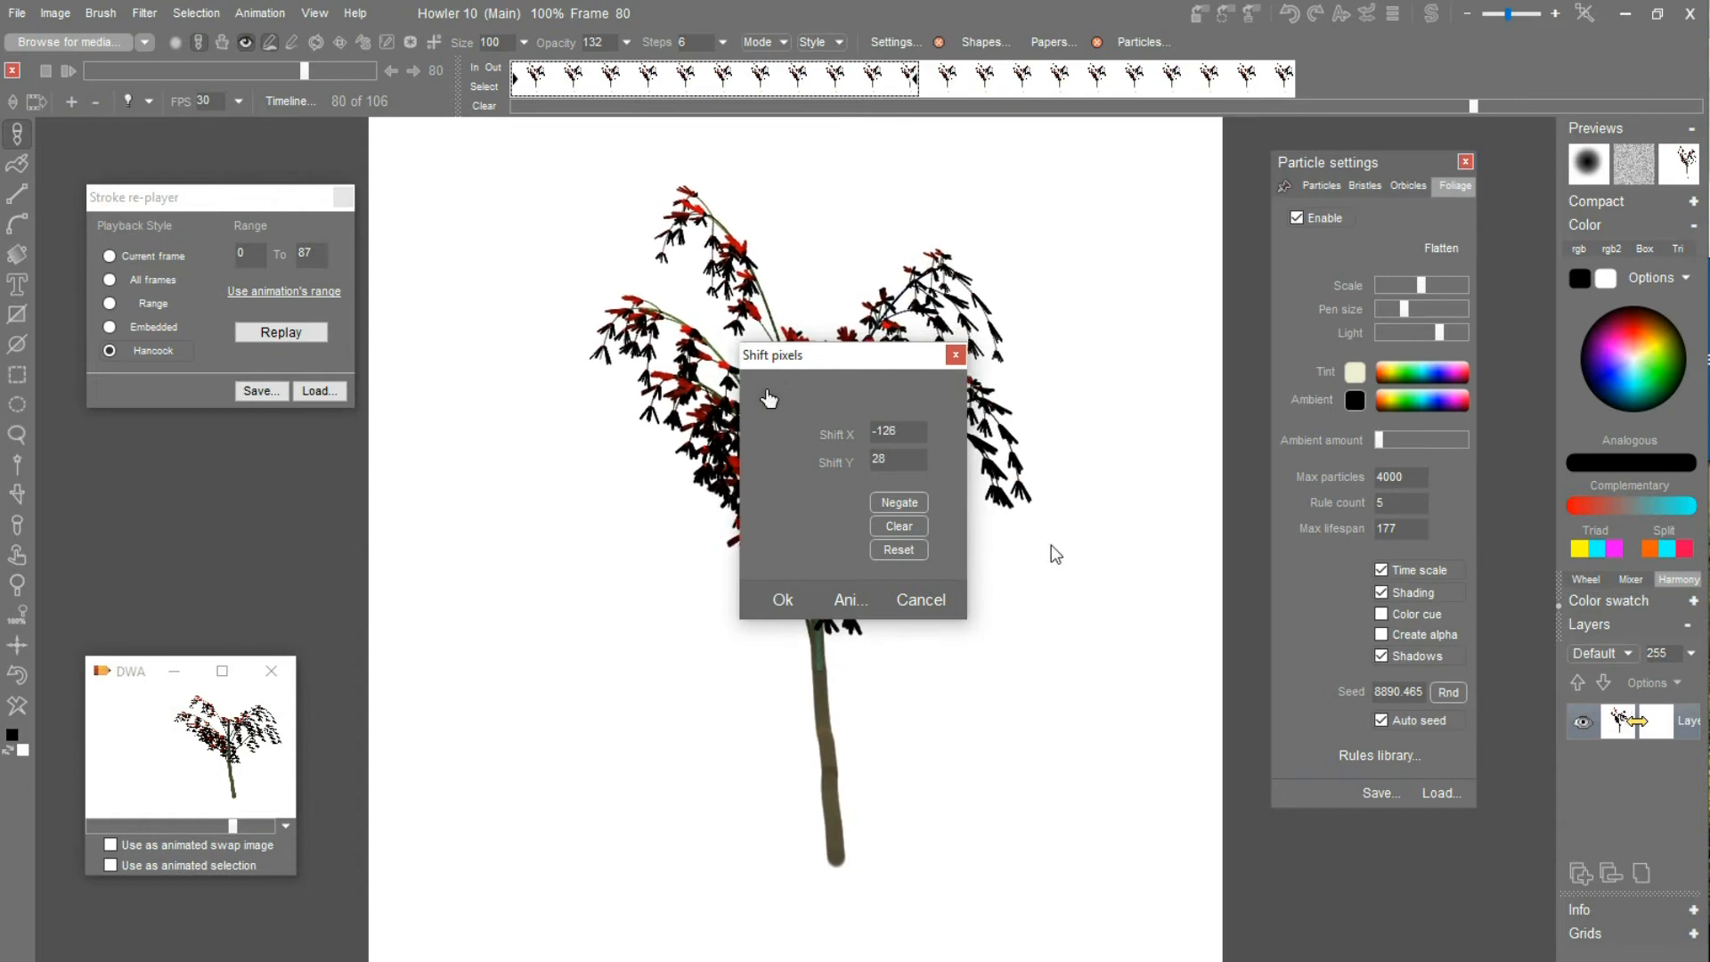
{"action": "left_click_drag", "start_coordinate": [816, 363], "coordinate": [391, 540]}
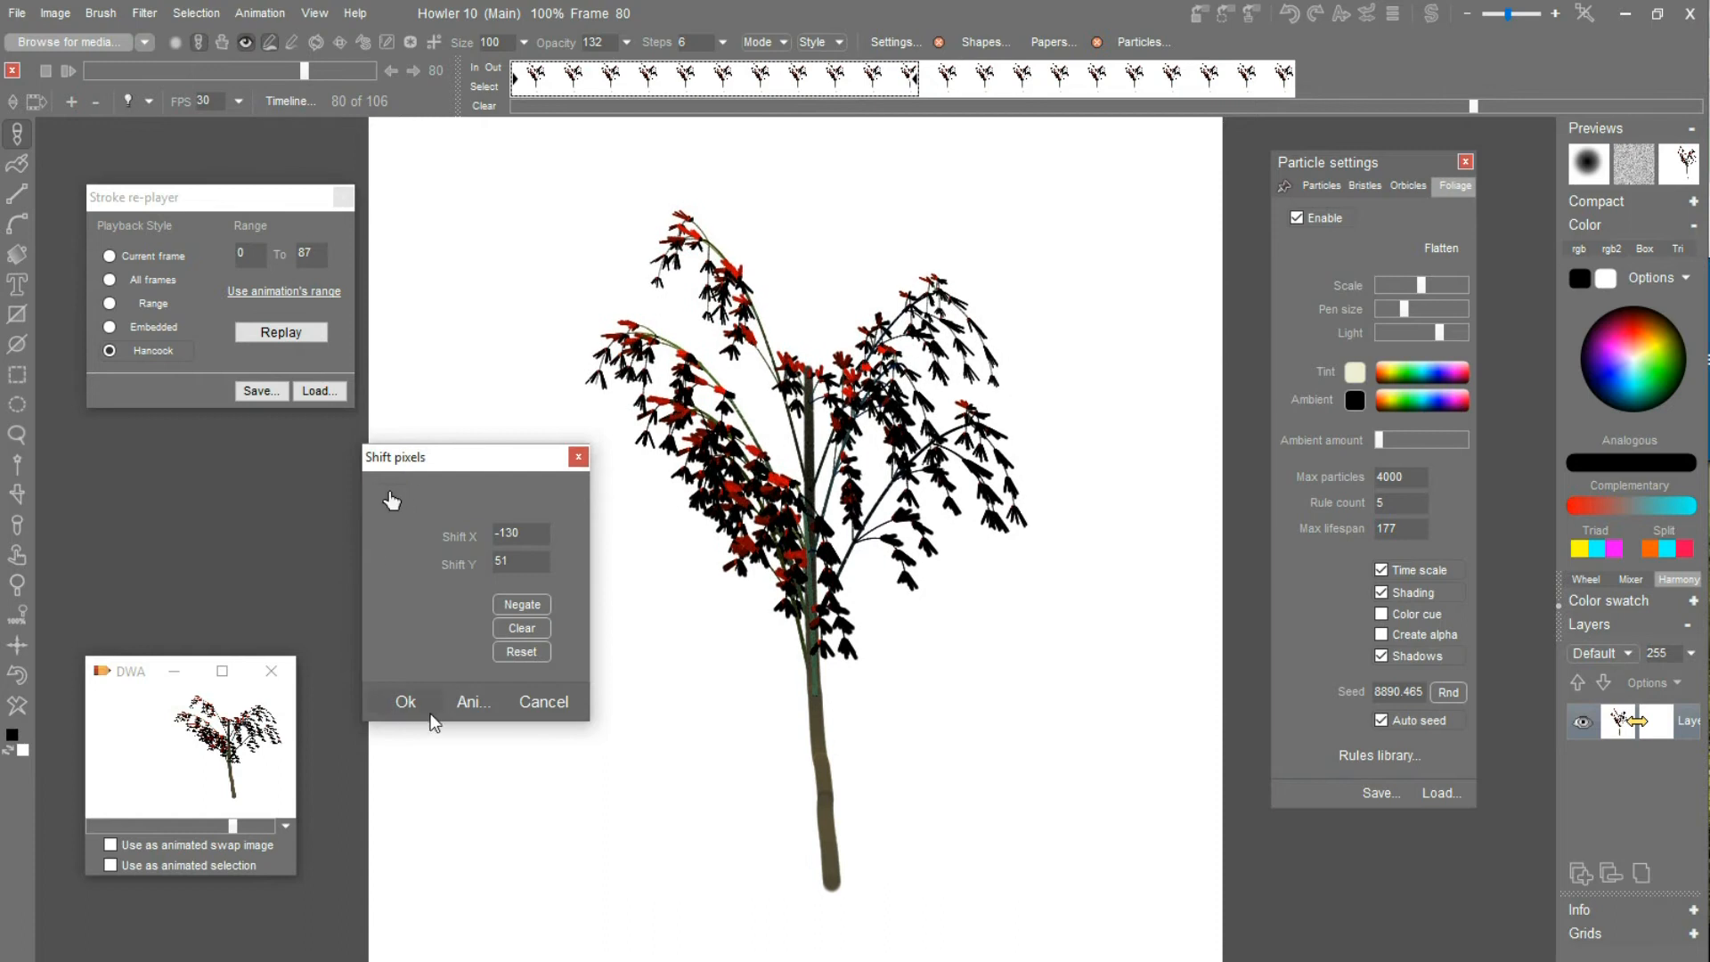
{"action": "left_click", "coordinate": [472, 708]}
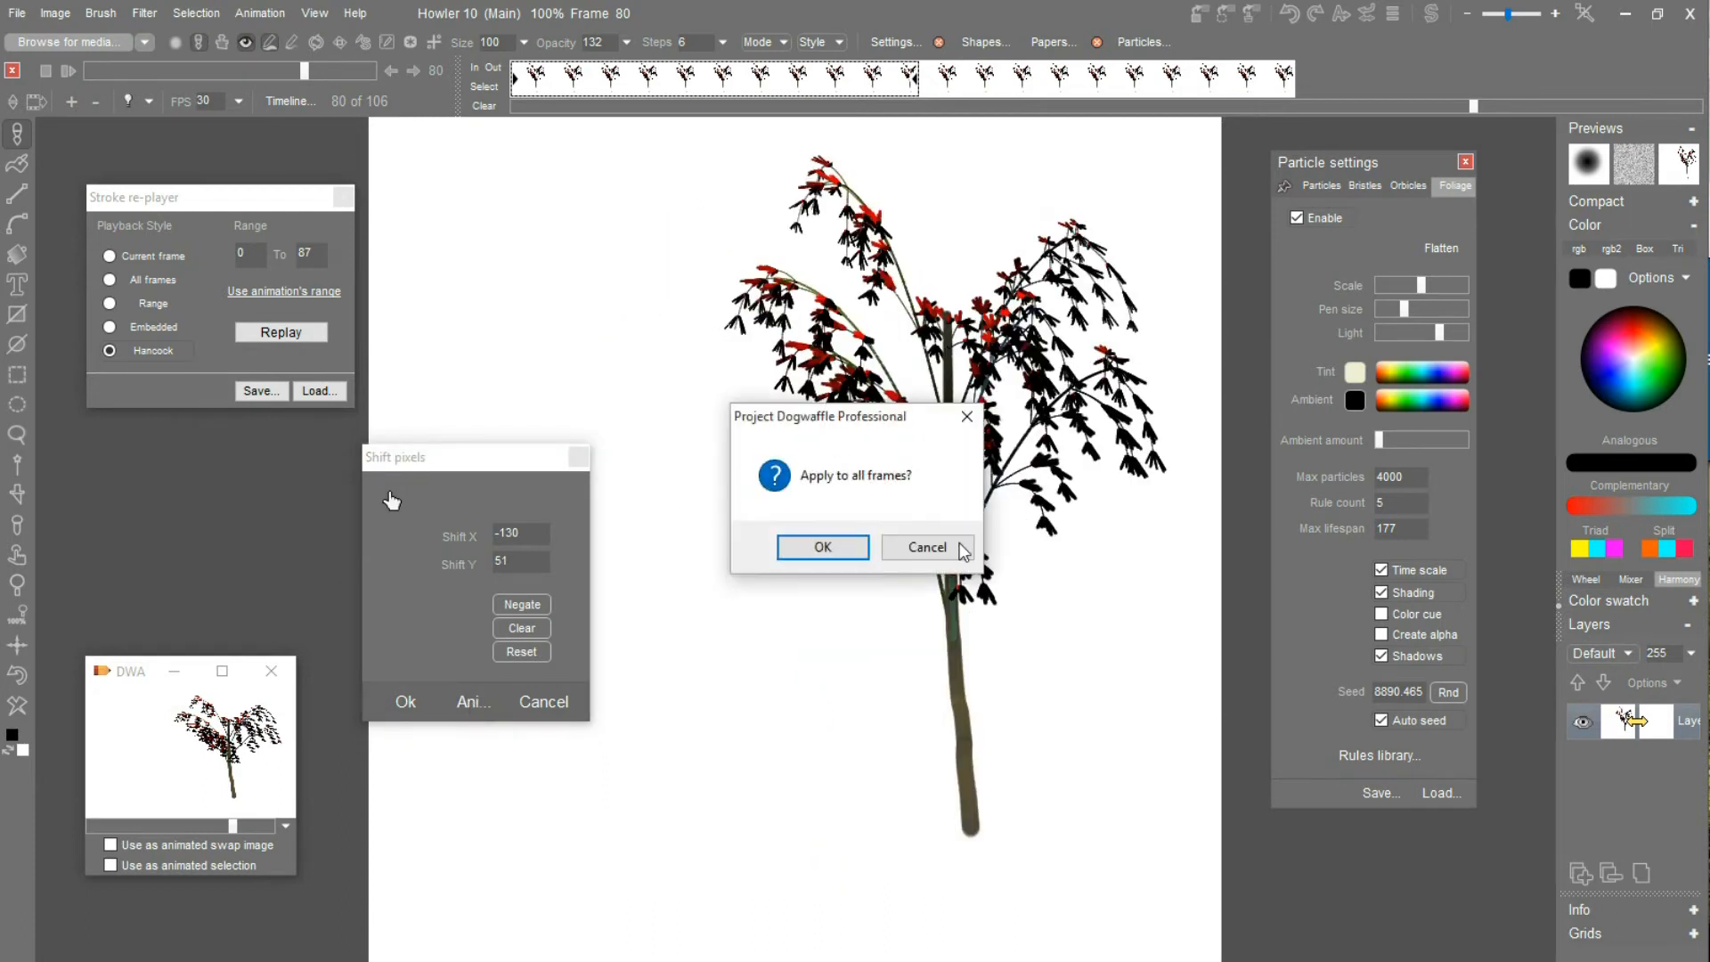
{"action": "left_click", "coordinate": [806, 546]}
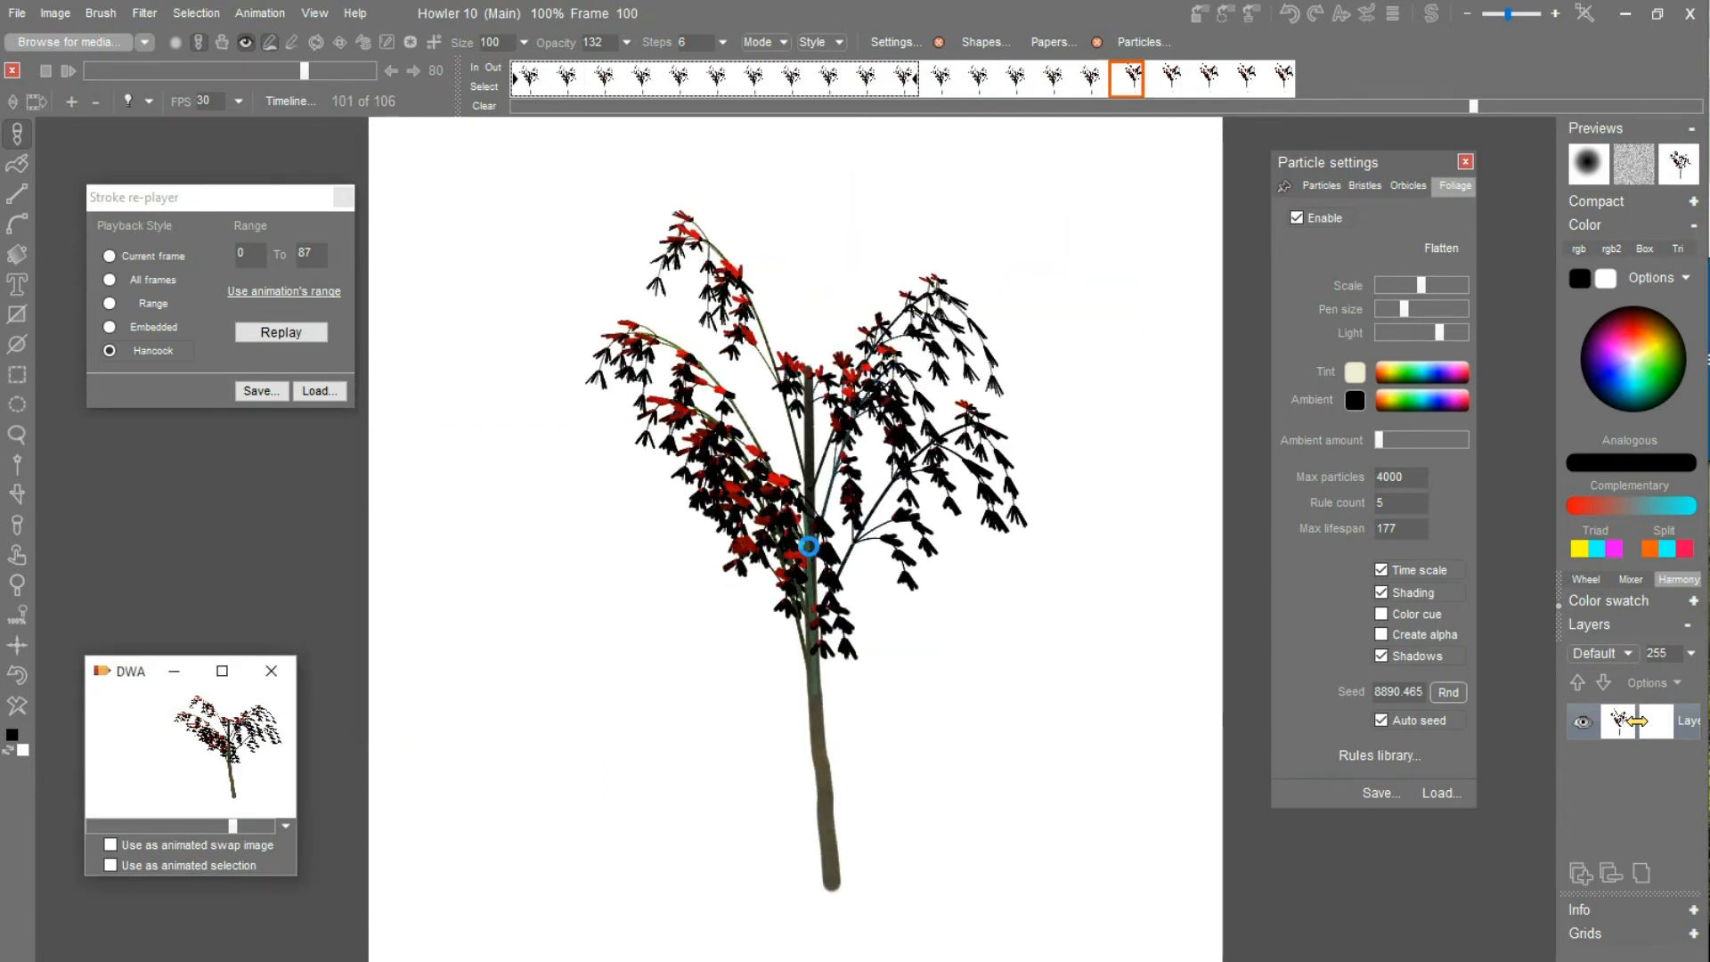
{"action": "left_click", "coordinate": [105, 72]}
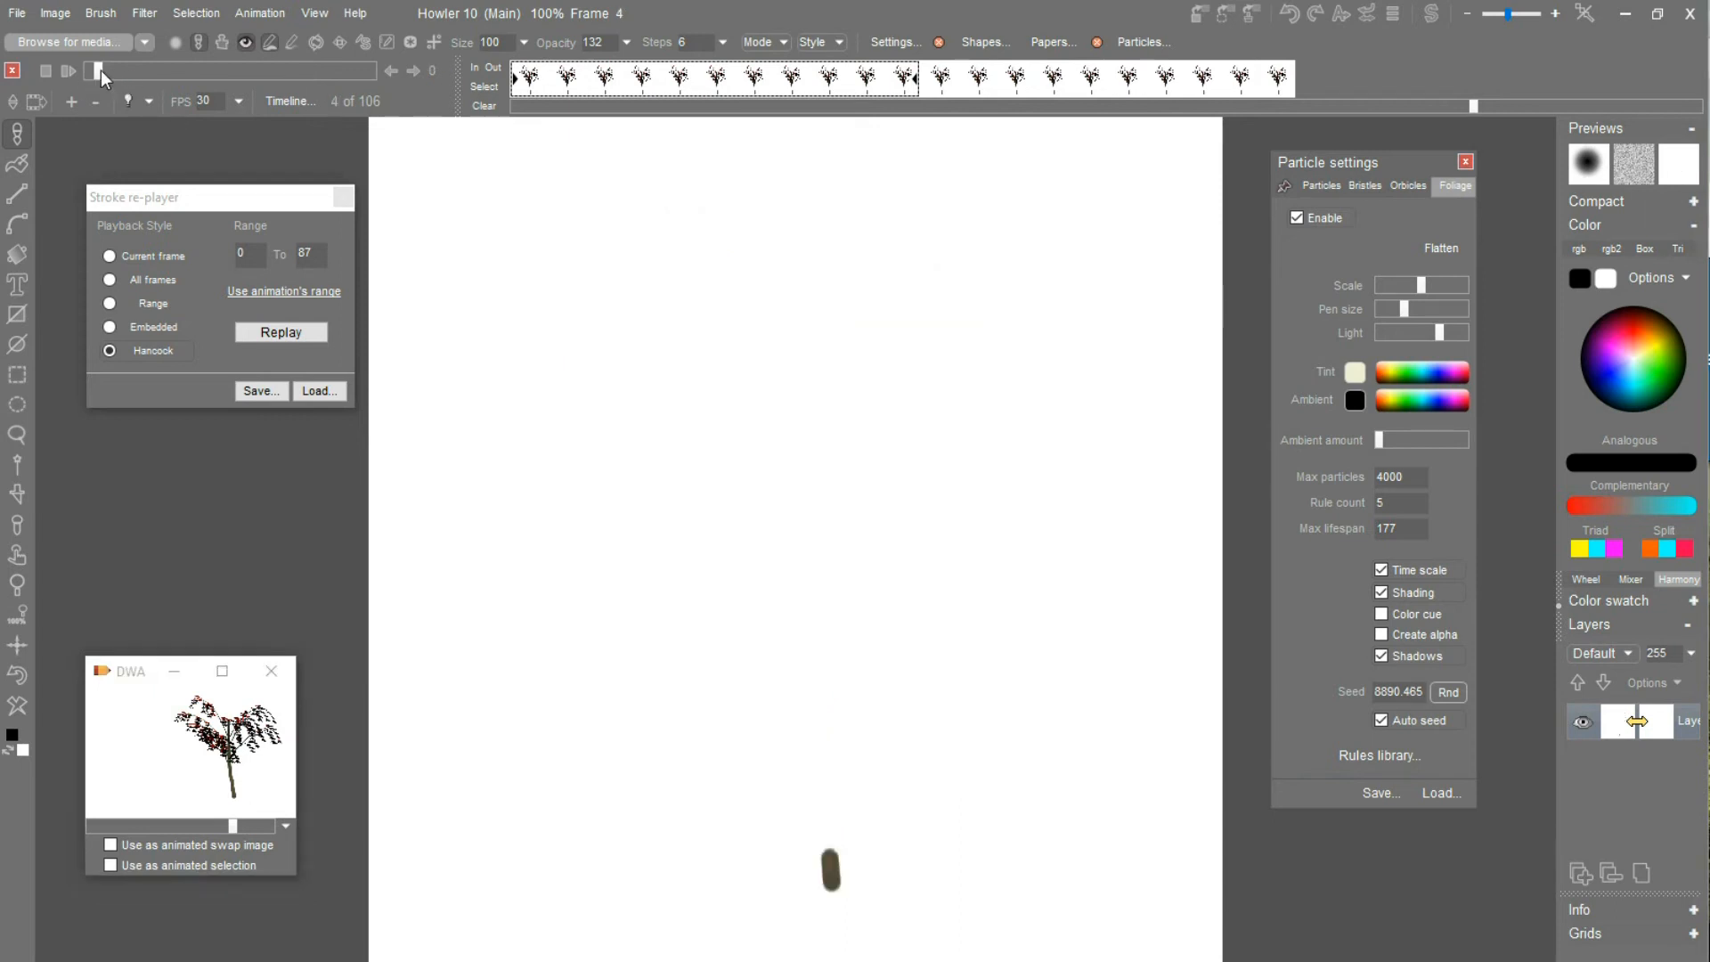
{"action": "mouse_move", "coordinate": [325, 69]}
{"action": "left_mouse_down"}
{"action": "mouse_move", "coordinate": [84, 70]}
{"action": "mouse_move", "coordinate": [378, 73]}
{"action": "mouse_move", "coordinate": [265, 76]}
{"action": "mouse_move", "coordinate": [373, 77]}
{"action": "mouse_move", "coordinate": [319, 78]}
{"action": "left_mouse_up"}
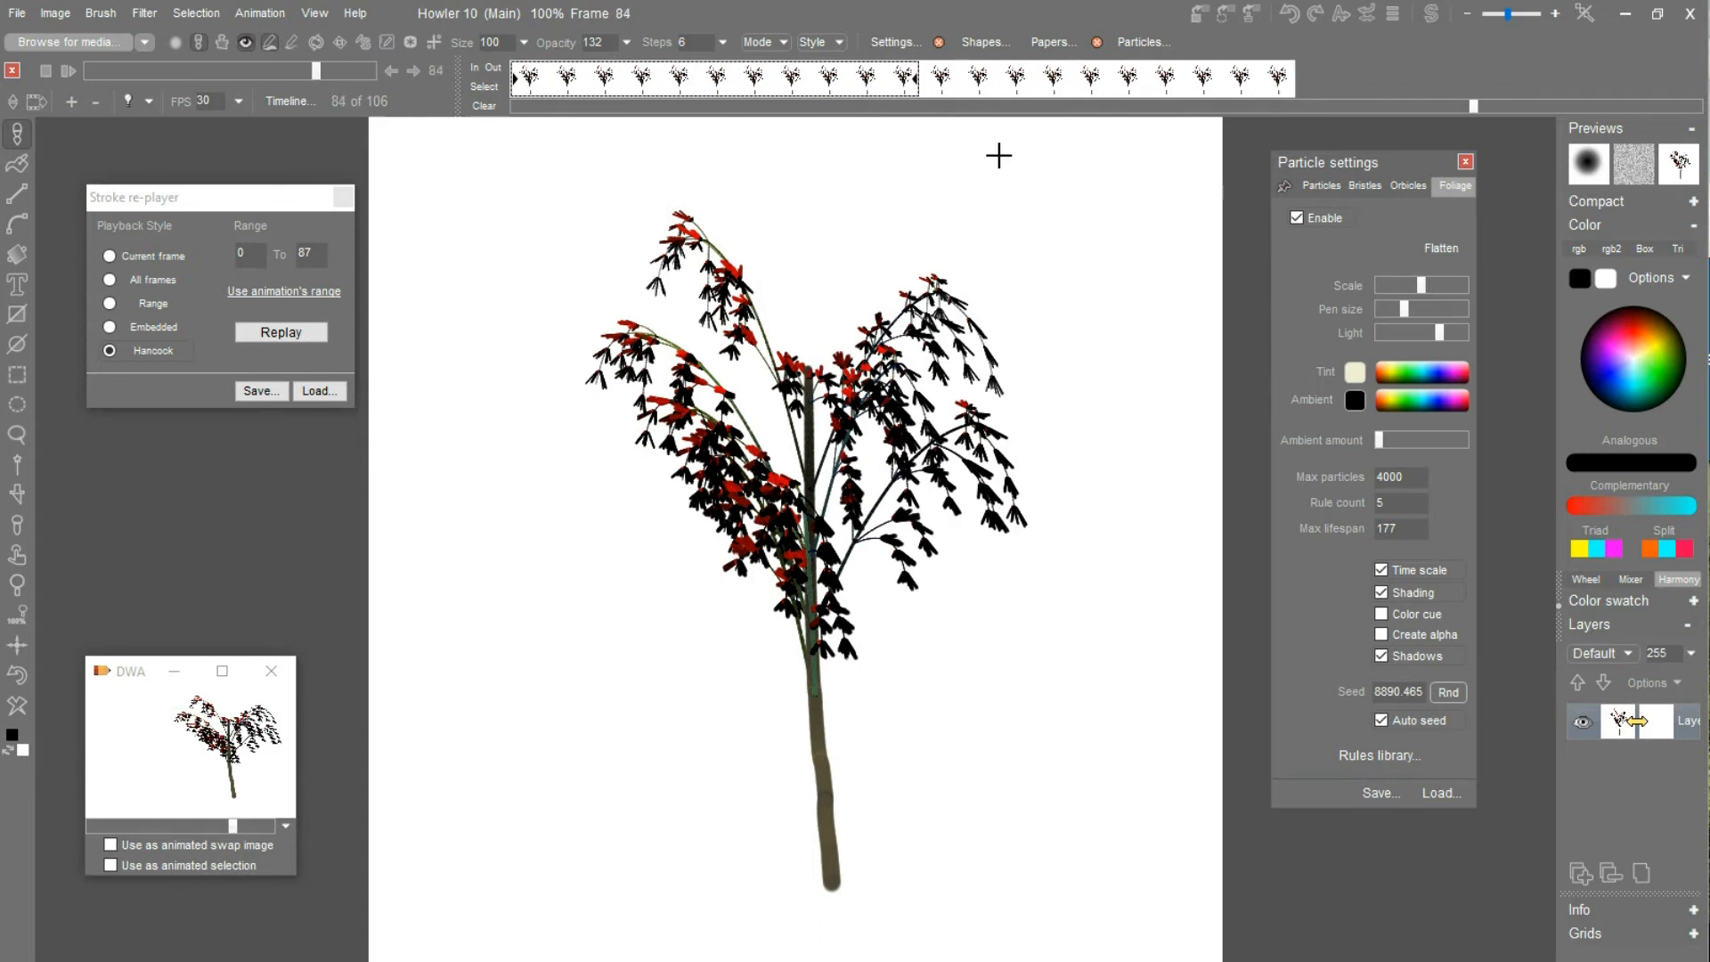
Extend the selected frame block to frame 105 and copy the block.
{"action": "left_click", "coordinate": [951, 84]}
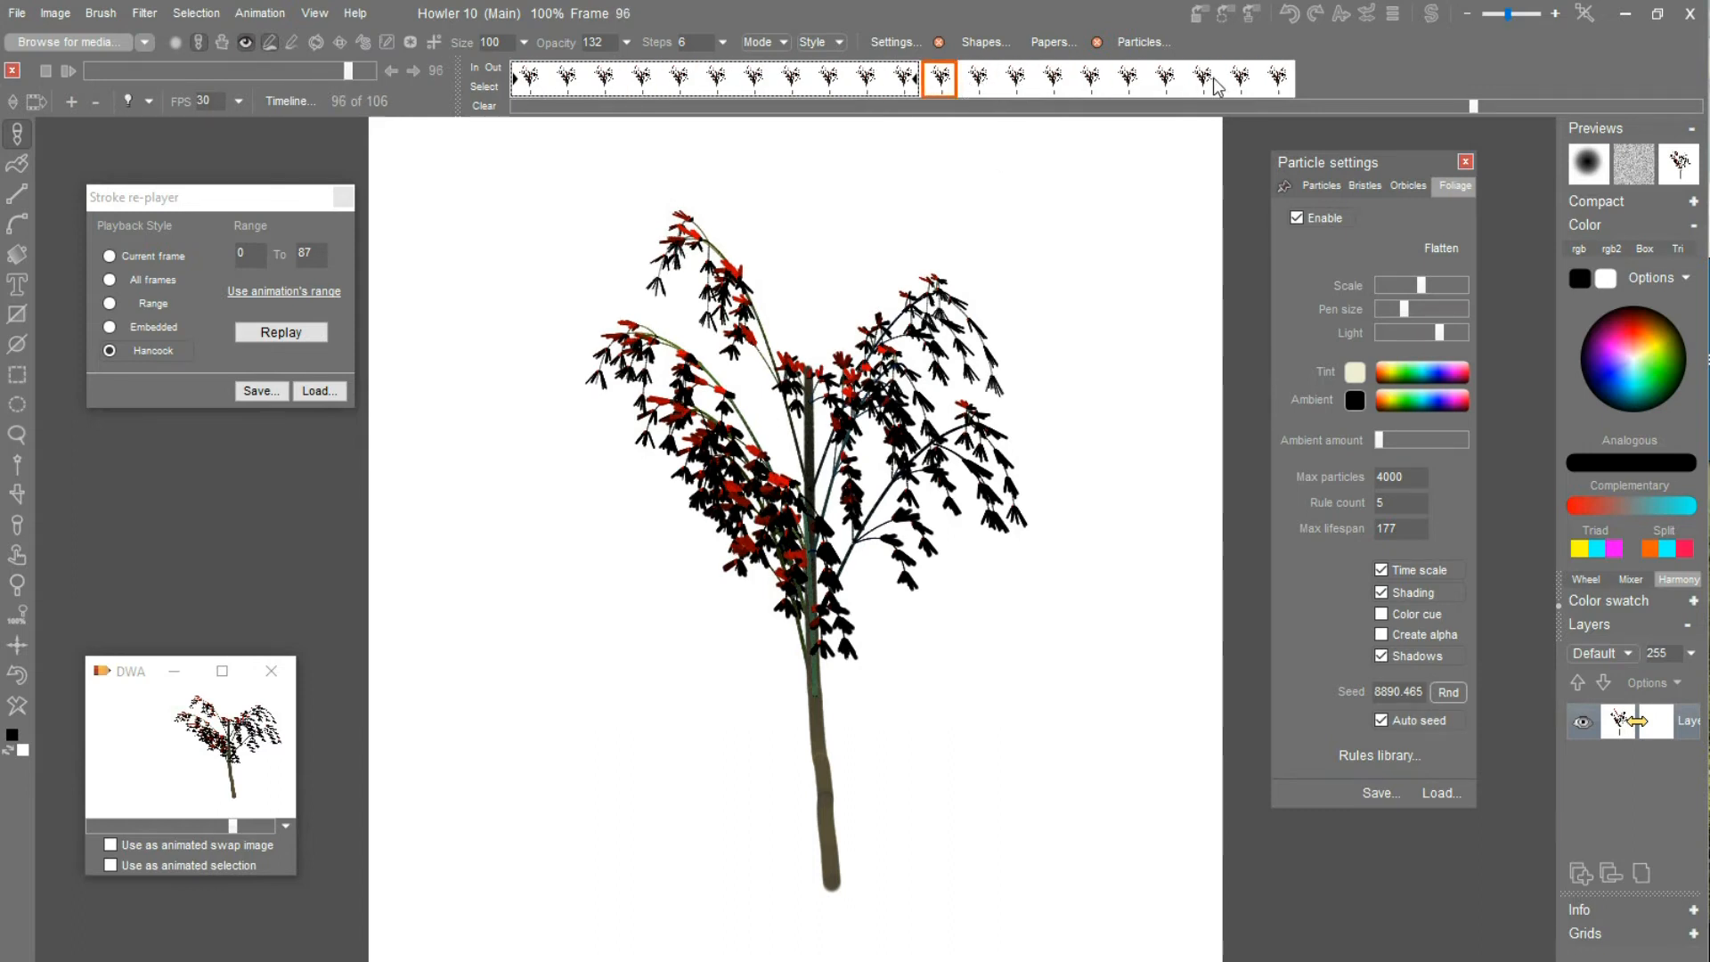
{"action": "left_click", "coordinate": [1280, 82]}
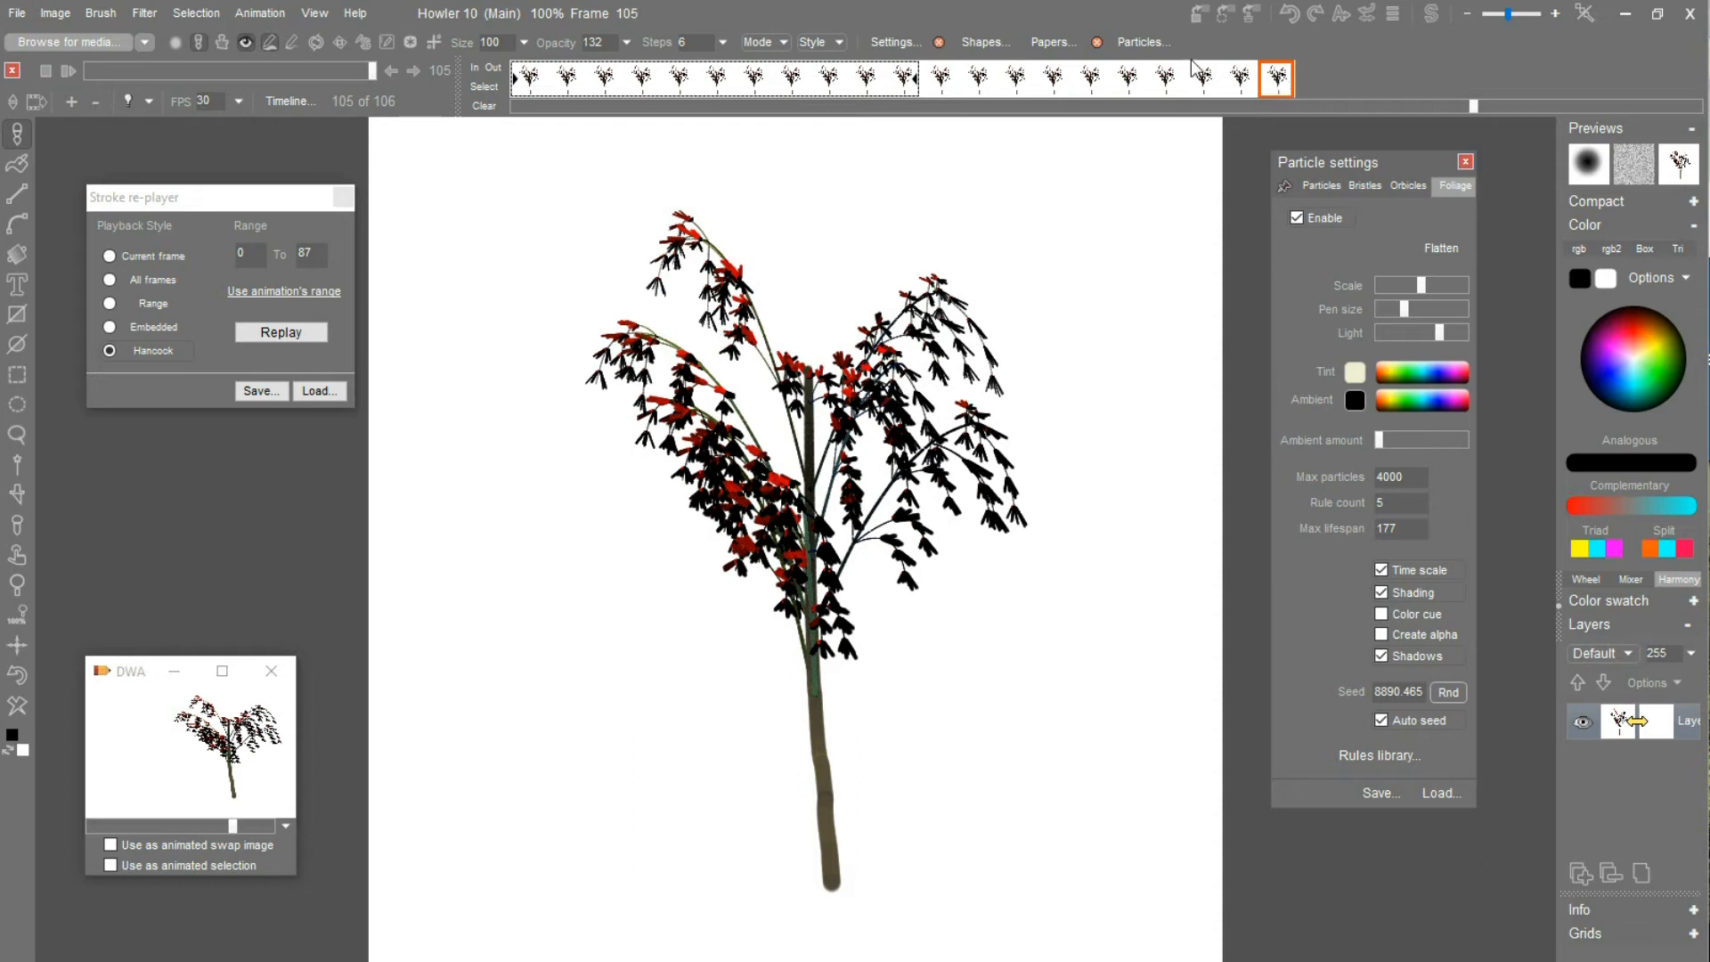
{"action": "left_click", "coordinate": [495, 67]}
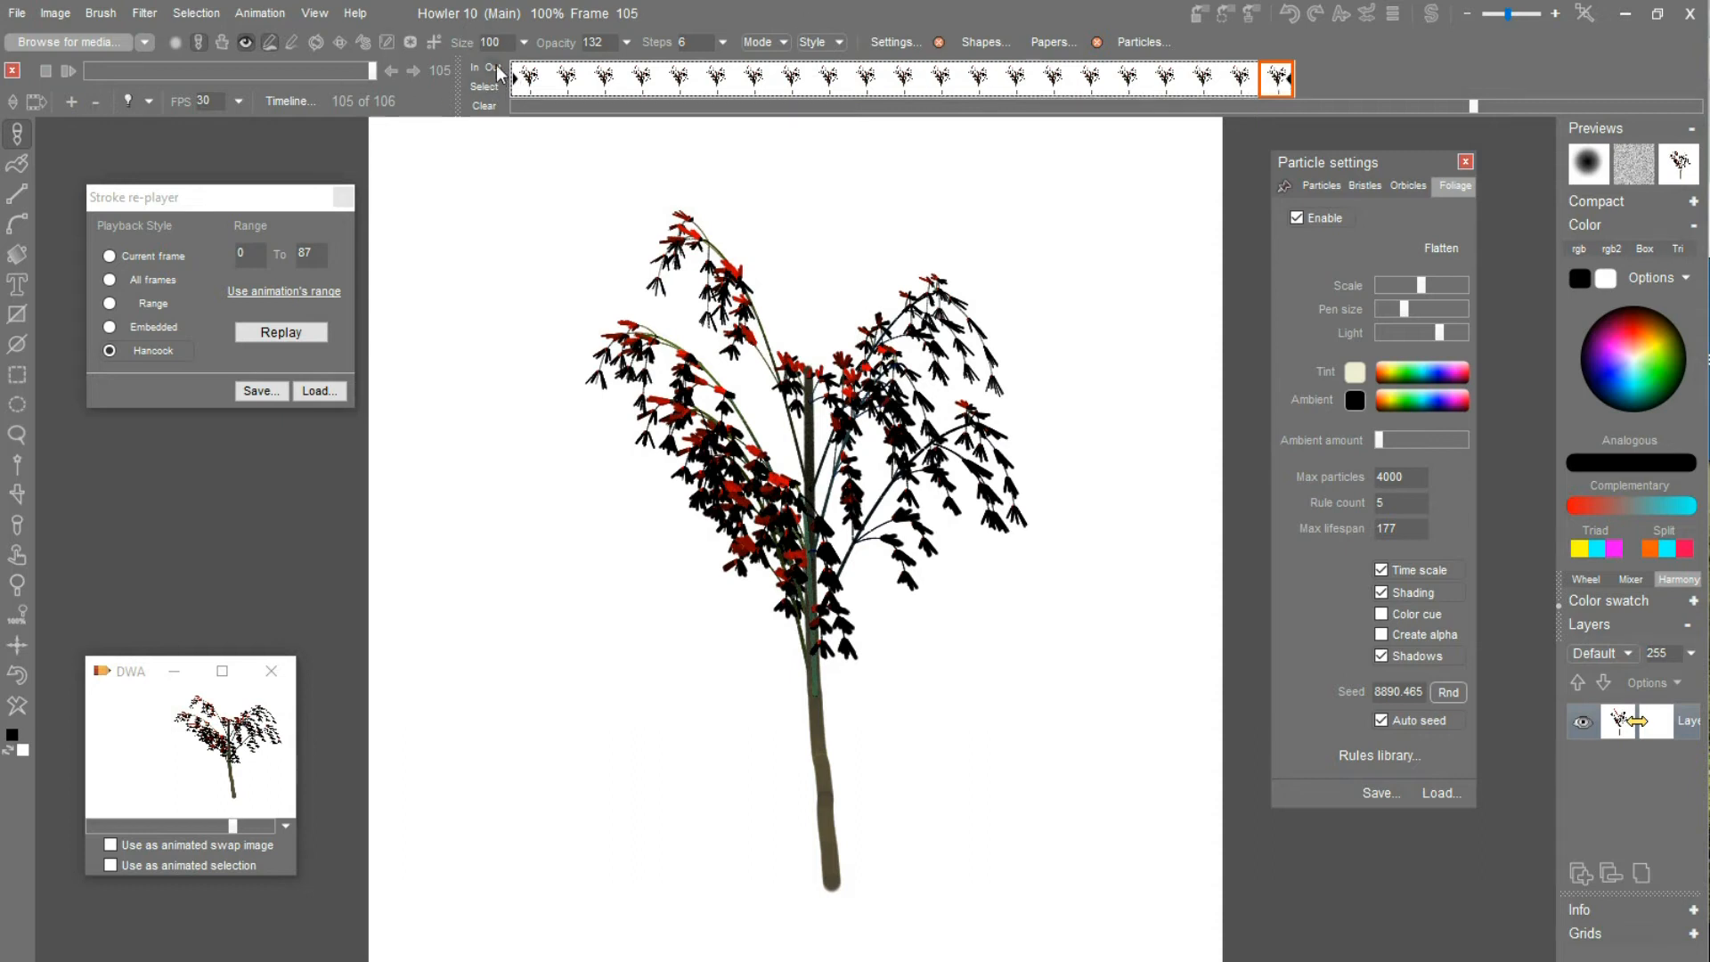
{"action": "right_click", "coordinate": [641, 78]}
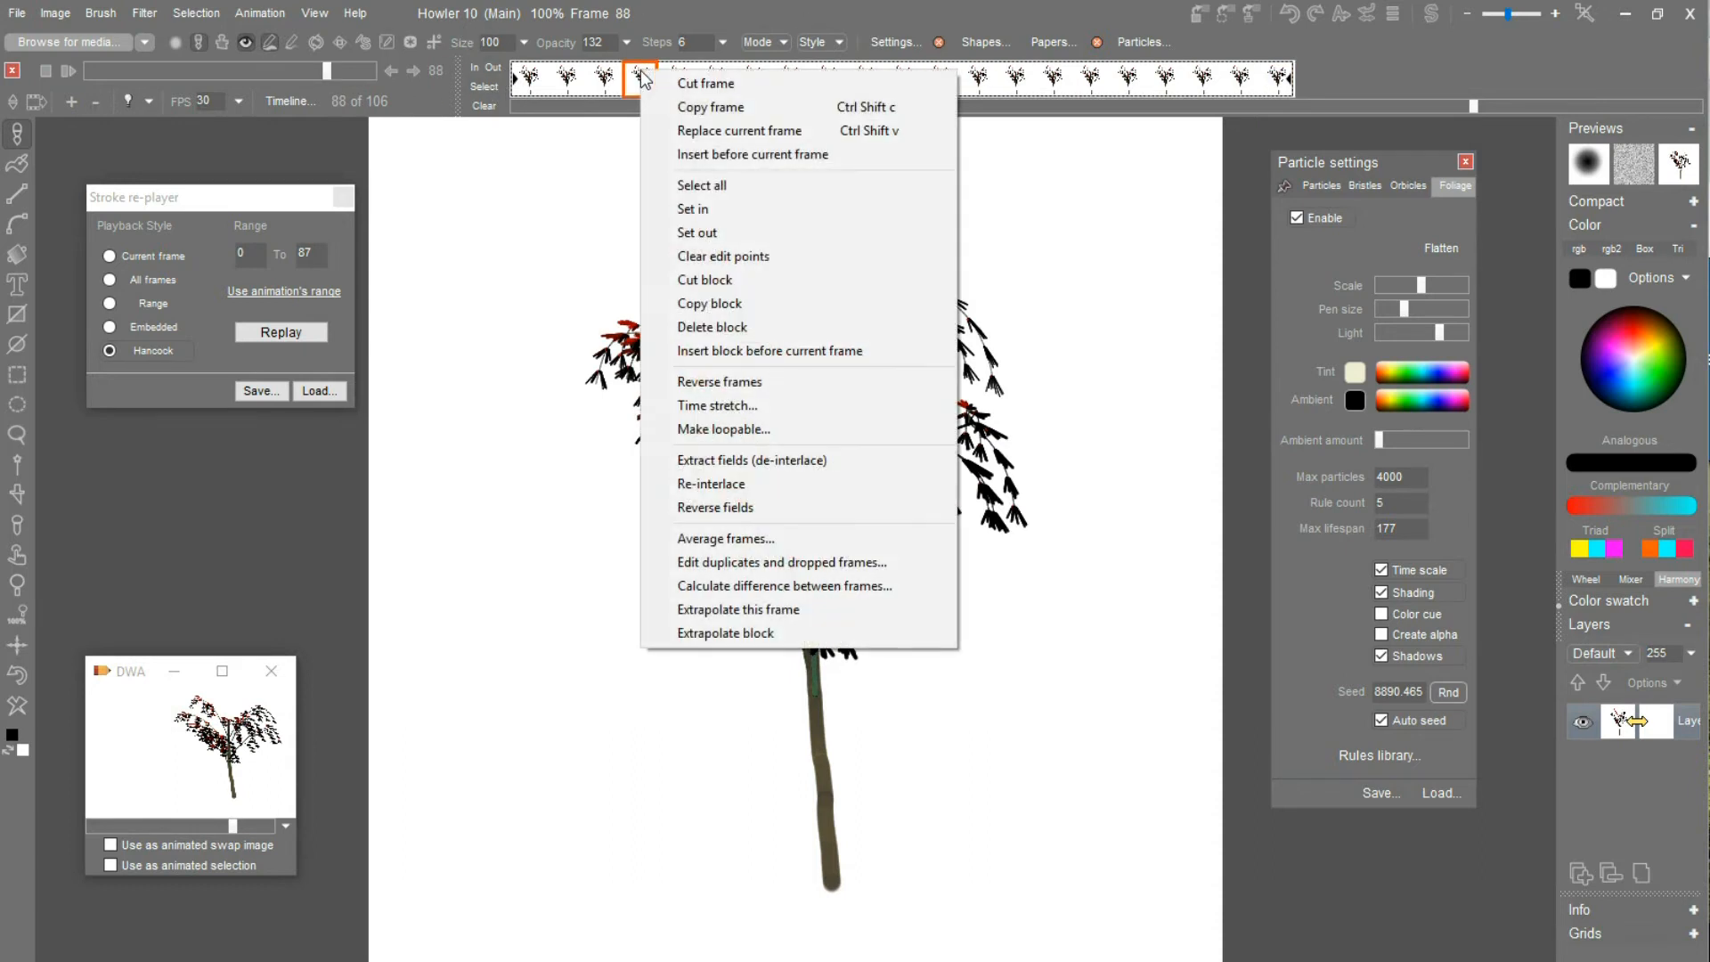
{"action": "left_click", "coordinate": [773, 302]}
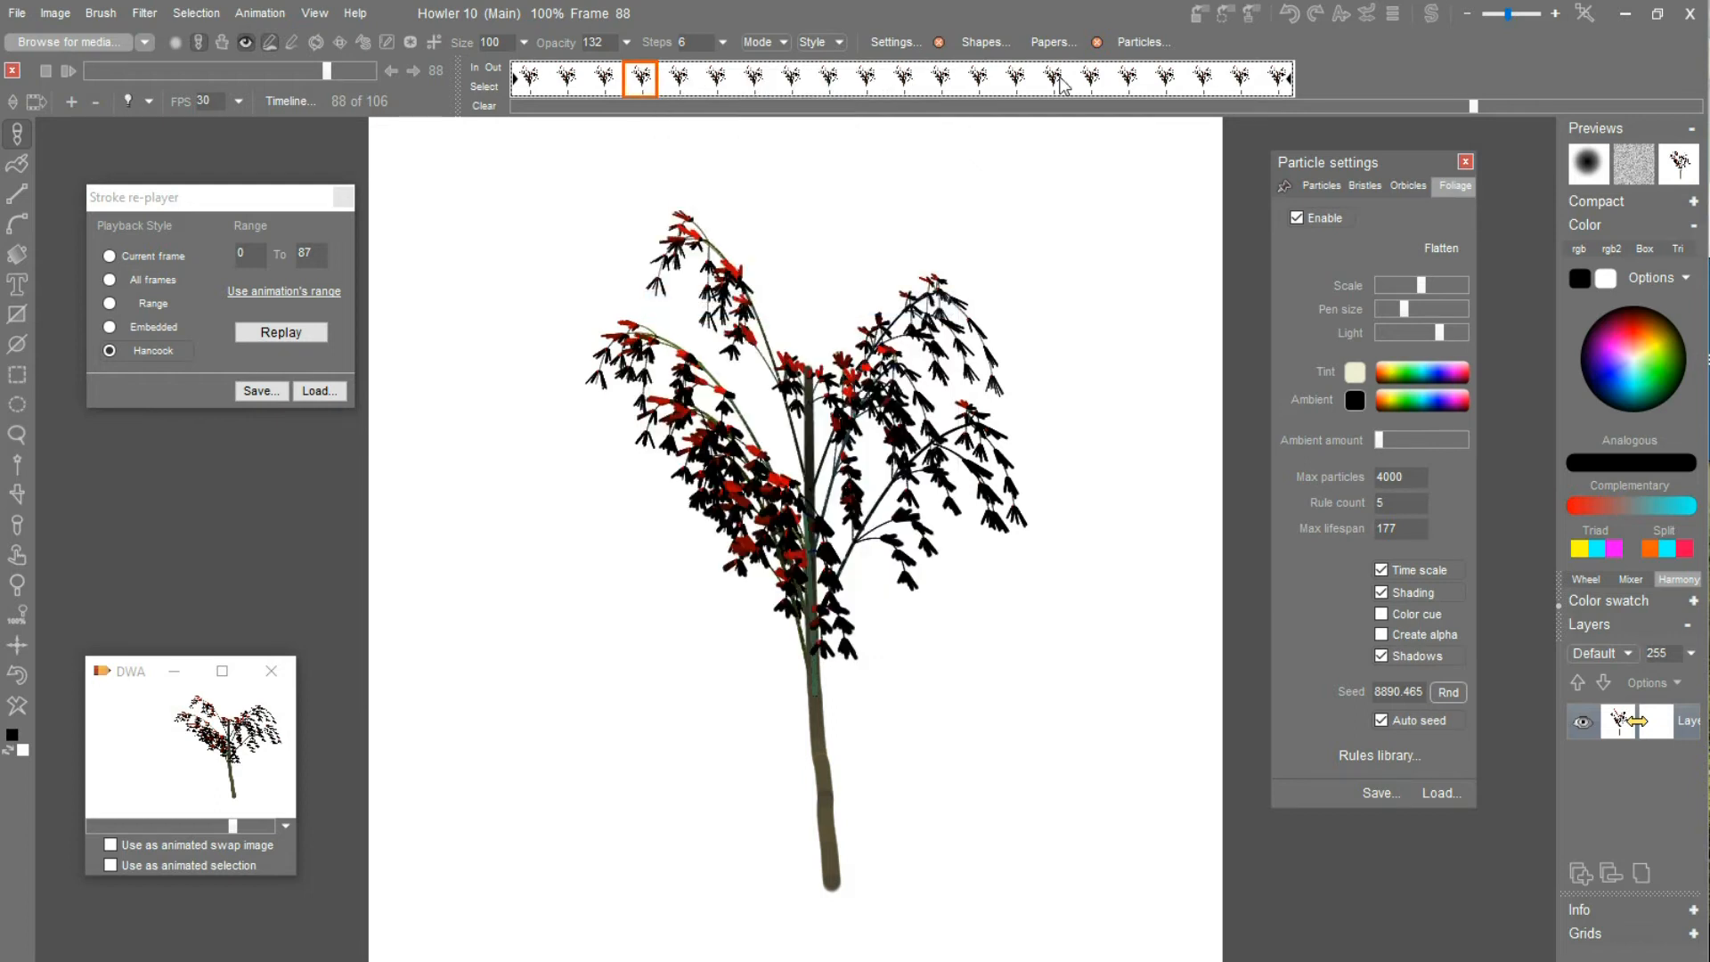
Insert the copied block before the last frame, 105, and scrub the lengthened animation to frame 119.
{"action": "left_click", "coordinate": [1279, 79]}
{"action": "right_click", "coordinate": [1281, 84]}
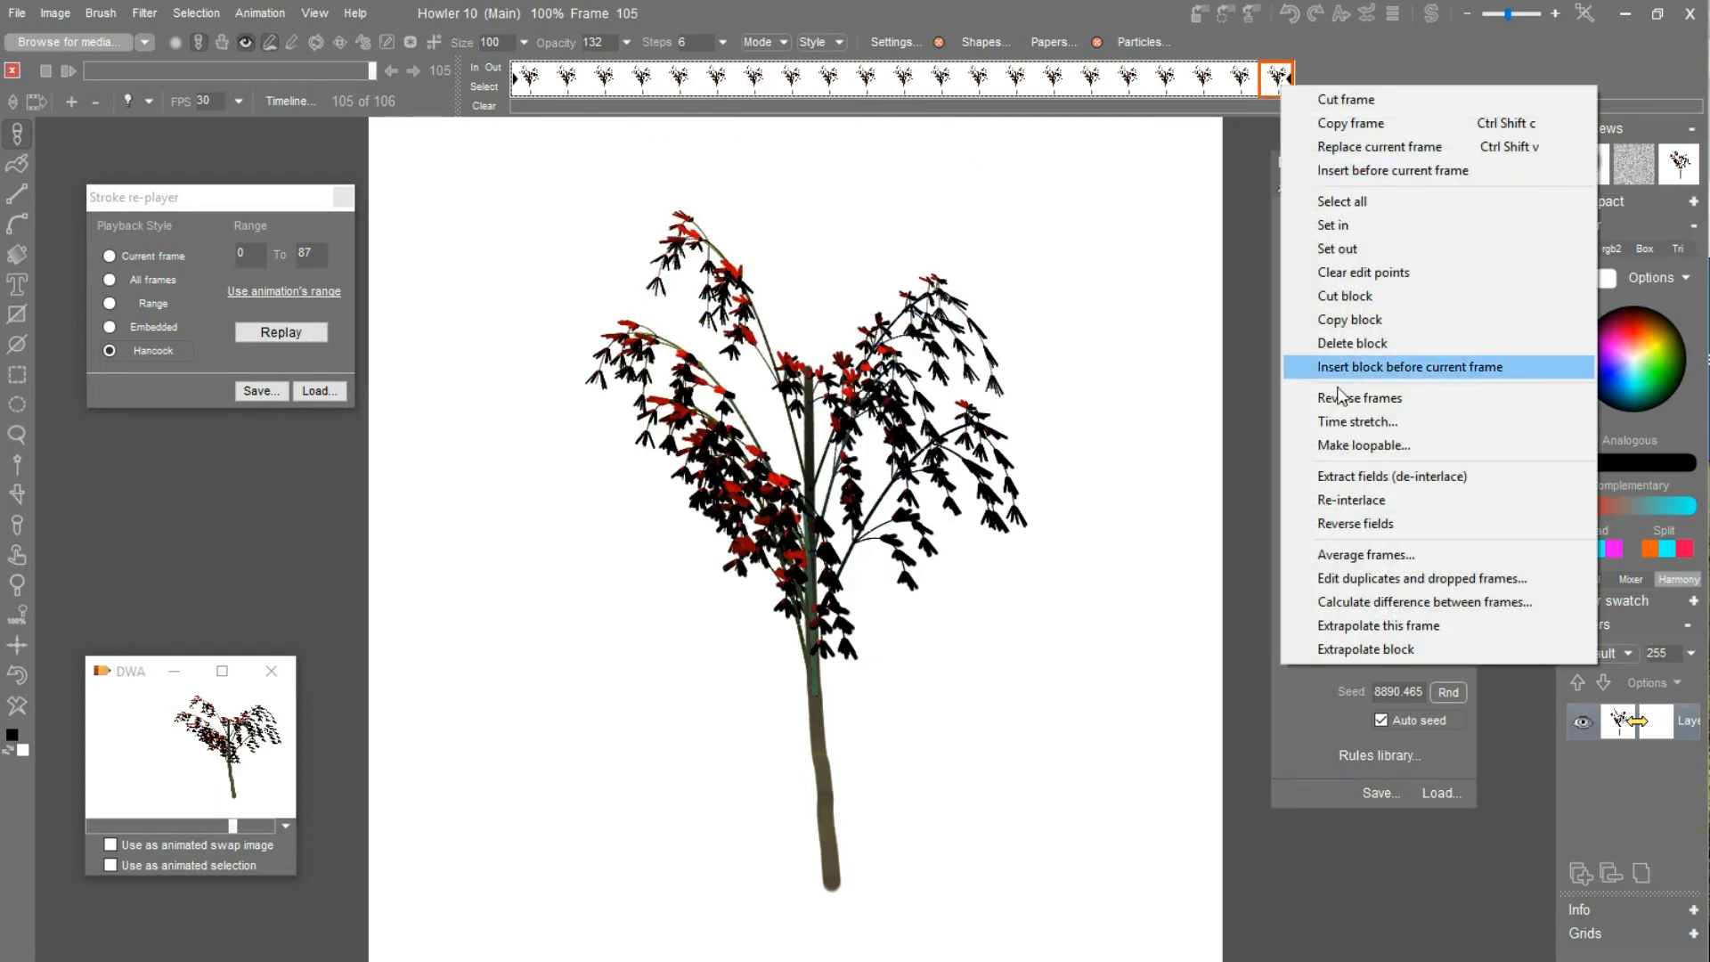
{"action": "left_click", "coordinate": [1405, 368]}
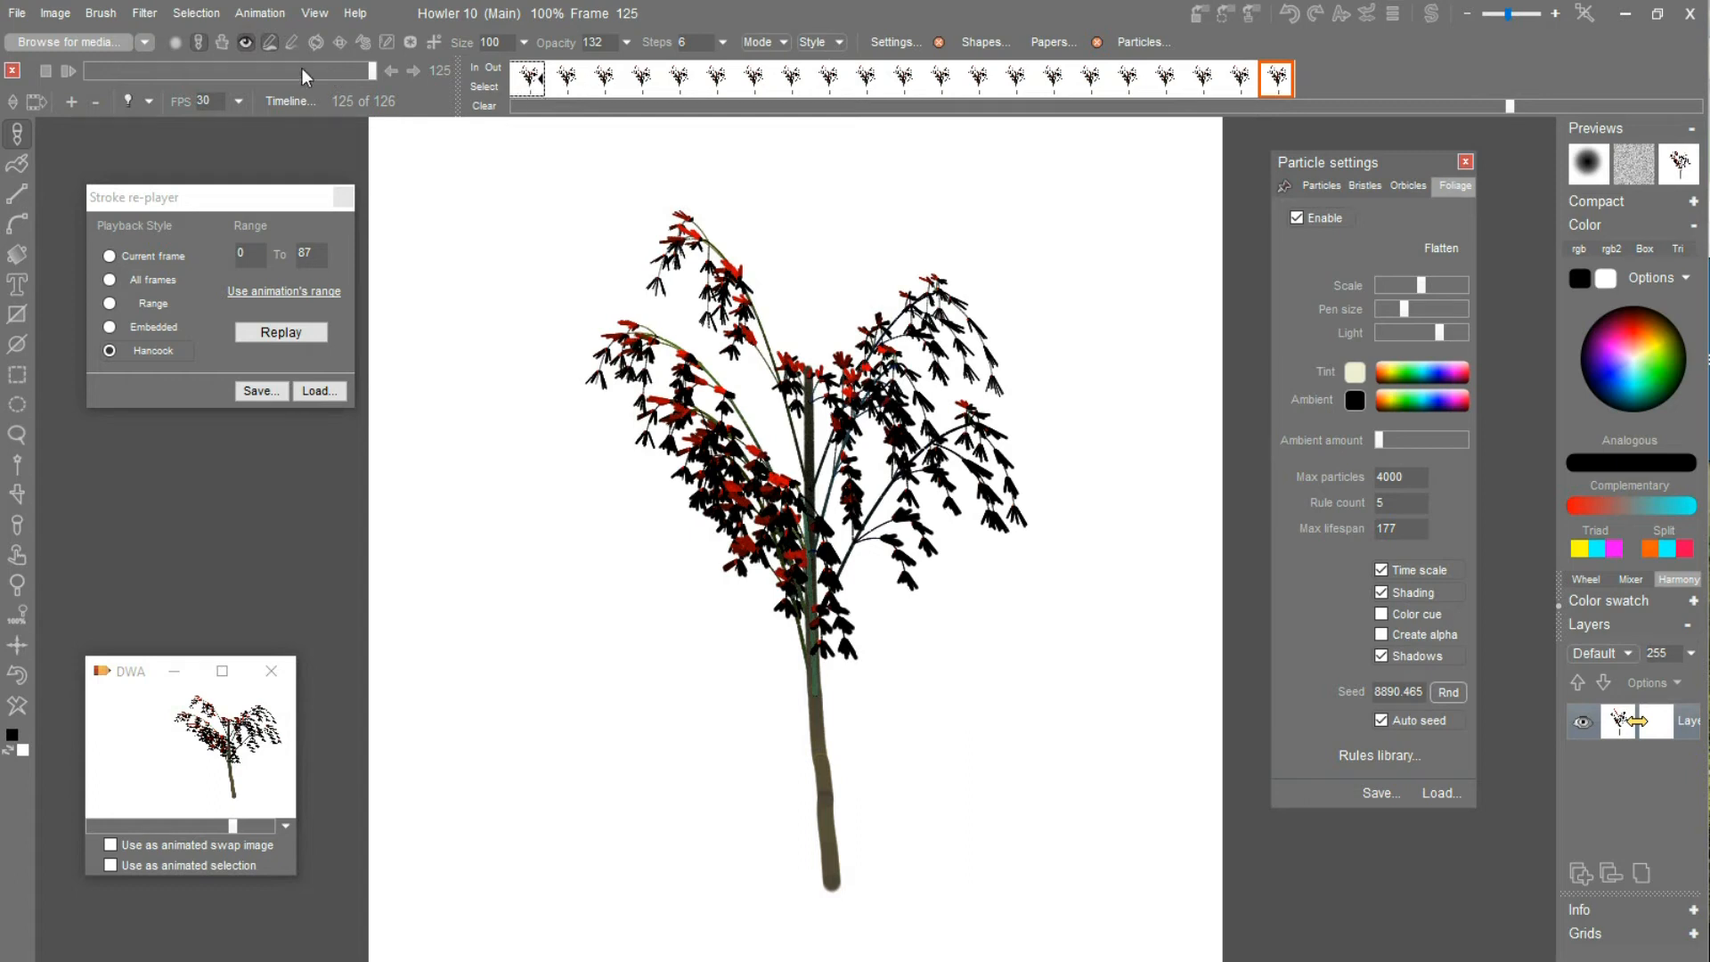
{"action": "left_click_drag", "start_coordinate": [372, 69], "coordinate": [408, 68]}
{"action": "mouse_move", "coordinate": [369, 70]}
{"action": "left_mouse_down"}
{"action": "mouse_move", "coordinate": [244, 72]}
{"action": "mouse_move", "coordinate": [397, 72]}
{"action": "mouse_move", "coordinate": [298, 70]}
{"action": "mouse_move", "coordinate": [360, 71]}
{"action": "left_mouse_up"}
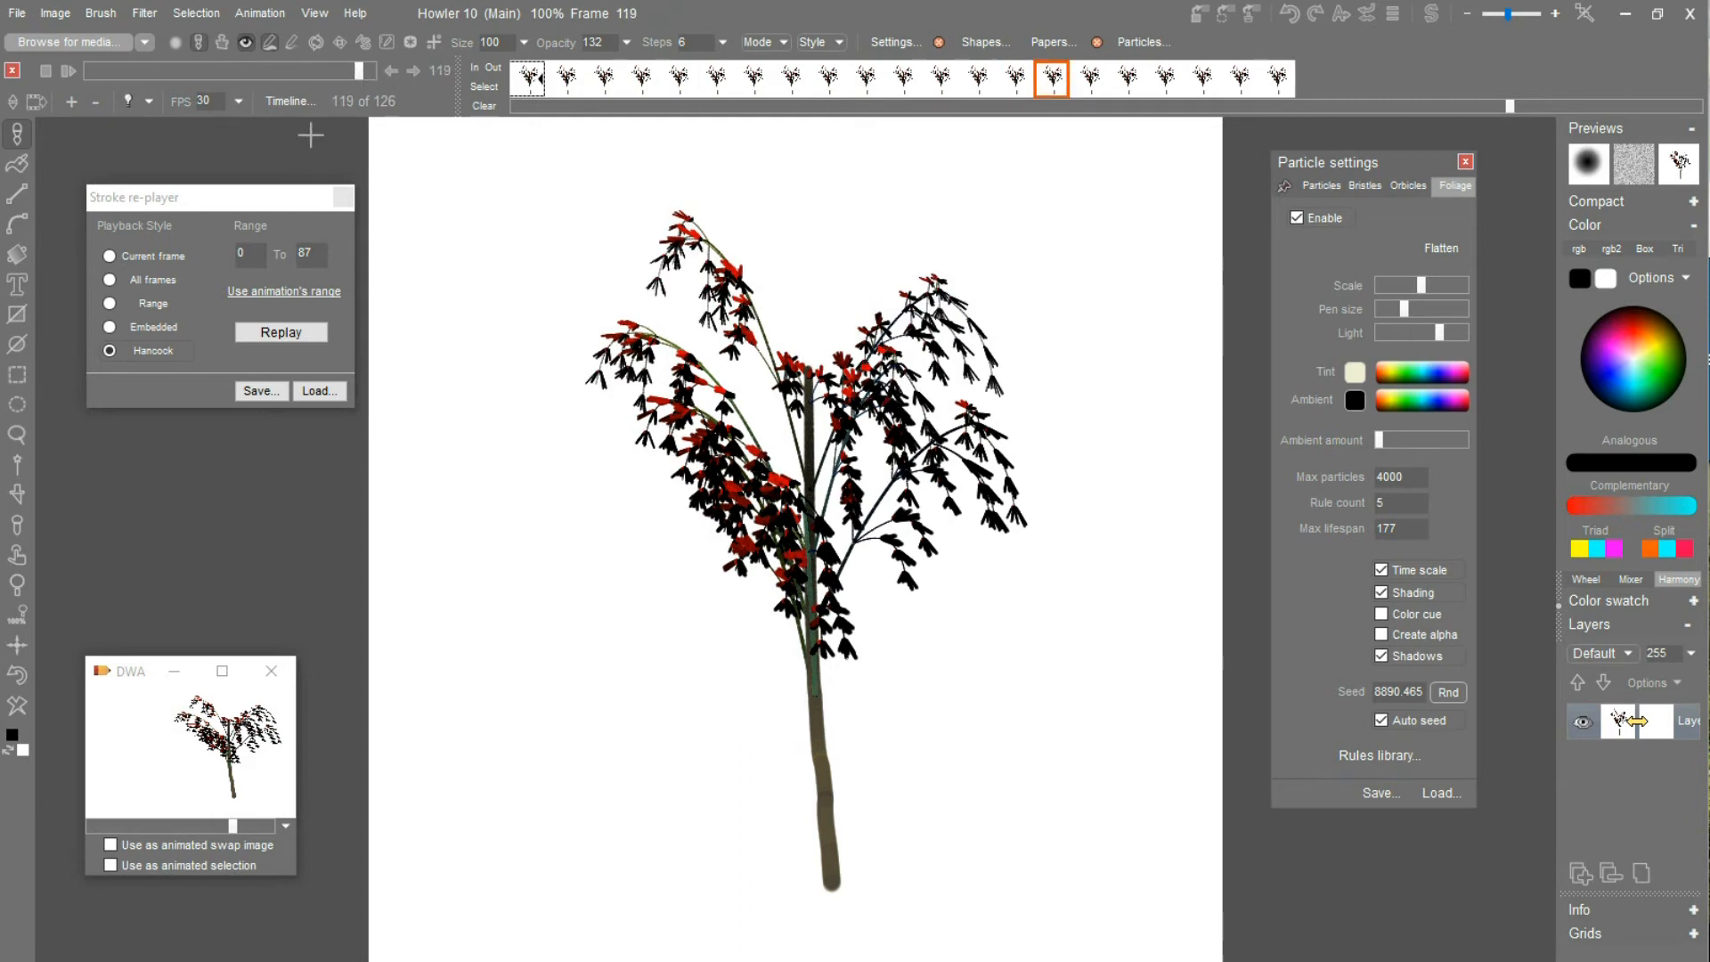
Open the timeline editor and choose the Color add filter.
{"action": "left_click", "coordinate": [292, 100]}
{"action": "left_click_drag", "start_coordinate": [339, 141], "coordinate": [152, 173]}
{"action": "left_click", "coordinate": [125, 205]}
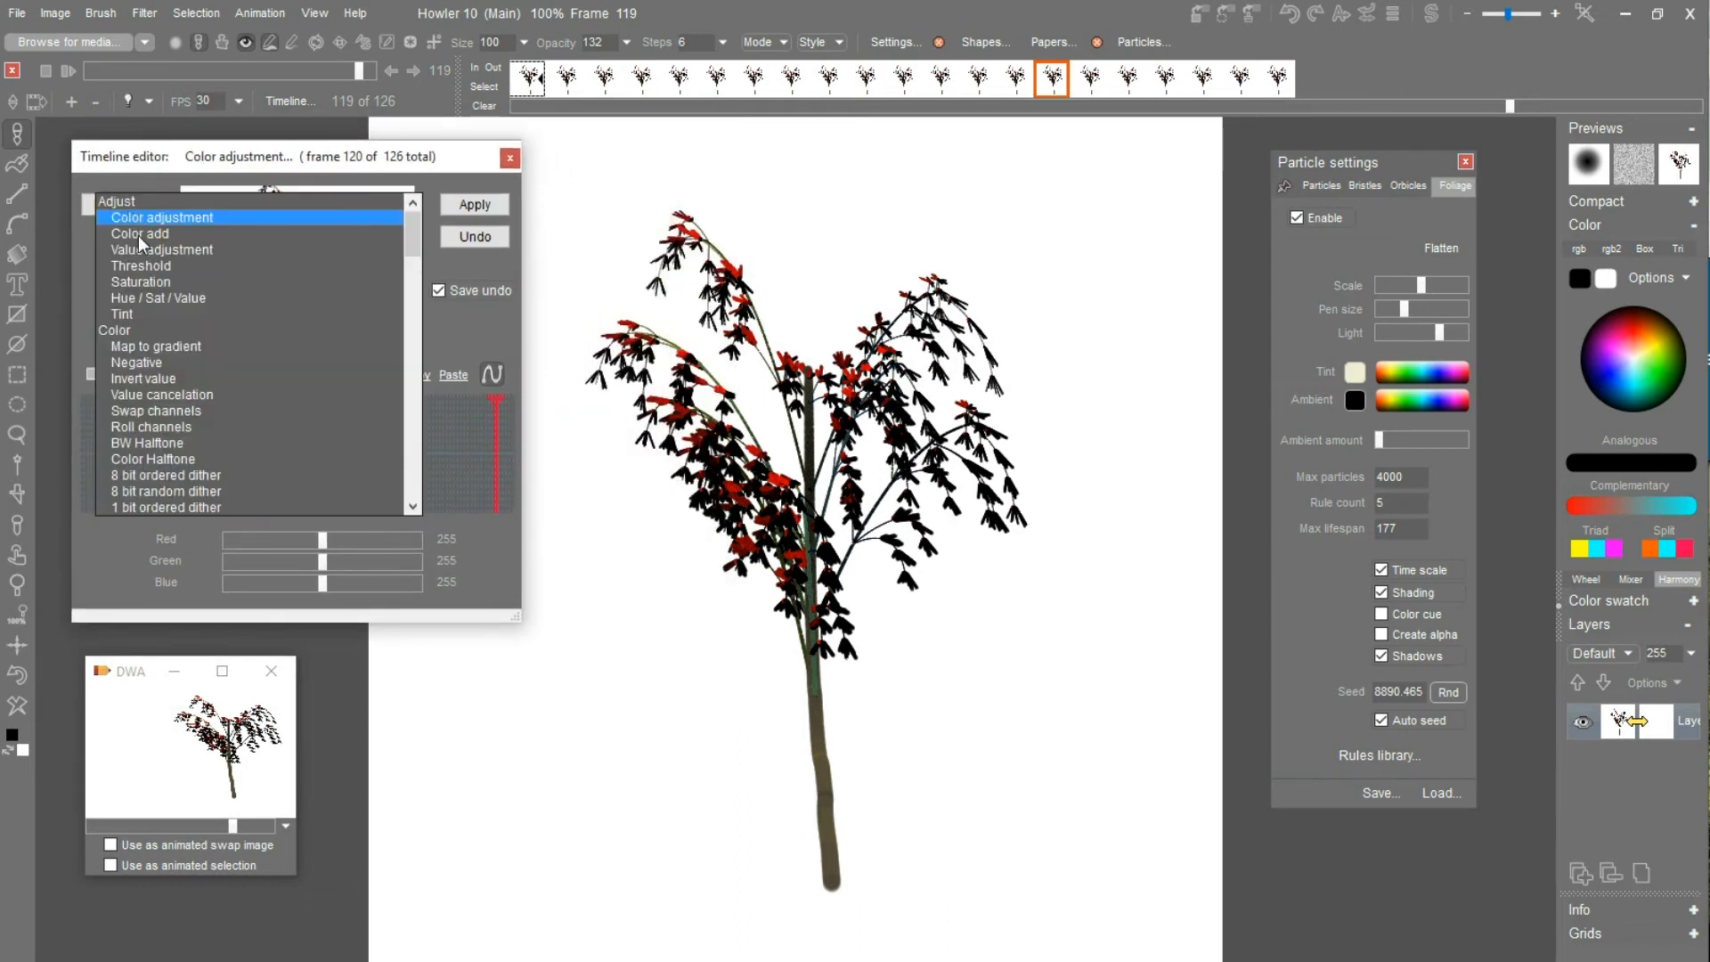
{"action": "left_click", "coordinate": [140, 235]}
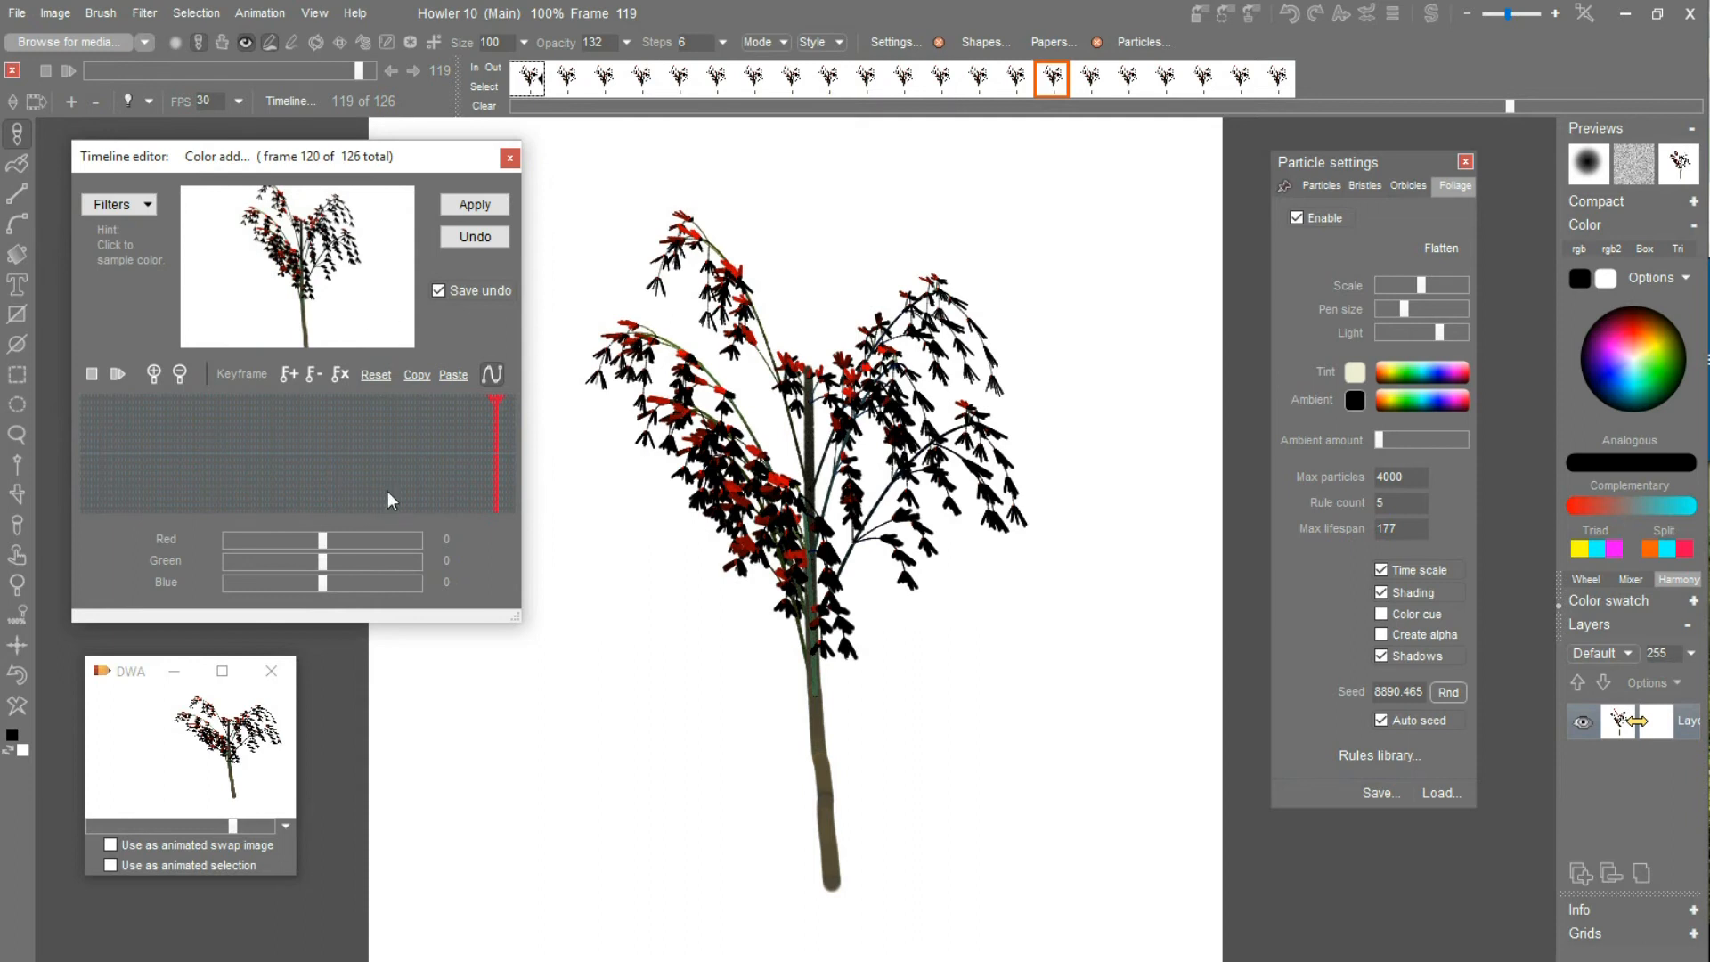
Set red, green and blue to 255 and keyframe them at the last frame, 126.
{"action": "left_click_drag", "start_coordinate": [323, 540], "coordinate": [482, 582]}
{"action": "left_click", "coordinate": [338, 545]}
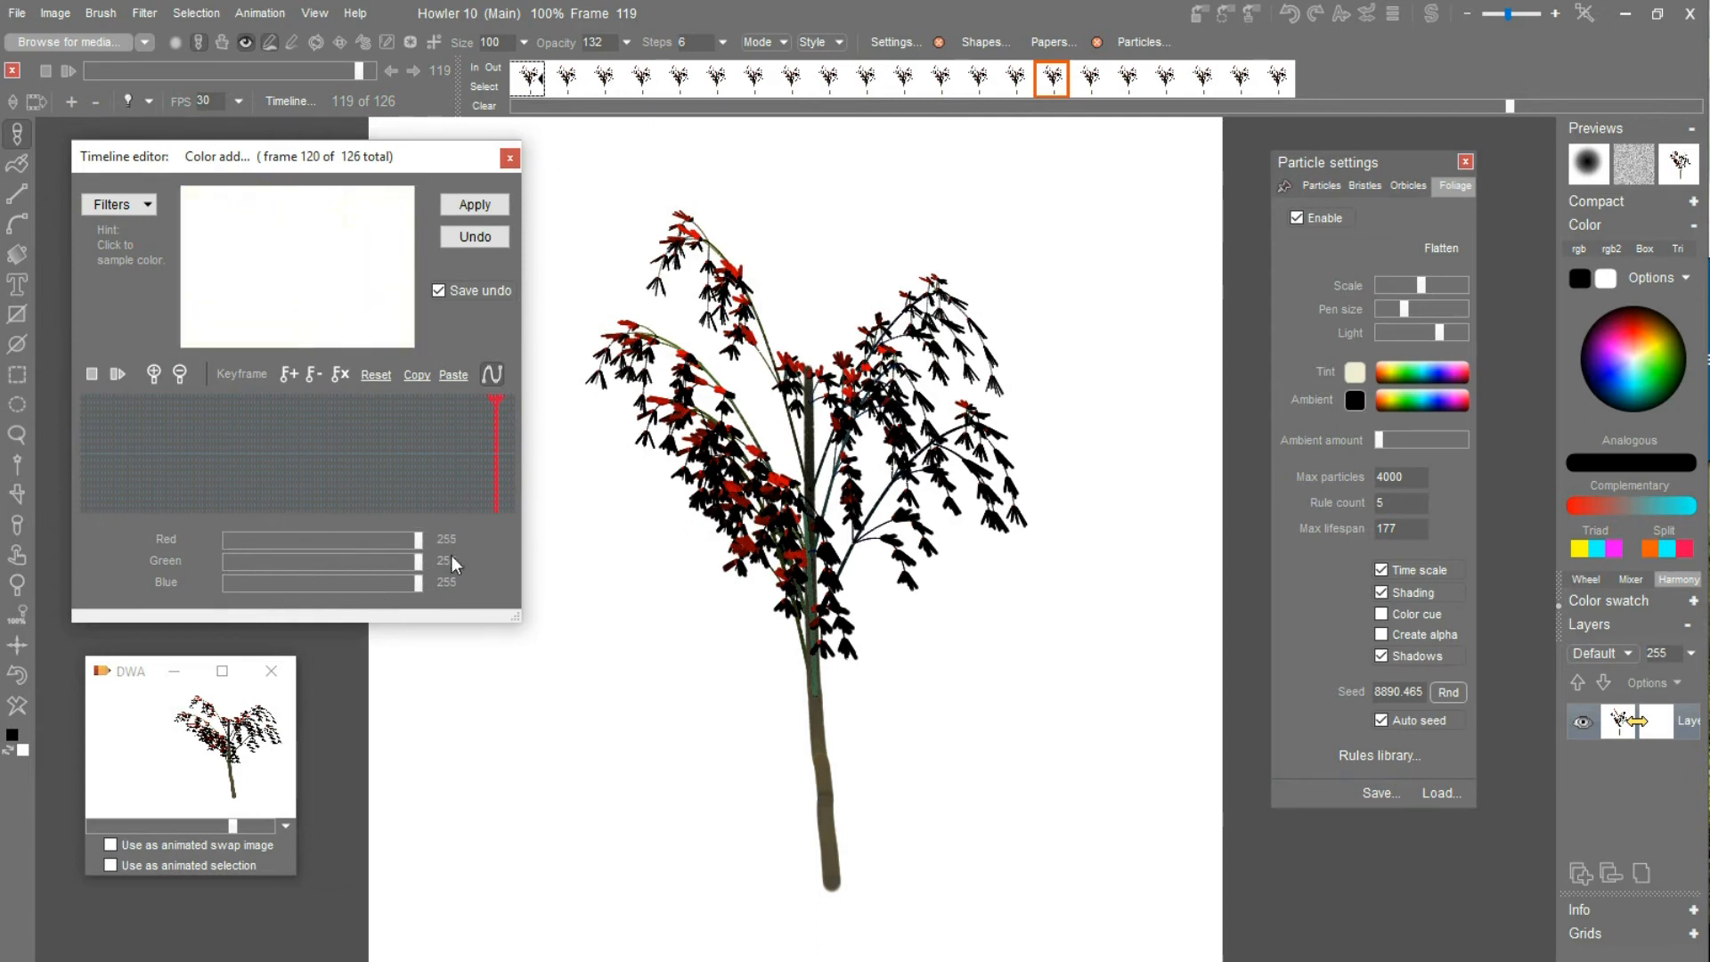
{"action": "left_click_drag", "start_coordinate": [393, 447], "coordinate": [515, 438]}
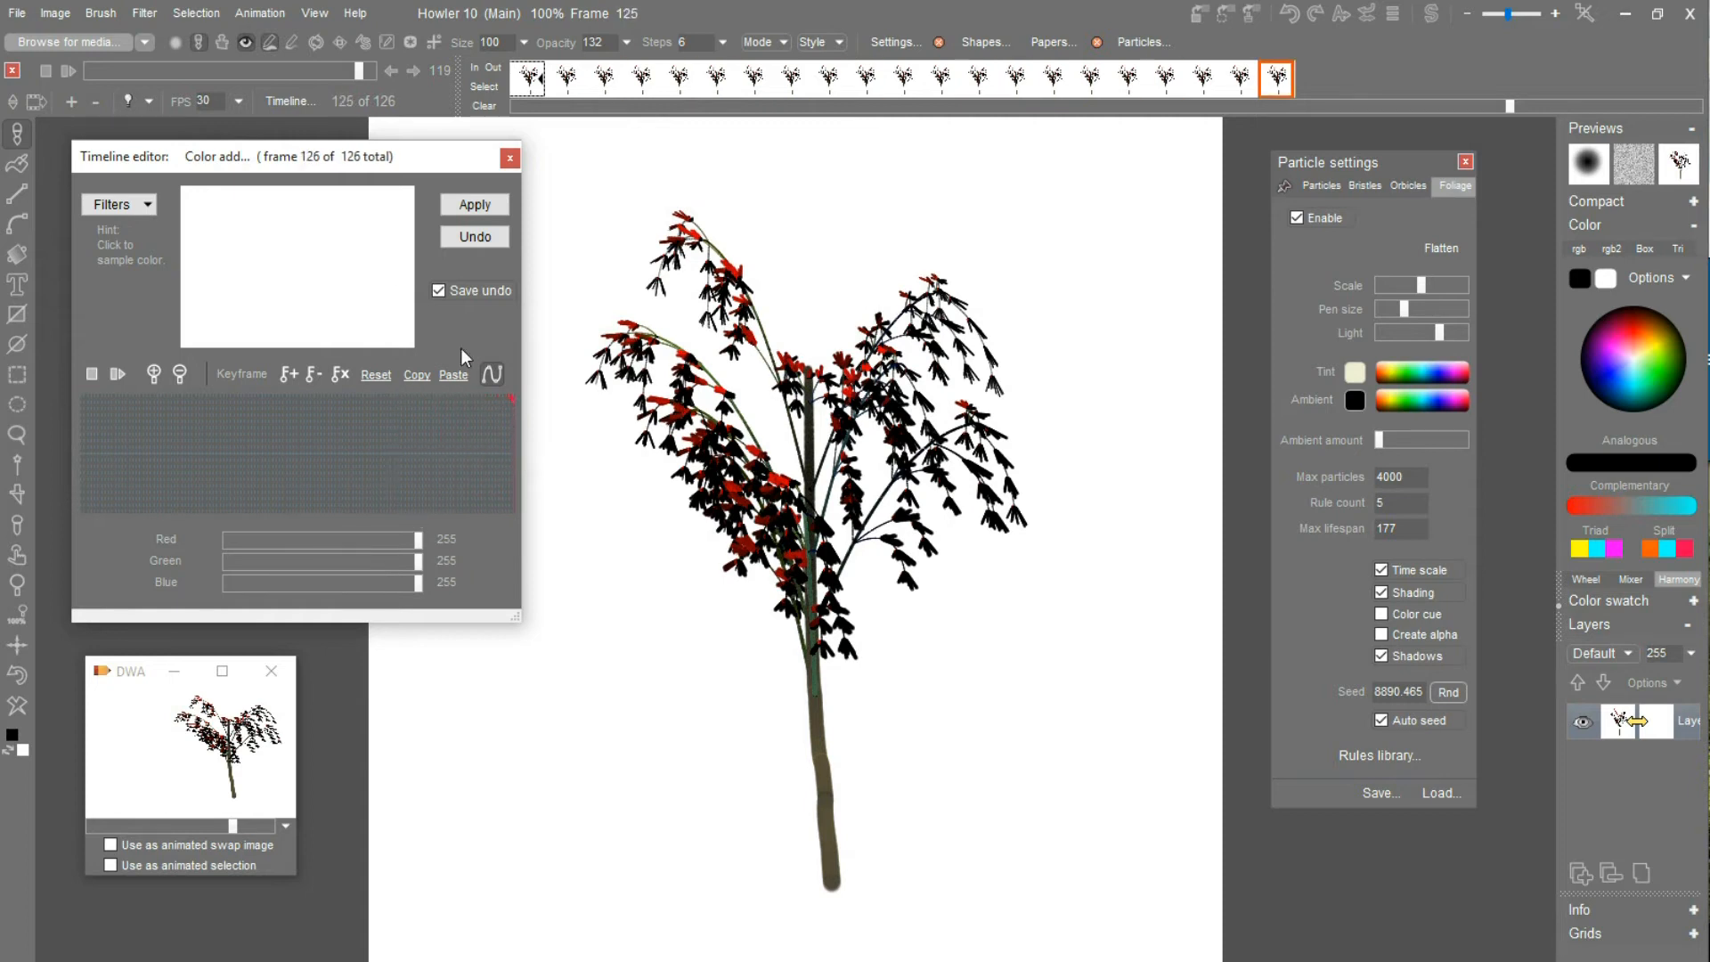
{"action": "left_click_drag", "start_coordinate": [415, 540], "coordinate": [317, 565]}
{"action": "left_click", "coordinate": [330, 585]}
{"action": "left_click", "coordinate": [377, 295]}
{"action": "left_click", "coordinate": [325, 447]}
{"action": "left_click", "coordinate": [496, 443]}
{"action": "left_click_drag", "start_coordinate": [507, 443], "coordinate": [518, 444]}
Reset the Color add values to 0 at frame 102 and add a keyframe there.
{"action": "left_click_drag", "start_coordinate": [479, 440], "coordinate": [433, 437]}
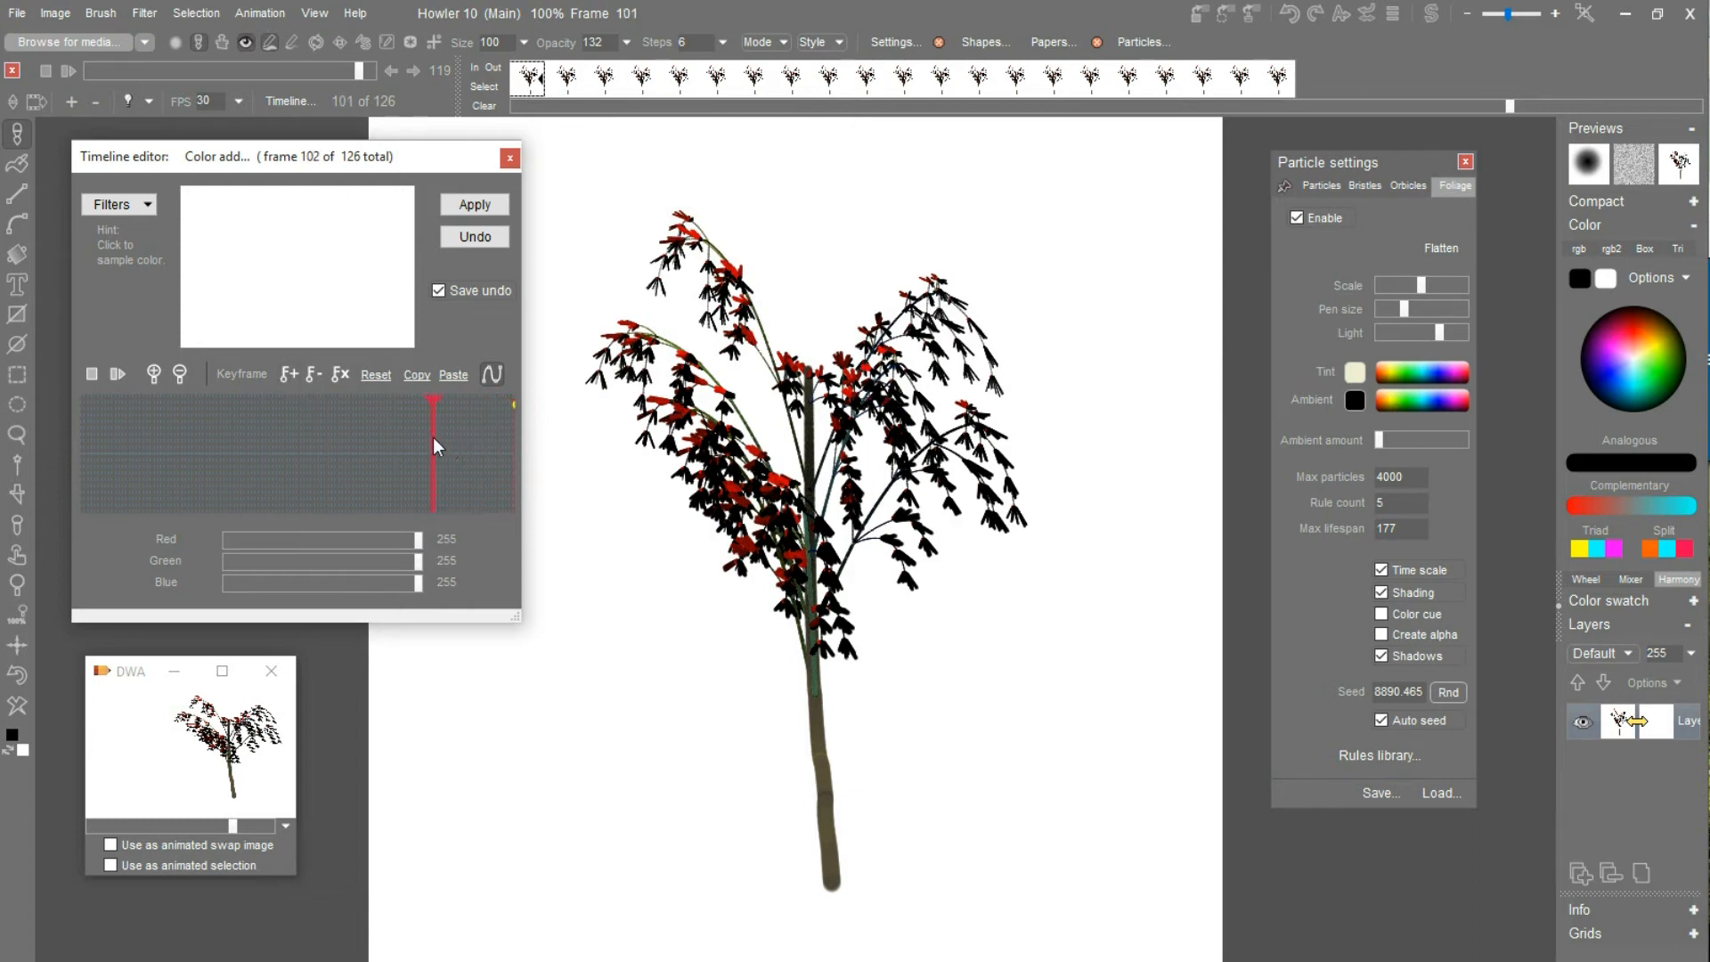
{"action": "left_click", "coordinate": [371, 376]}
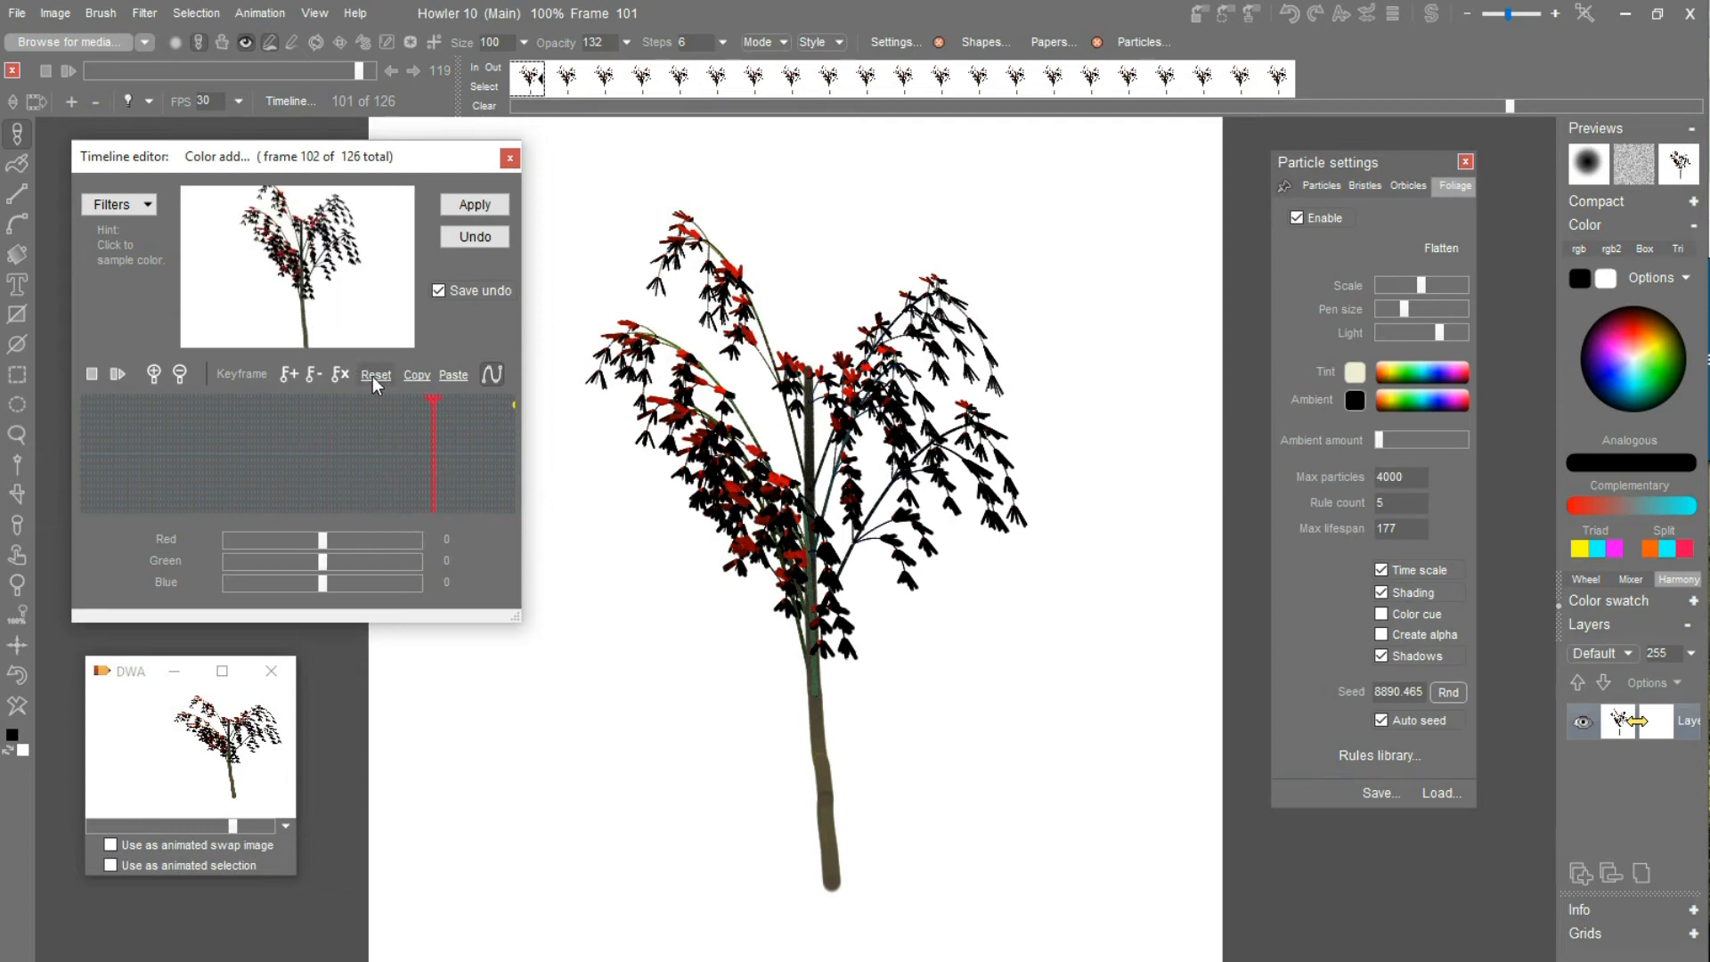
{"action": "left_click_drag", "start_coordinate": [351, 441], "coordinate": [435, 481]}
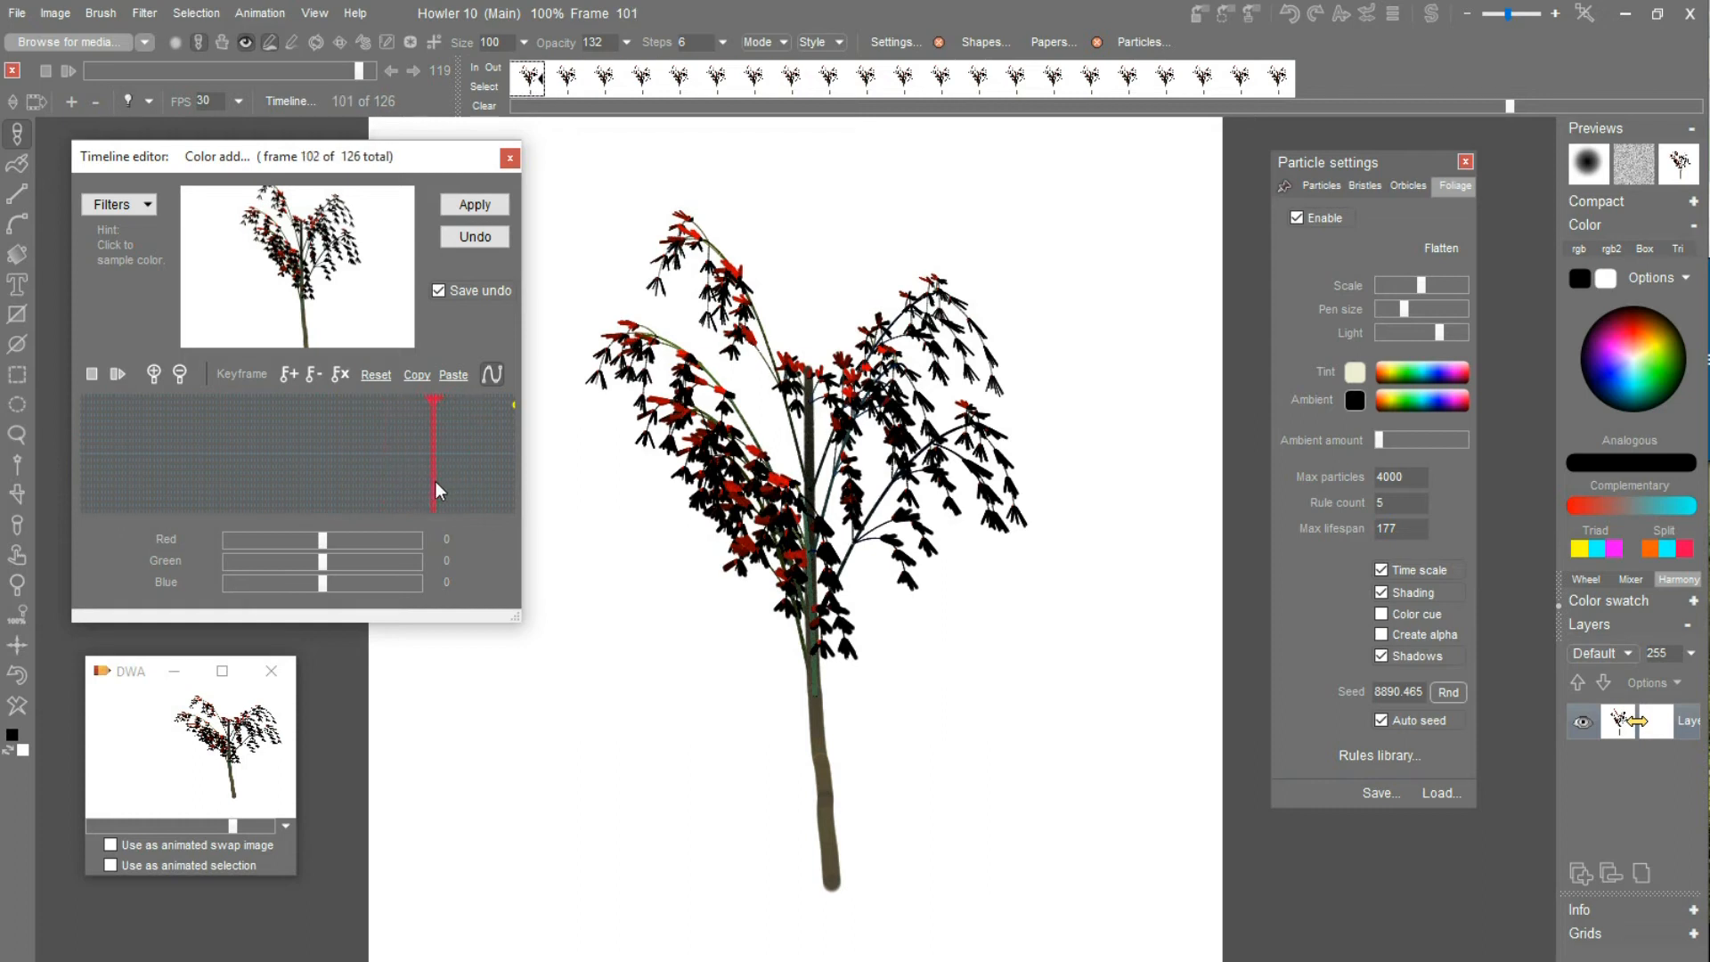
{"action": "left_click", "coordinate": [291, 374]}
Preview the fade to white, apply the Color add filter to the animation, and play the animation back.
{"action": "left_click_drag", "start_coordinate": [94, 505], "coordinate": [282, 478]}
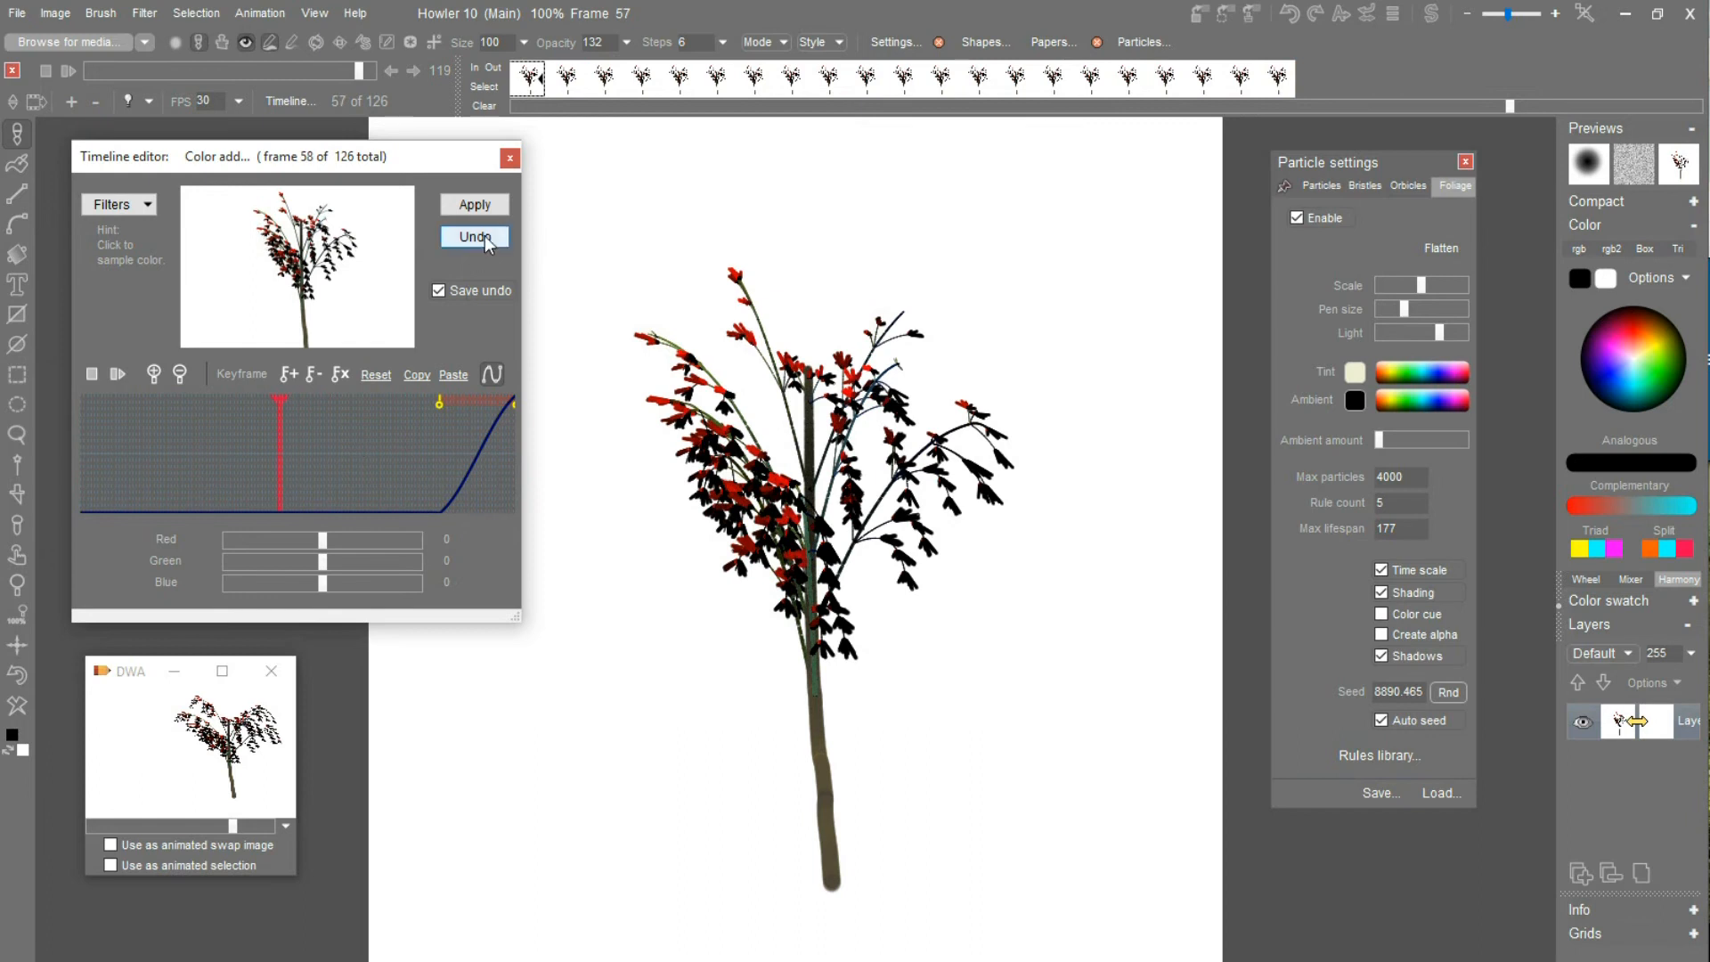
{"action": "left_click", "coordinate": [496, 203]}
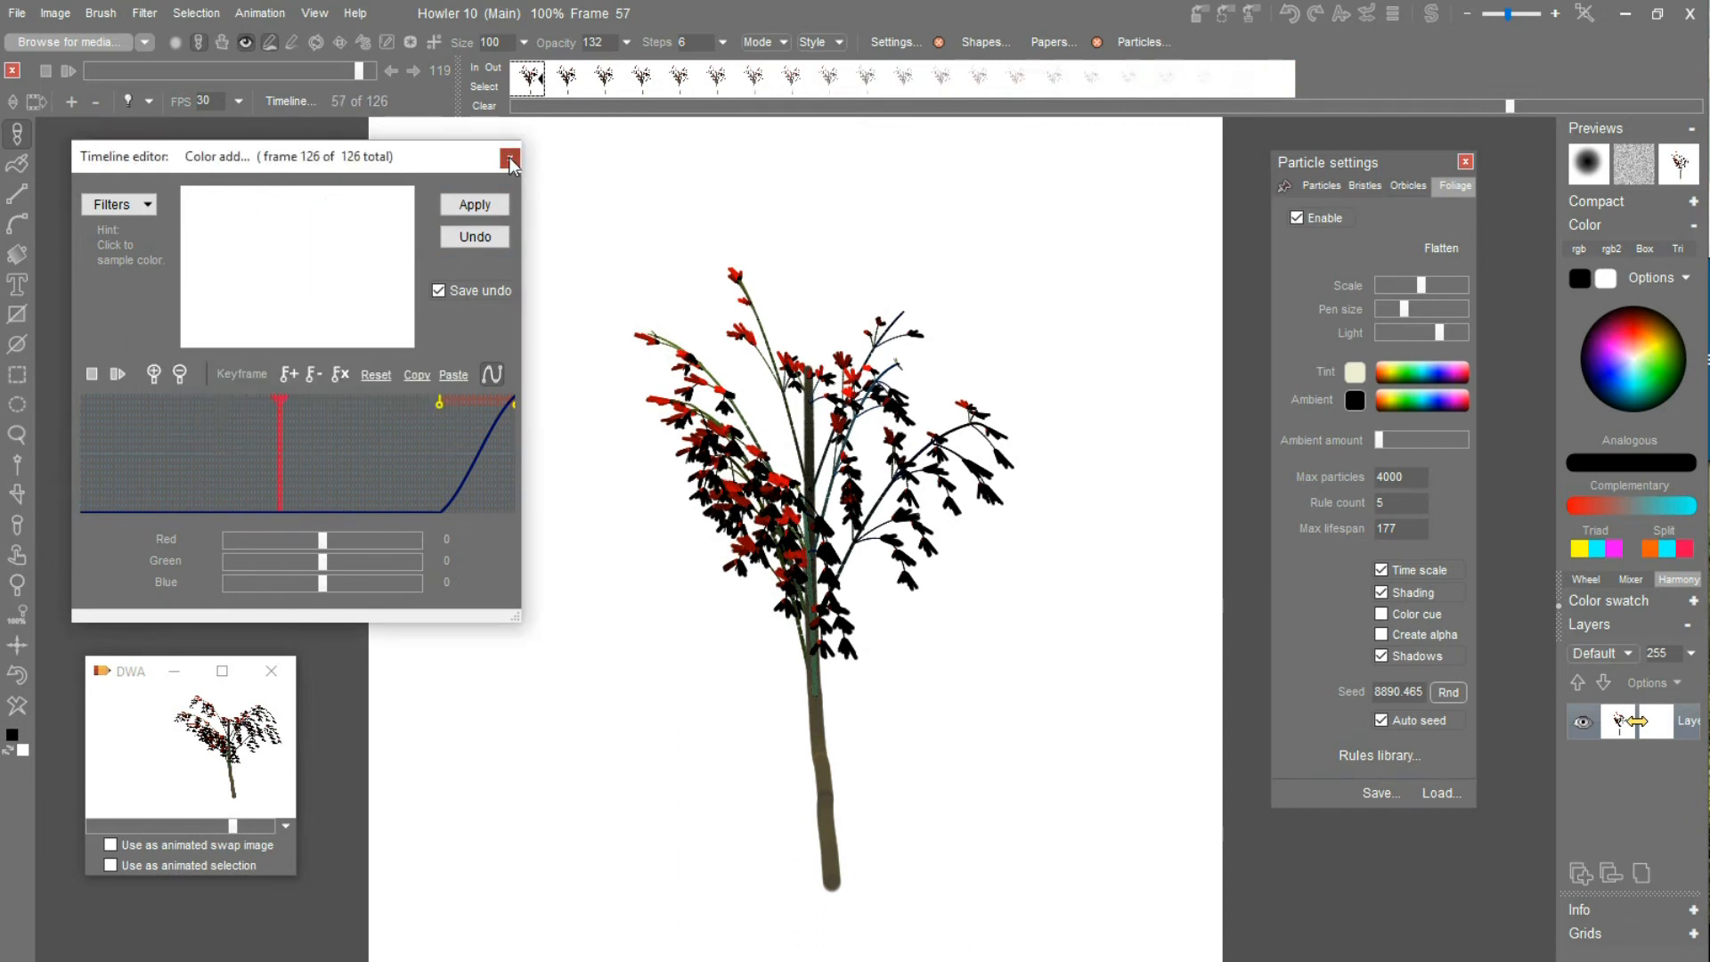
{"action": "left_click", "coordinate": [510, 161]}
{"action": "left_click", "coordinate": [68, 71]}
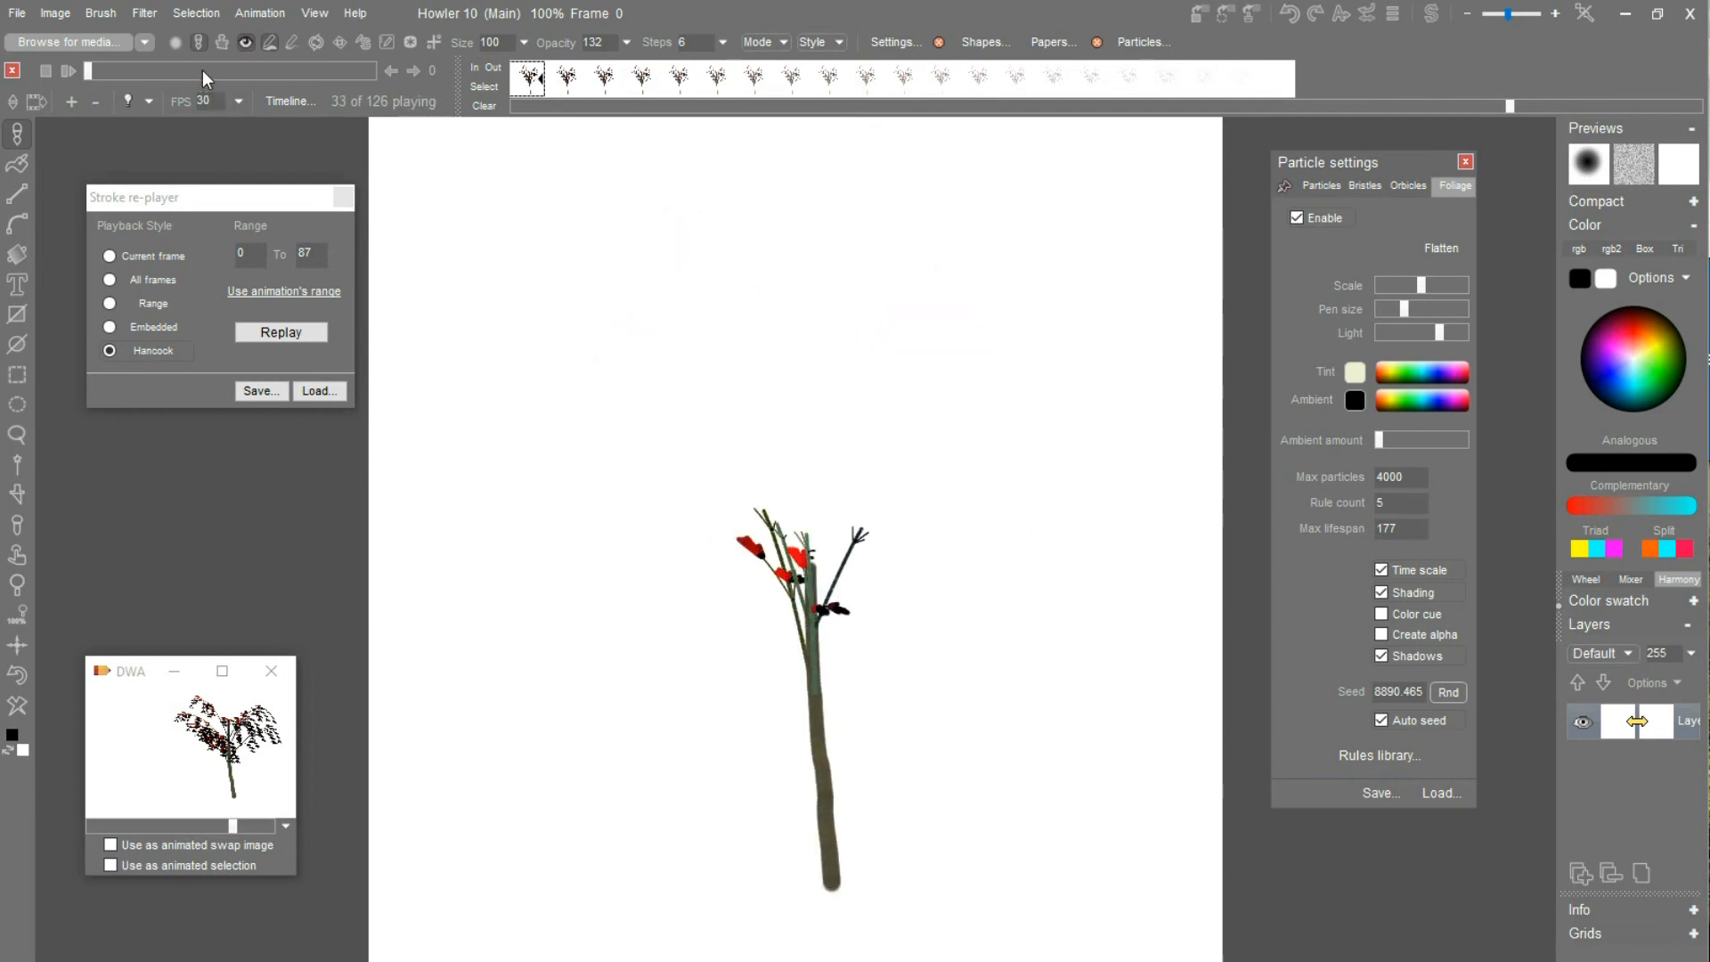
{"action": "left_click_drag", "start_coordinate": [203, 73], "coordinate": [313, 69]}
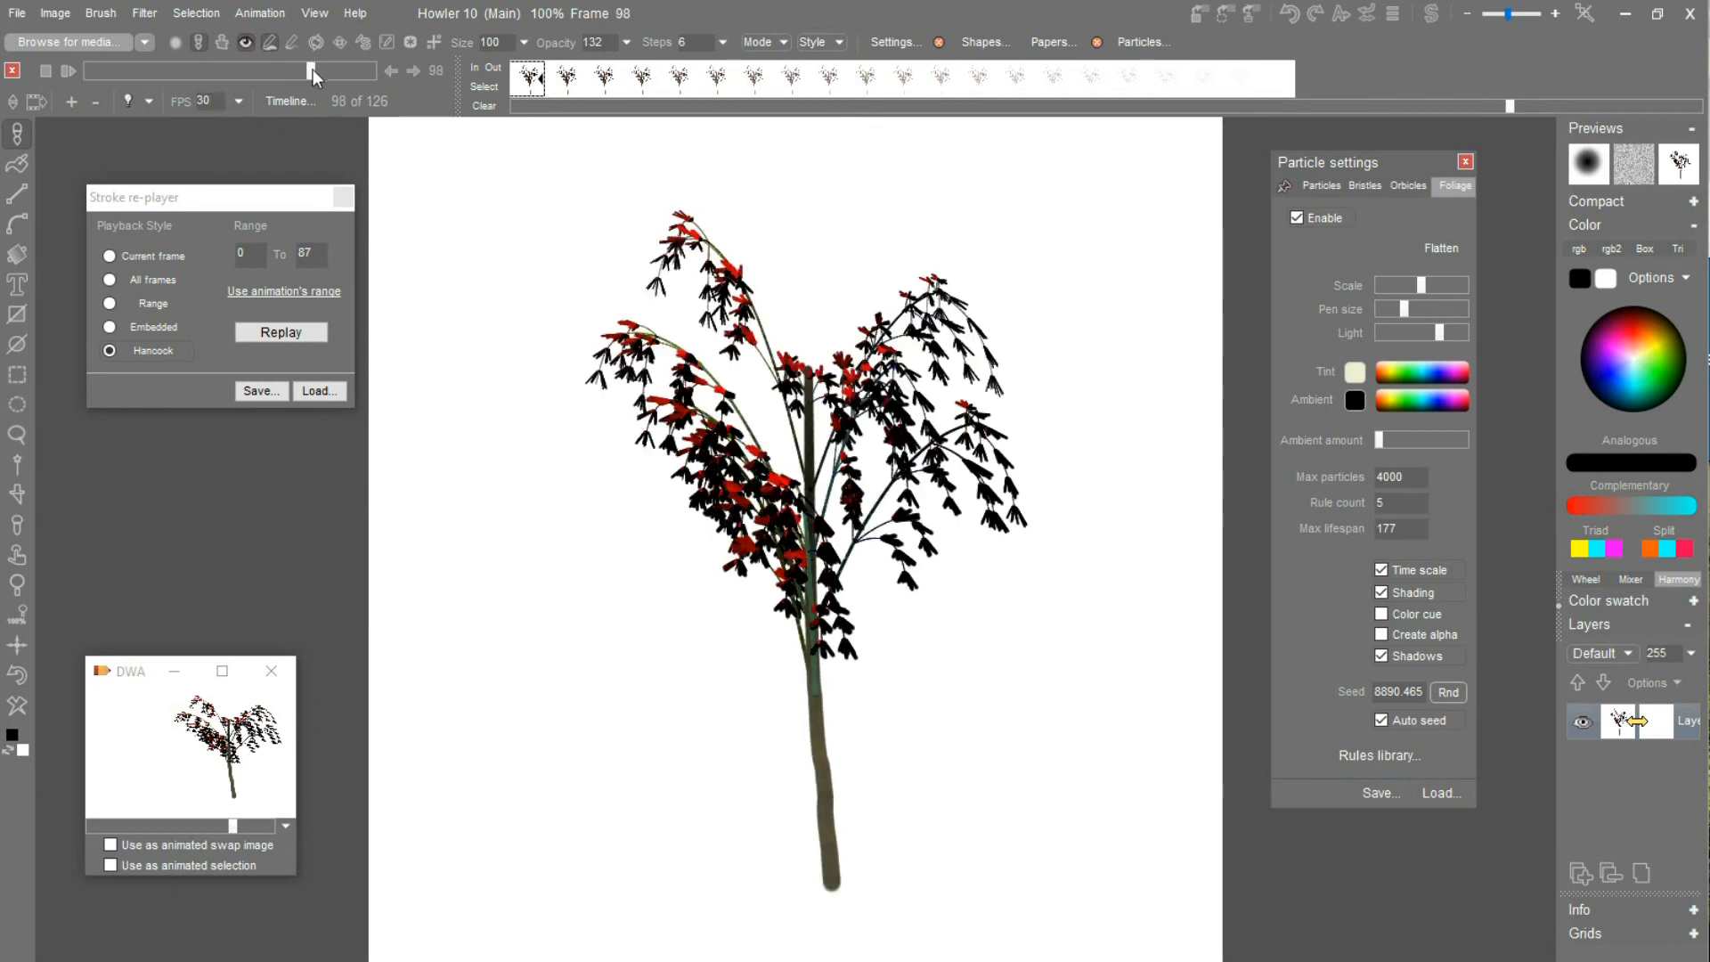
Start an AVI export of the animation at 30 FPS and name the output file MyAVI2.avi in the growing-plants folder.
{"action": "left_click", "coordinate": [262, 13]}
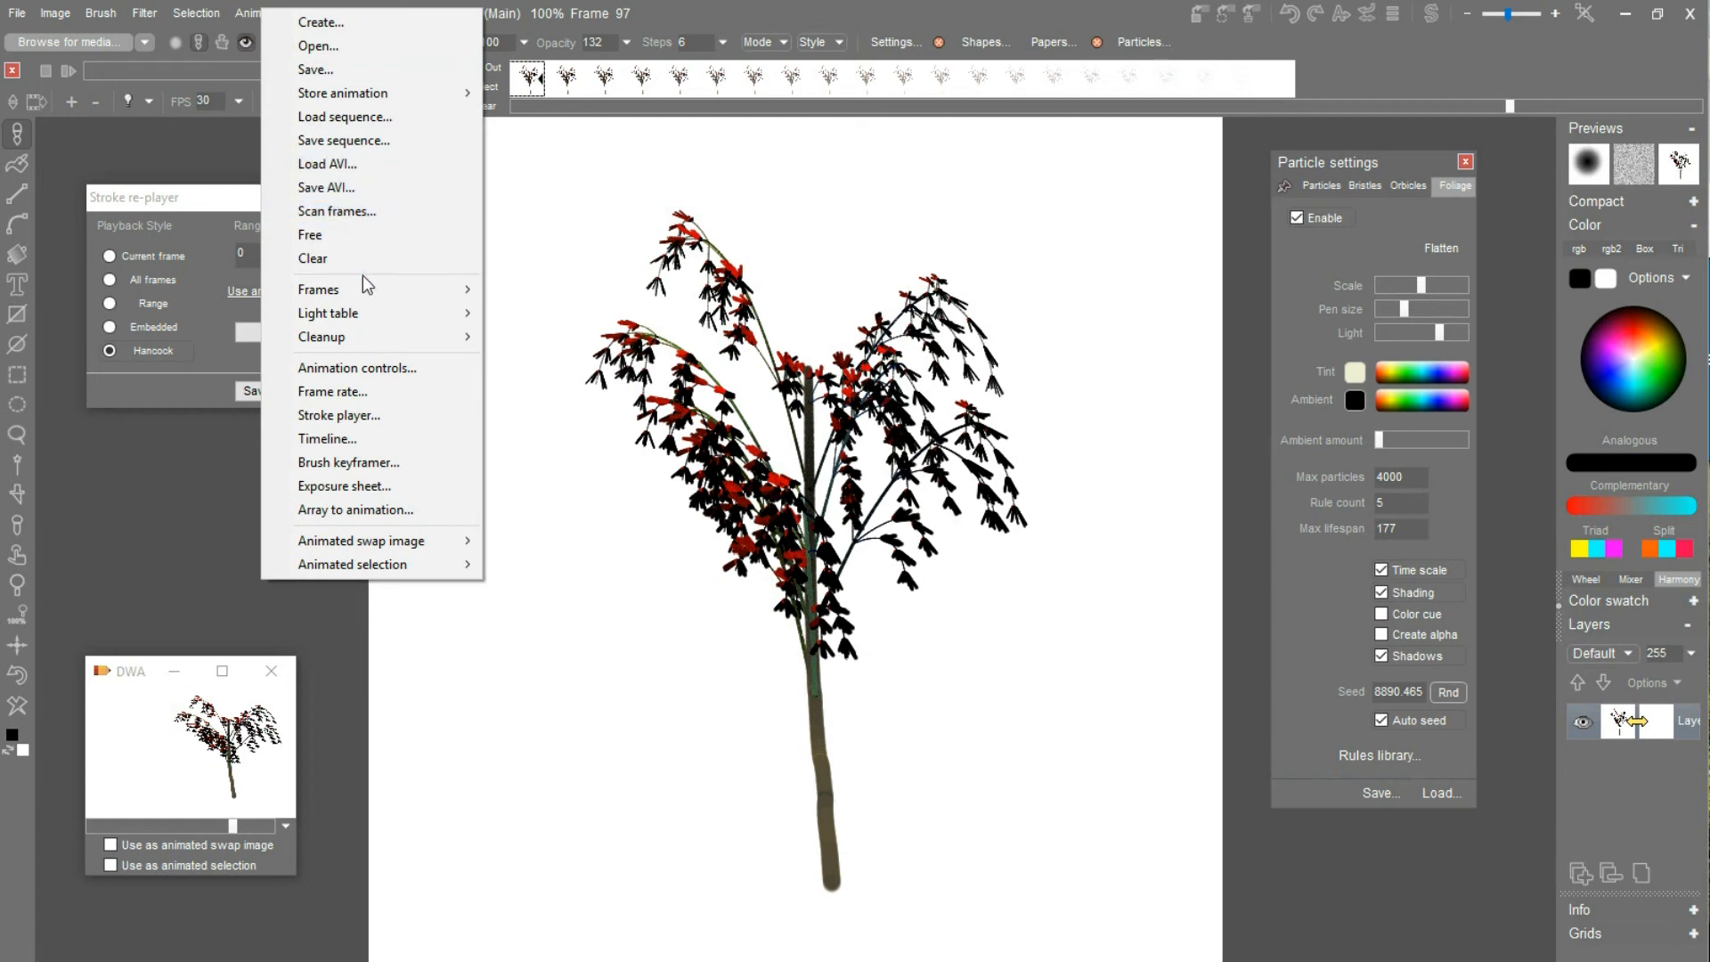
{"action": "left_click", "coordinate": [363, 186]}
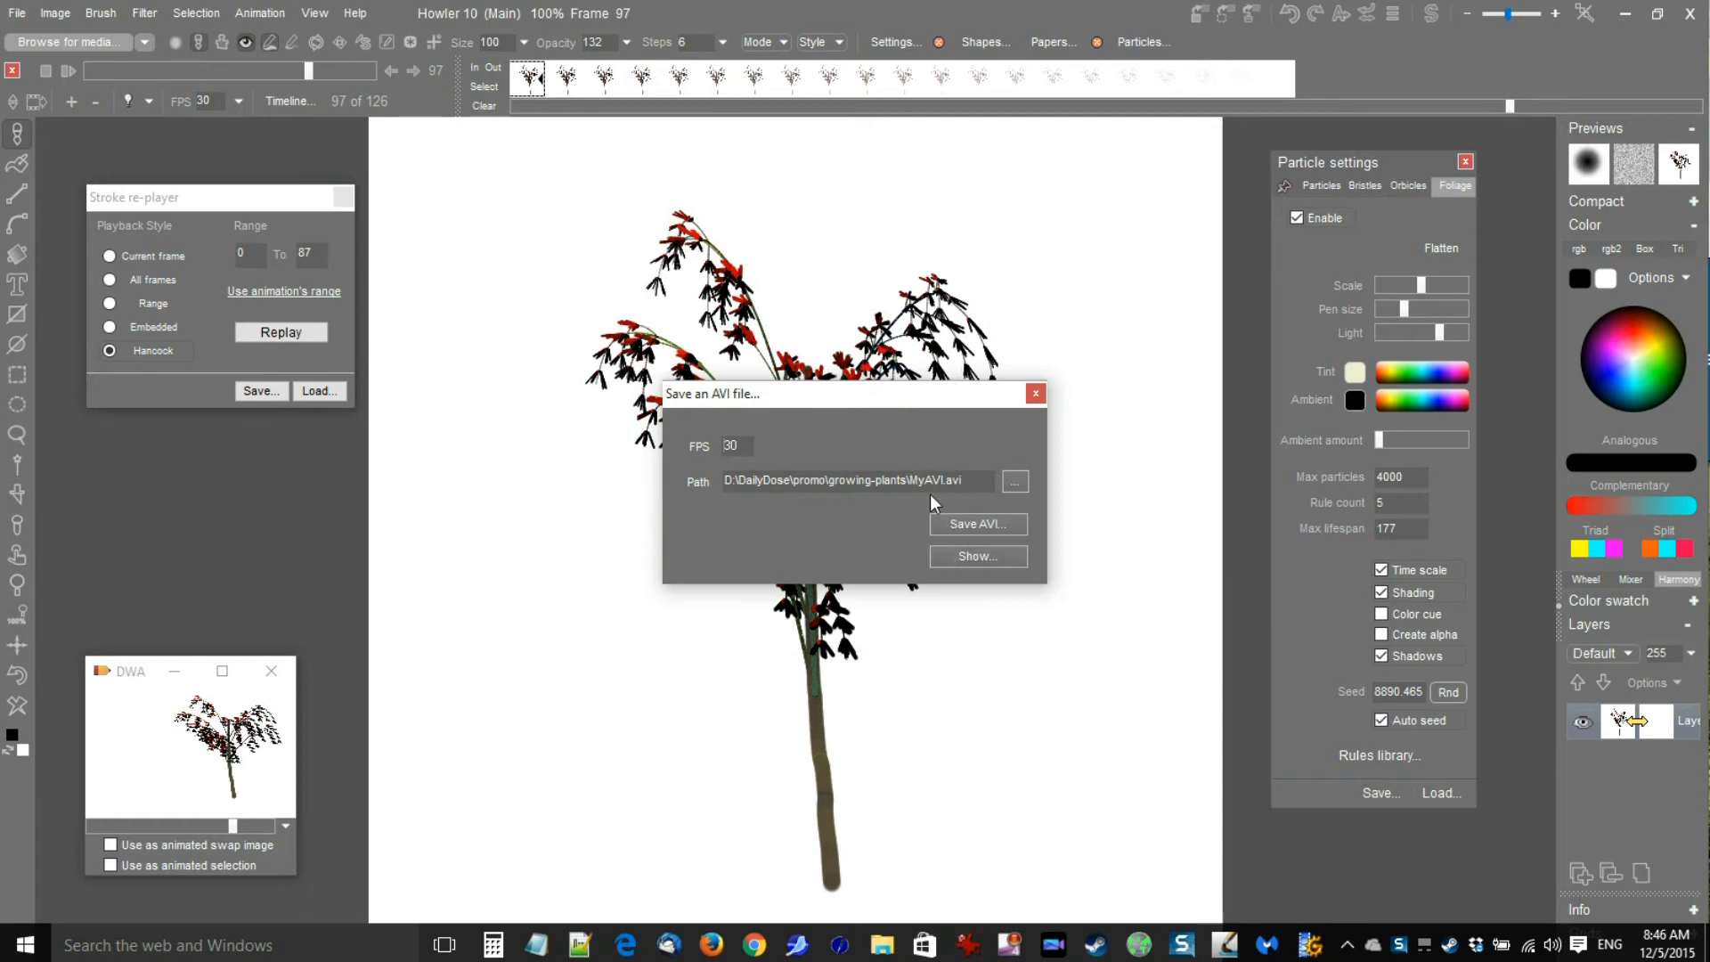
{"action": "left_click_drag", "start_coordinate": [885, 395], "coordinate": [633, 280]}
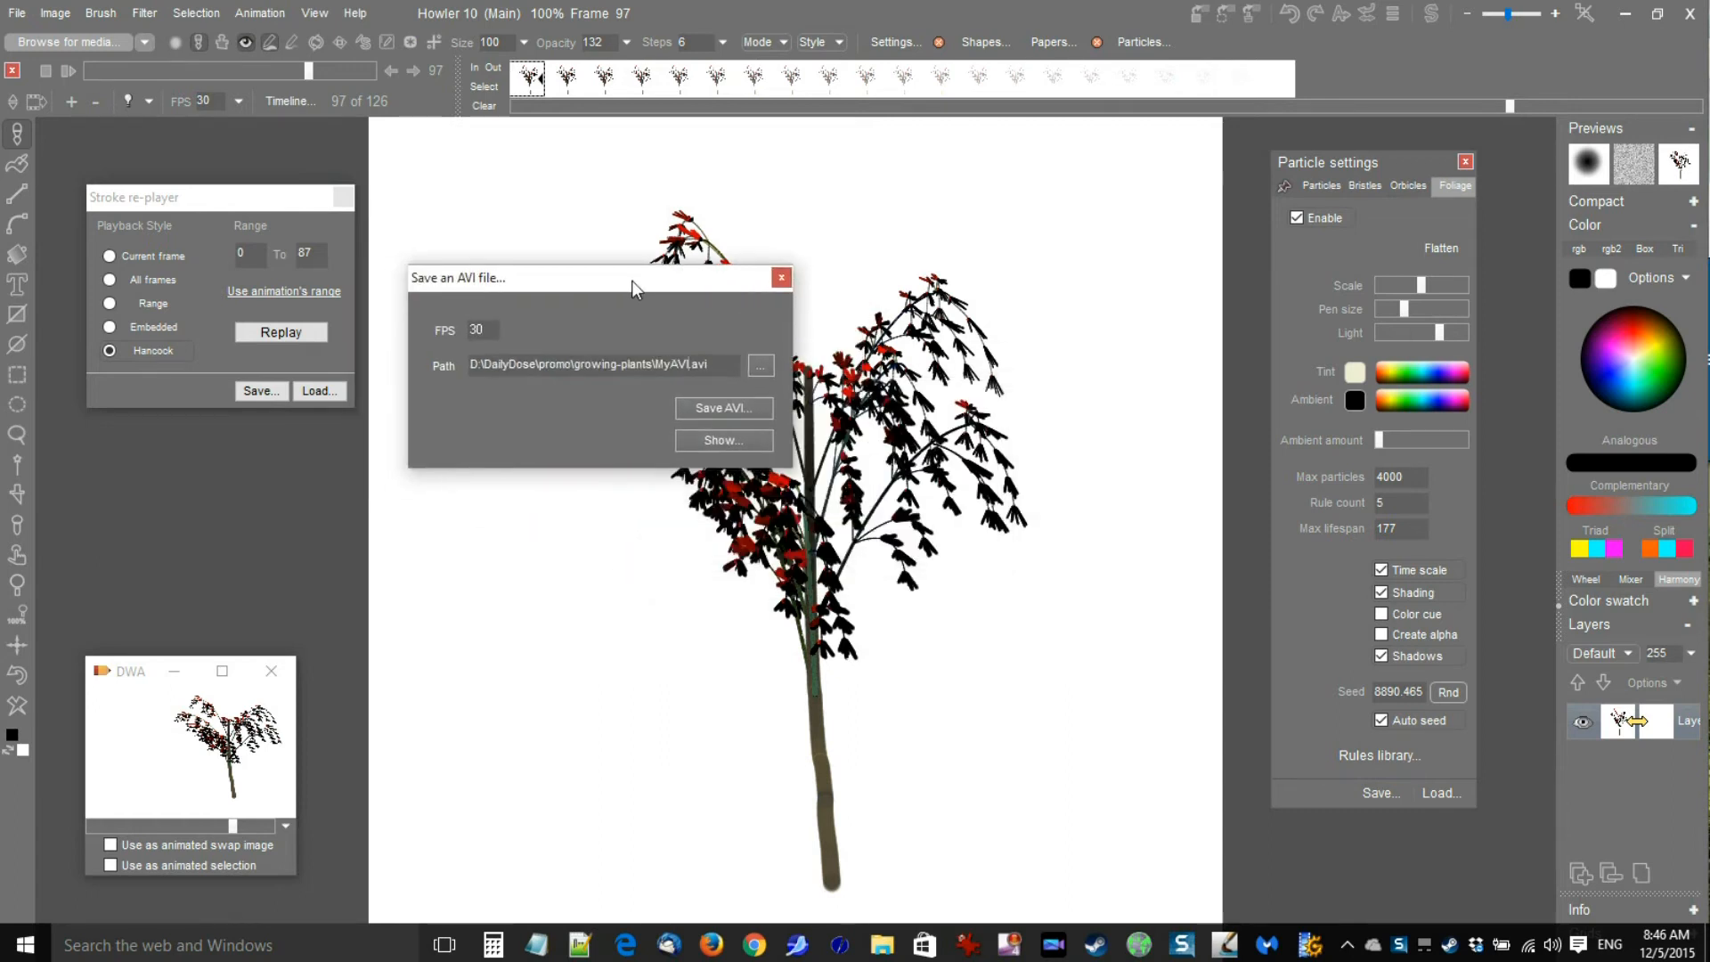
{"action": "left_click_drag", "start_coordinate": [617, 365], "coordinate": [688, 365]}
{"action": "left_click", "coordinate": [778, 374]}
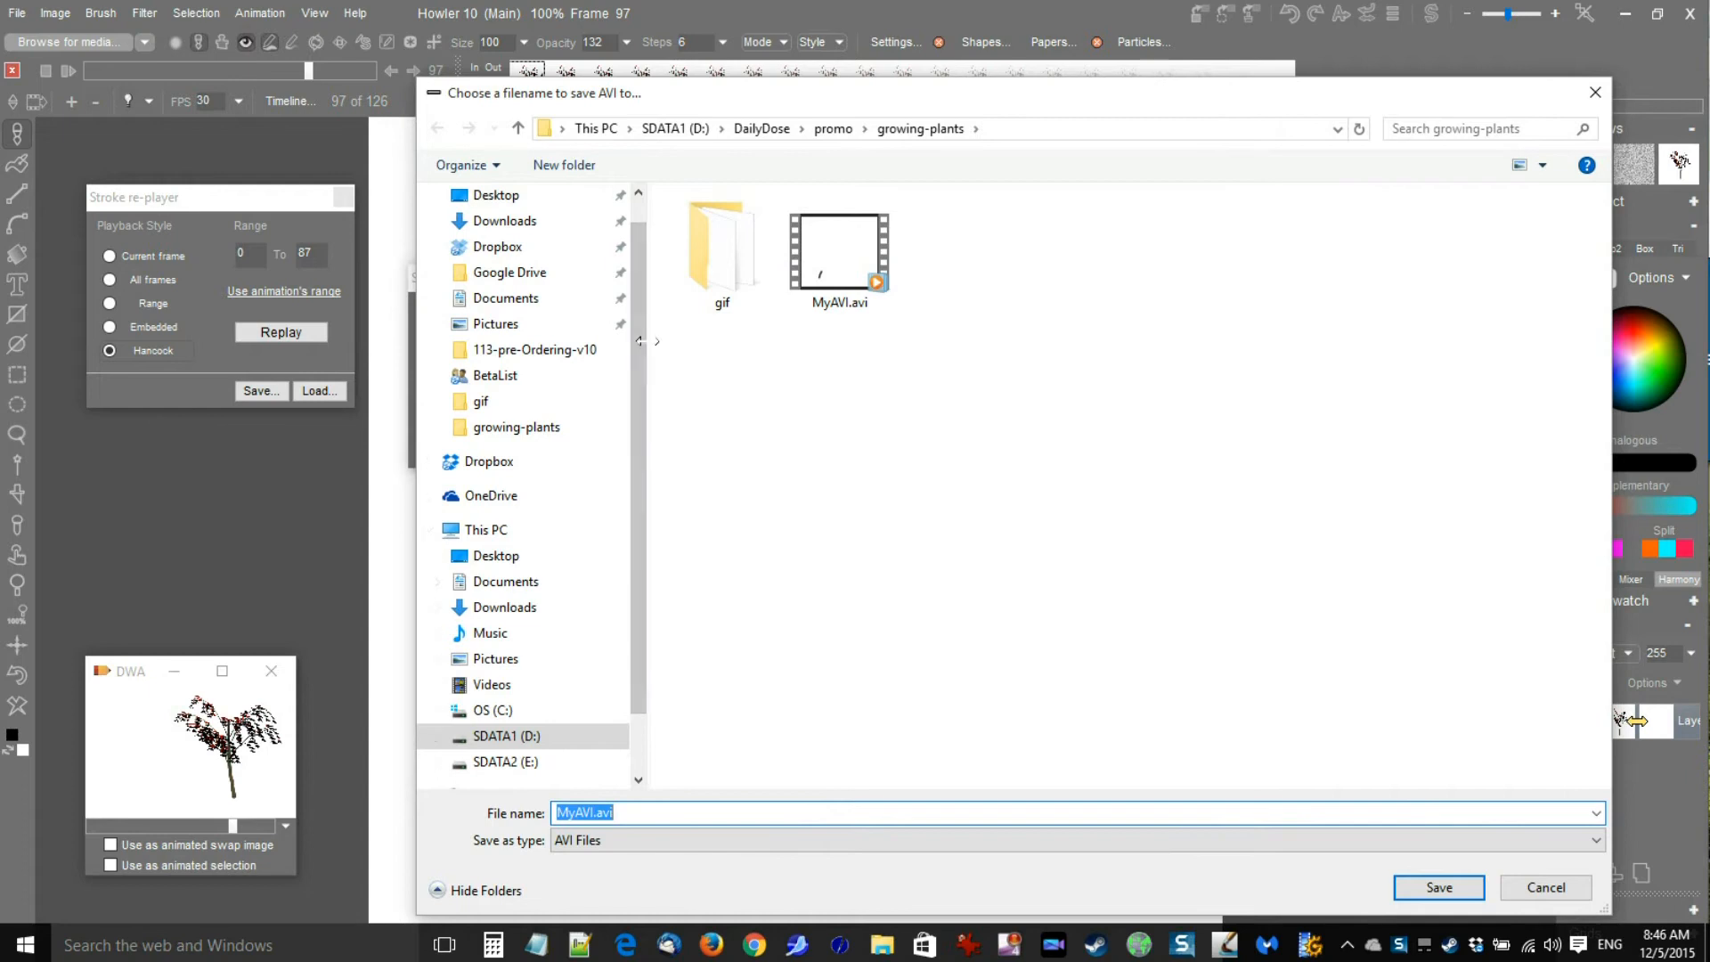
{"action": "left_click_drag", "start_coordinate": [642, 339], "coordinate": [411, 345]}
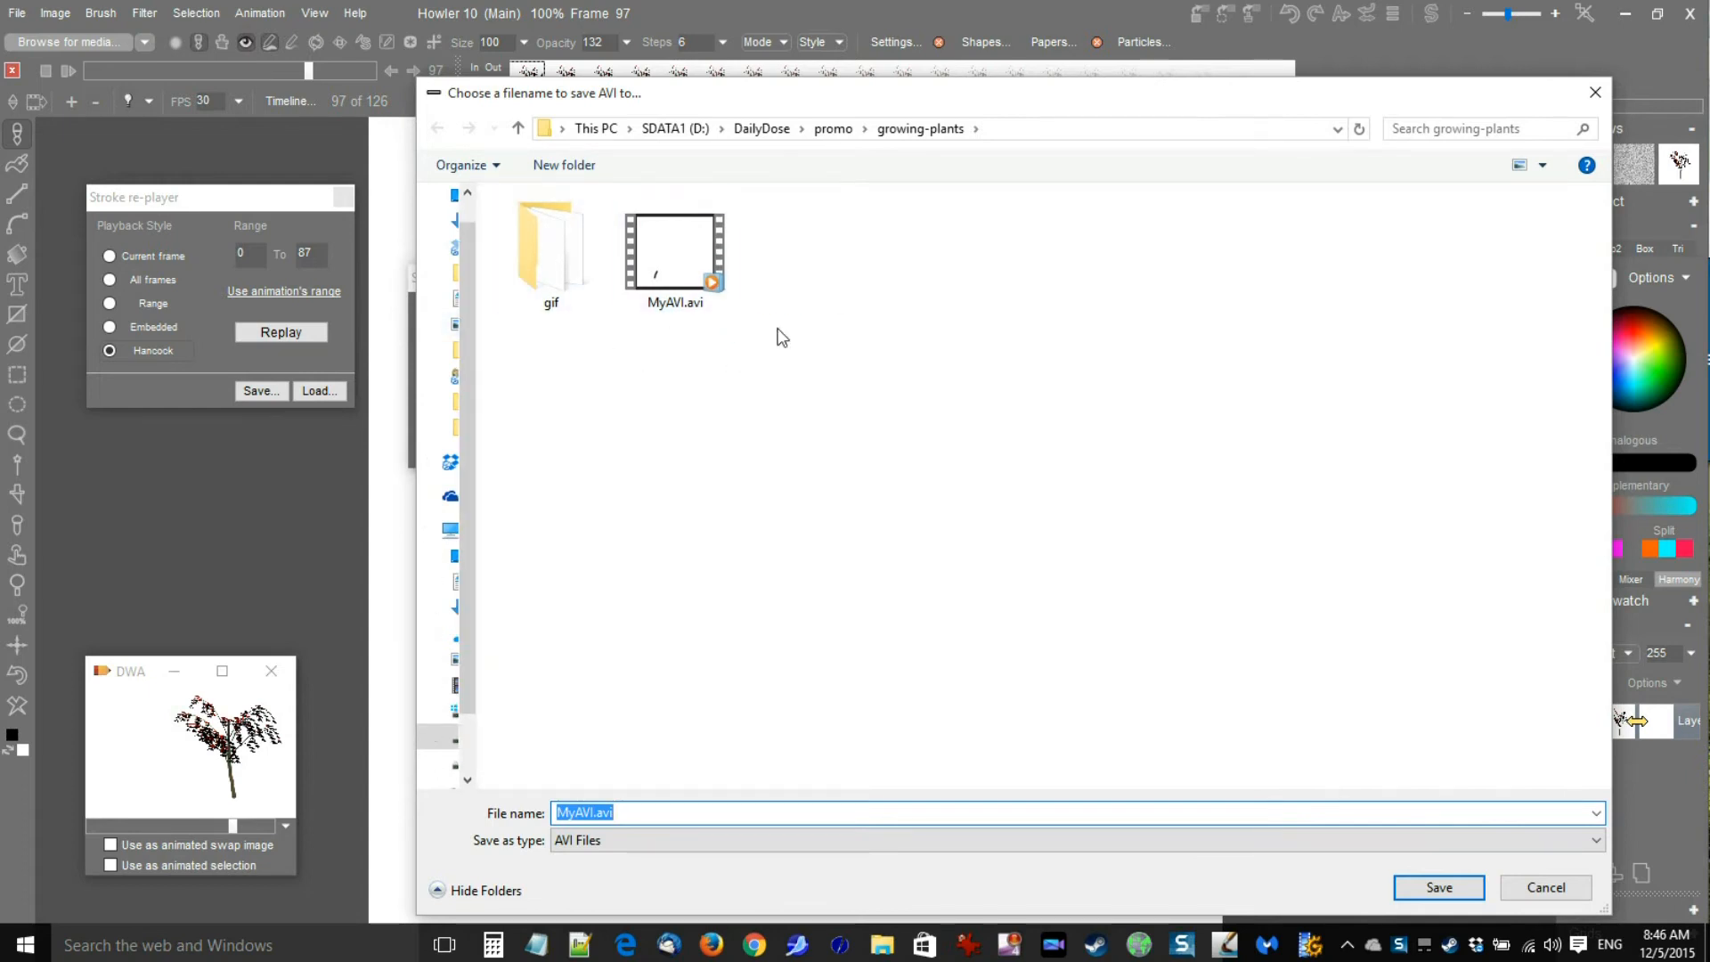
{"action": "left_click", "coordinate": [684, 270]}
{"action": "double_click", "coordinate": [595, 813]}
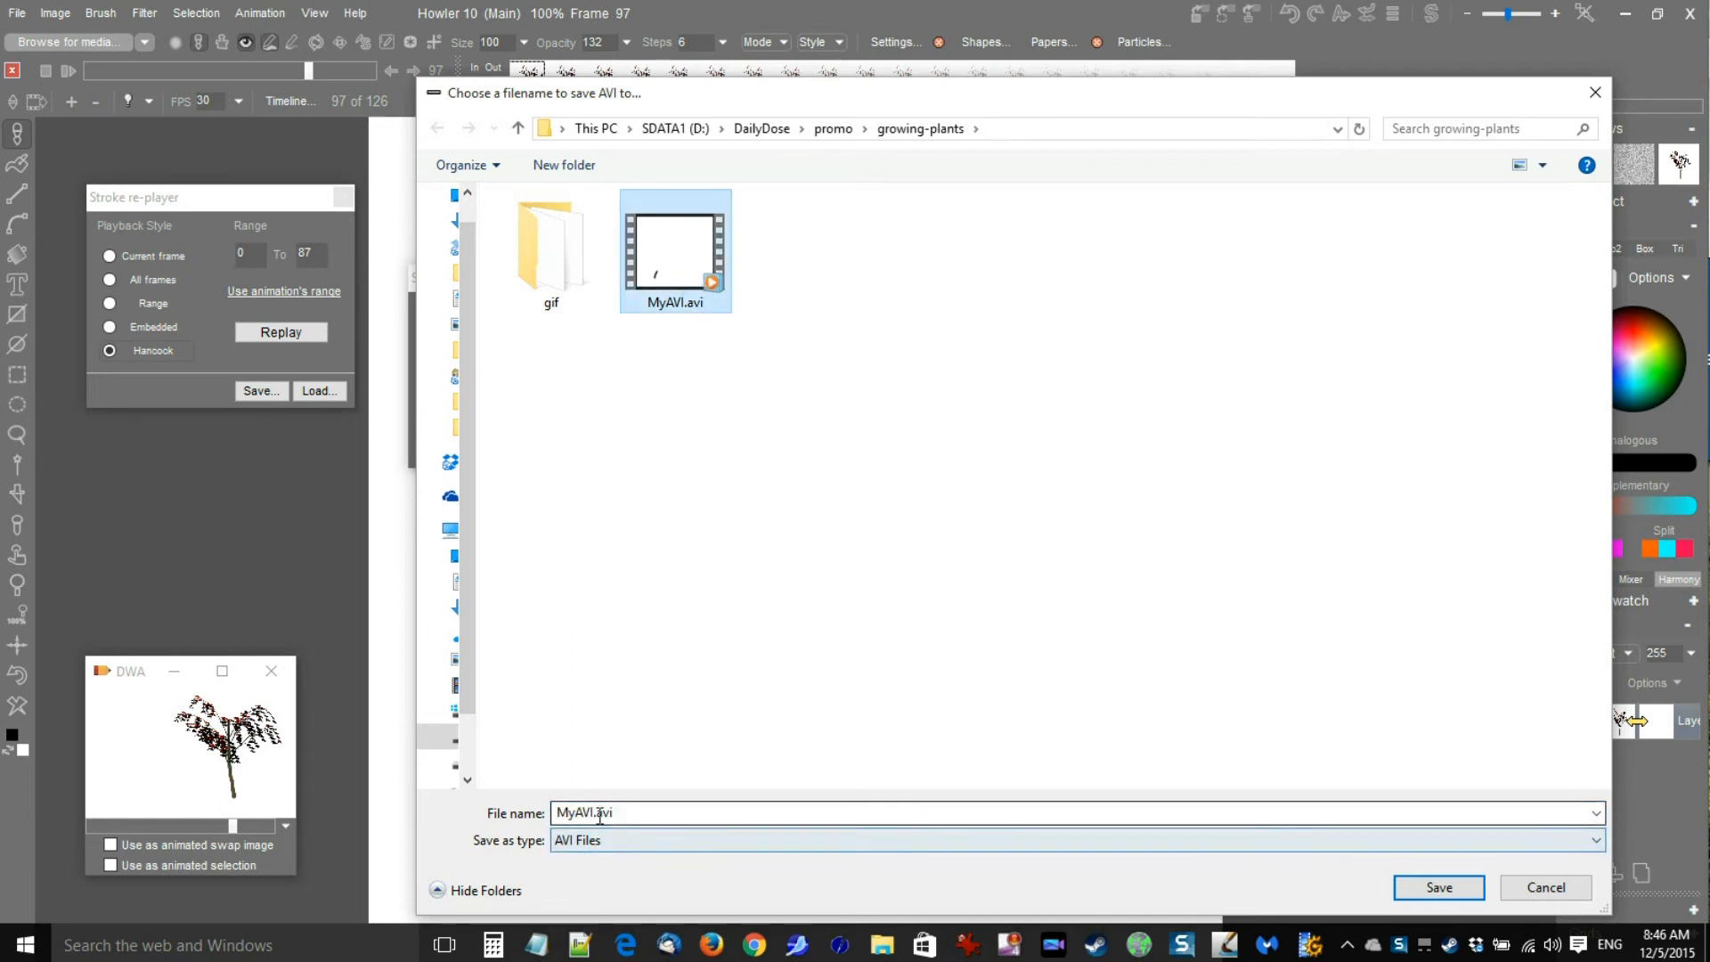
{"action": "left_click", "coordinate": [595, 813]}
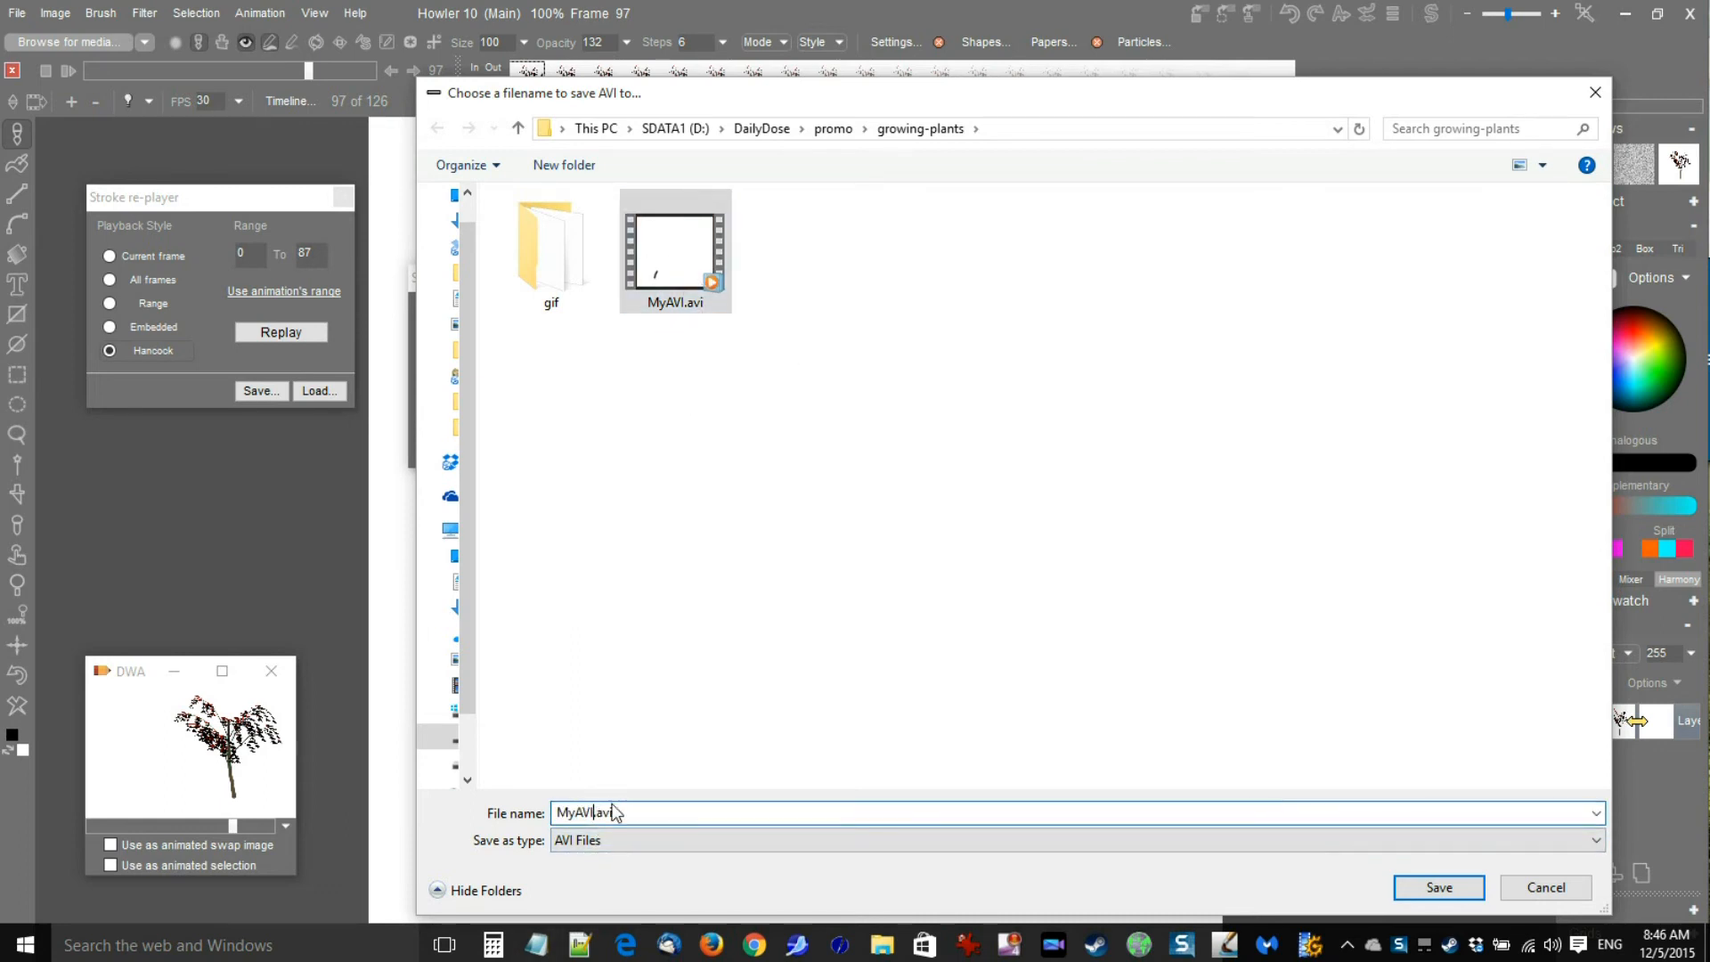
{"action": "type", "text": "2"}
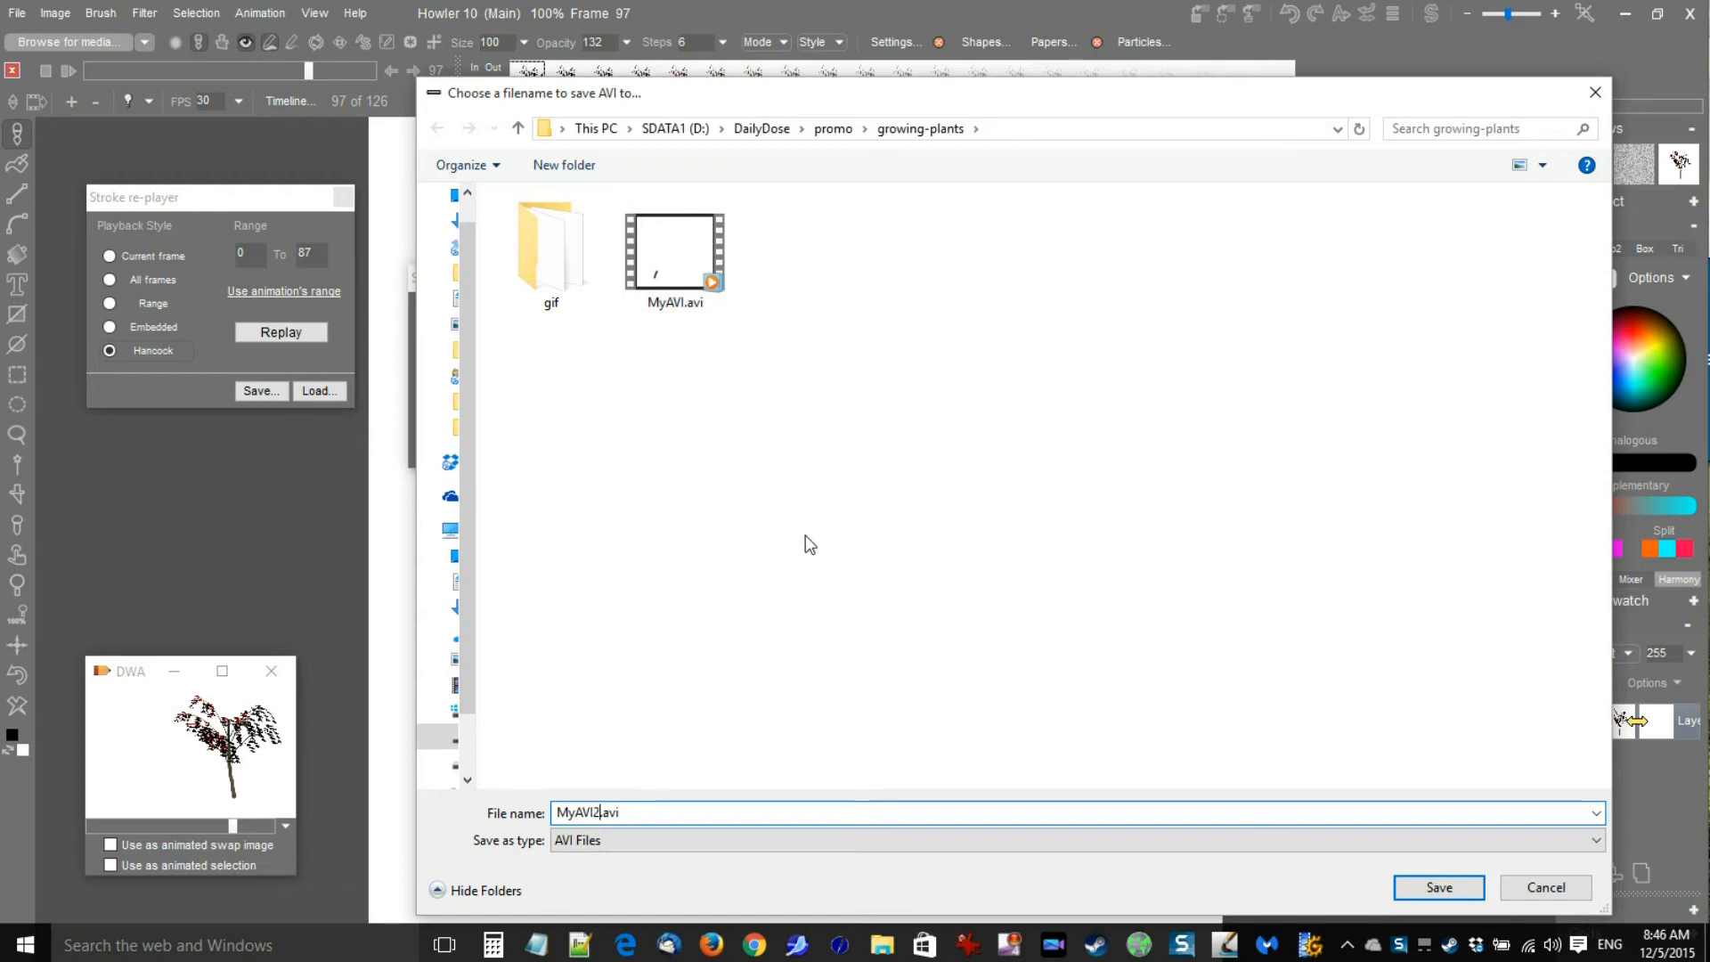
{"action": "left_click", "coordinate": [1457, 894]}
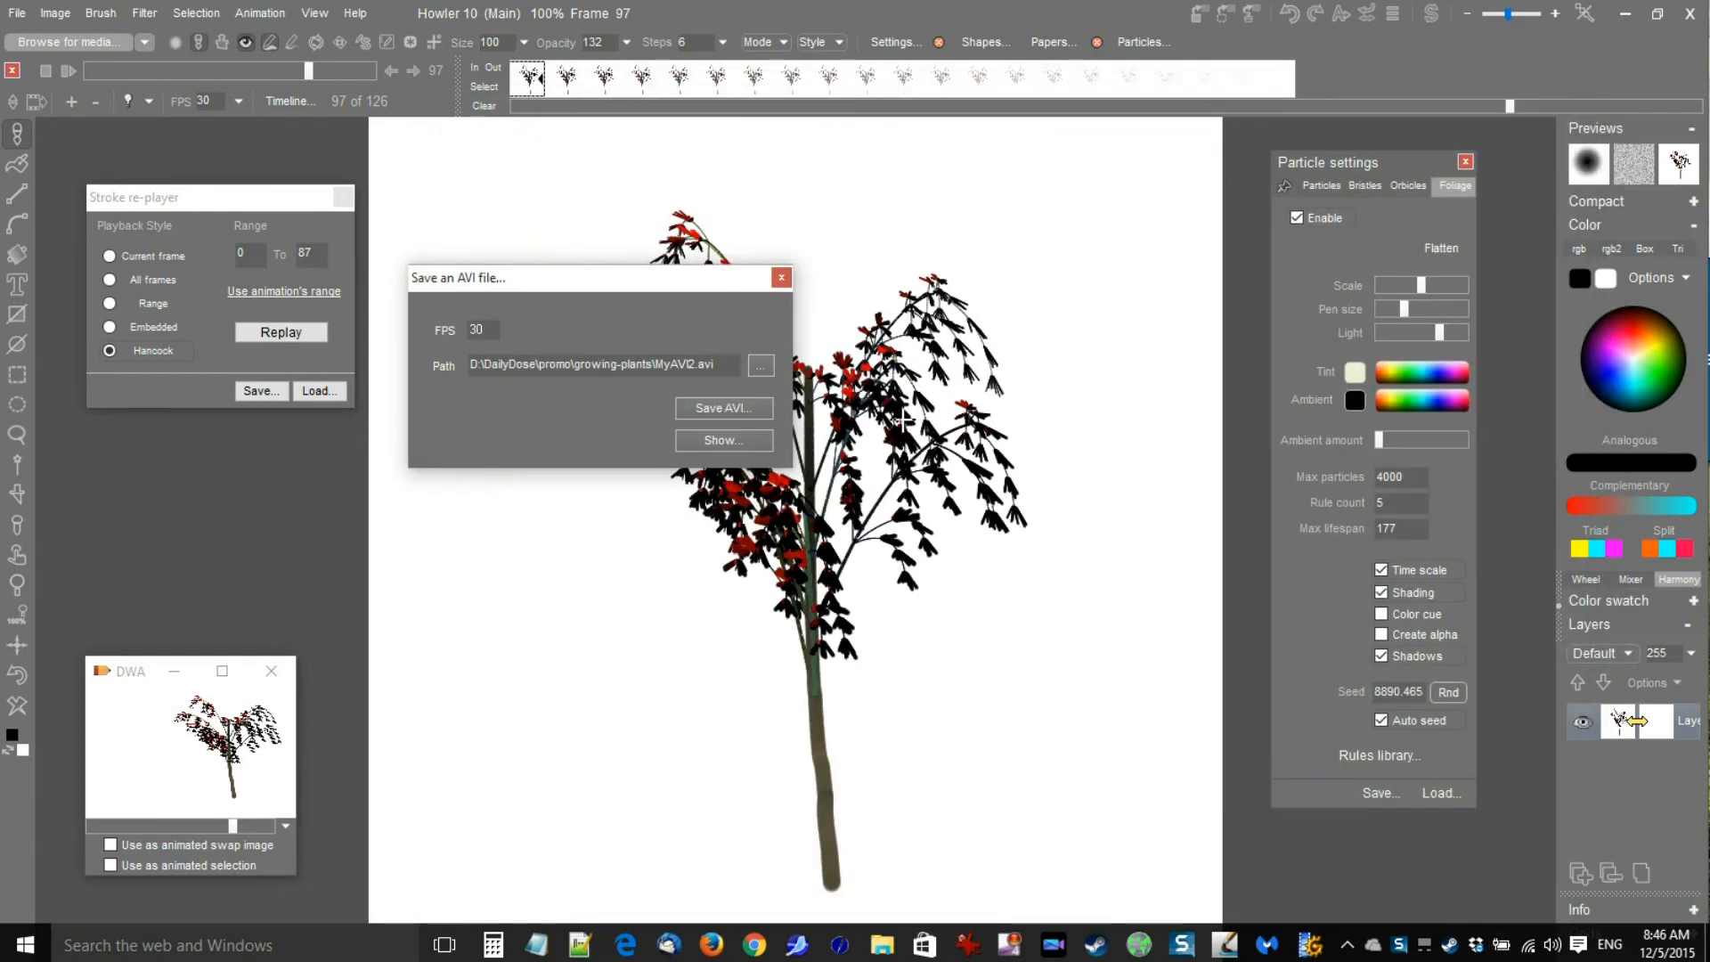
Save the AVI using the Lagarith Lossless Codec as the compressor.
{"action": "left_click", "coordinate": [703, 407]}
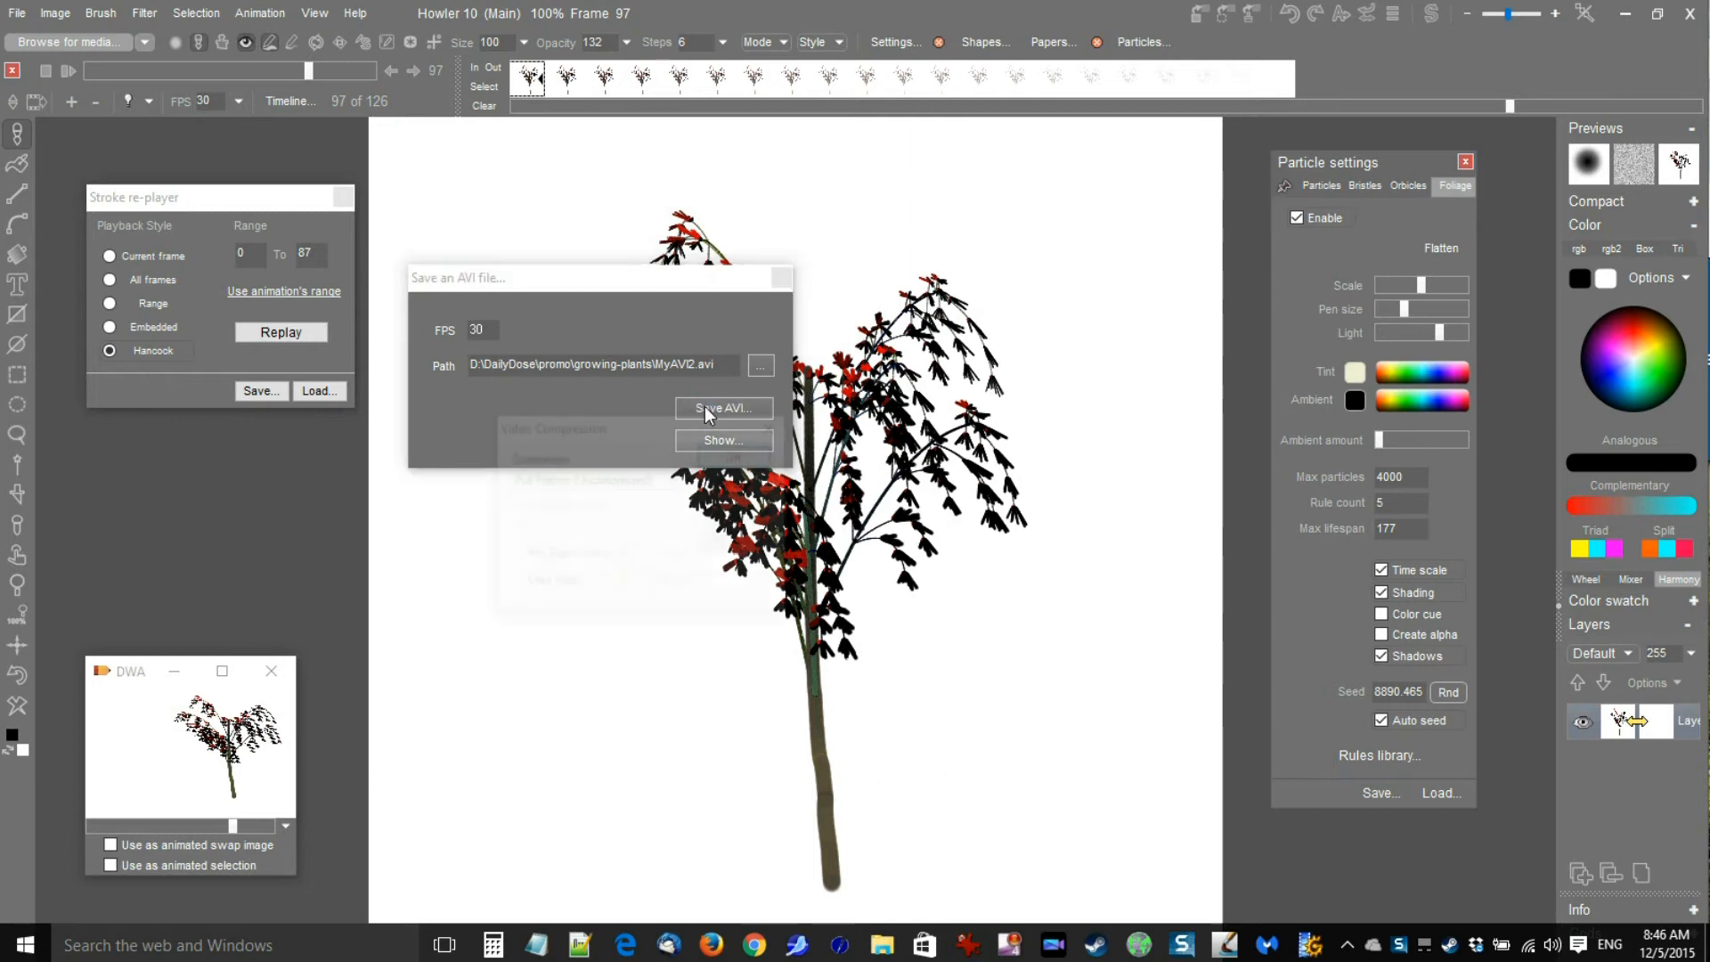
{"action": "left_click_drag", "start_coordinate": [630, 437], "coordinate": [700, 374]}
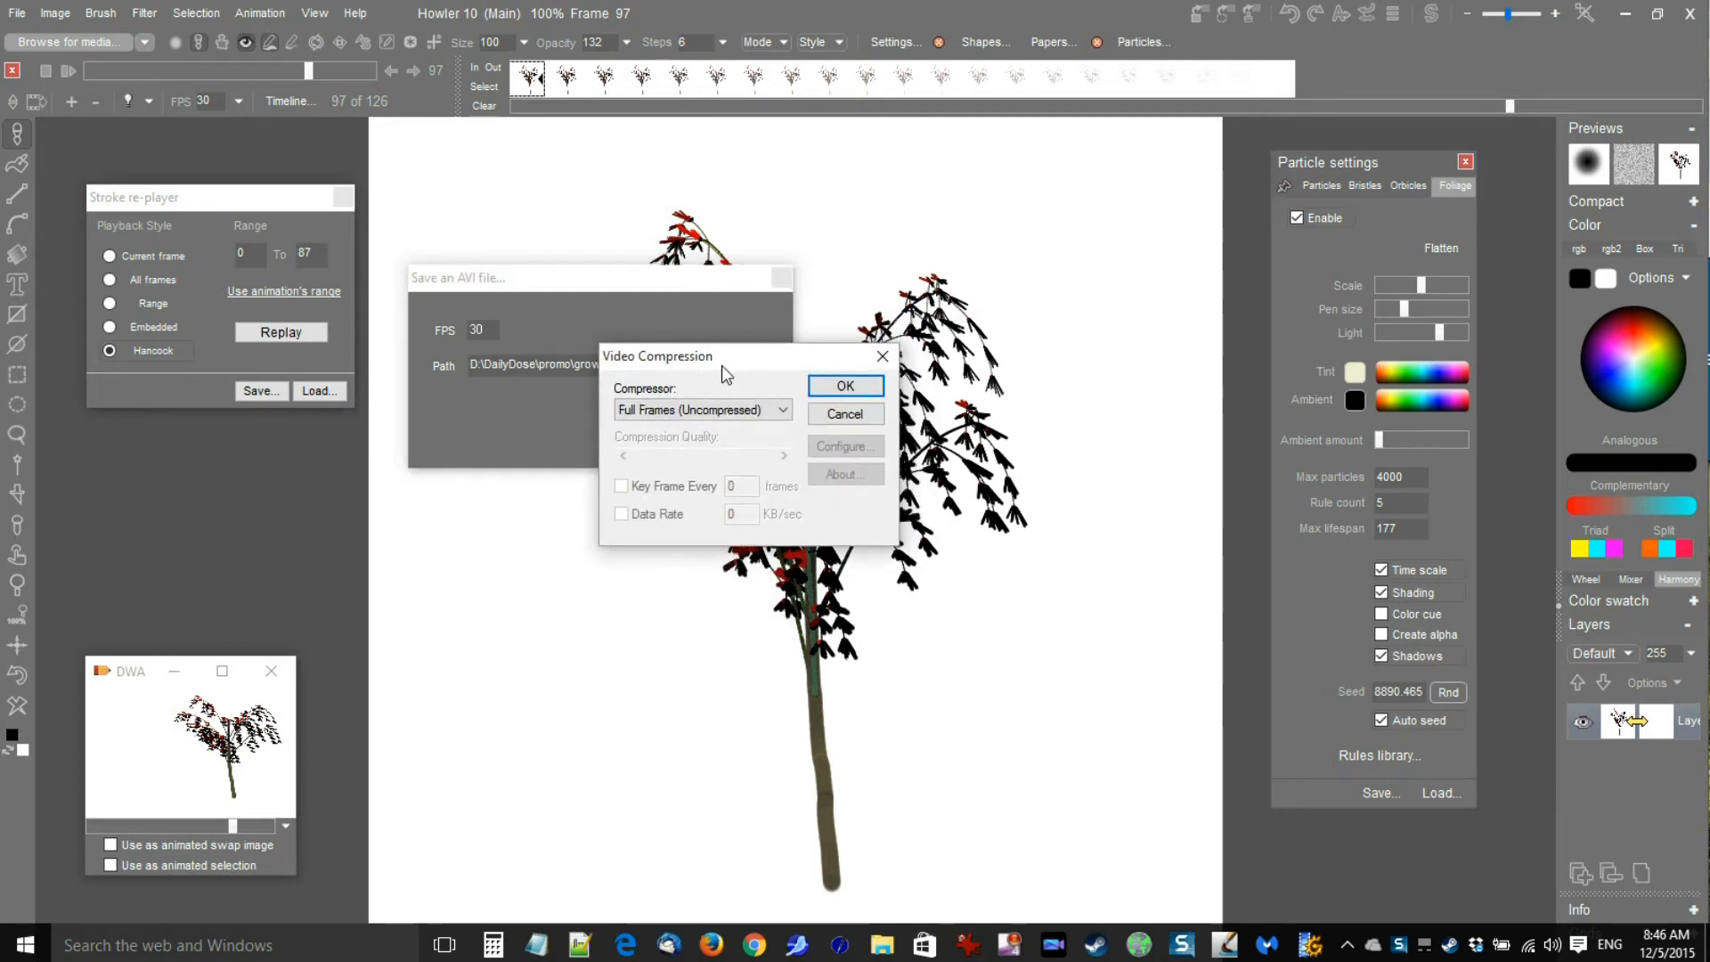
{"action": "left_click", "coordinate": [670, 411]}
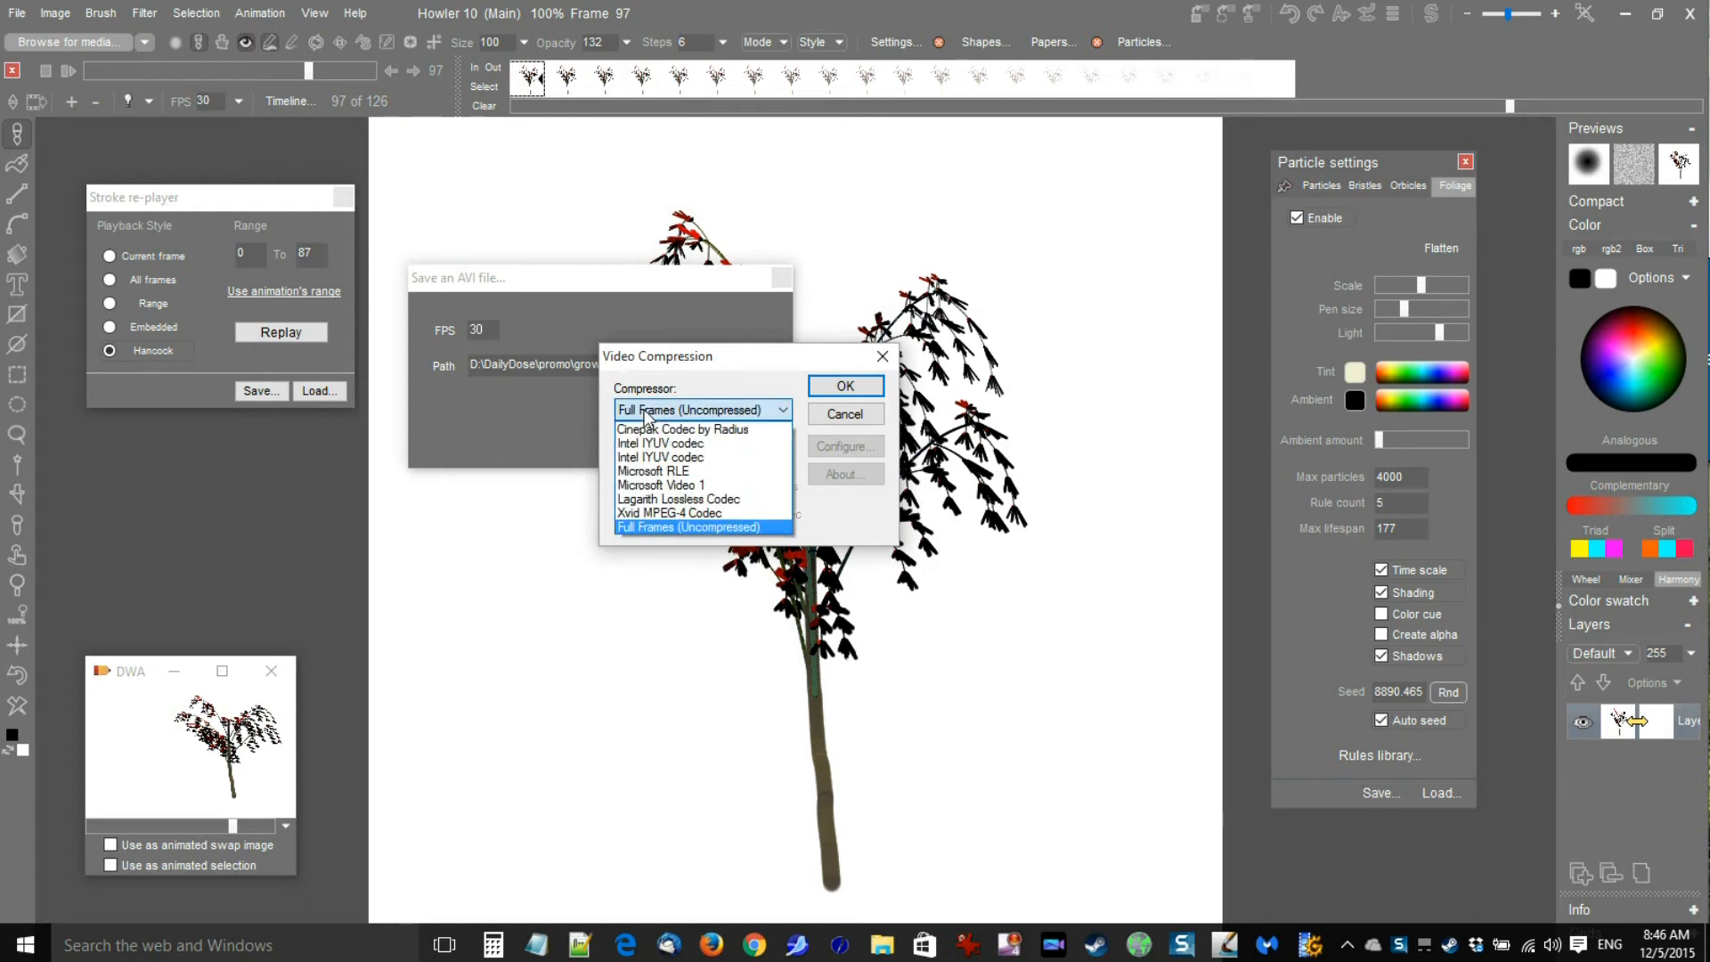
{"action": "left_click", "coordinate": [725, 499]}
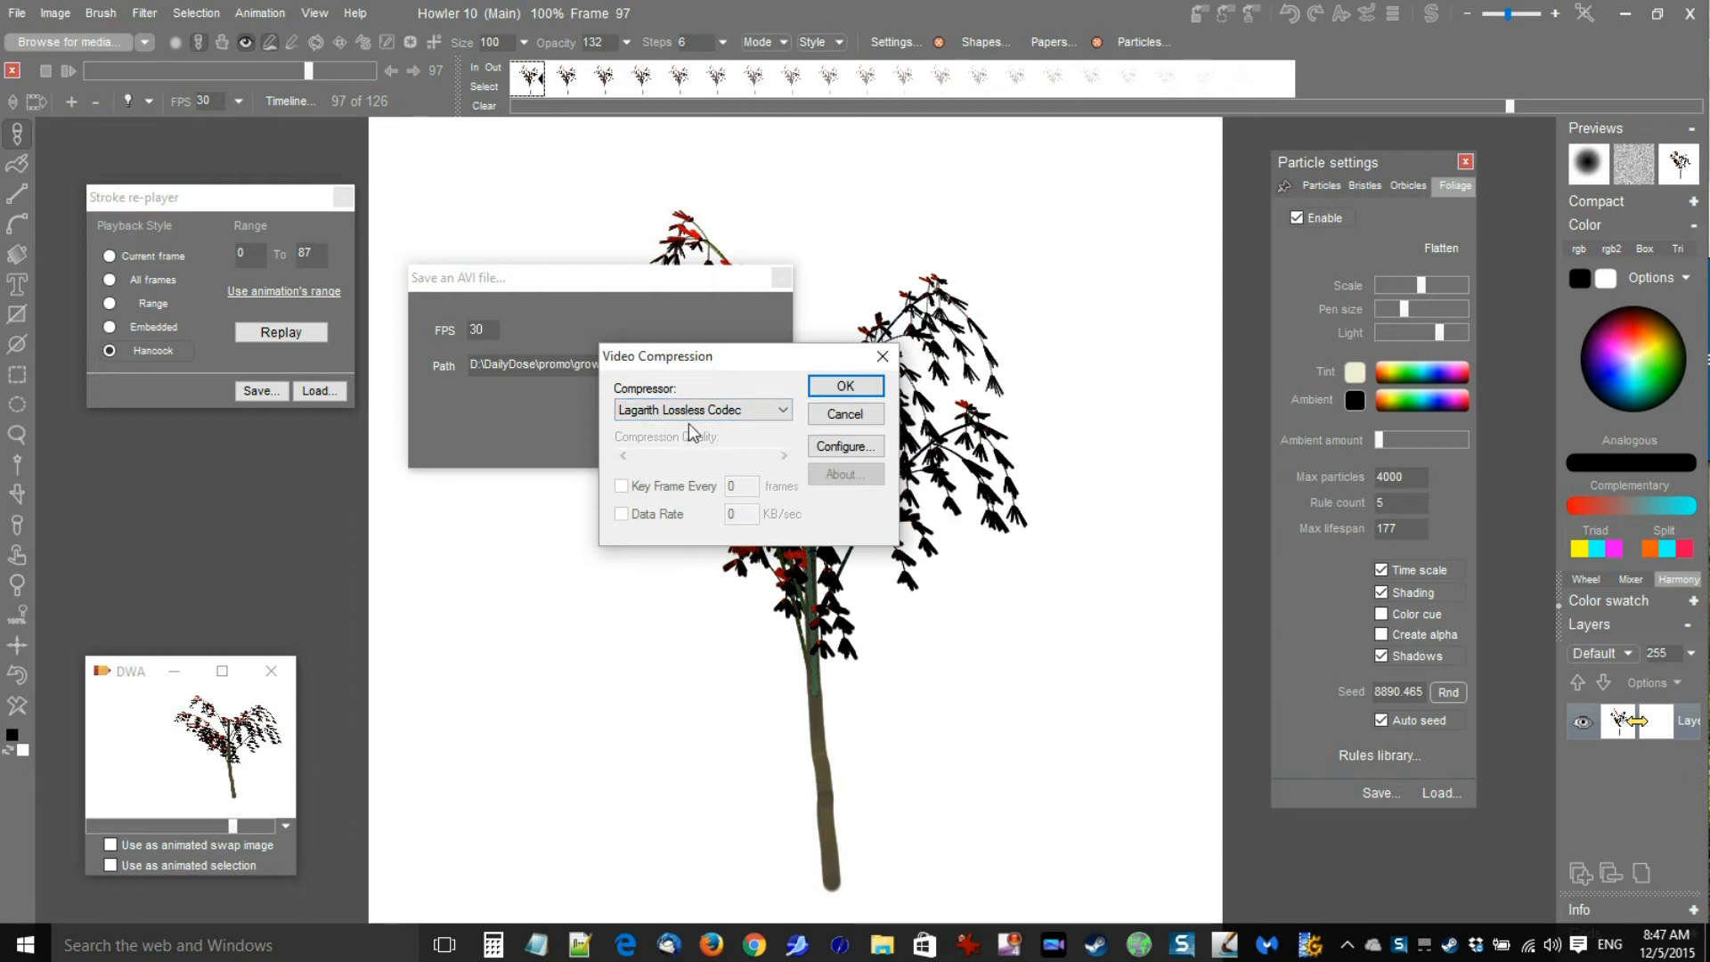
{"action": "left_click", "coordinate": [844, 390]}
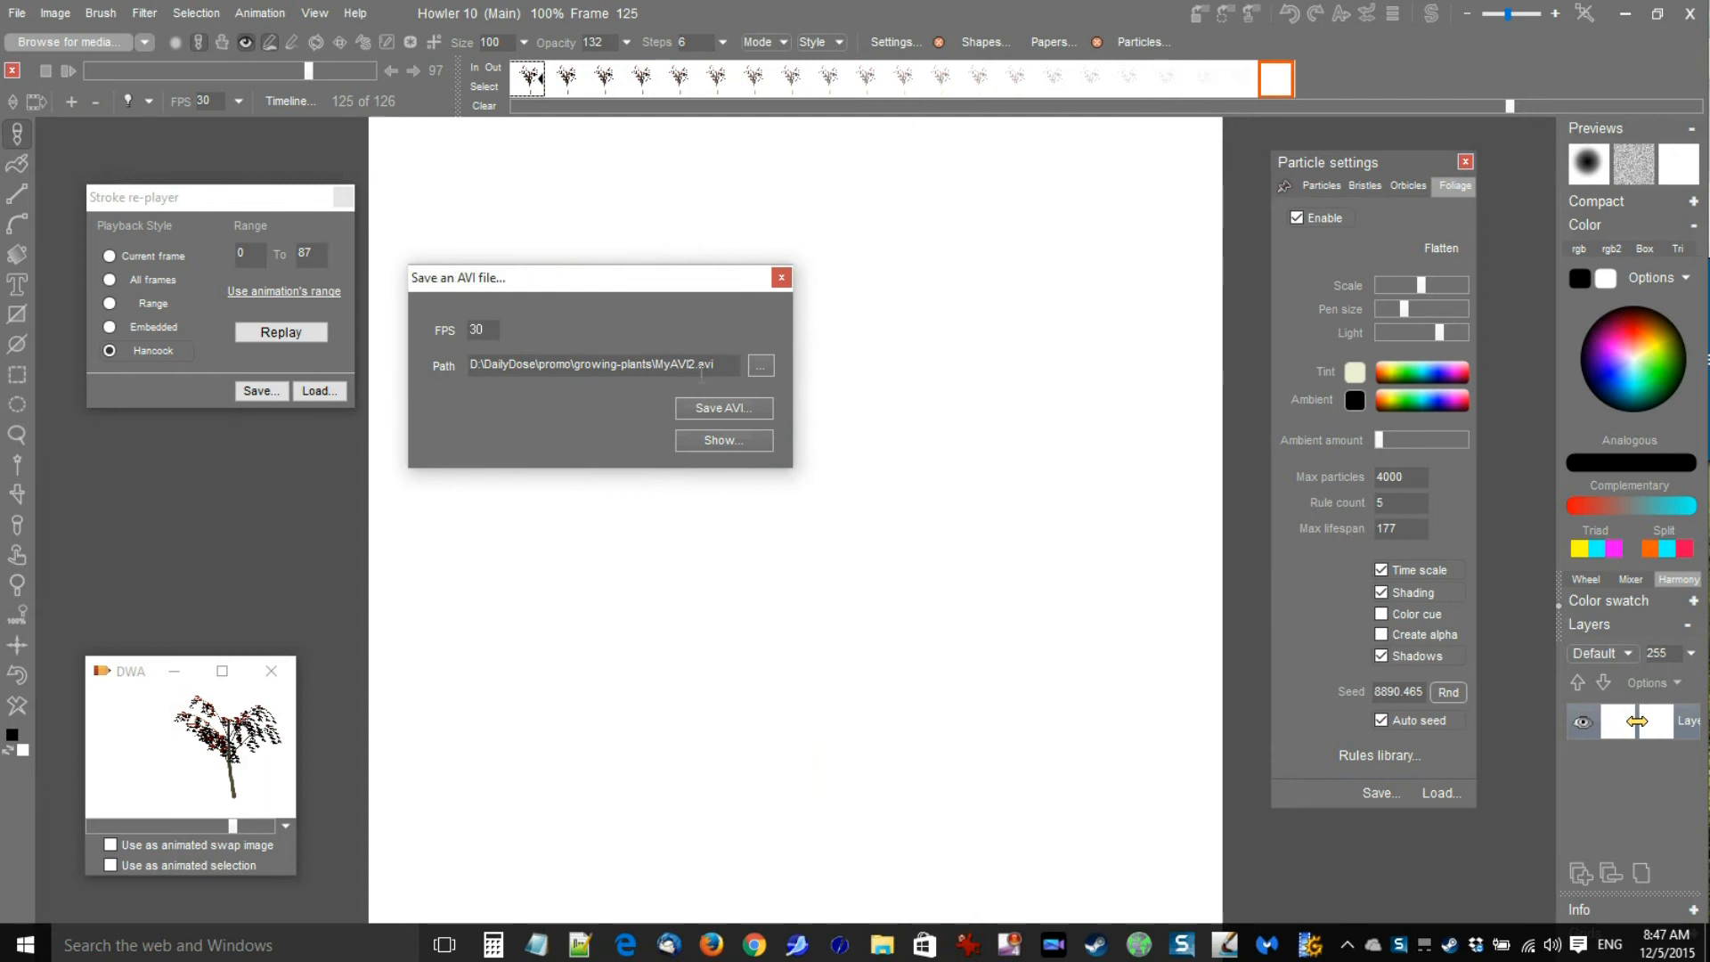
Show the exported MyAVI2.avi in the media player, replay it, and close the player.
{"action": "left_click", "coordinate": [723, 440]}
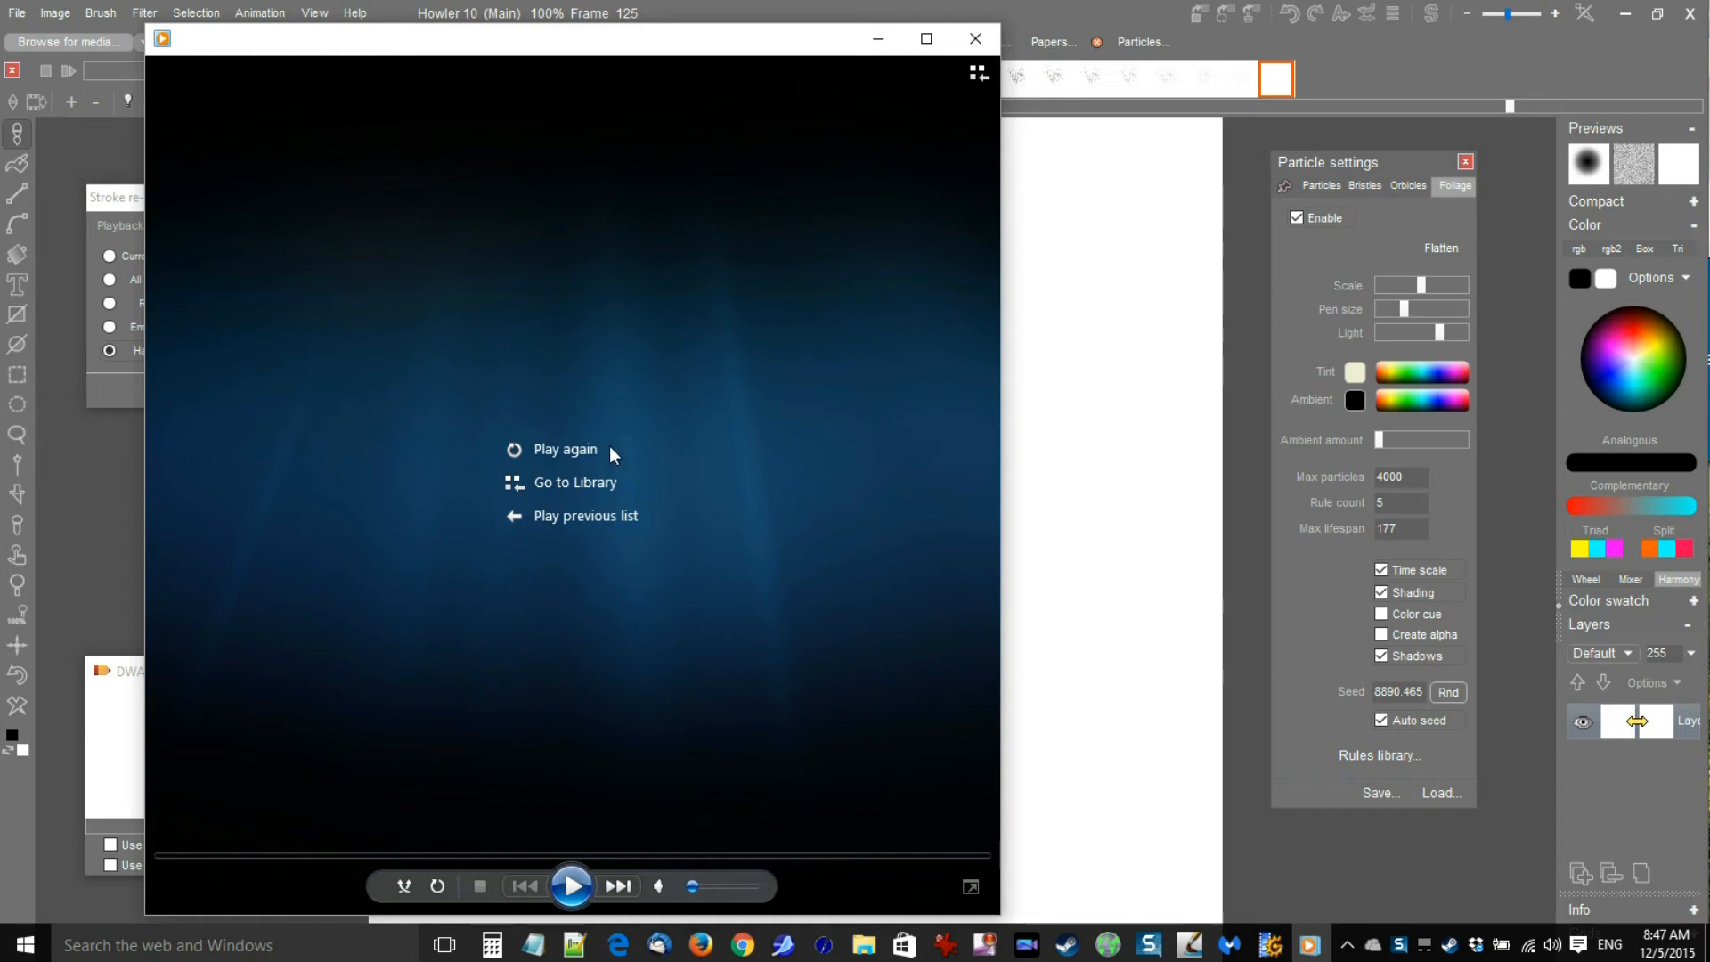
{"action": "left_click", "coordinate": [565, 449]}
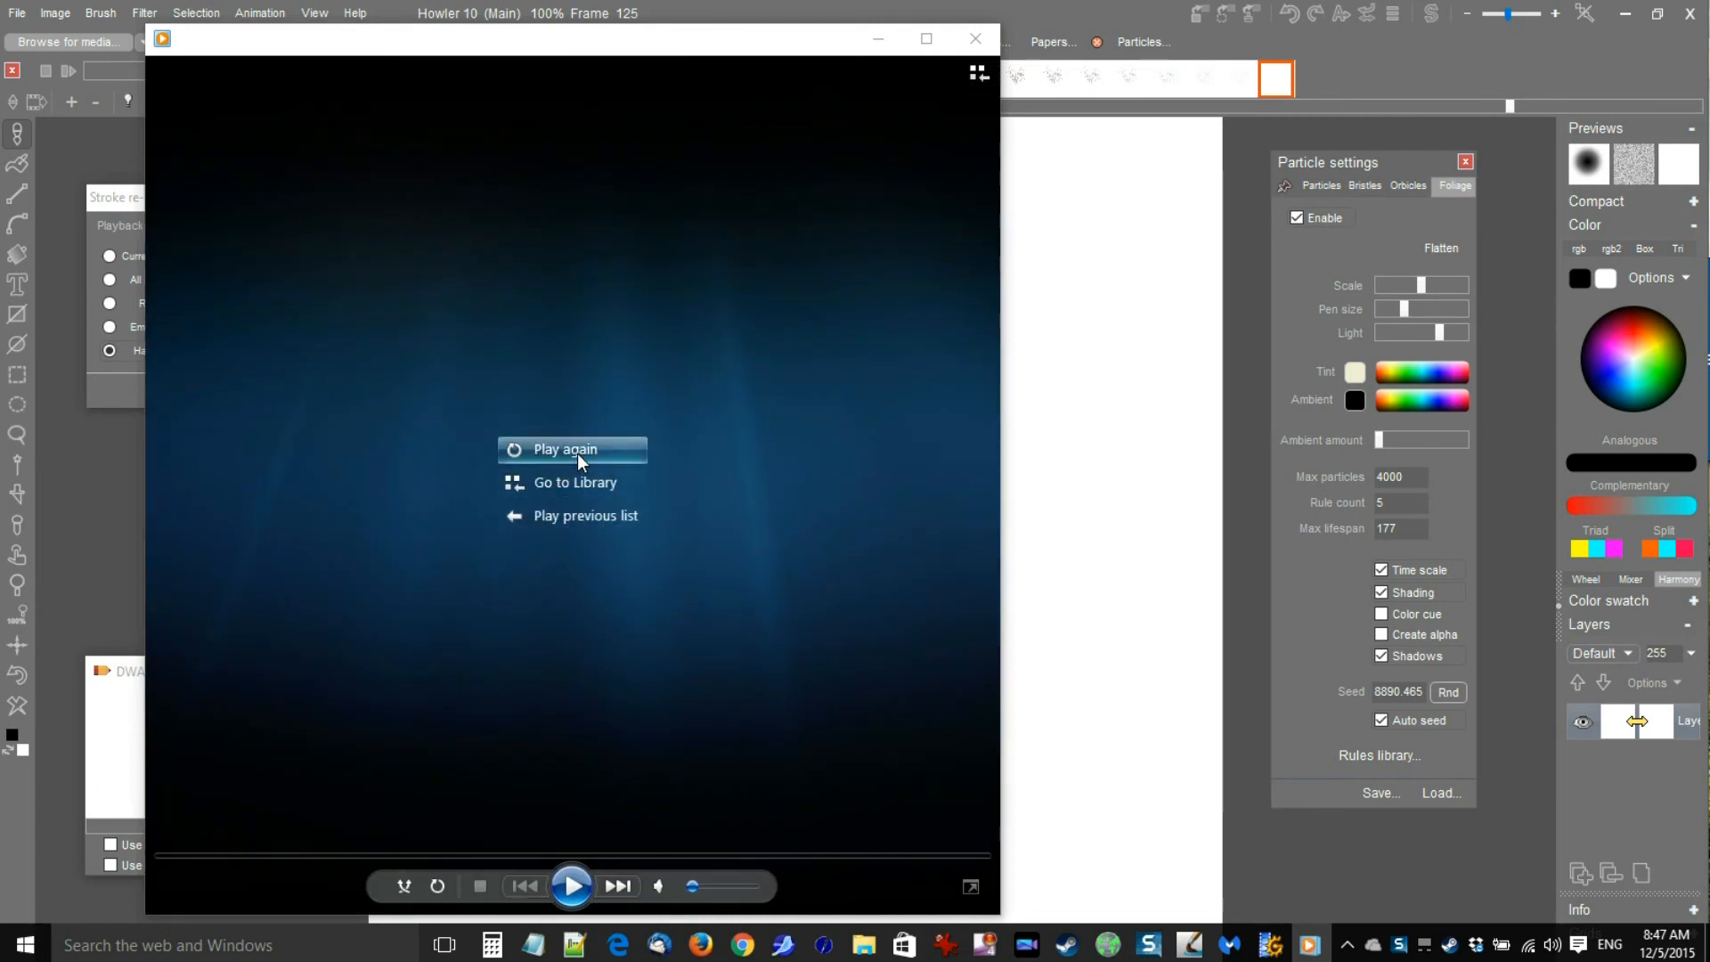
{"action": "left_click", "coordinate": [577, 452]}
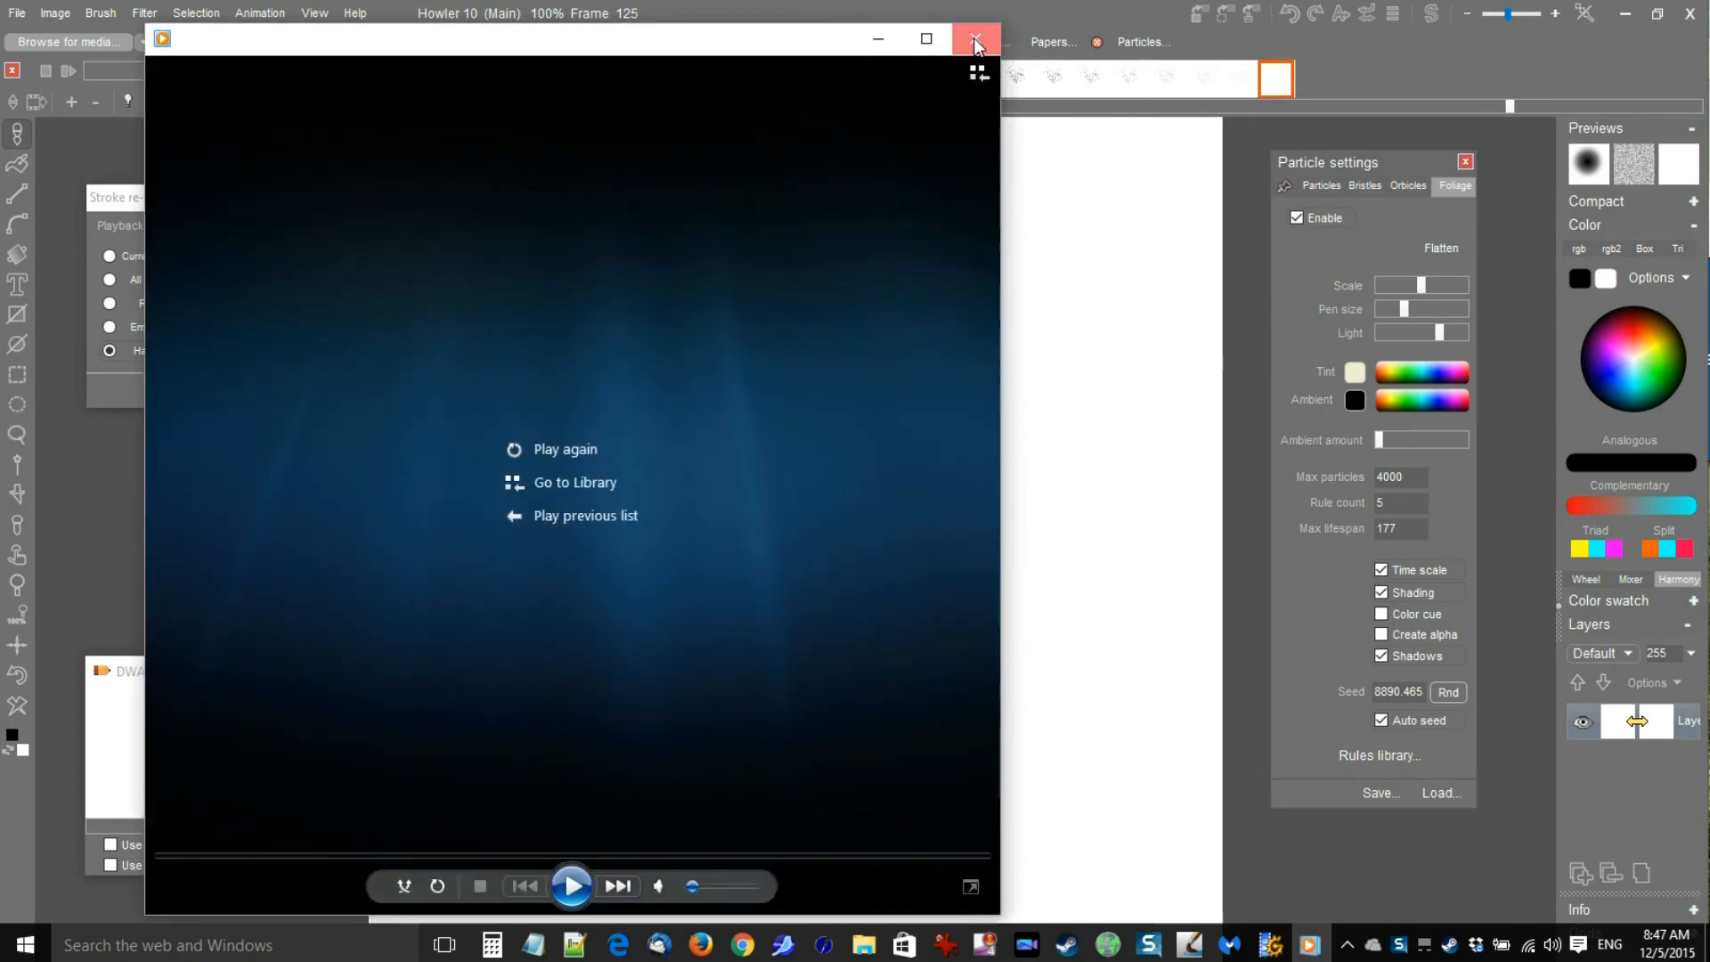
{"action": "left_click", "coordinate": [975, 38]}
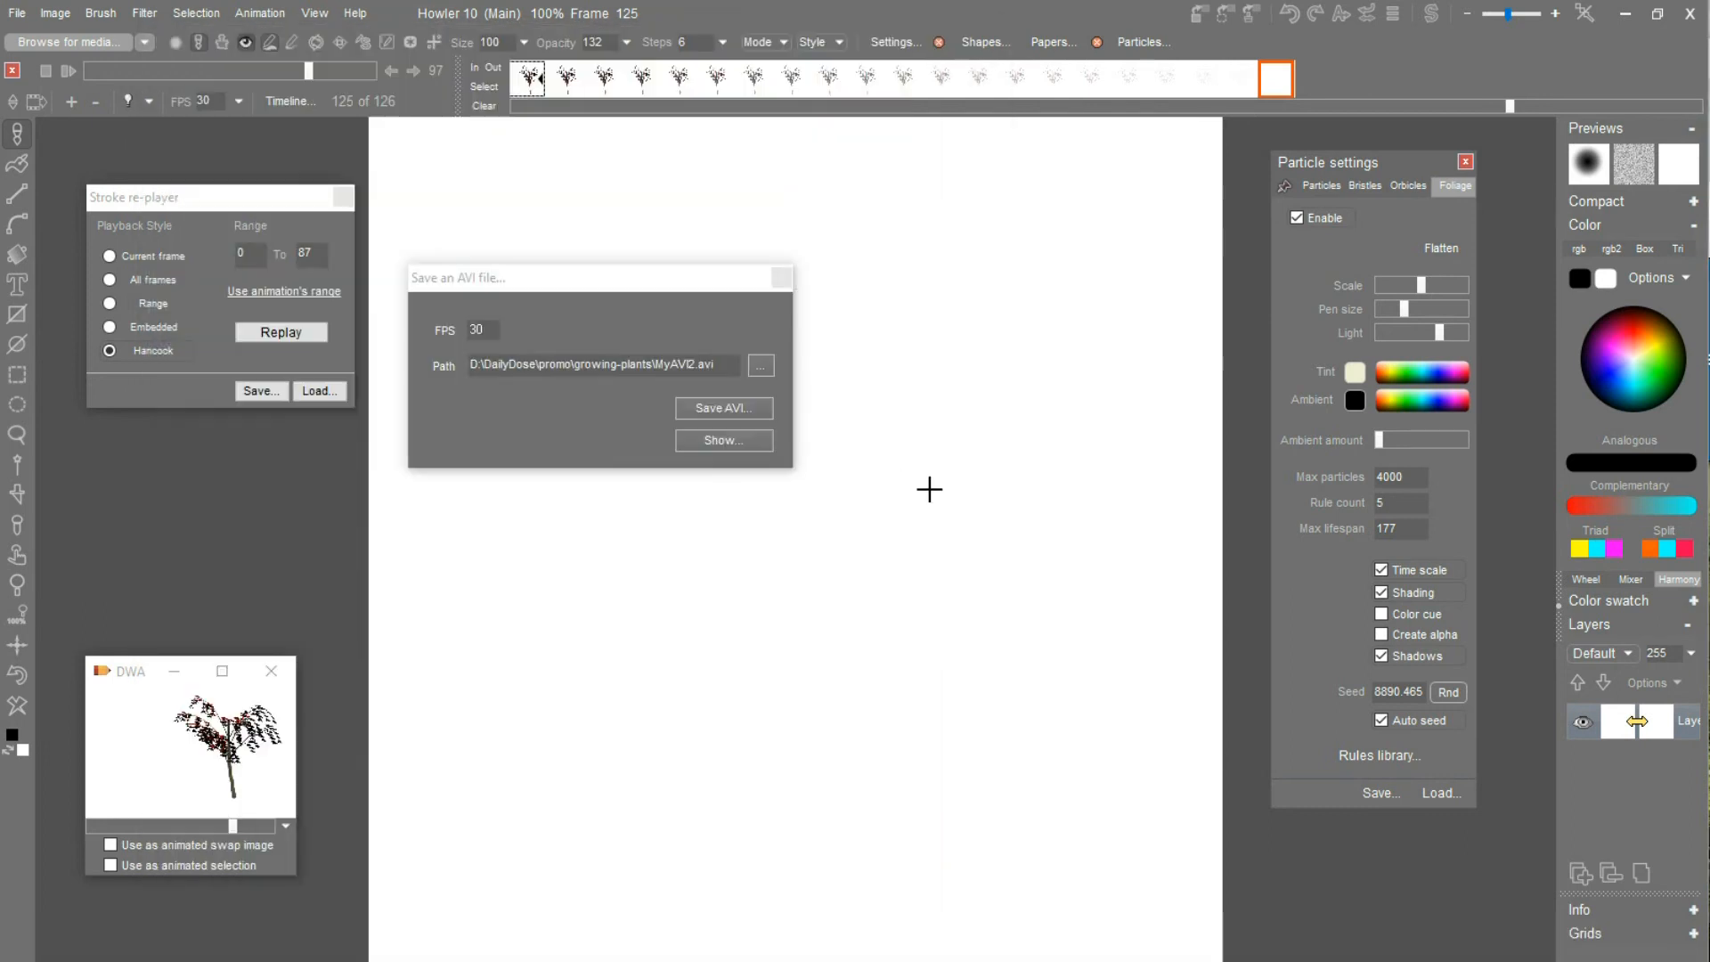
Select a tight rectangle around the full-grown tree at frame 95 and crop the animation to that selection.
{"action": "left_click_drag", "start_coordinate": [671, 275], "coordinate": [397, 446]}
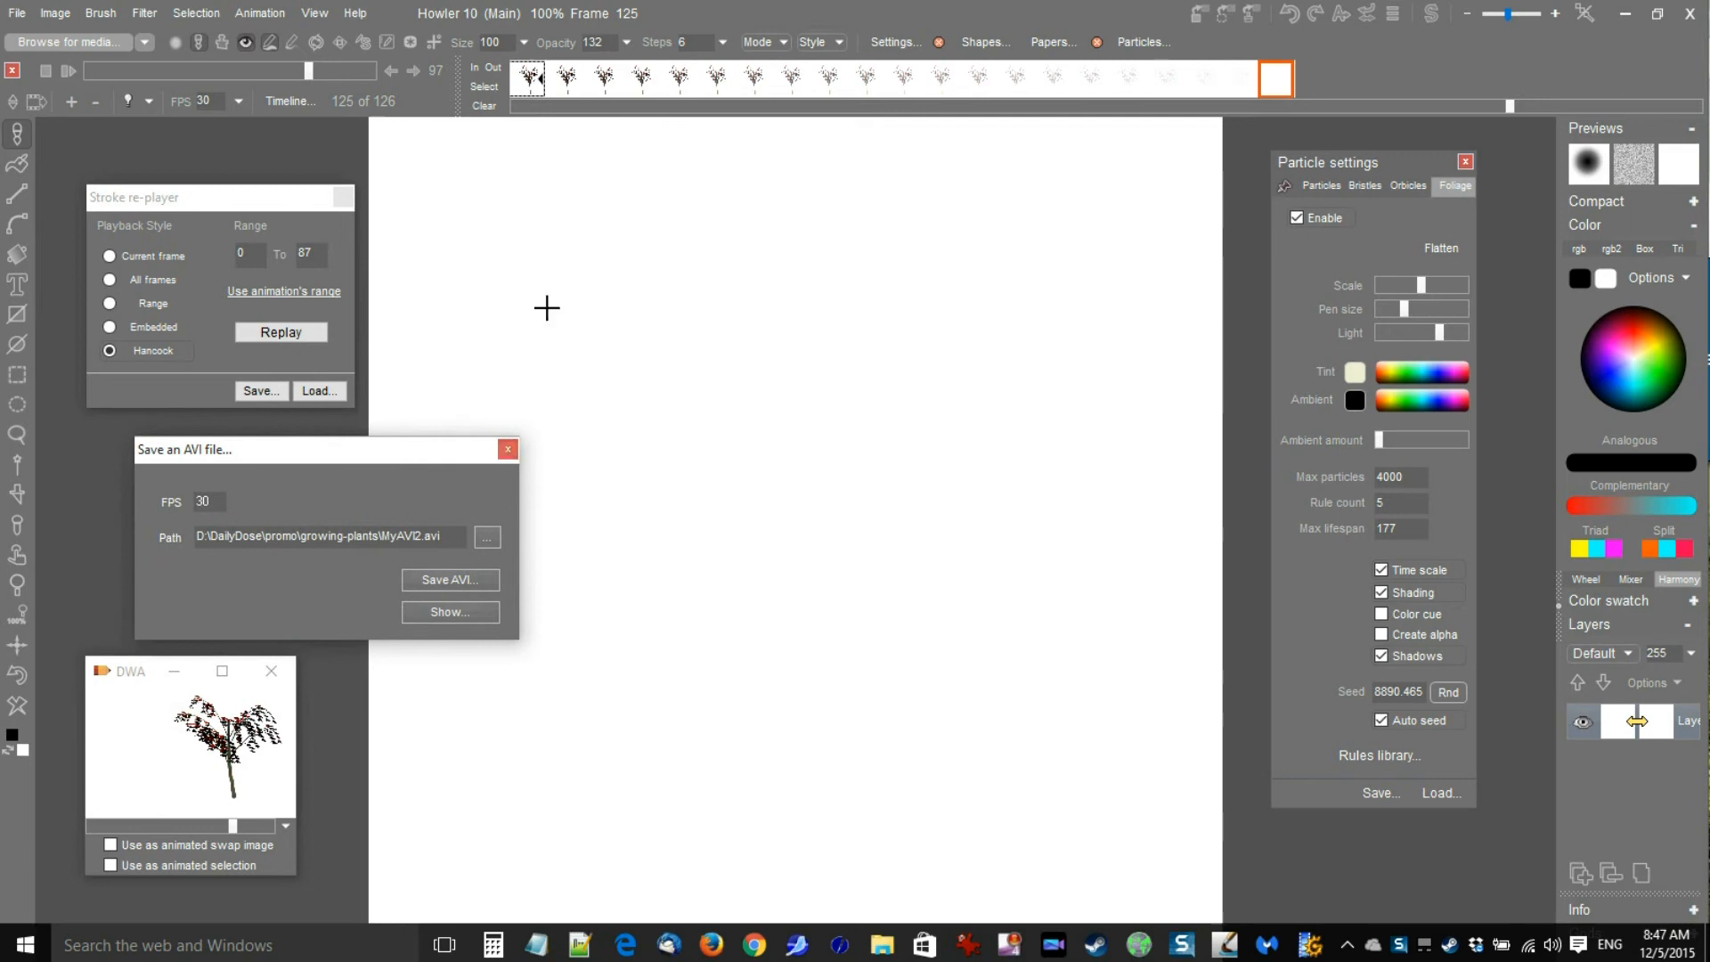
{"action": "mouse_move", "coordinate": [275, 68]}
{"action": "left_mouse_down"}
{"action": "mouse_move", "coordinate": [177, 68]}
{"action": "mouse_move", "coordinate": [305, 66]}
{"action": "left_mouse_up"}
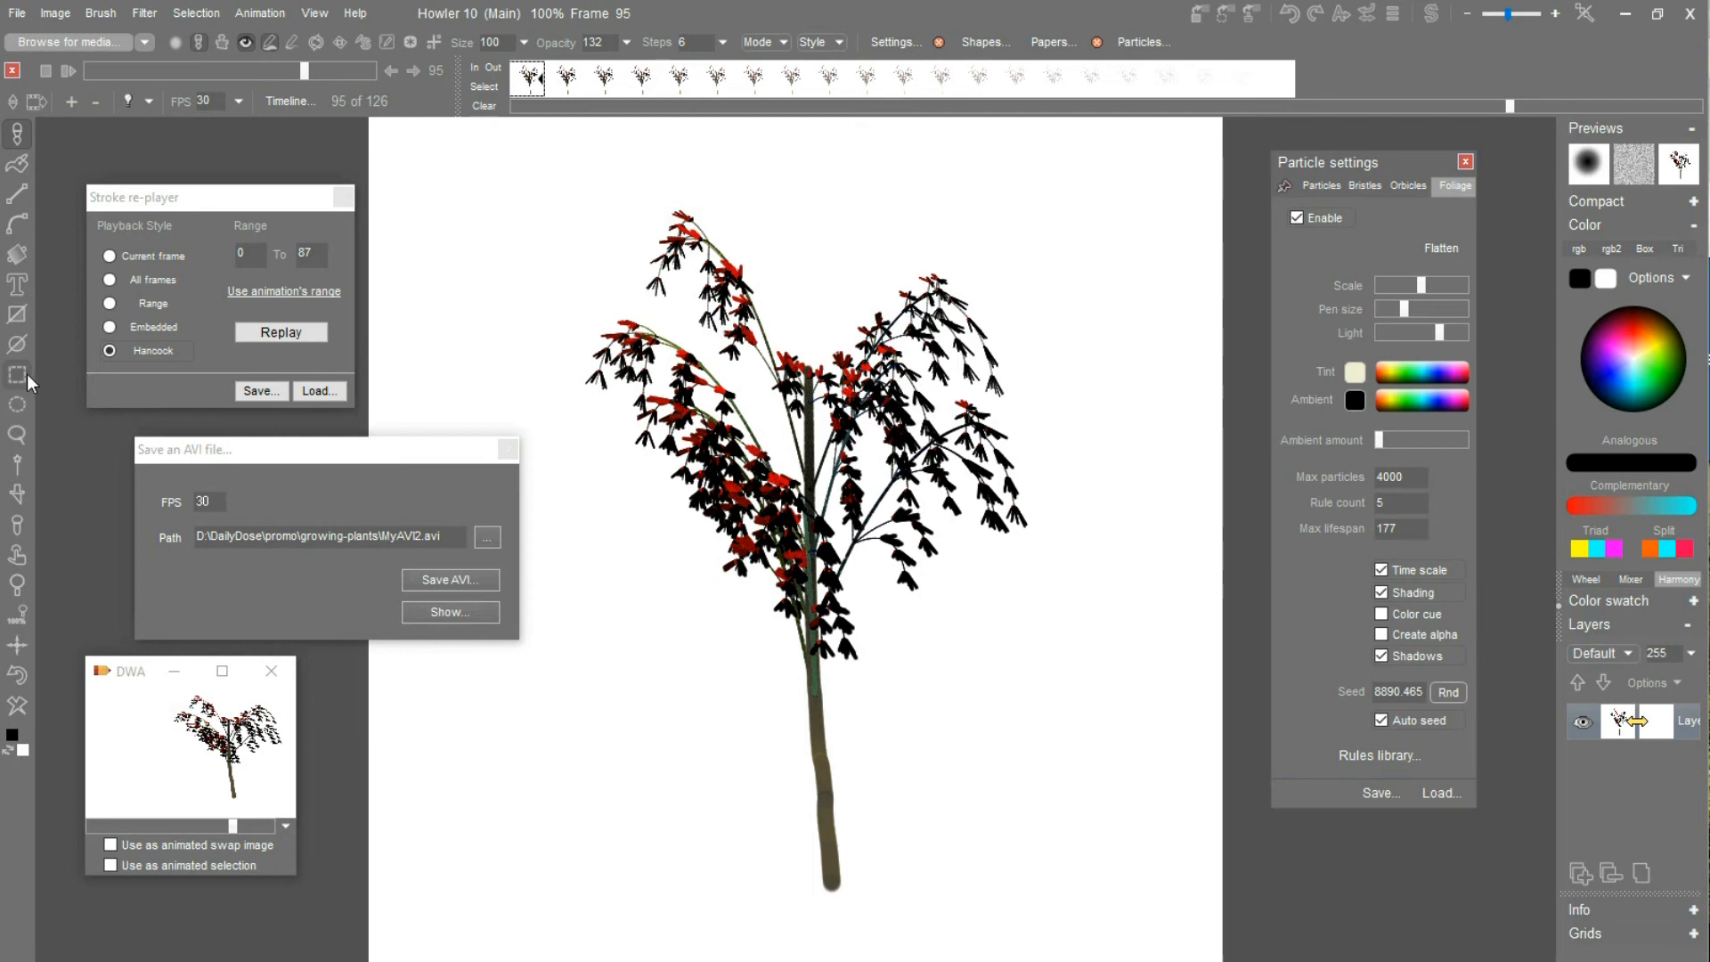
{"action": "left_click", "coordinate": [196, 12]}
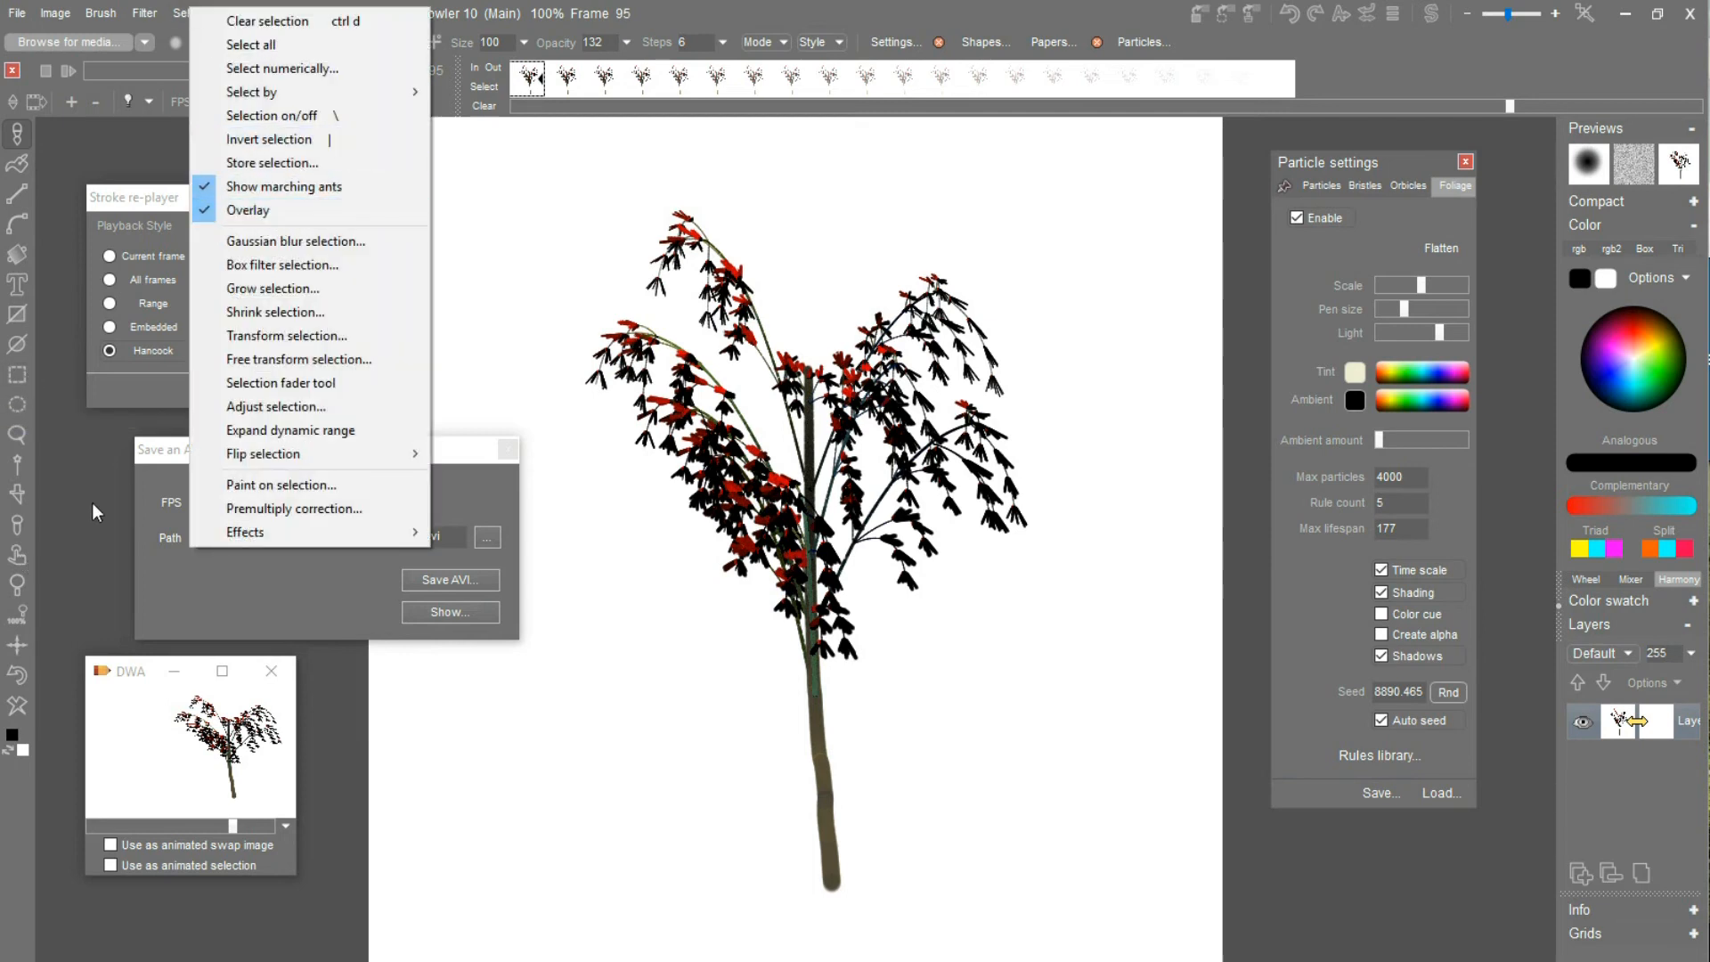
{"action": "left_click", "coordinate": [18, 376]}
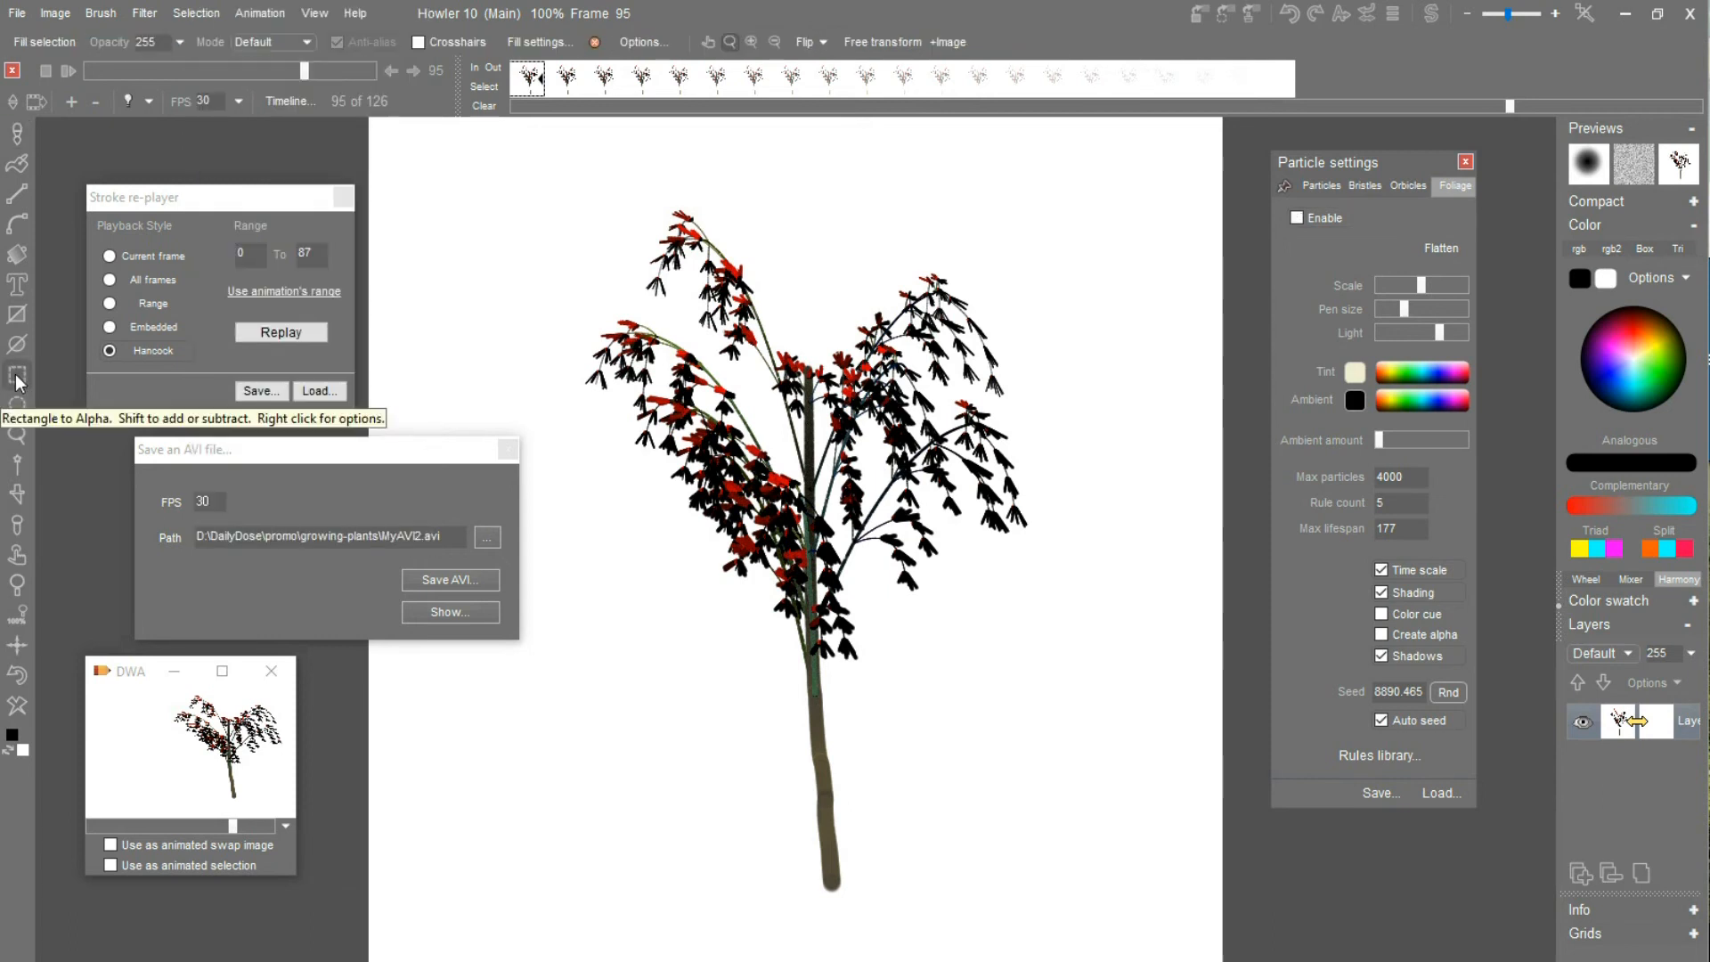
{"action": "left_click_drag", "start_coordinate": [687, 419], "coordinate": [1048, 914]}
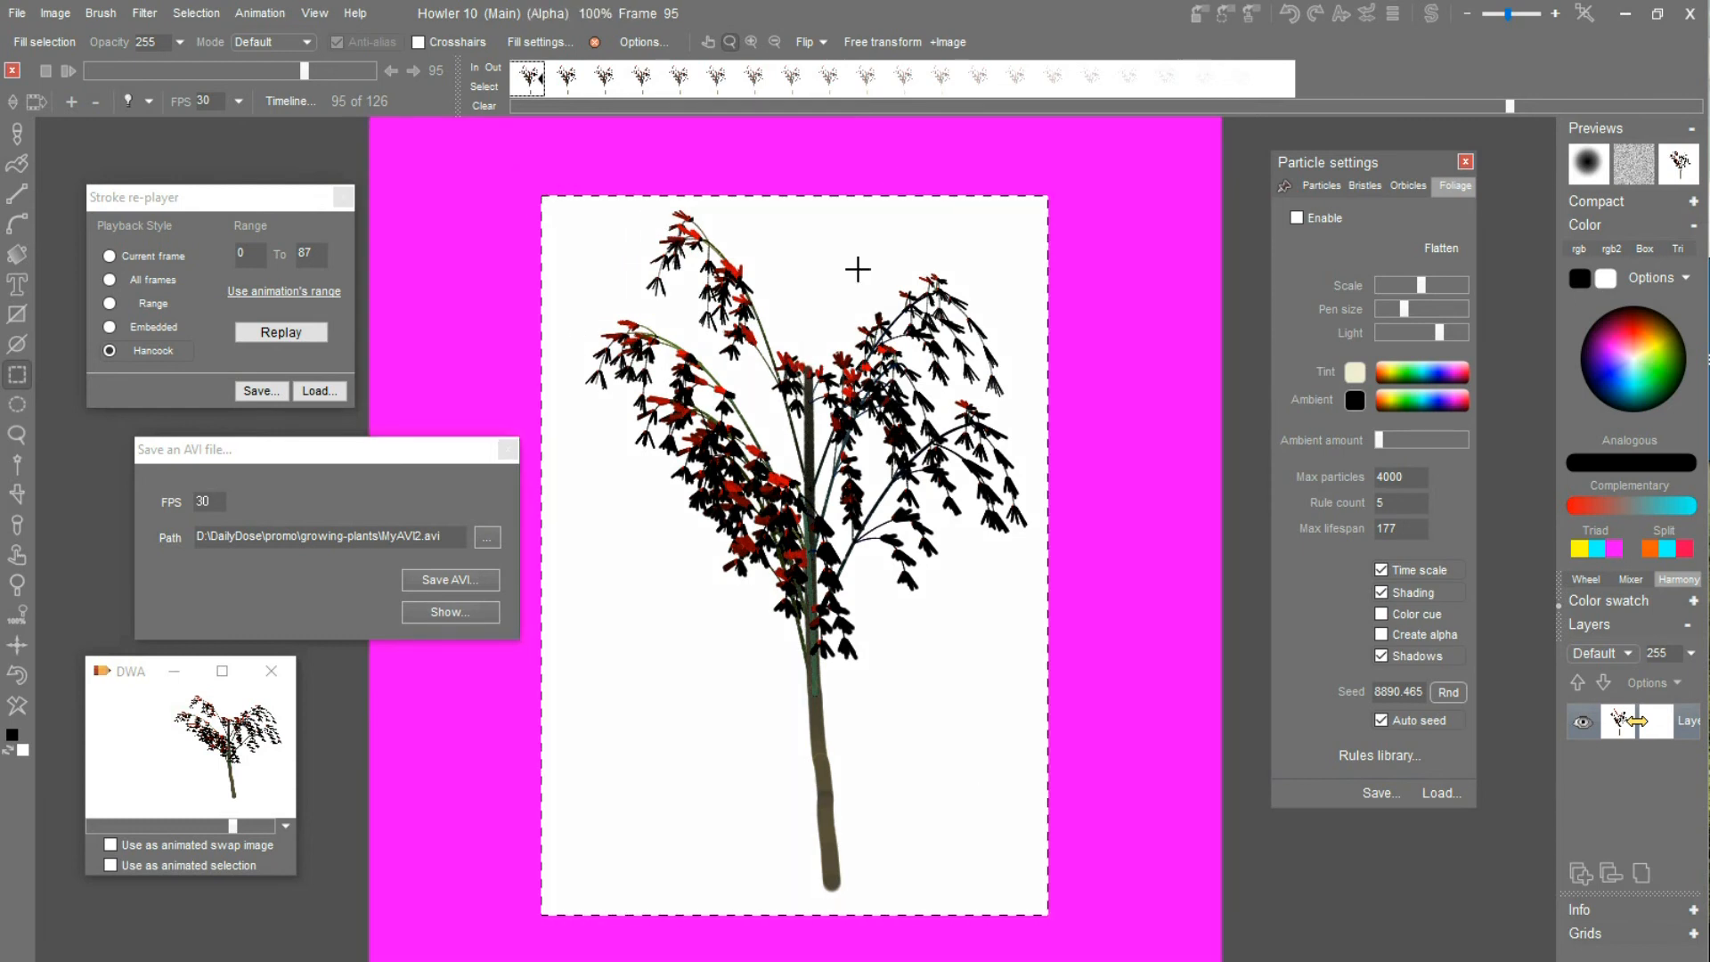
{"action": "left_click_drag", "start_coordinate": [552, 205], "coordinate": [1031, 895]}
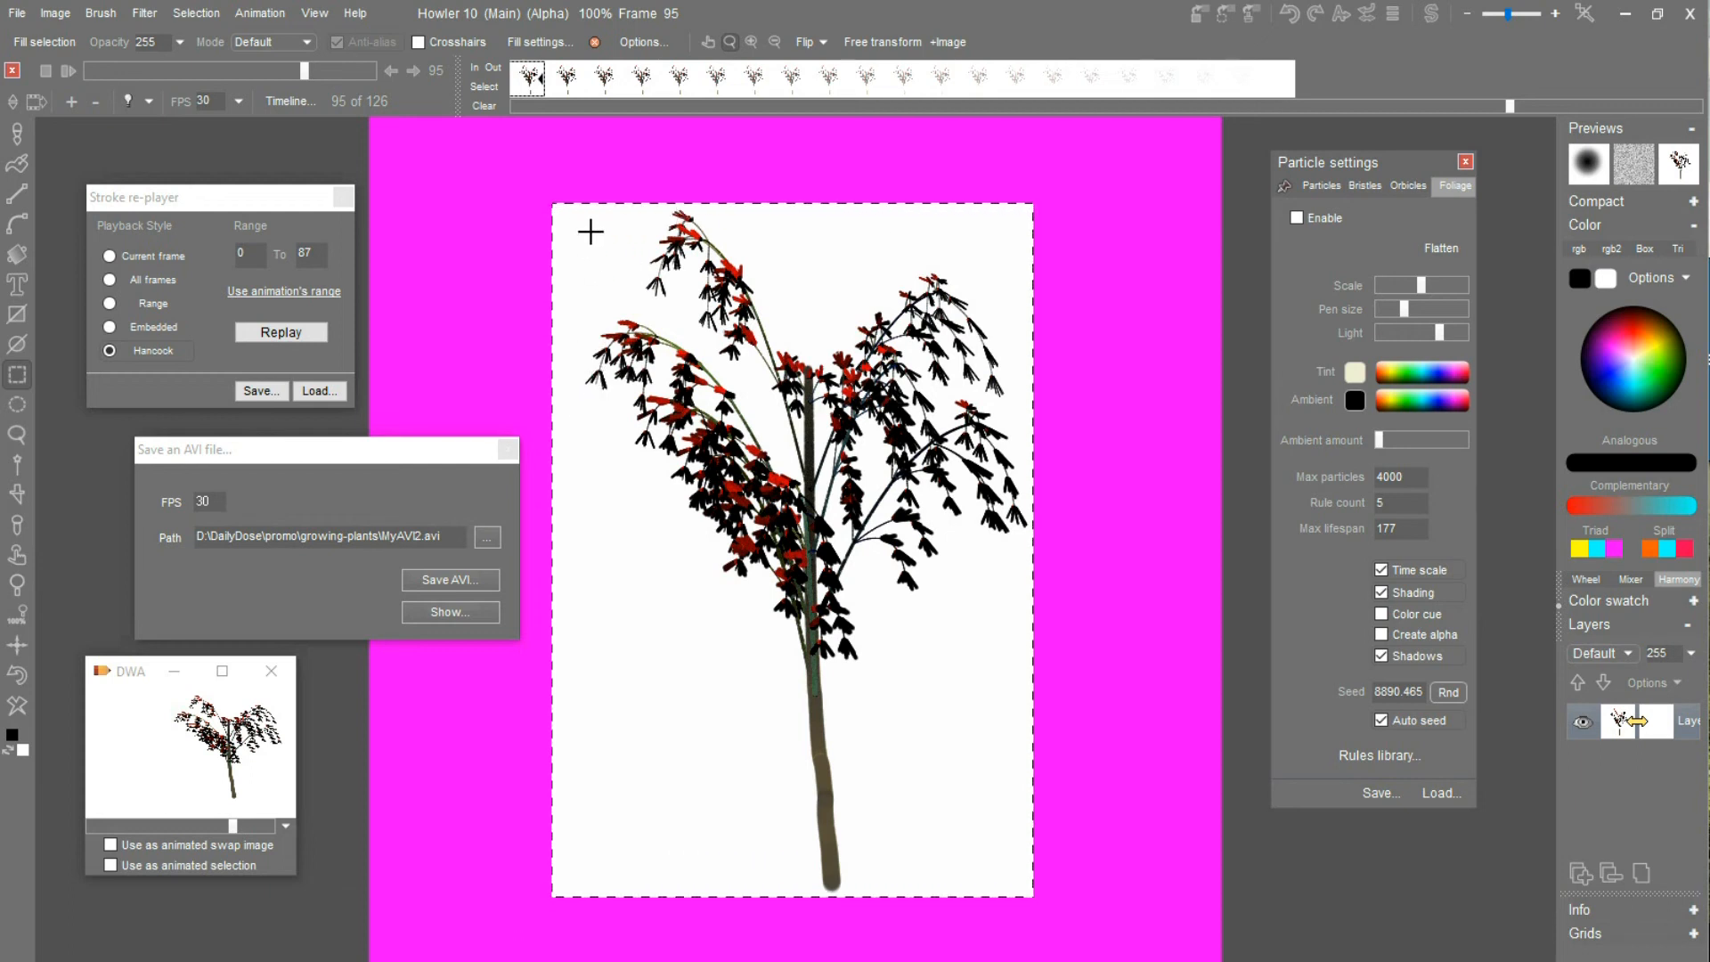
{"action": "left_click_drag", "start_coordinate": [591, 205], "coordinate": [1033, 921]}
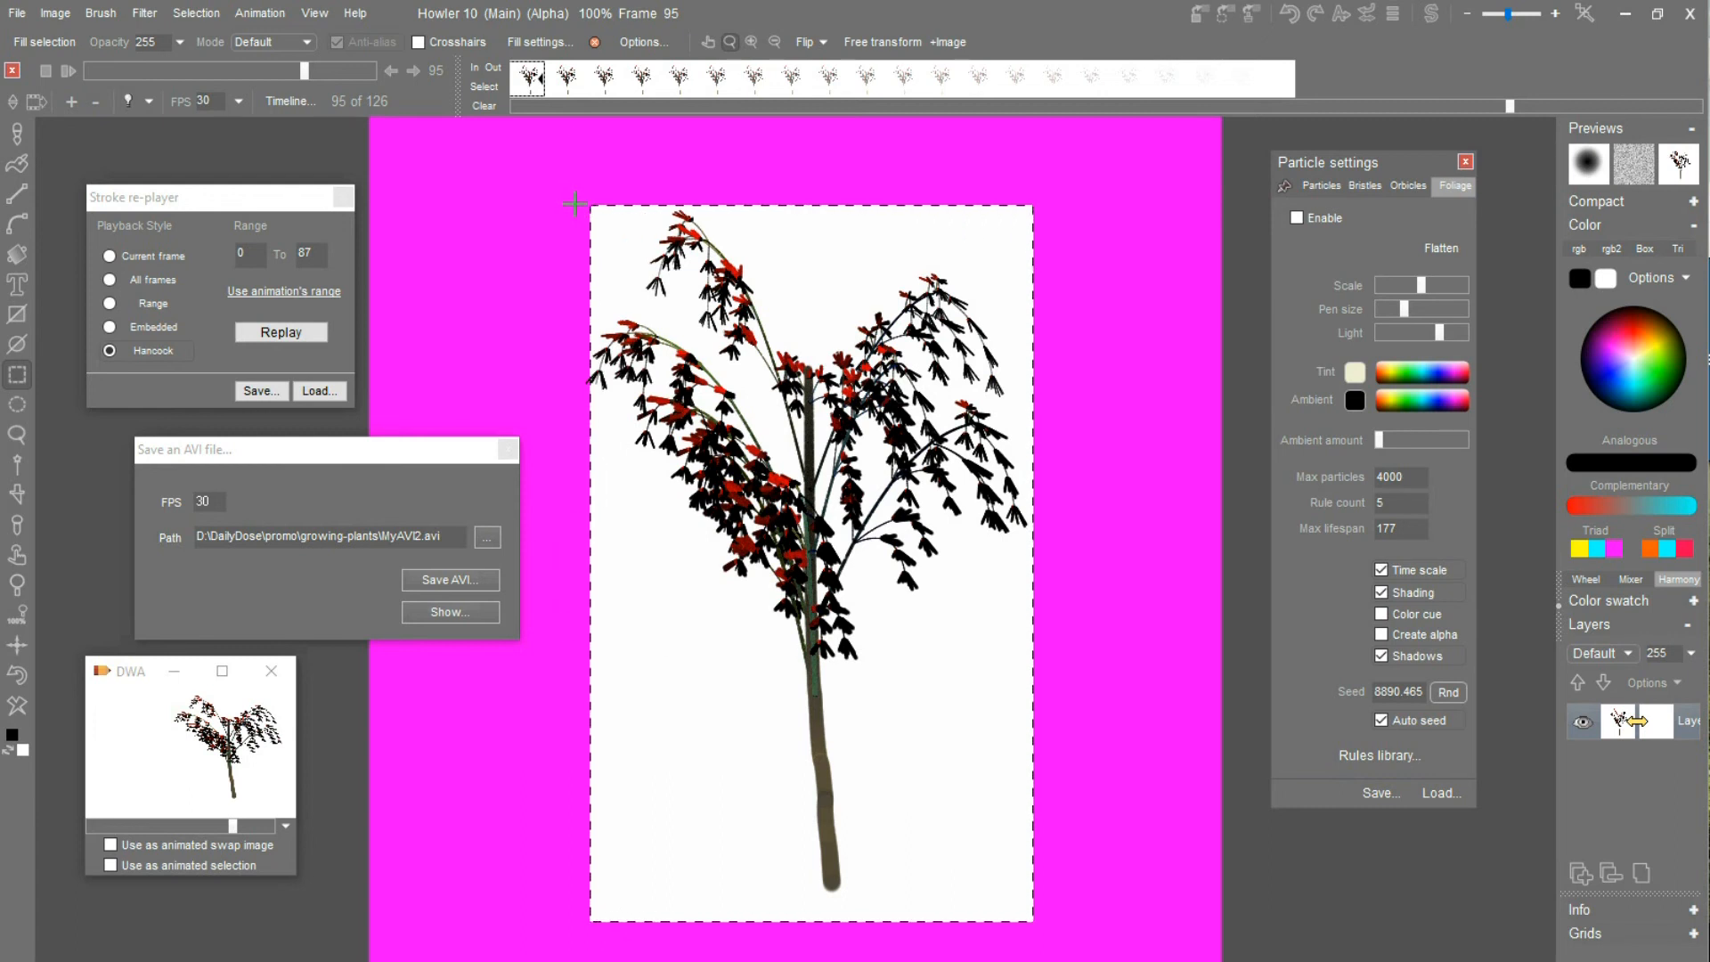
{"action": "left_click_drag", "start_coordinate": [999, 839], "coordinate": [1031, 902]}
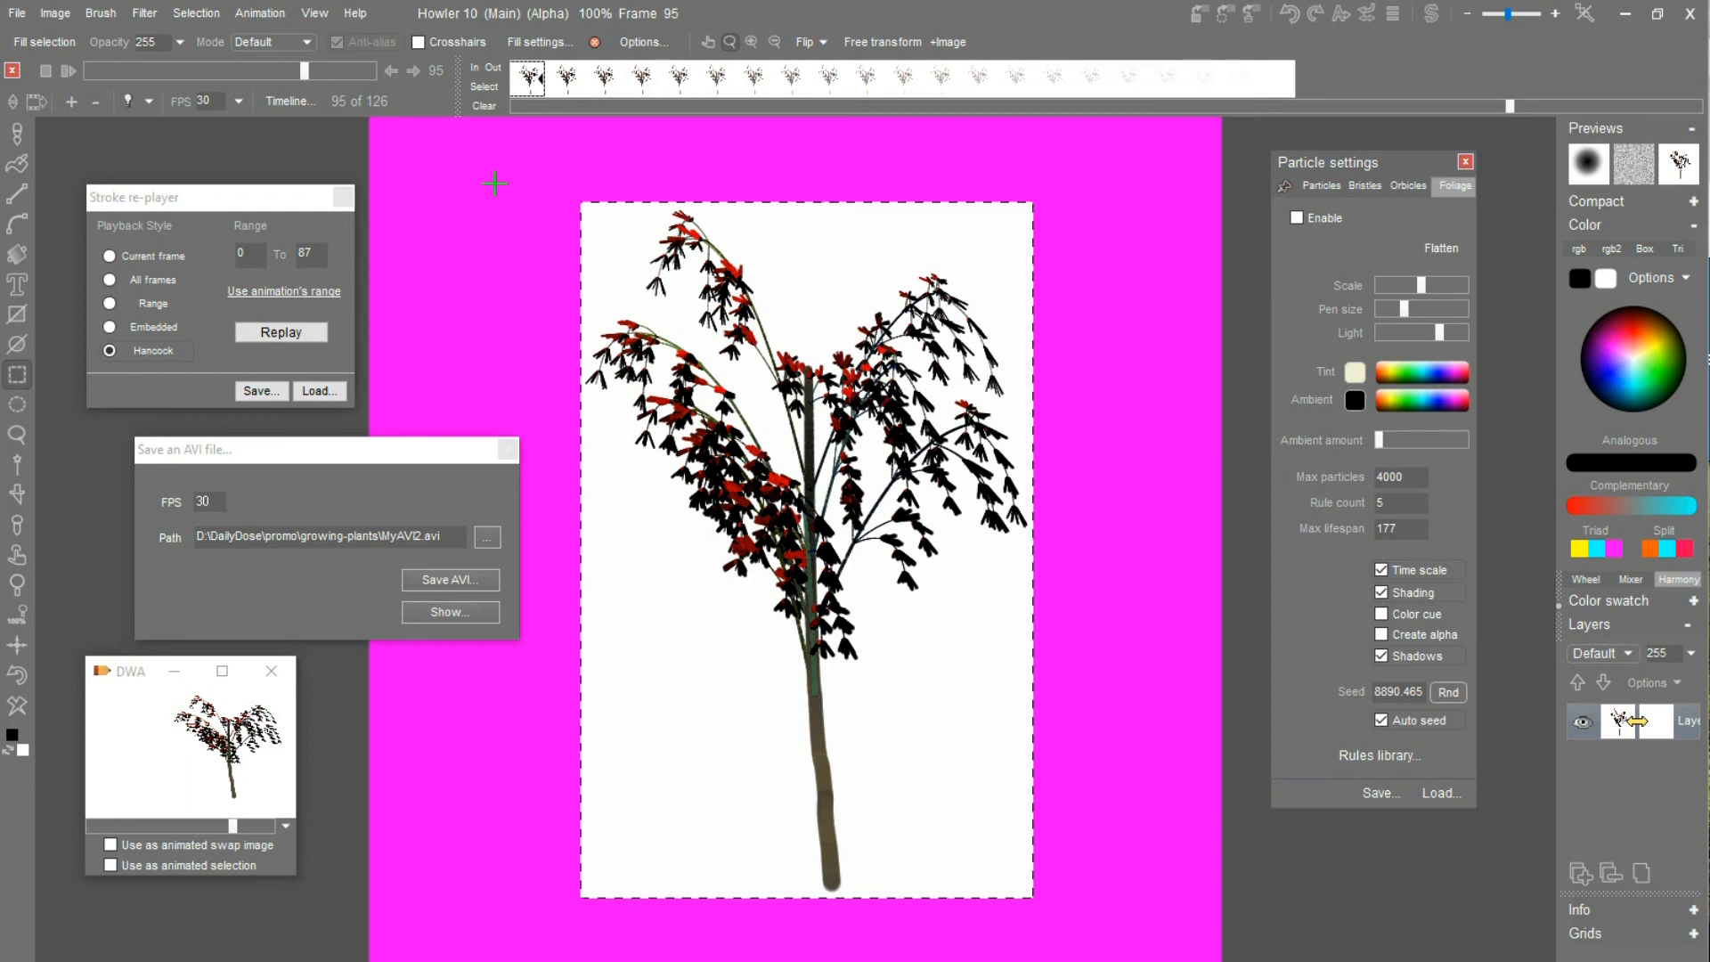
{"action": "left_click", "coordinate": [43, 13]}
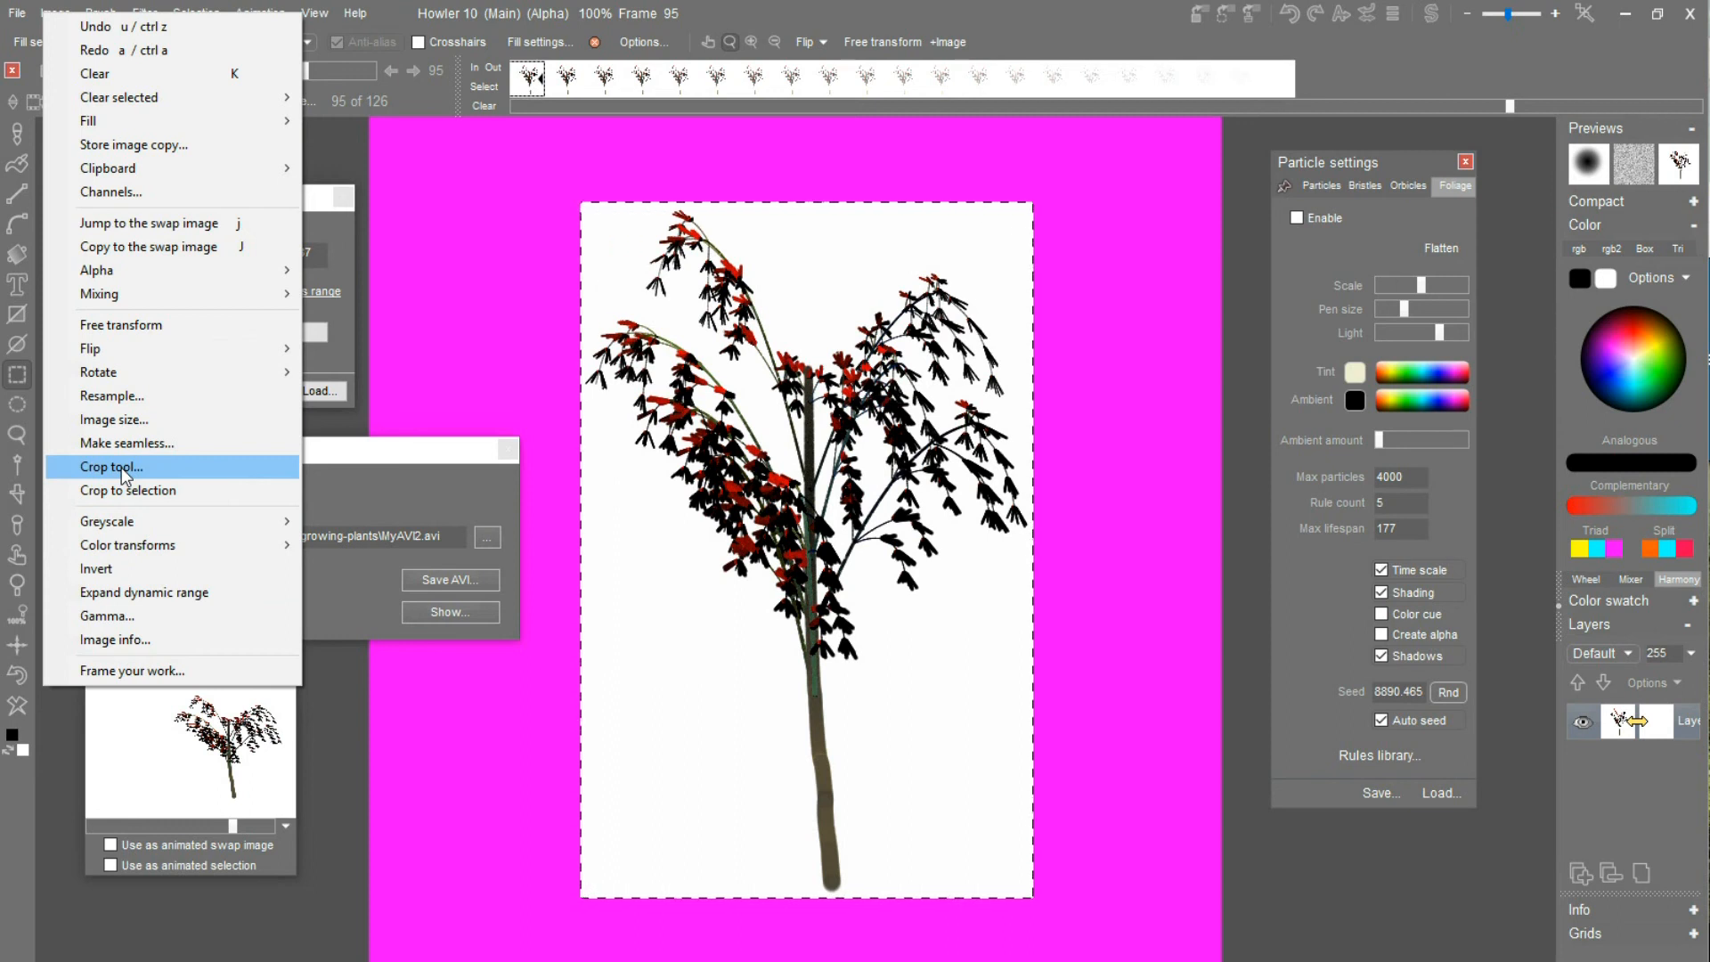
{"action": "left_click", "coordinate": [123, 492]}
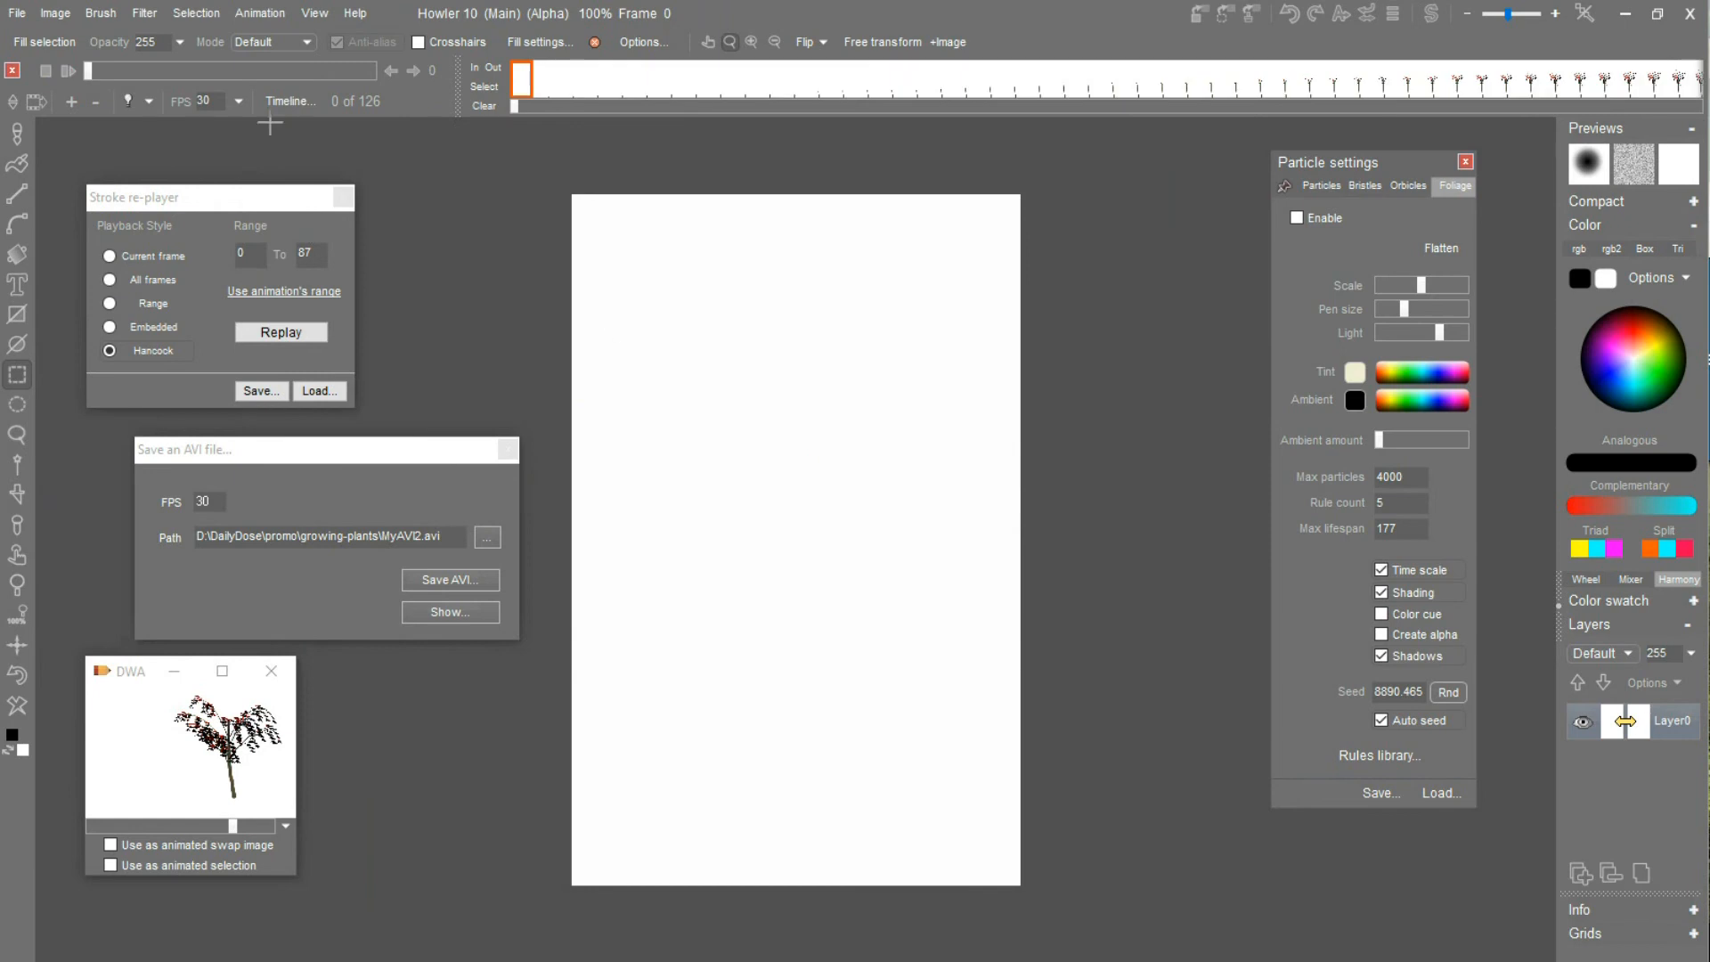
Go to frame 6 and check the cropped image's memory use, buffer width and buffer height.
{"action": "mouse_move", "coordinate": [98, 72]}
{"action": "left_mouse_down"}
{"action": "mouse_move", "coordinate": [417, 73]}
{"action": "mouse_move", "coordinate": [101, 66]}
{"action": "left_mouse_up"}
{"action": "left_click", "coordinate": [55, 13]}
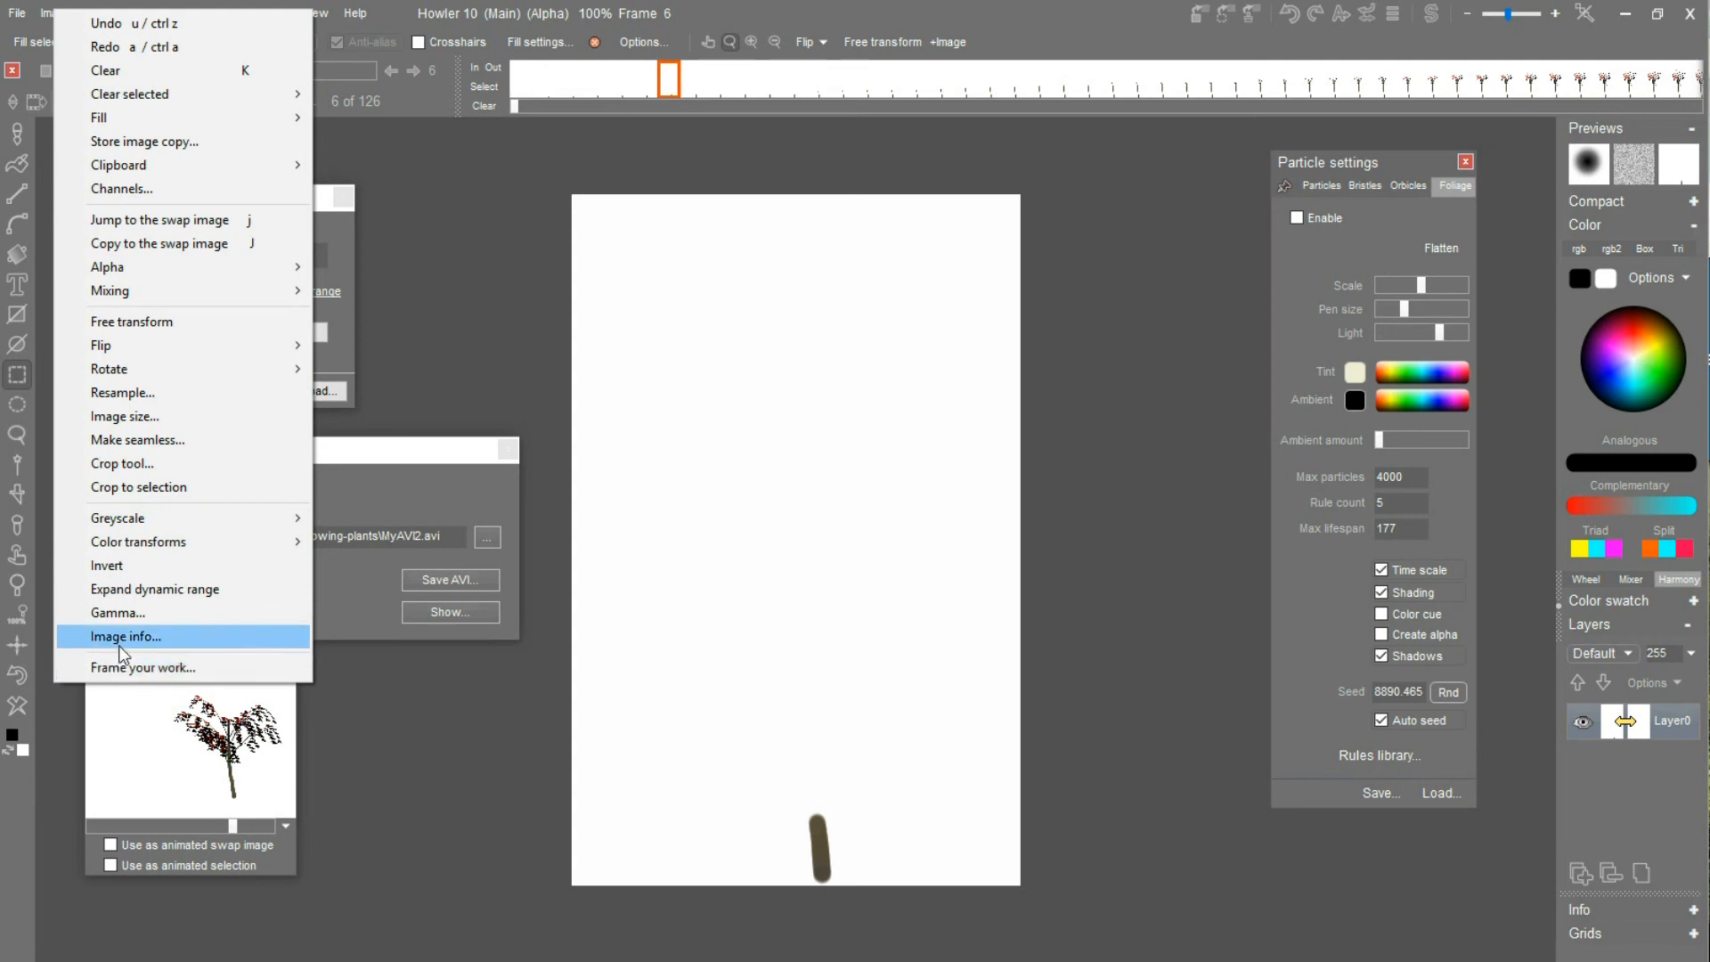
{"action": "left_click", "coordinate": [148, 638]}
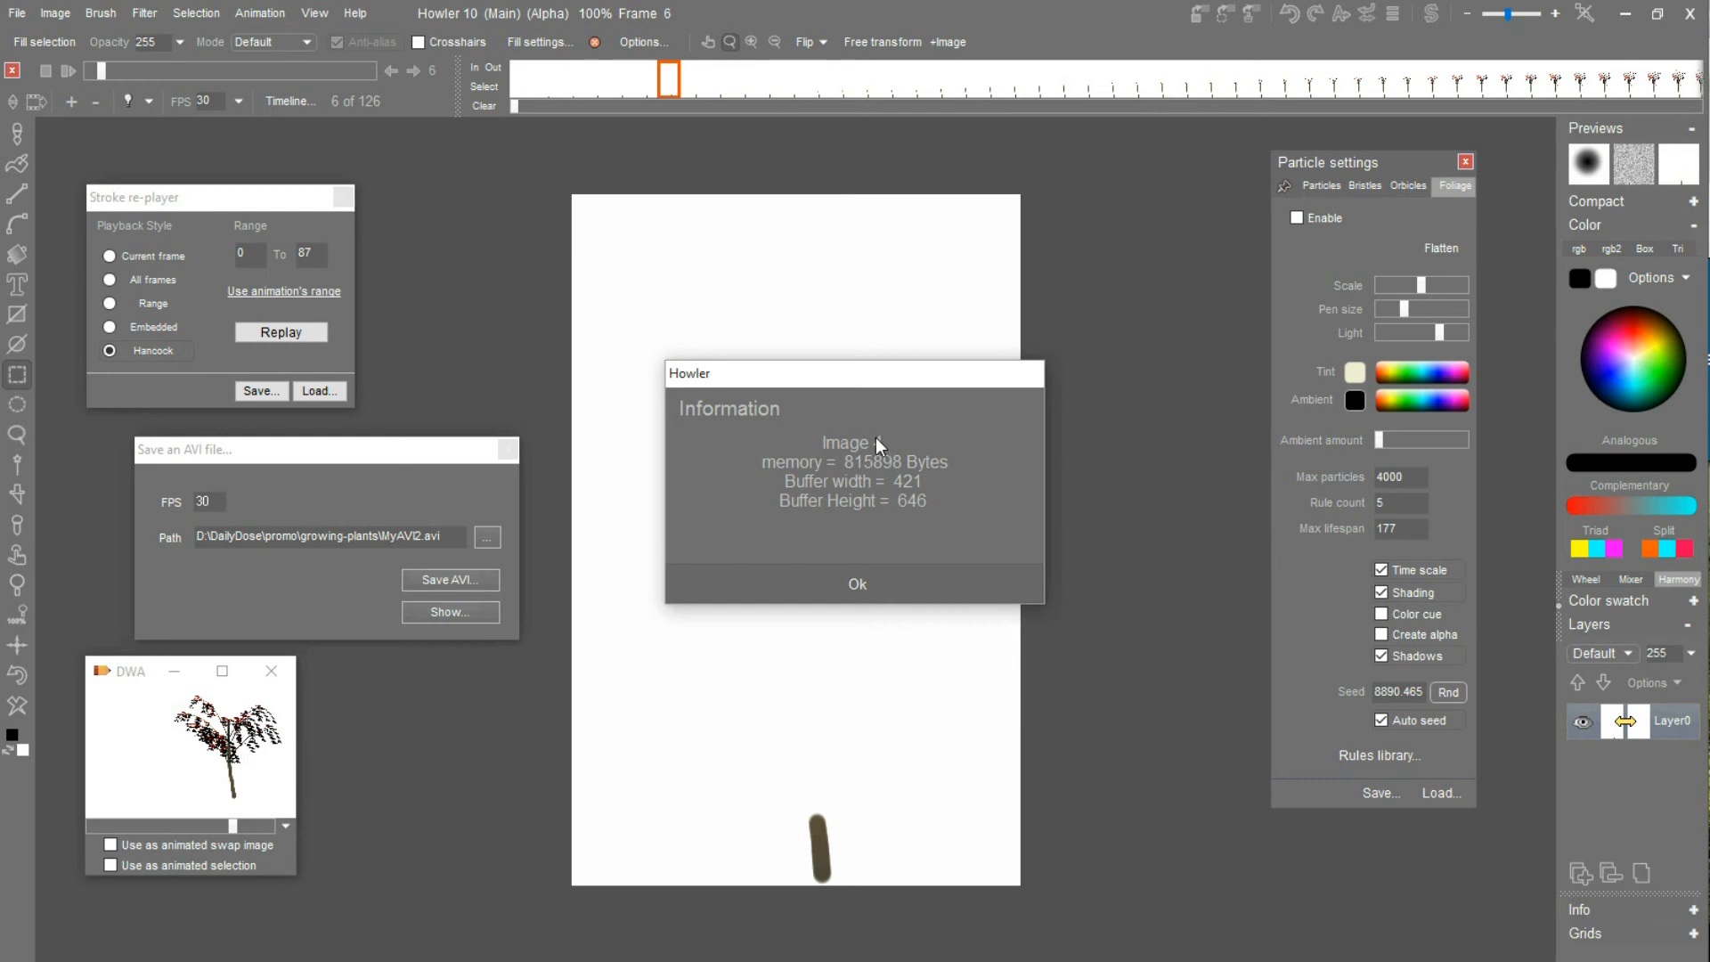
{"action": "left_click_drag", "start_coordinate": [930, 377], "coordinate": [1036, 365]}
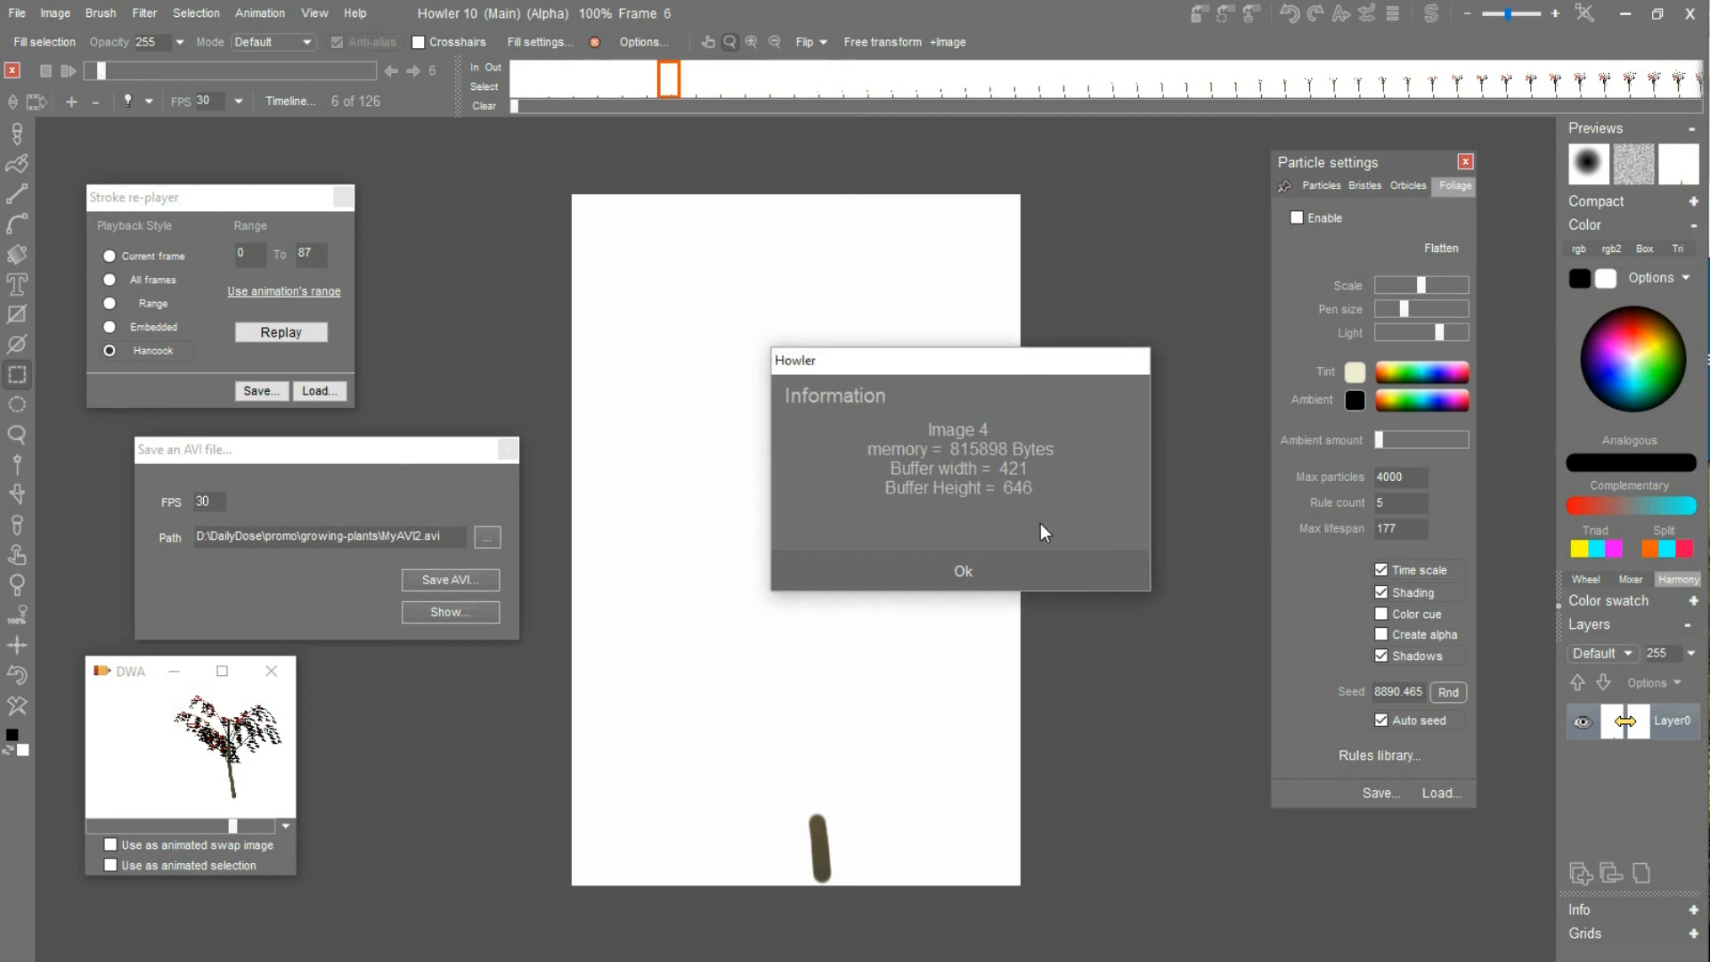
{"action": "left_click", "coordinate": [958, 574]}
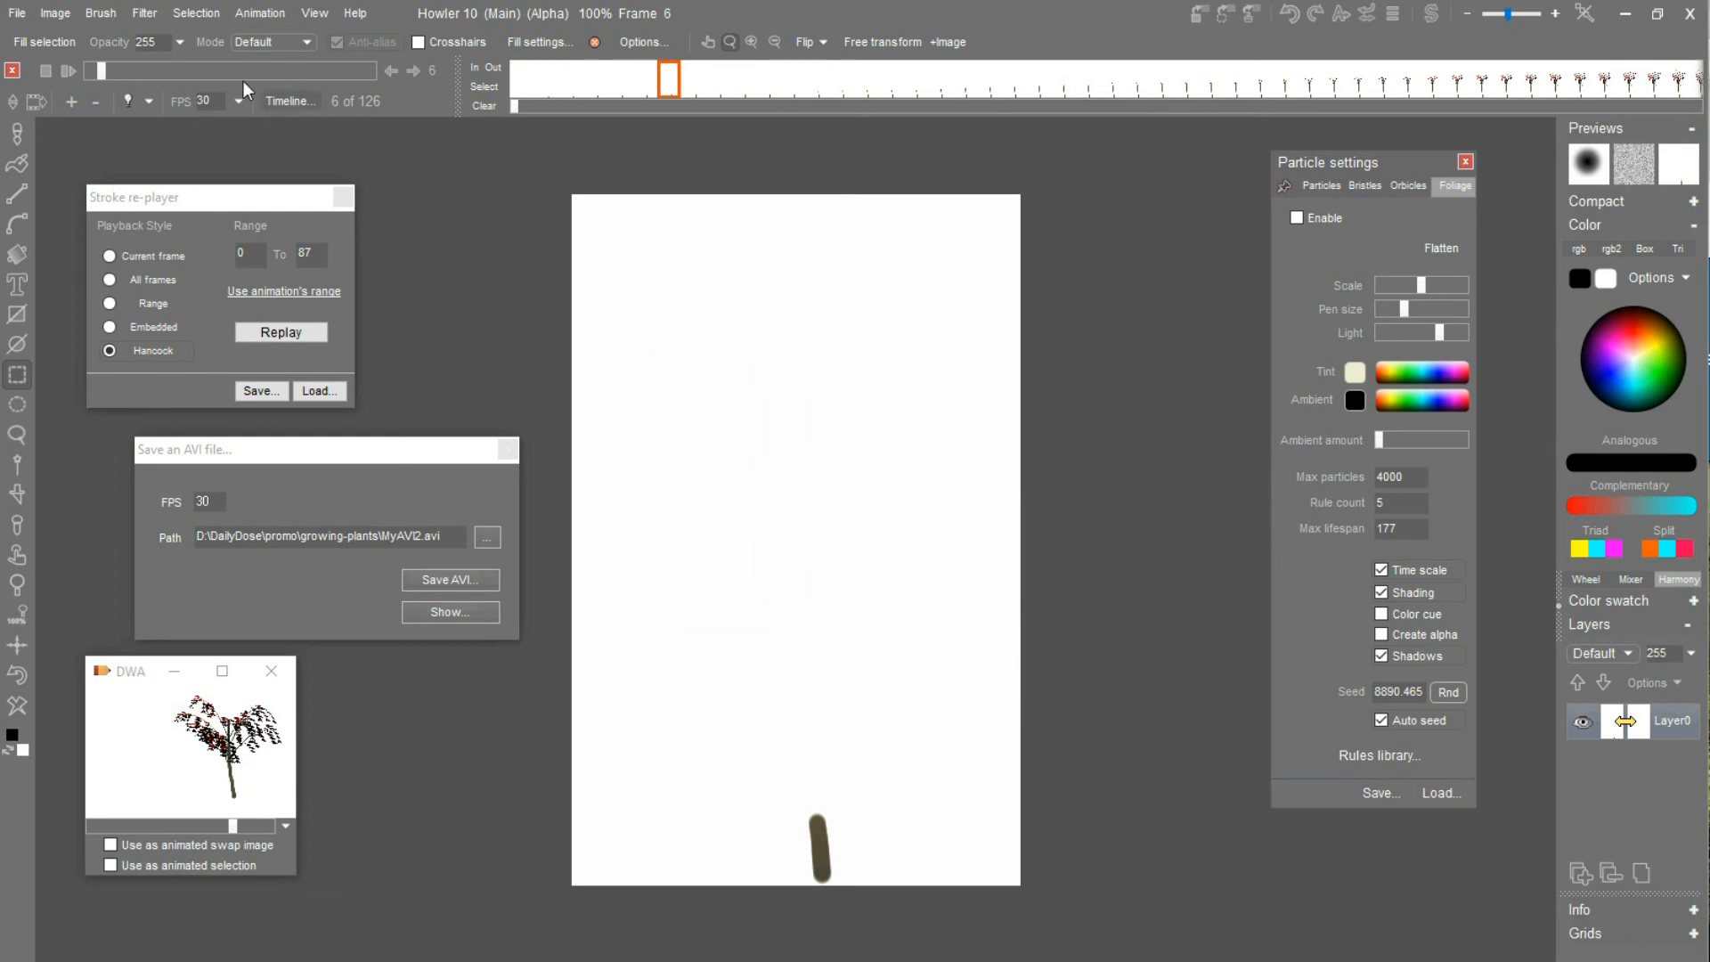
Resample the animation to a custom size of 420 by 640 with the Constrain option off.
{"action": "left_click_drag", "start_coordinate": [101, 68], "coordinate": [282, 65]}
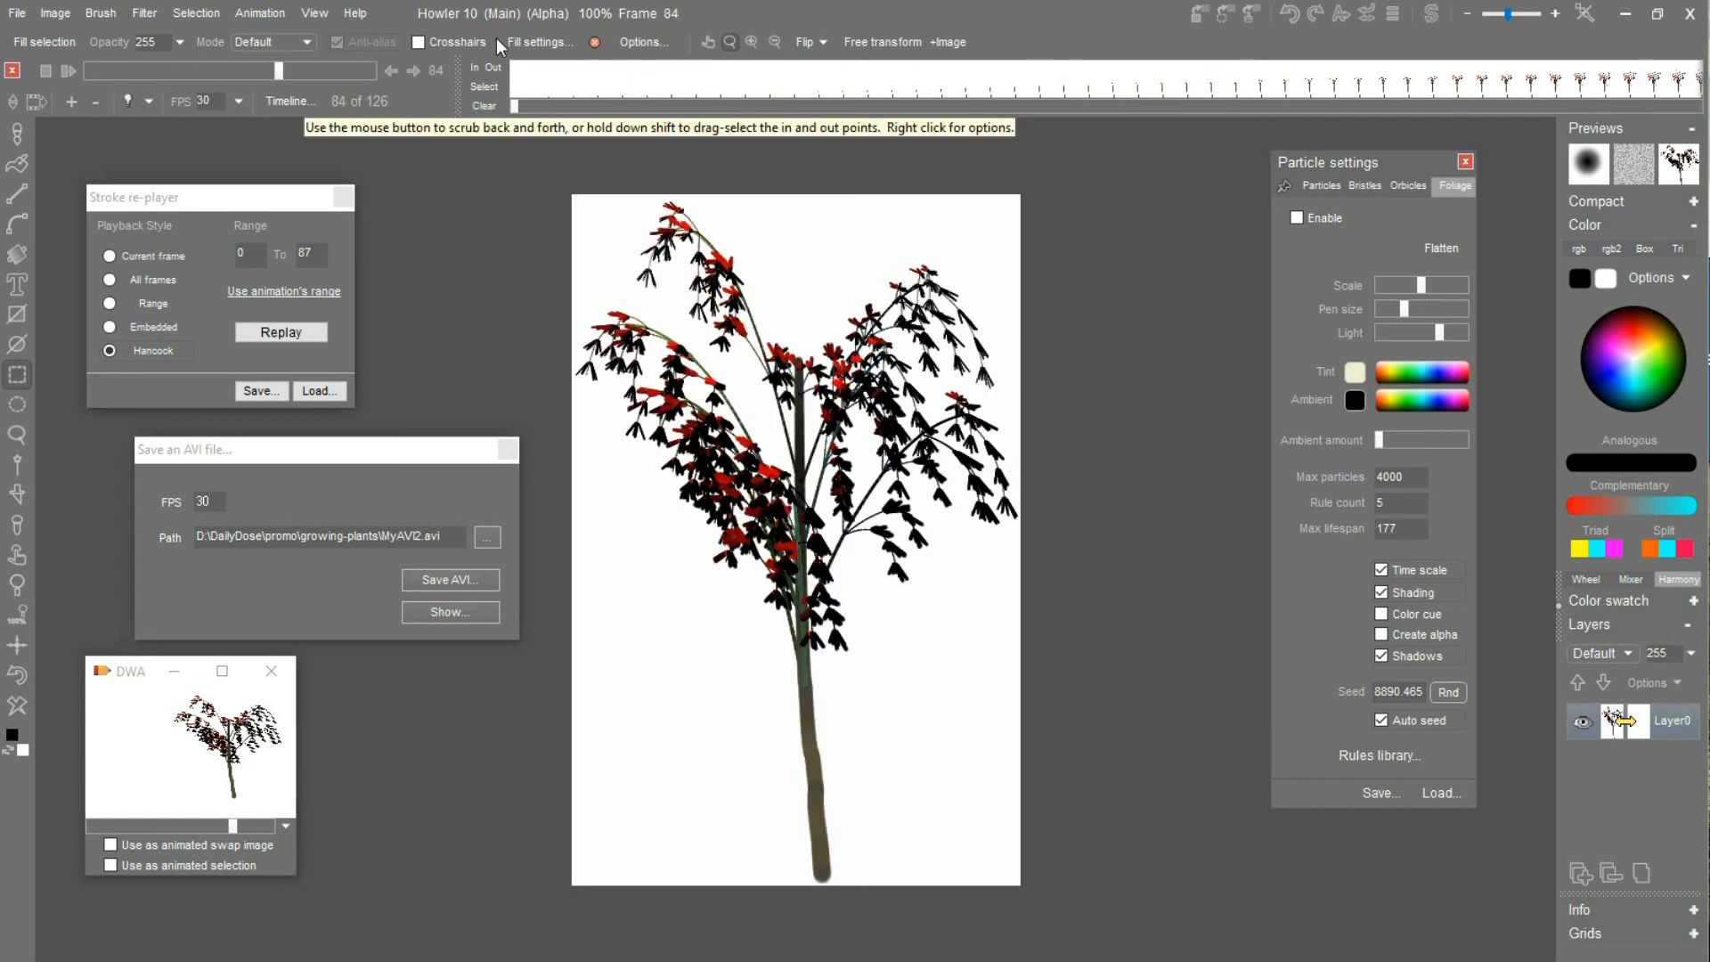
{"action": "left_click", "coordinate": [56, 14]}
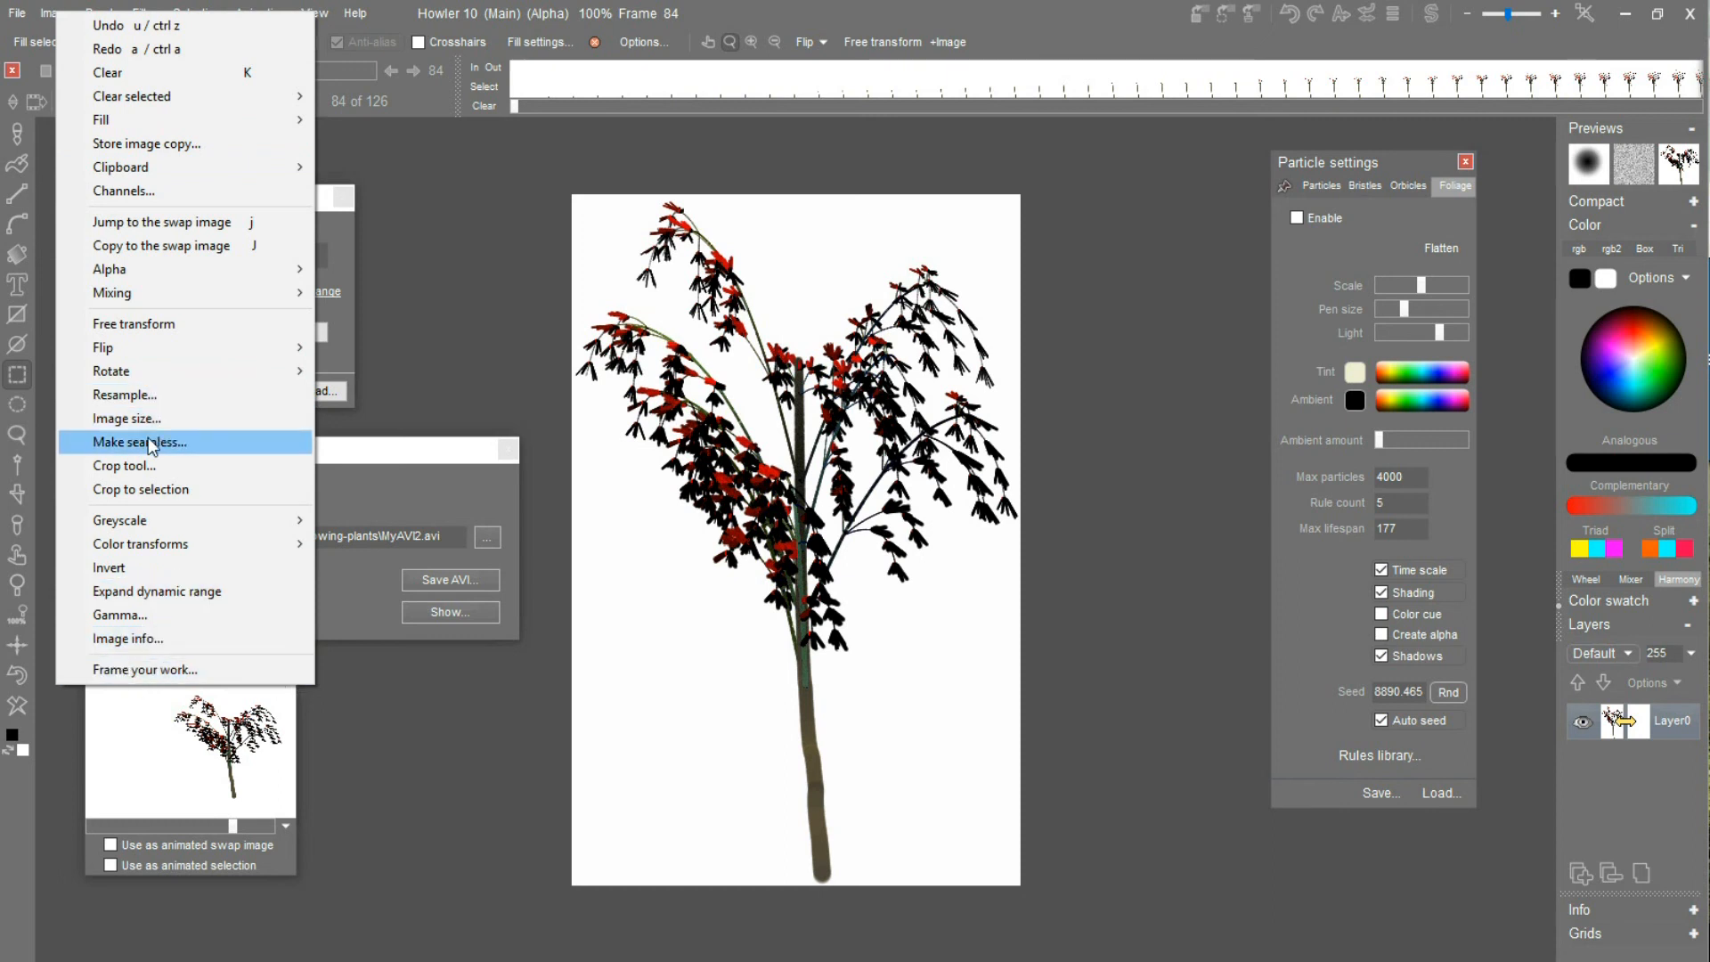
{"action": "left_click", "coordinate": [163, 401]}
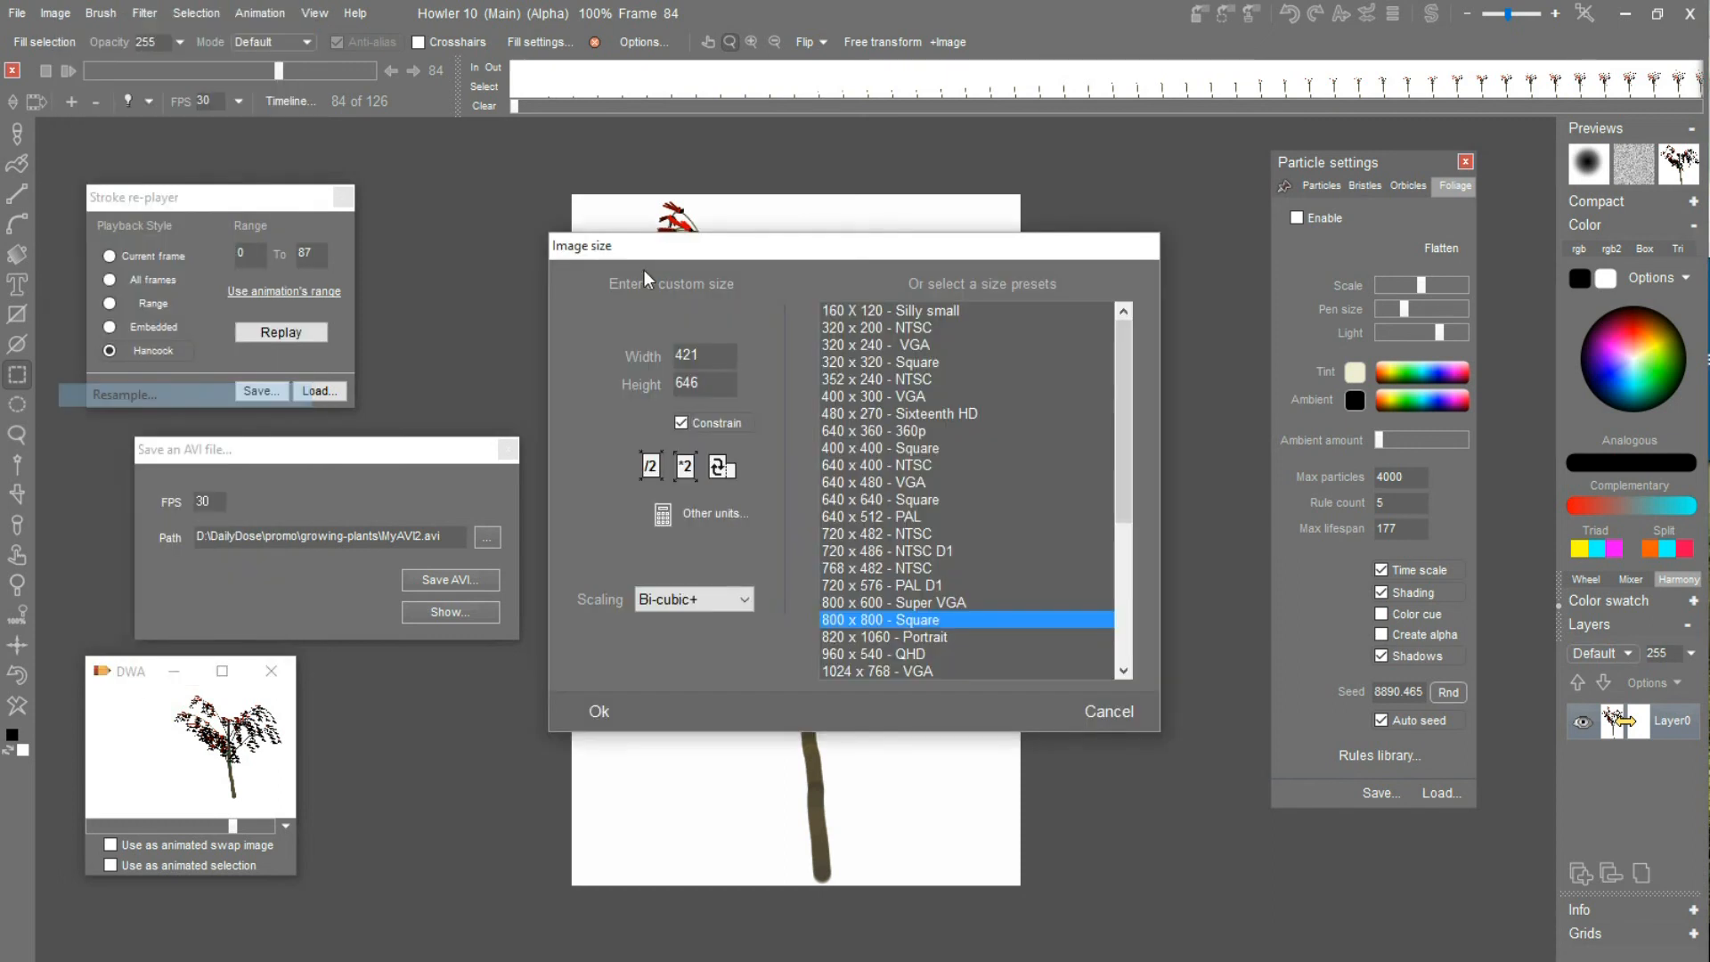
{"action": "left_click_drag", "start_coordinate": [733, 255], "coordinate": [696, 258]}
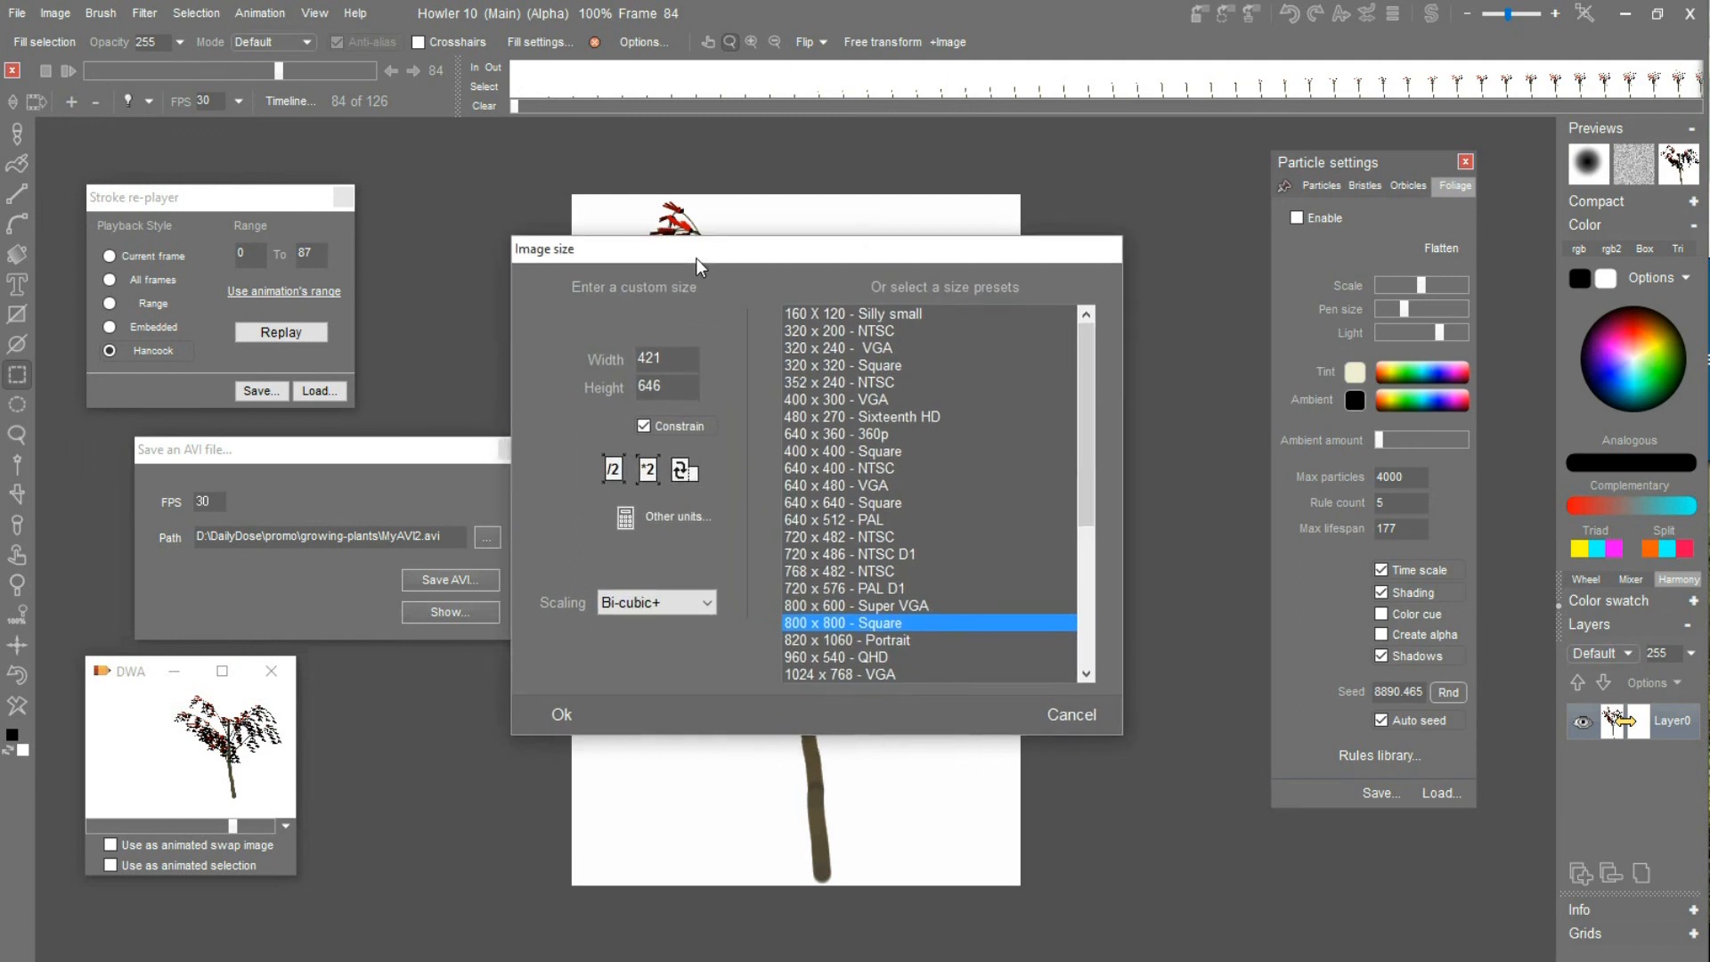
{"action": "left_click_drag", "start_coordinate": [659, 357], "coordinate": [683, 352]}
{"action": "double_click", "coordinate": [635, 386]}
{"action": "double_click", "coordinate": [676, 357]}
{"action": "key", "text": "Tab"}
{"action": "left_click_drag", "start_coordinate": [656, 358], "coordinate": [667, 357]}
{"action": "type", "text": "0"}
{"action": "left_click_drag", "start_coordinate": [655, 385], "coordinate": [676, 384]}
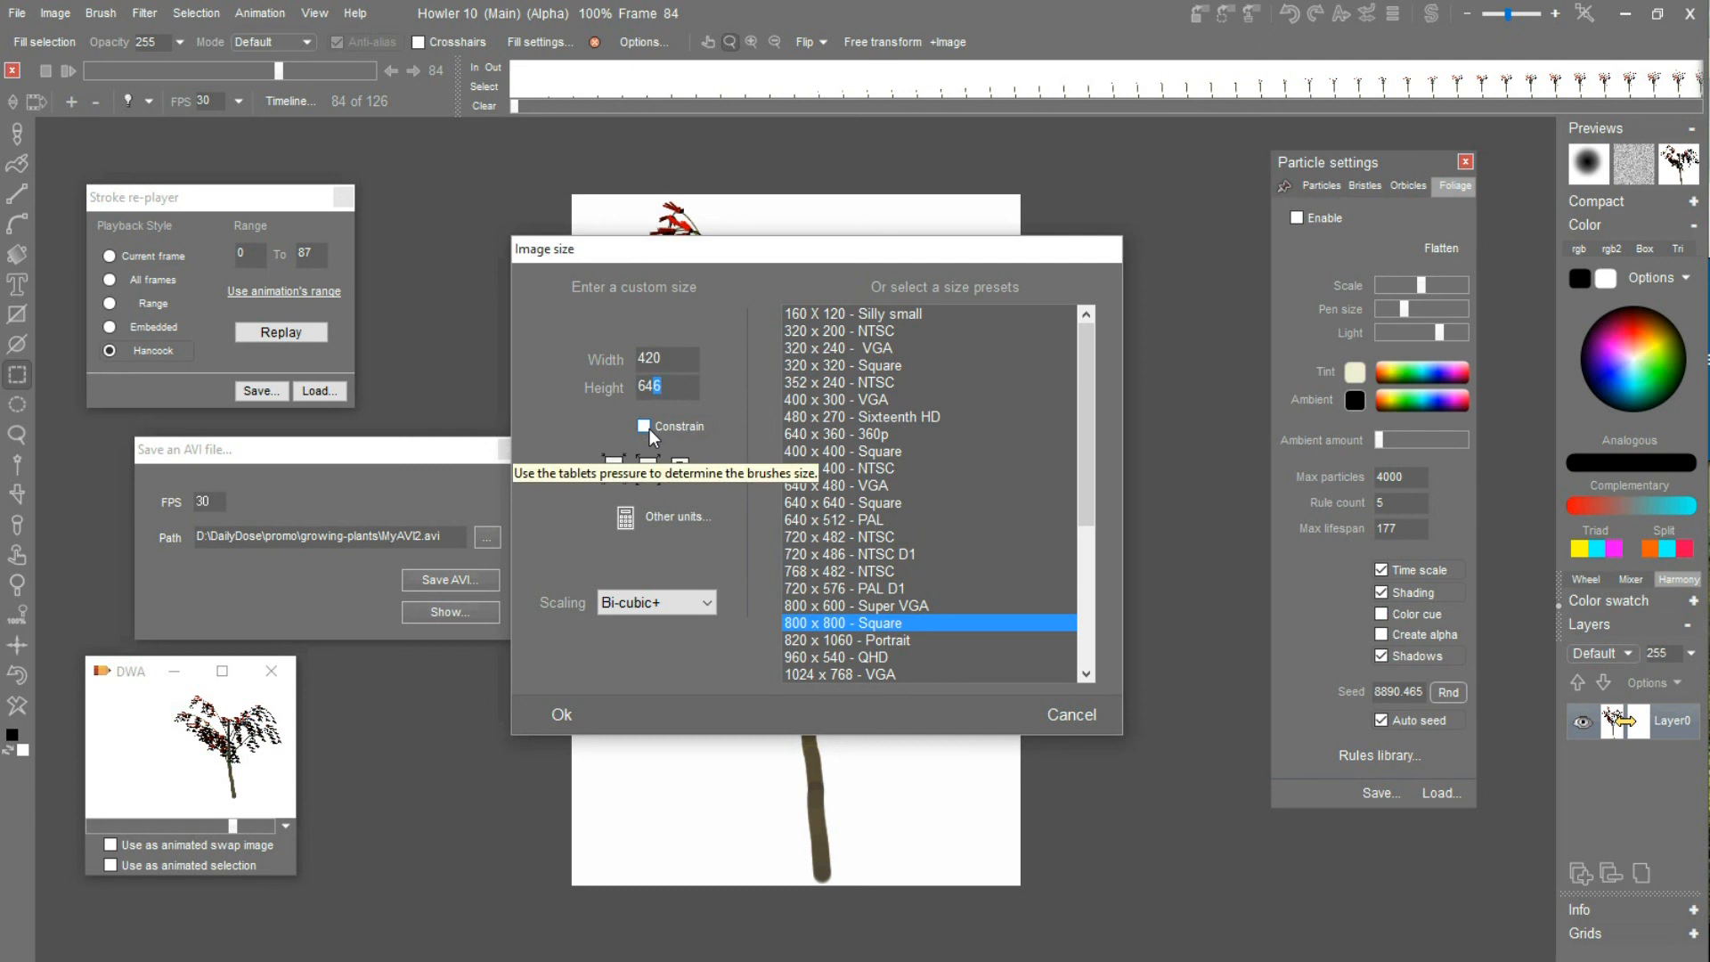
{"action": "type", "text": "0"}
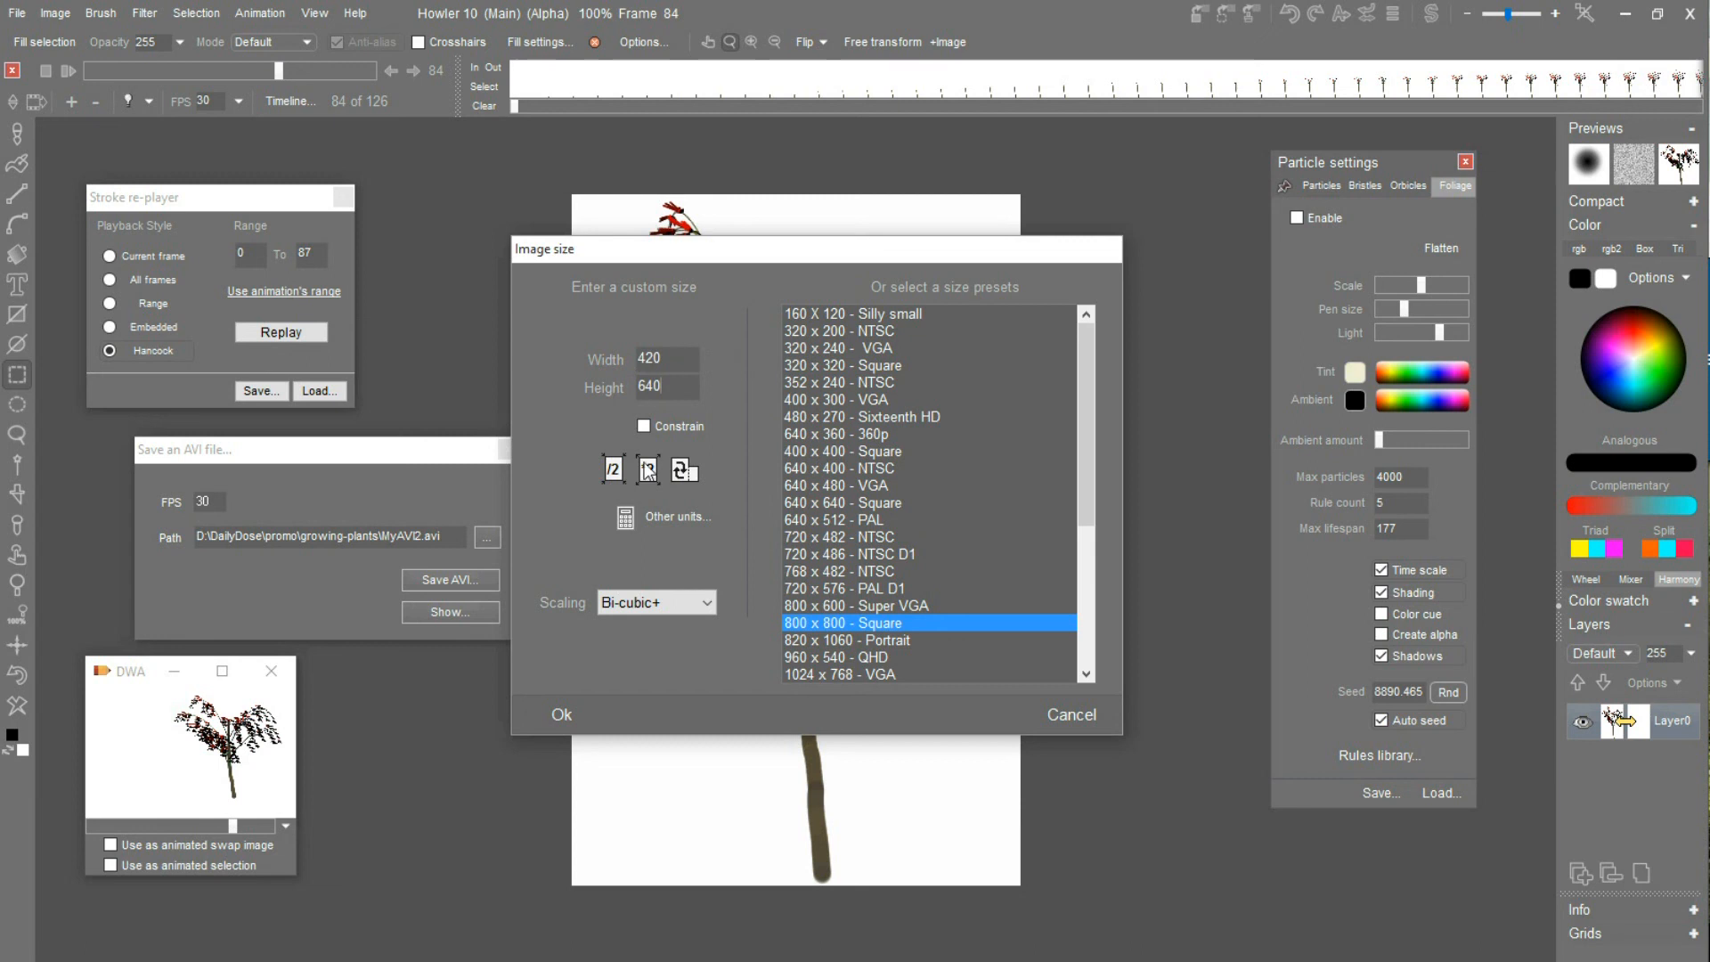
{"action": "left_click", "coordinate": [557, 714]}
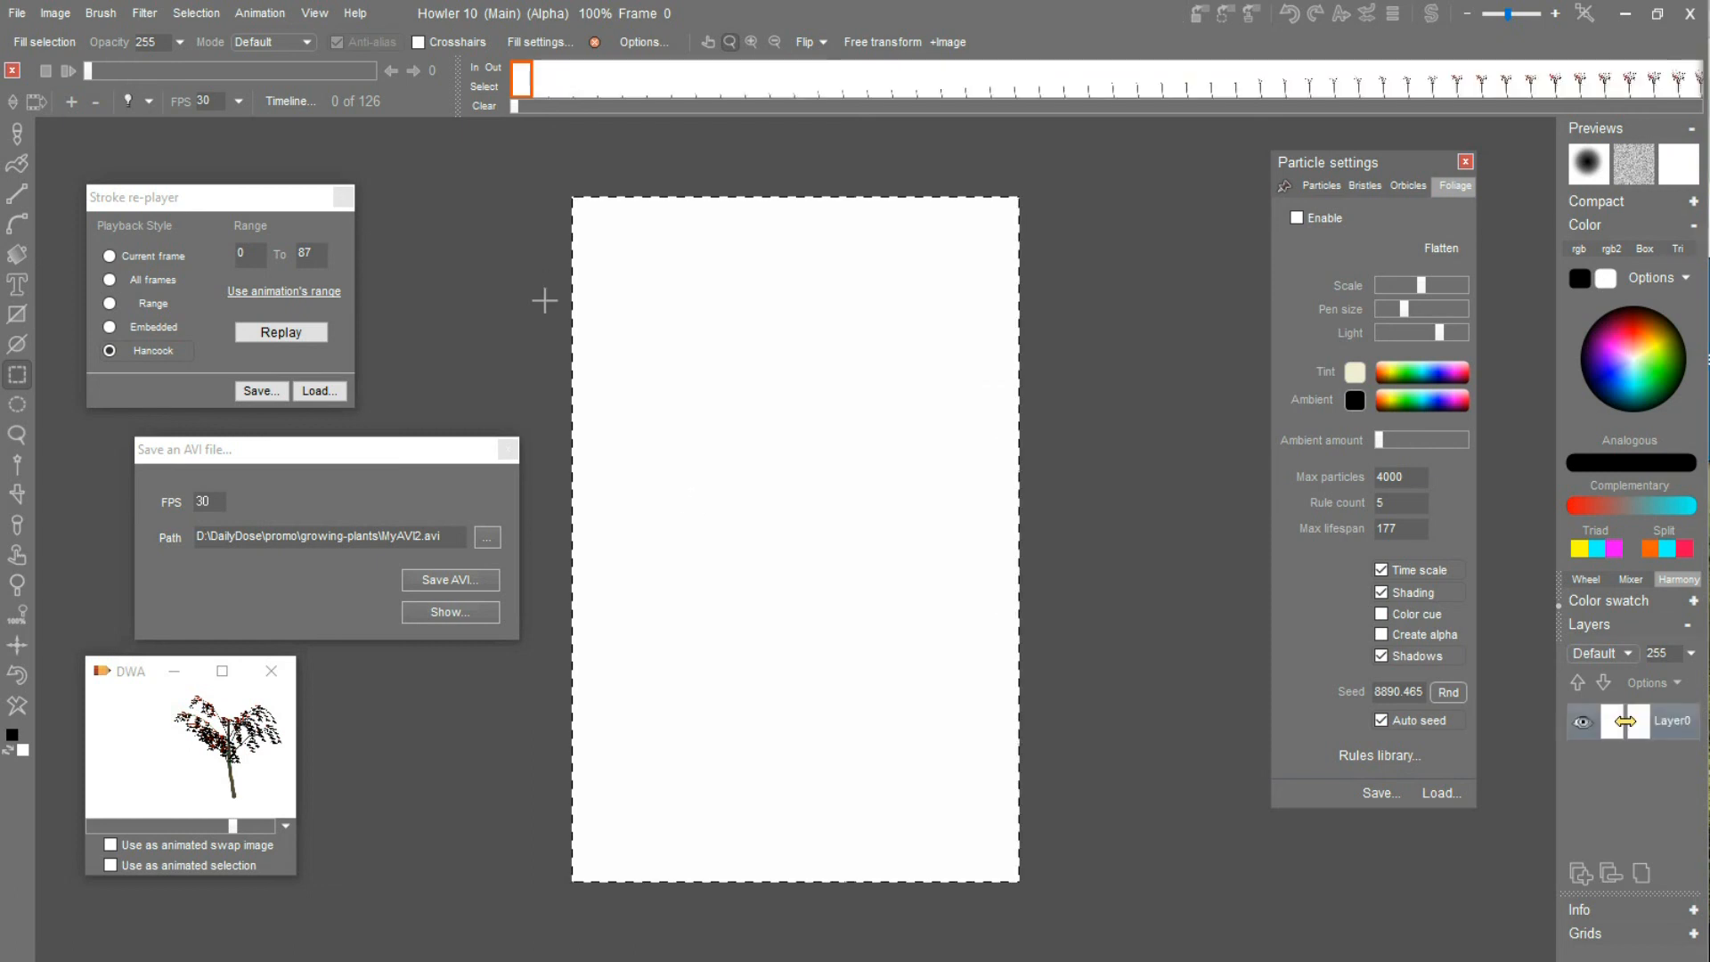
Clear the selection around the resampled image and go to frame 3 of the animation.
{"action": "left_click", "coordinate": [196, 12]}
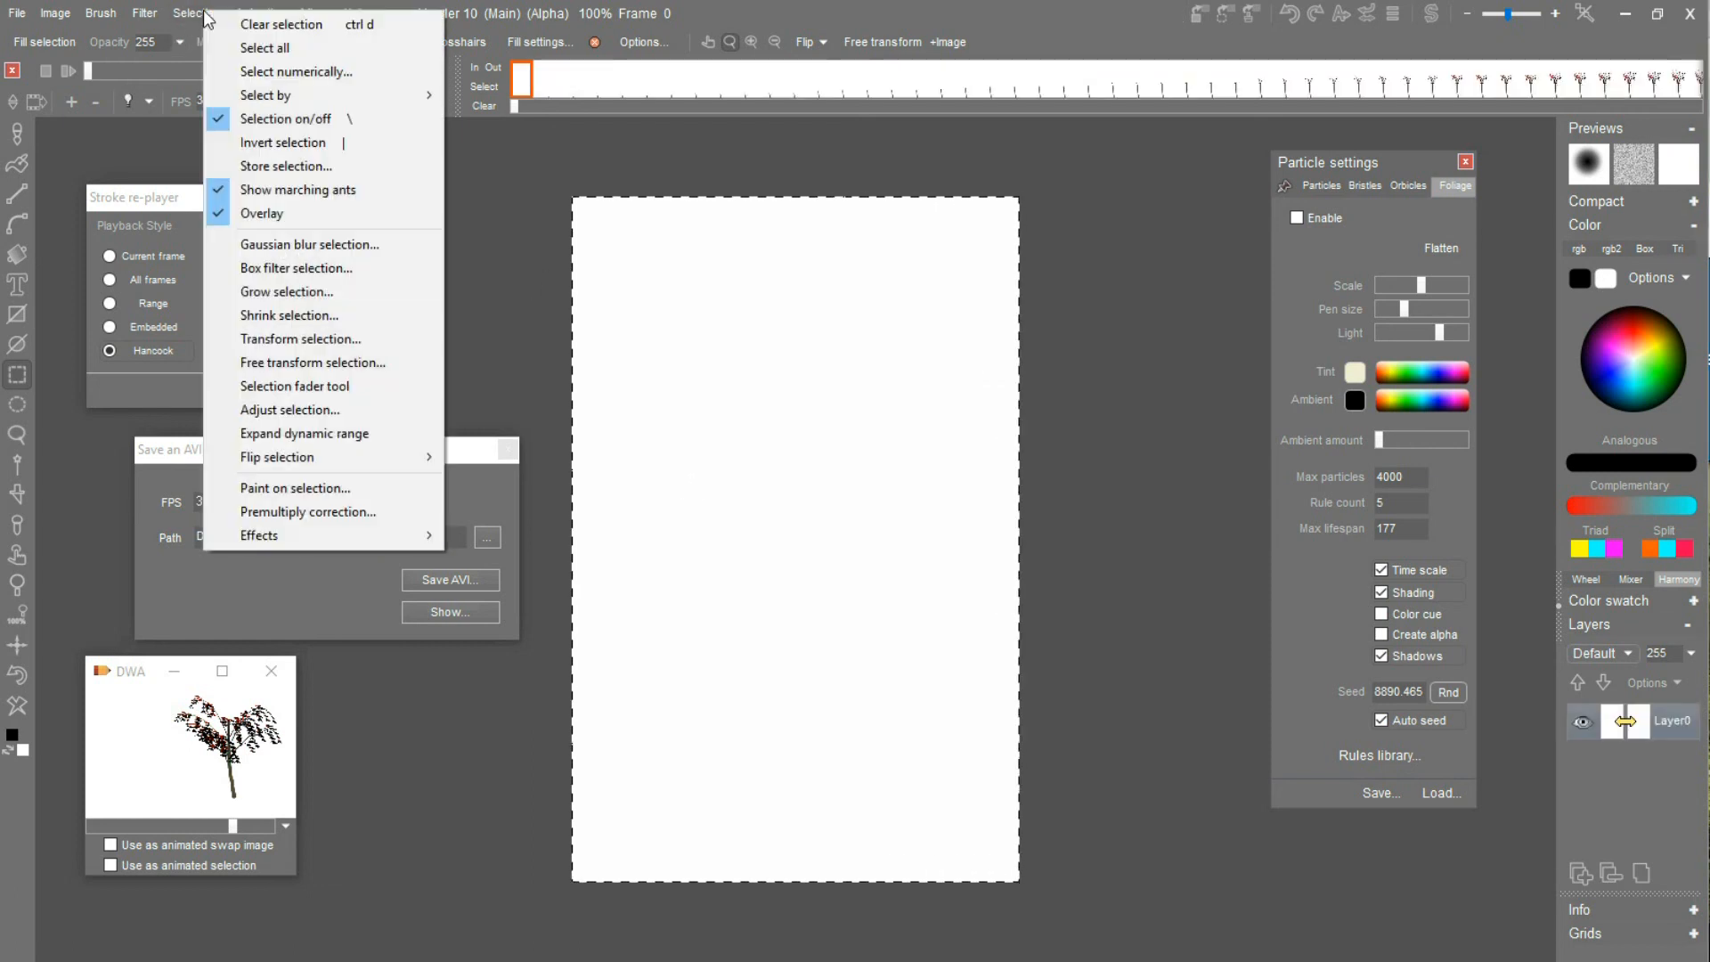
{"action": "left_click", "coordinate": [263, 26]}
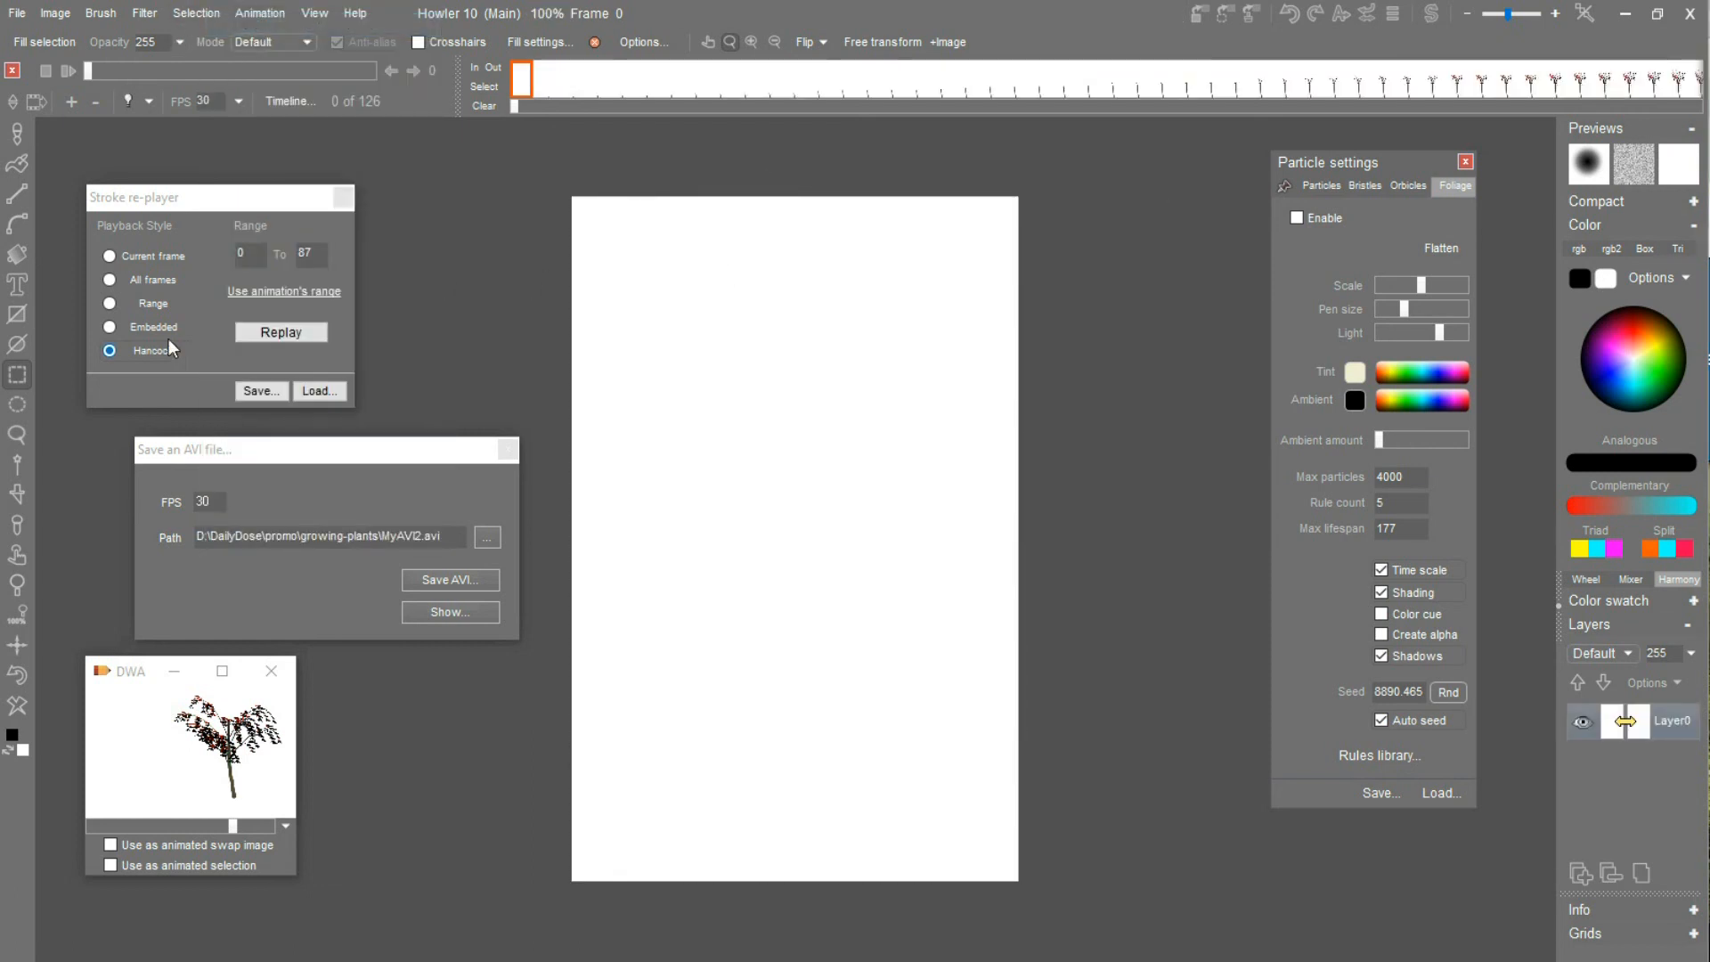
{"action": "mouse_move", "coordinate": [103, 68]}
{"action": "left_mouse_down"}
{"action": "mouse_move", "coordinate": [368, 76]}
{"action": "mouse_move", "coordinate": [96, 78]}
{"action": "left_mouse_up"}
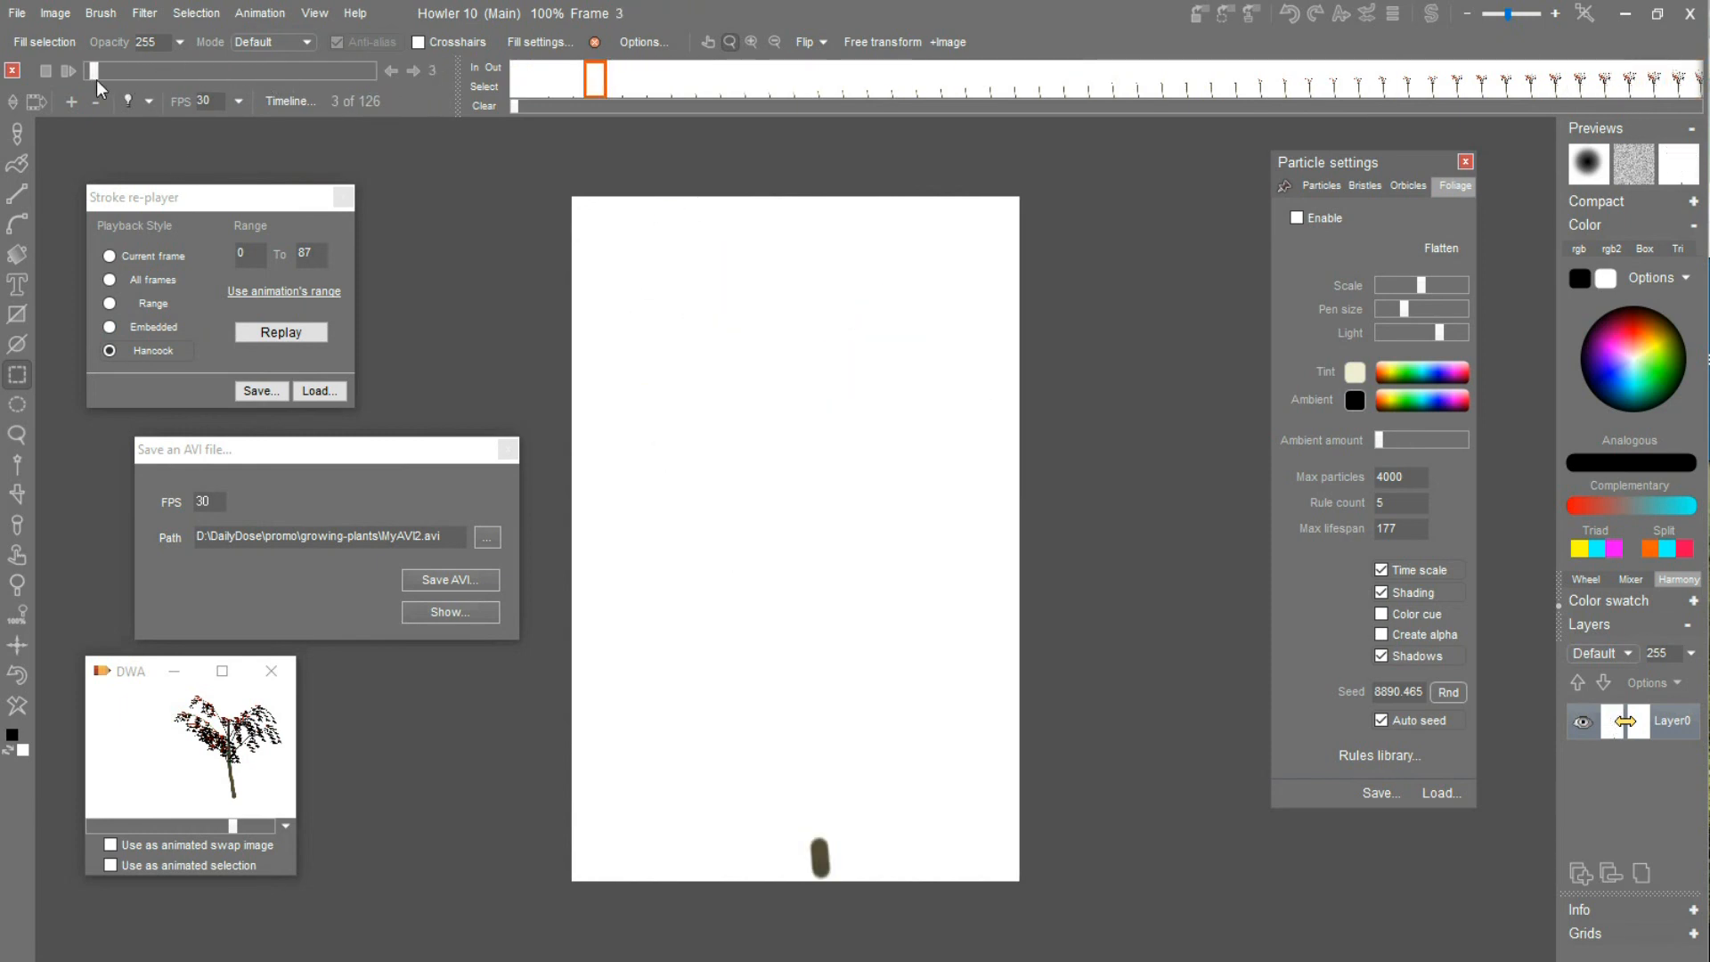
Save the animation as MyAVI3-laga.avi using the Lagarith Lossless Codec as the compressor.
{"action": "left_click", "coordinate": [261, 14]}
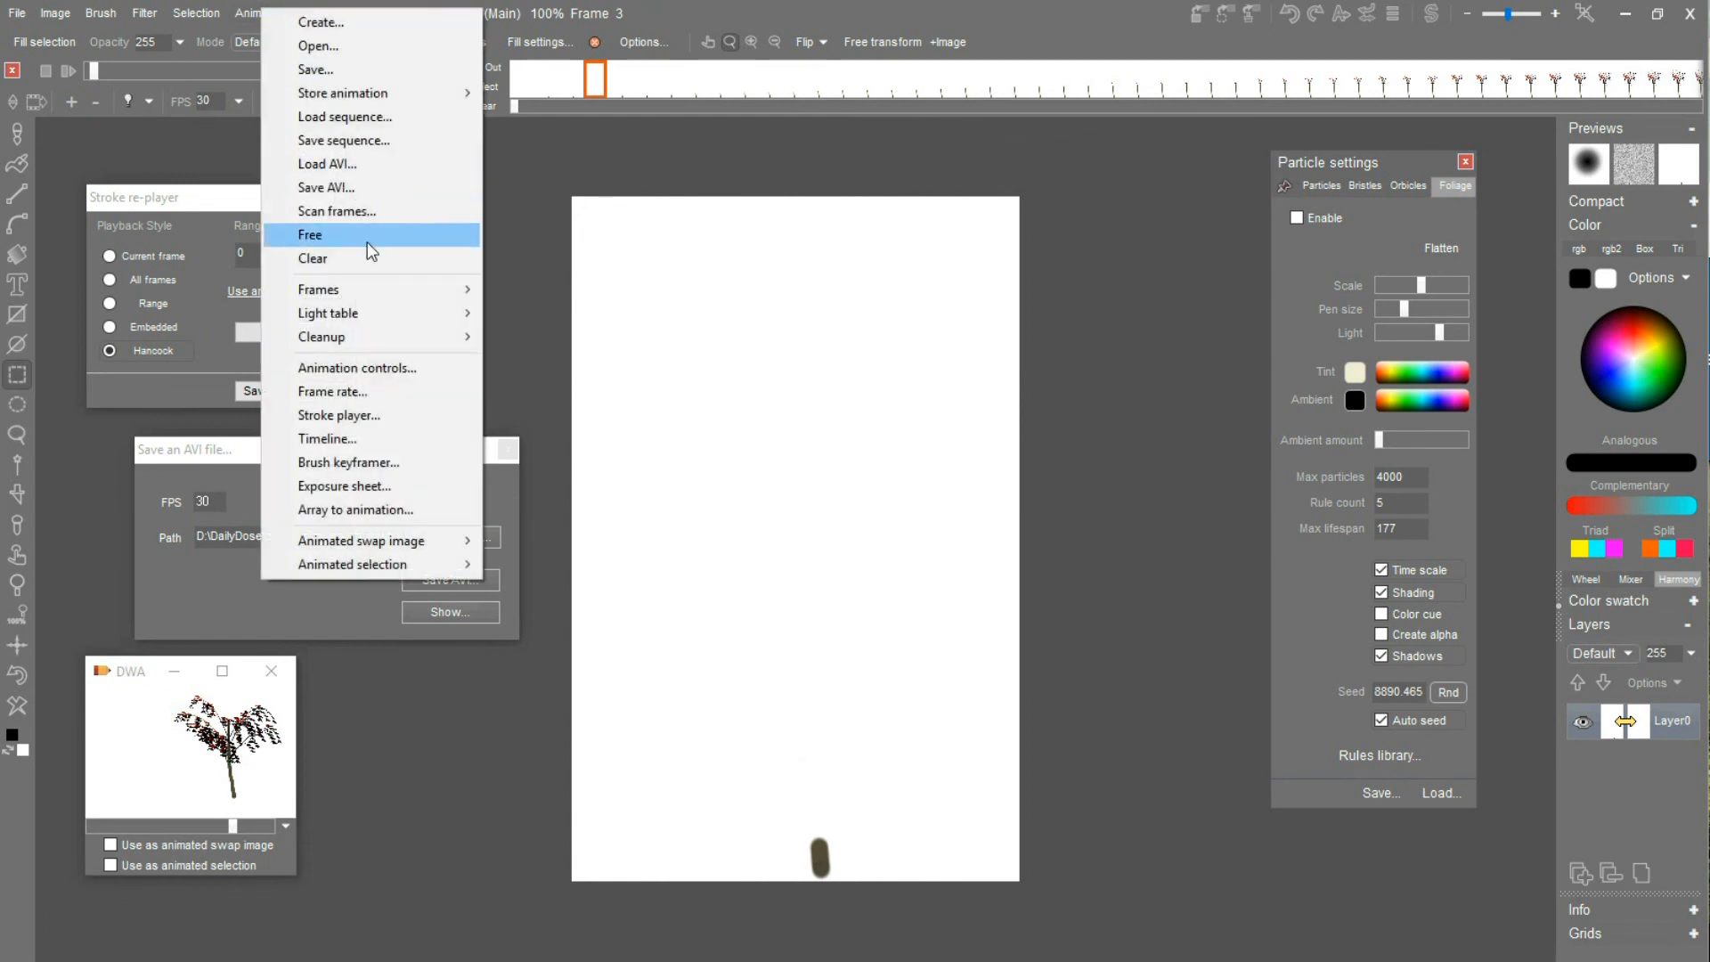
{"action": "left_click", "coordinate": [362, 189]}
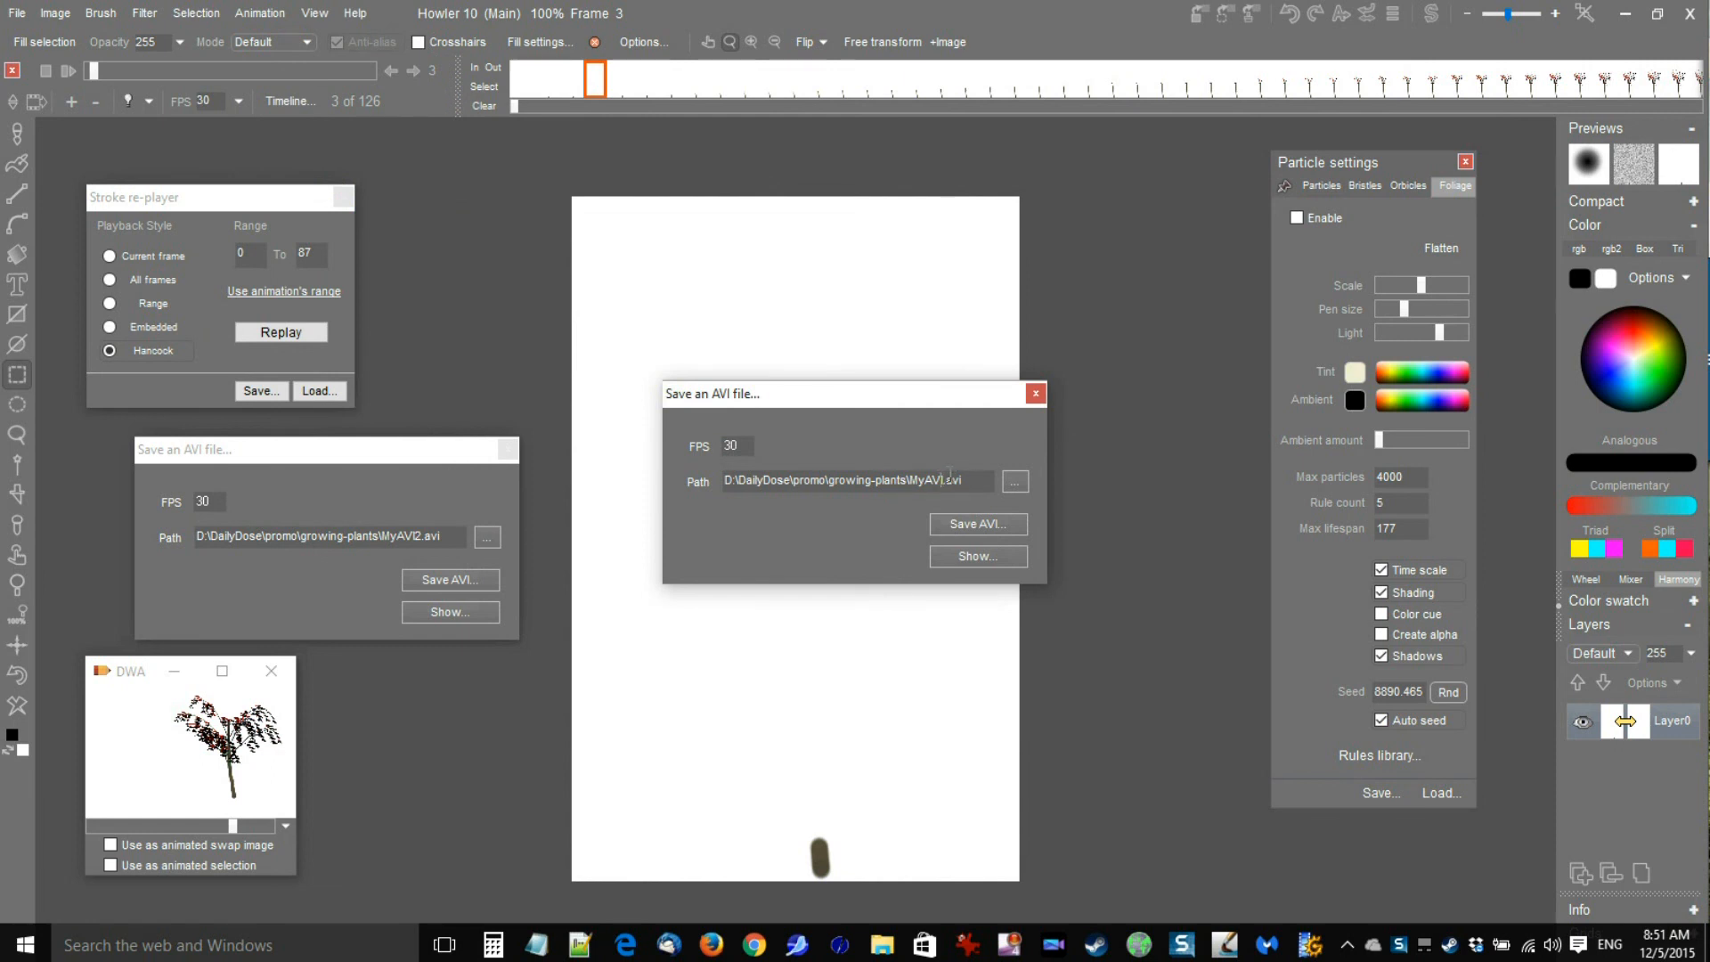
{"action": "left_click", "coordinate": [943, 479]}
{"action": "type", "text": "3-"}
{"action": "type", "text": "laga"}
{"action": "left_click", "coordinate": [1000, 525]}
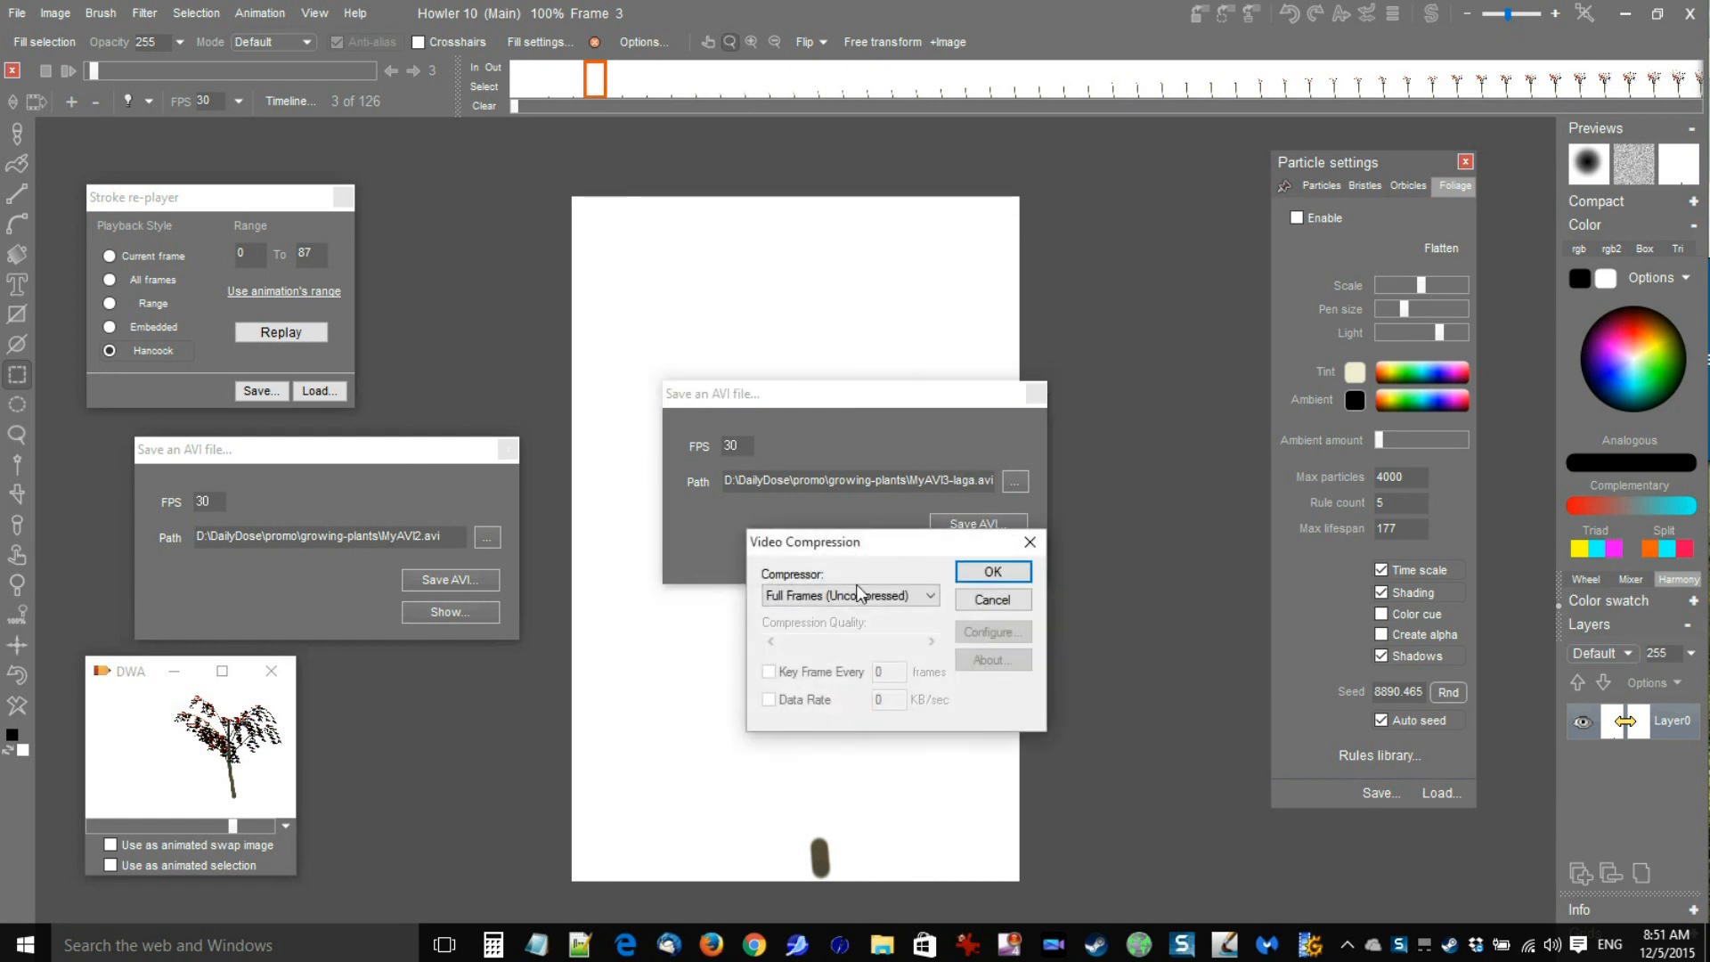
{"action": "left_click", "coordinate": [787, 602]}
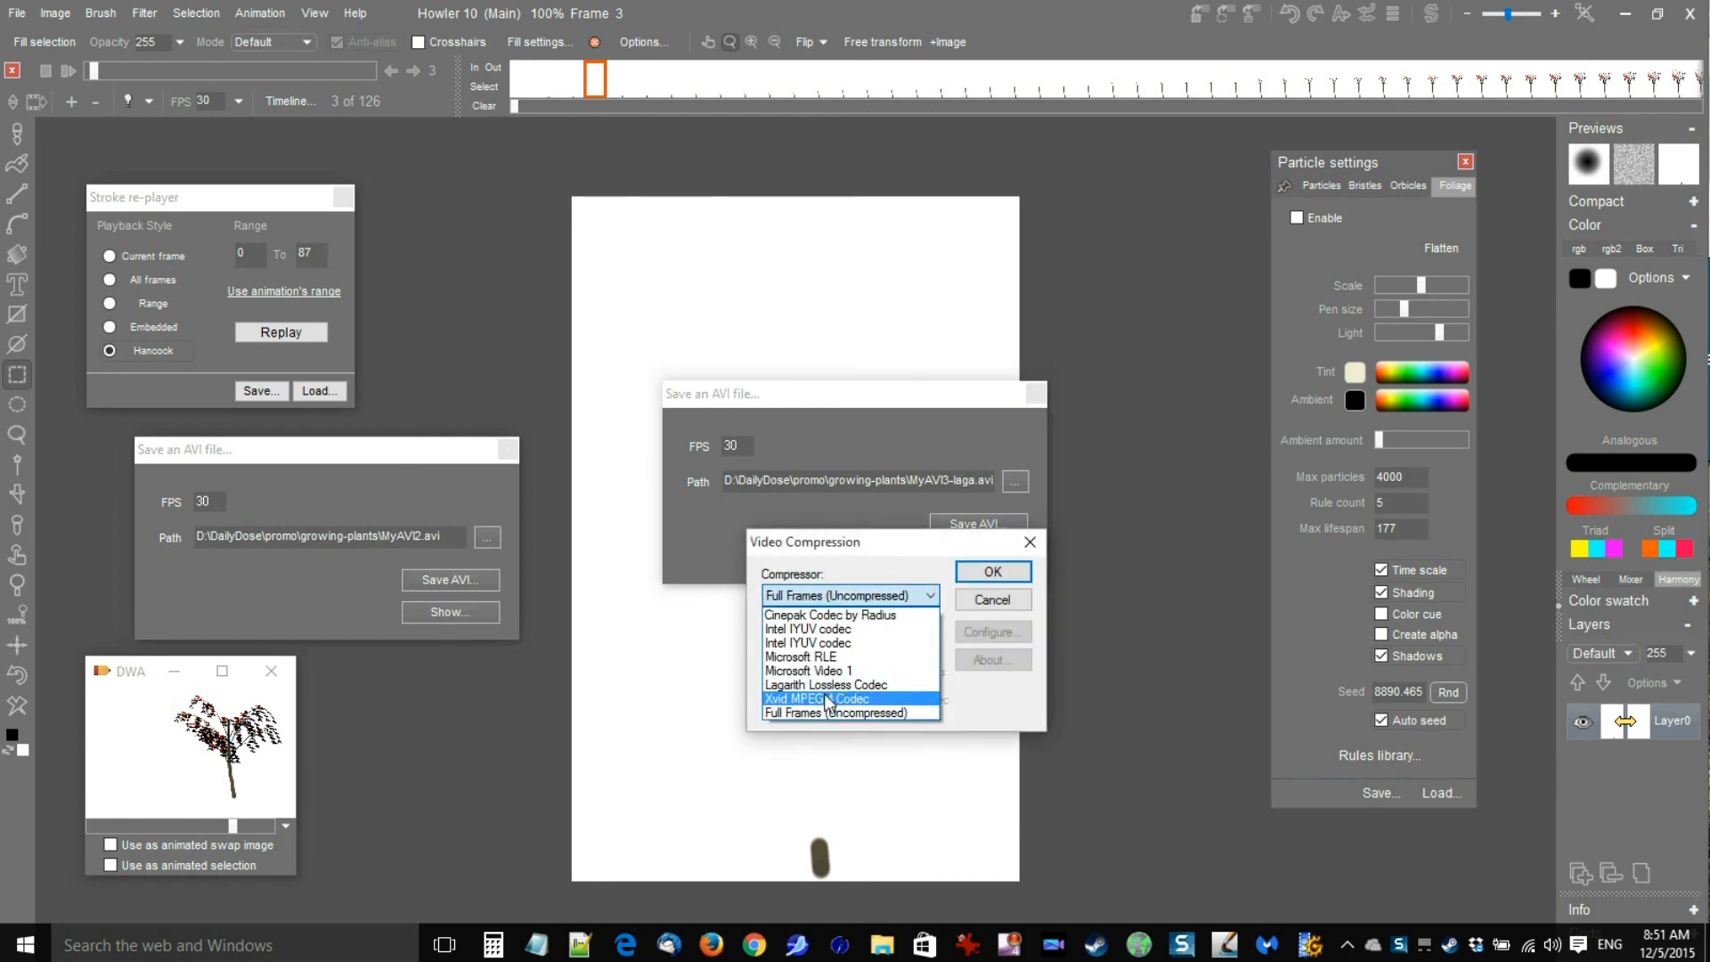
{"action": "left_click", "coordinate": [826, 687]}
{"action": "left_click", "coordinate": [983, 565]}
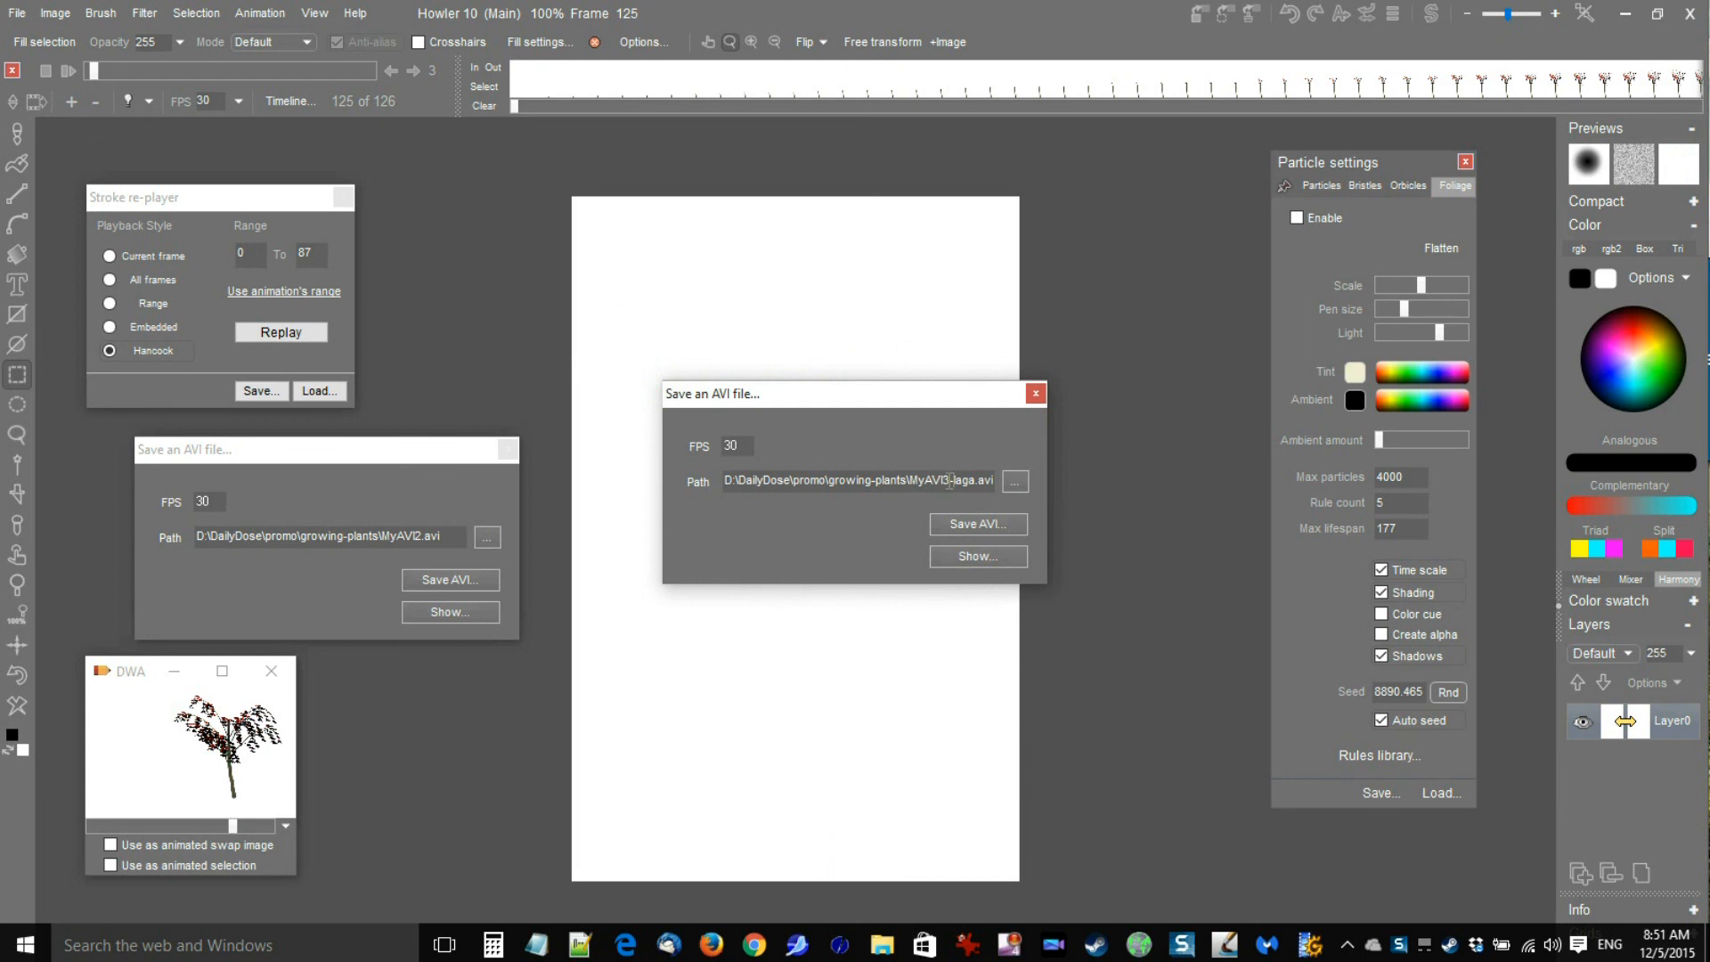
Change the AVI output file name to MyAVI3-uncompressed.avi, replacing the codec suffix.
{"action": "left_click_drag", "start_coordinate": [954, 481], "coordinate": [977, 480]}
{"action": "type", "text": "nocompr"}
{"action": "key", "text": "BackSpace"}
{"action": "key", "text": "BackSpace"}
{"action": "key", "text": "BackSpace"}
{"action": "key", "text": "BackSpace"}
{"action": "key", "text": "BackSpace"}
{"action": "key", "text": "BackSpace"}
{"action": "key", "text": "BackSpace"}
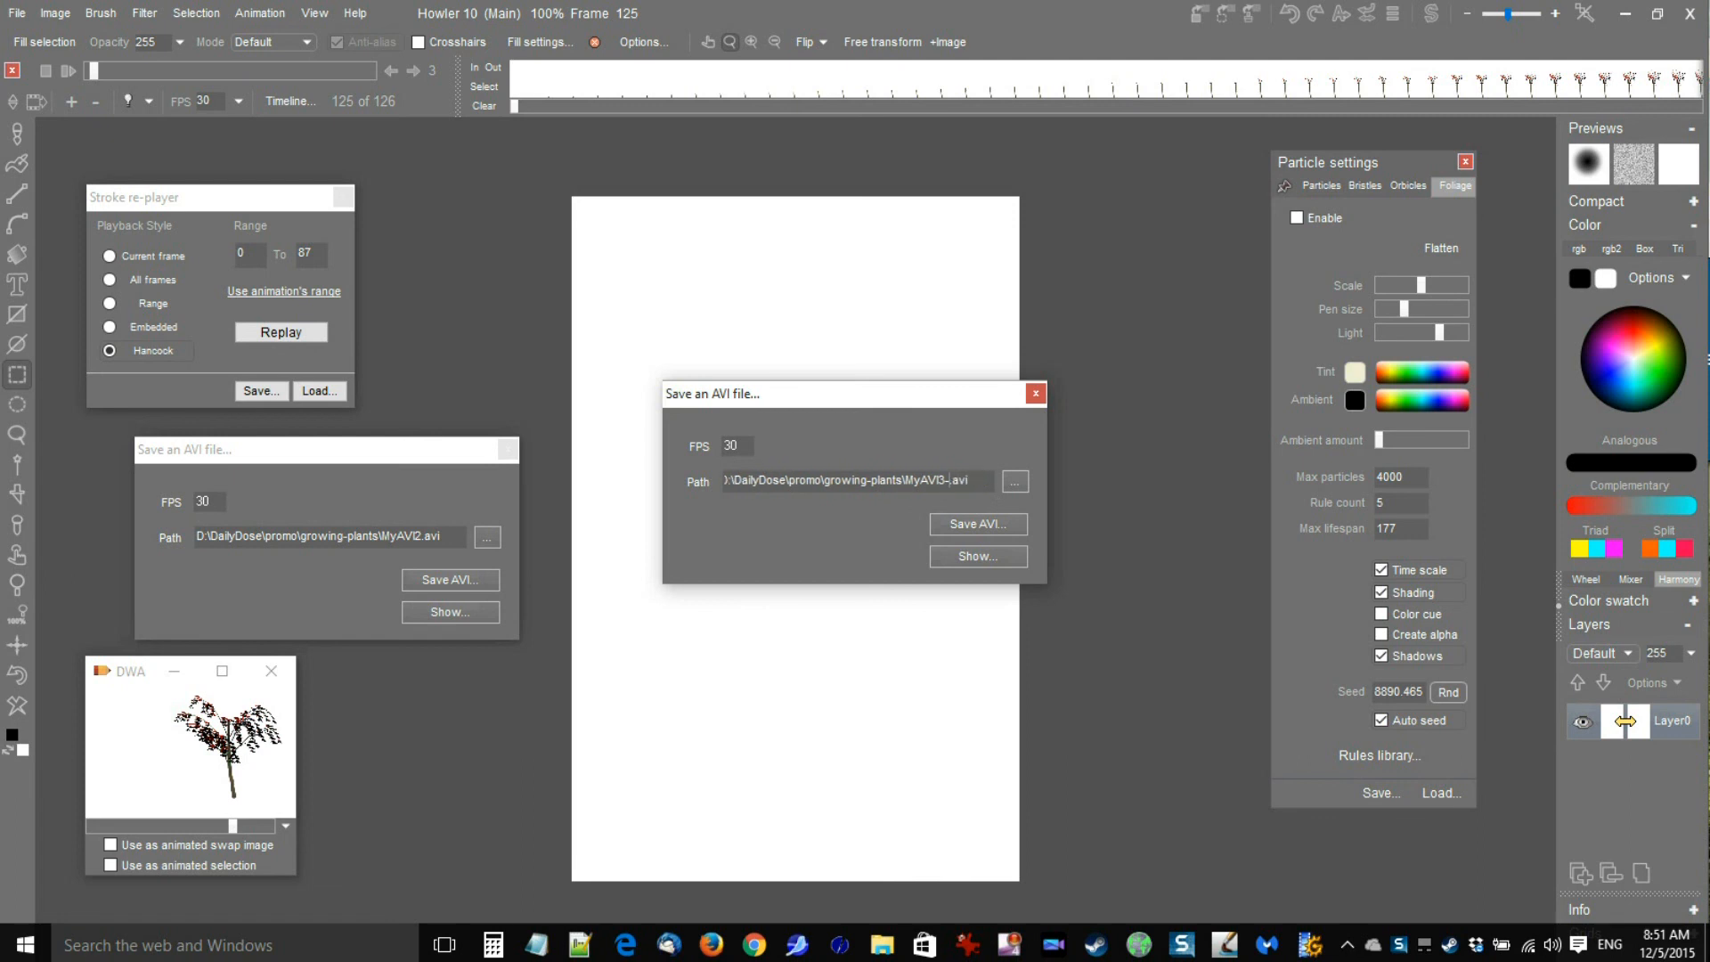
{"action": "type", "text": "uncompressed"}
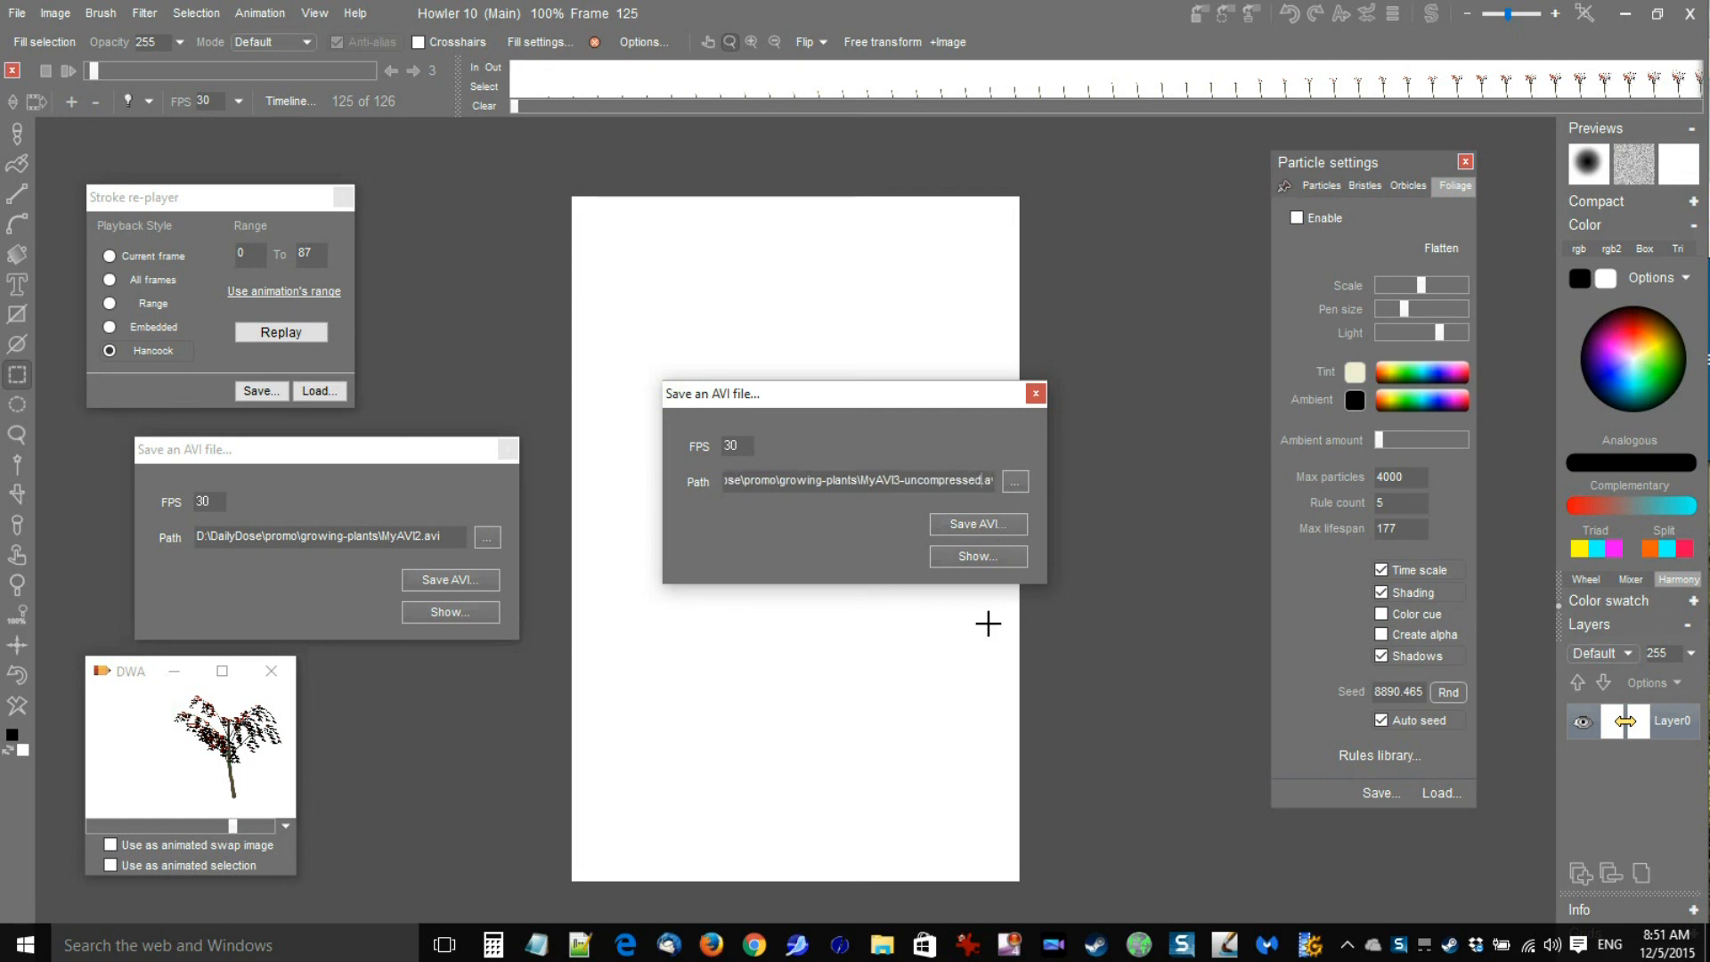
Save the AVI with Full Frames (Uncompressed) as the compressor.
{"action": "left_click", "coordinate": [991, 519]}
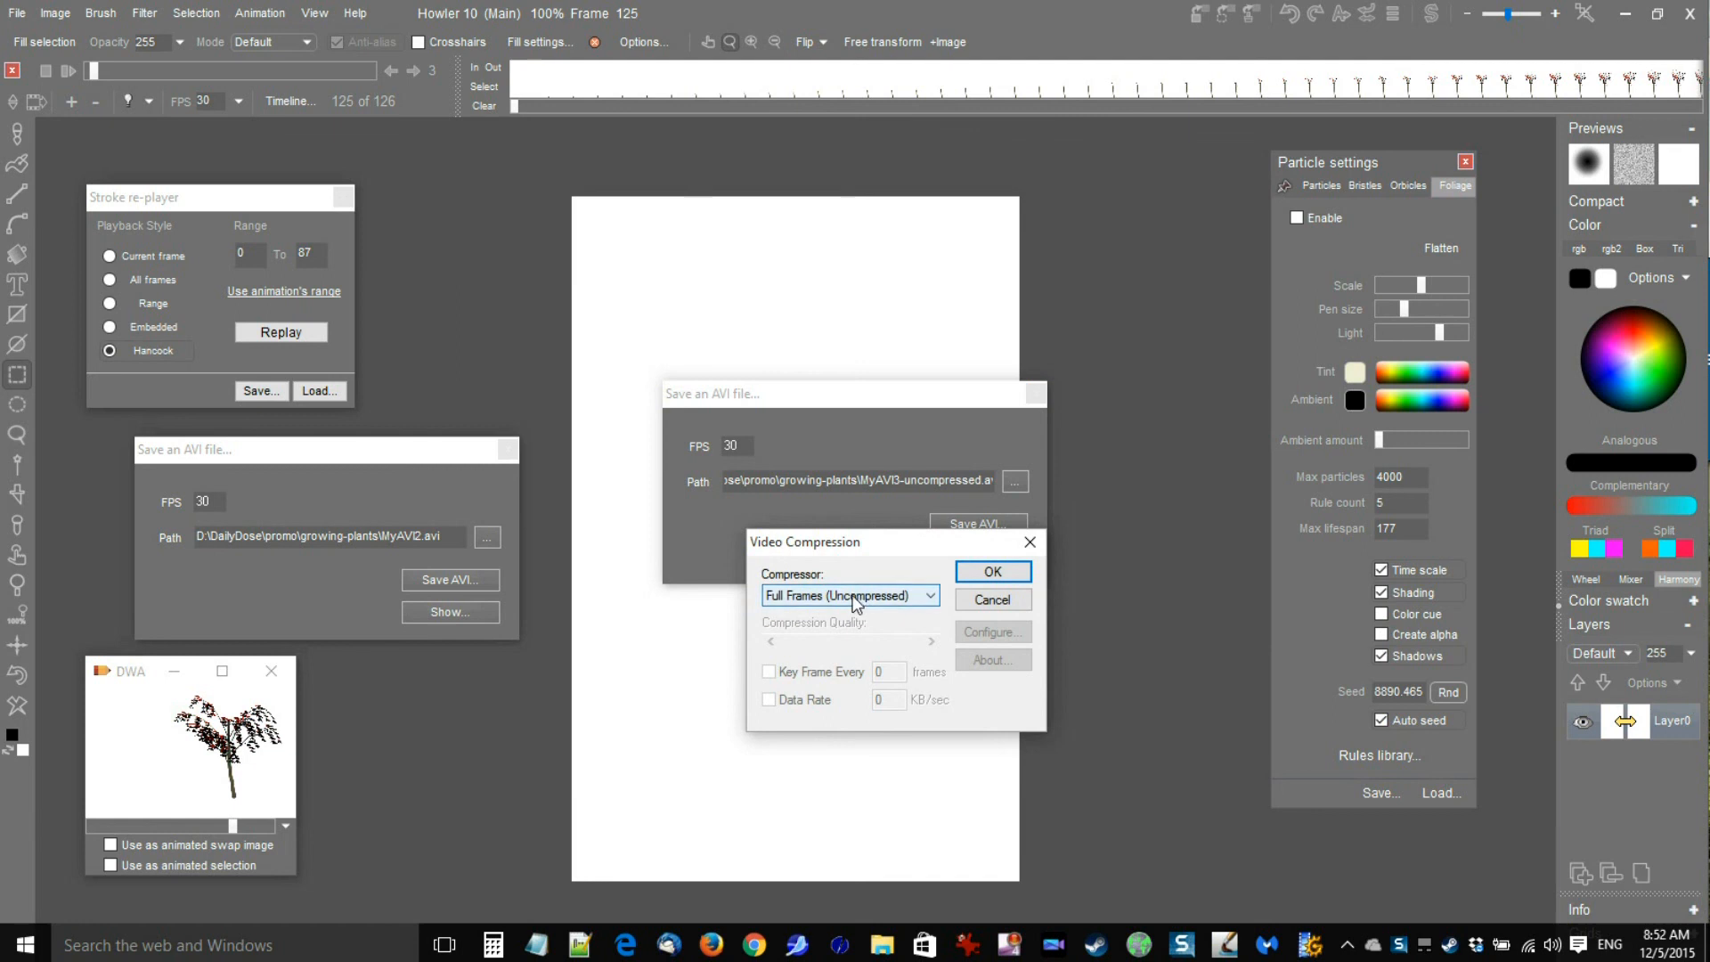
{"action": "left_click", "coordinate": [828, 597]}
{"action": "left_click", "coordinate": [875, 597]}
{"action": "left_click", "coordinate": [989, 571]}
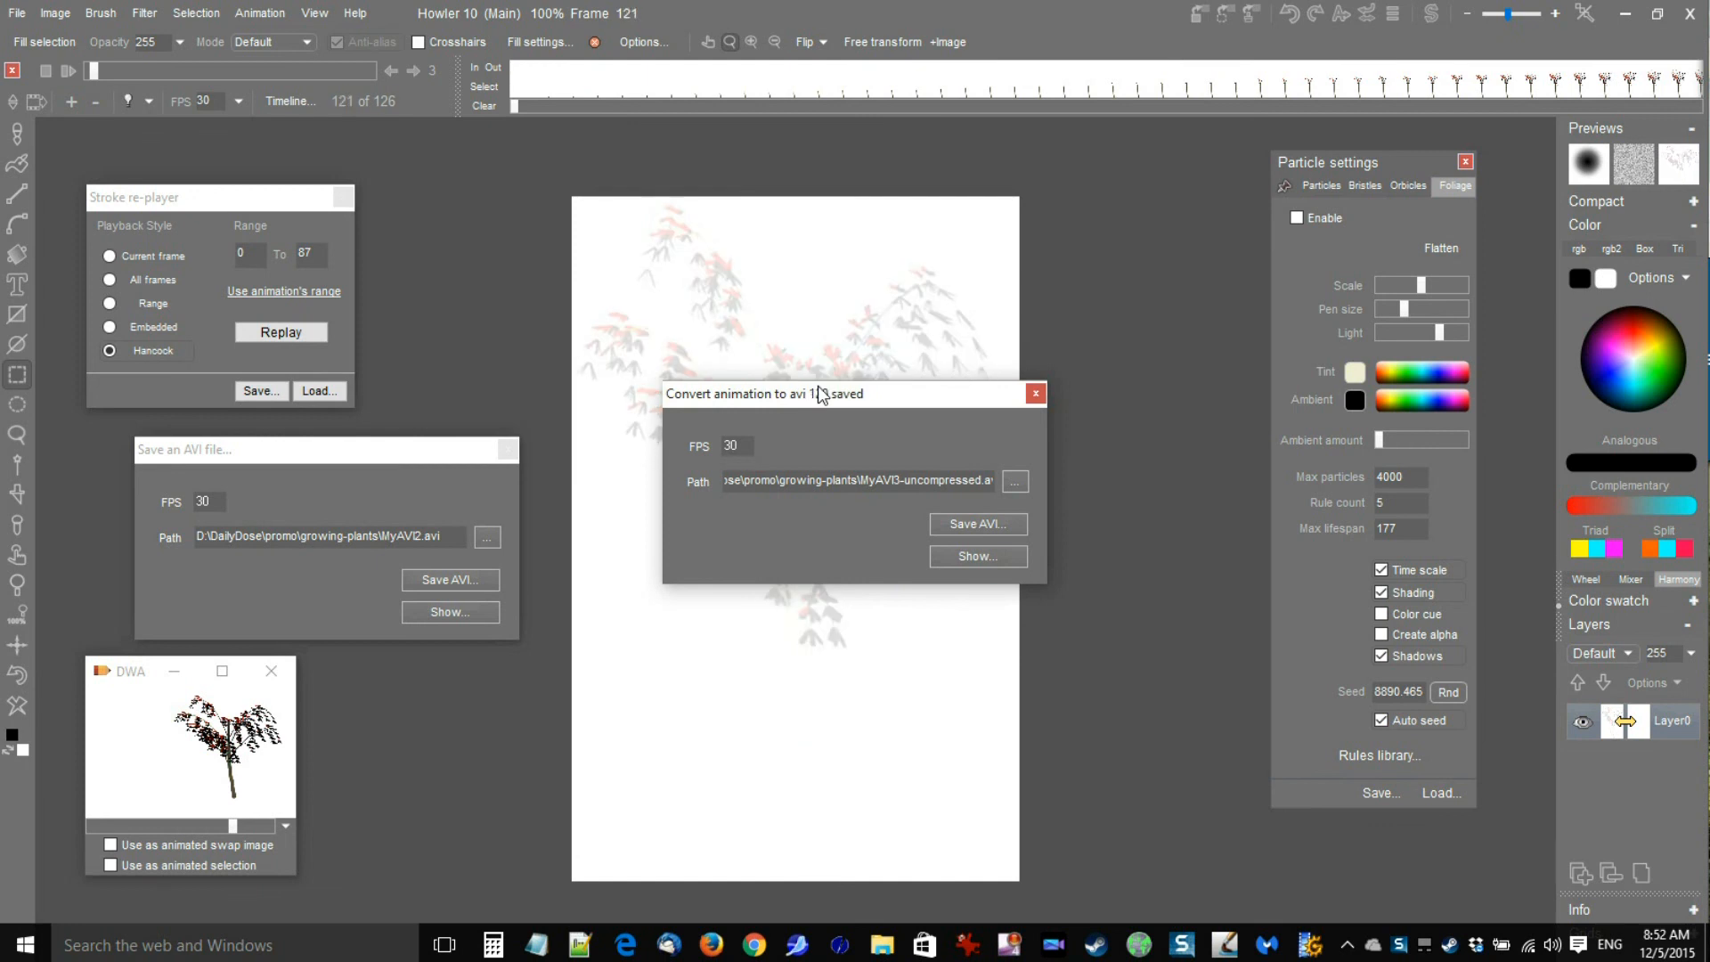
Show the exported MyAVI3-uncompressed.avi in the media player and close the player.
{"action": "left_click", "coordinate": [978, 556]}
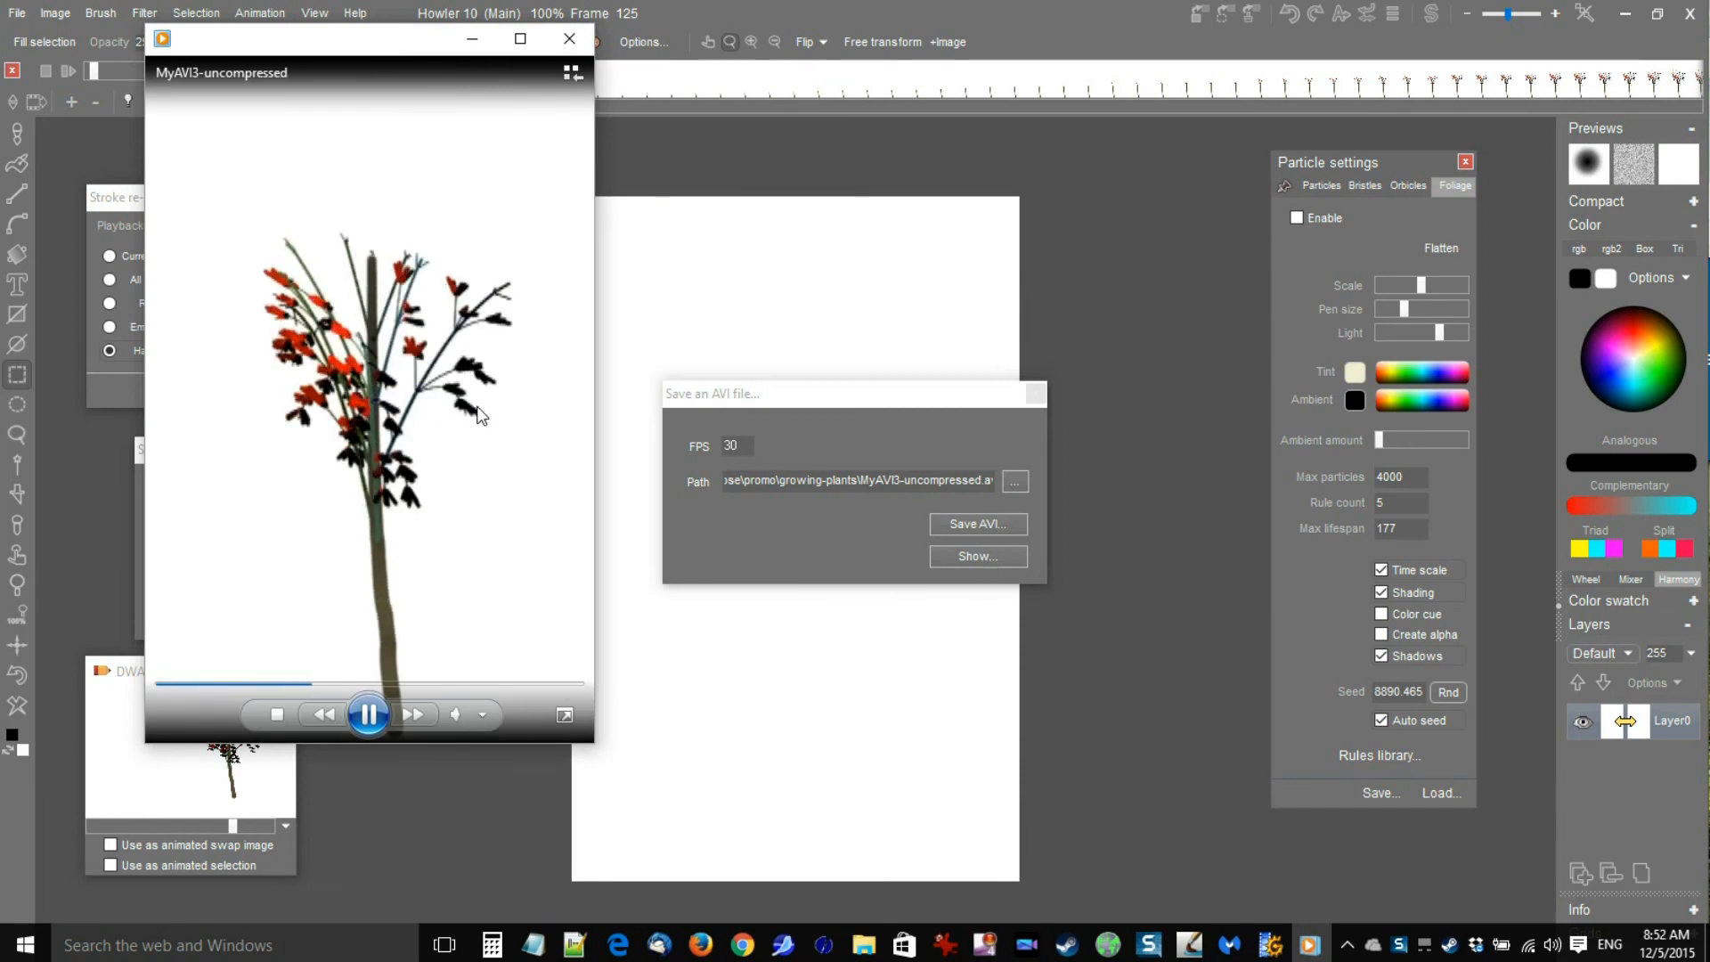
{"action": "mouse_move", "coordinate": [350, 40]}
{"action": "left_mouse_down"}
{"action": "mouse_move", "coordinate": [890, 72]}
{"action": "mouse_move", "coordinate": [412, 140]}
{"action": "left_mouse_up"}
{"action": "left_click", "coordinate": [659, 137]}
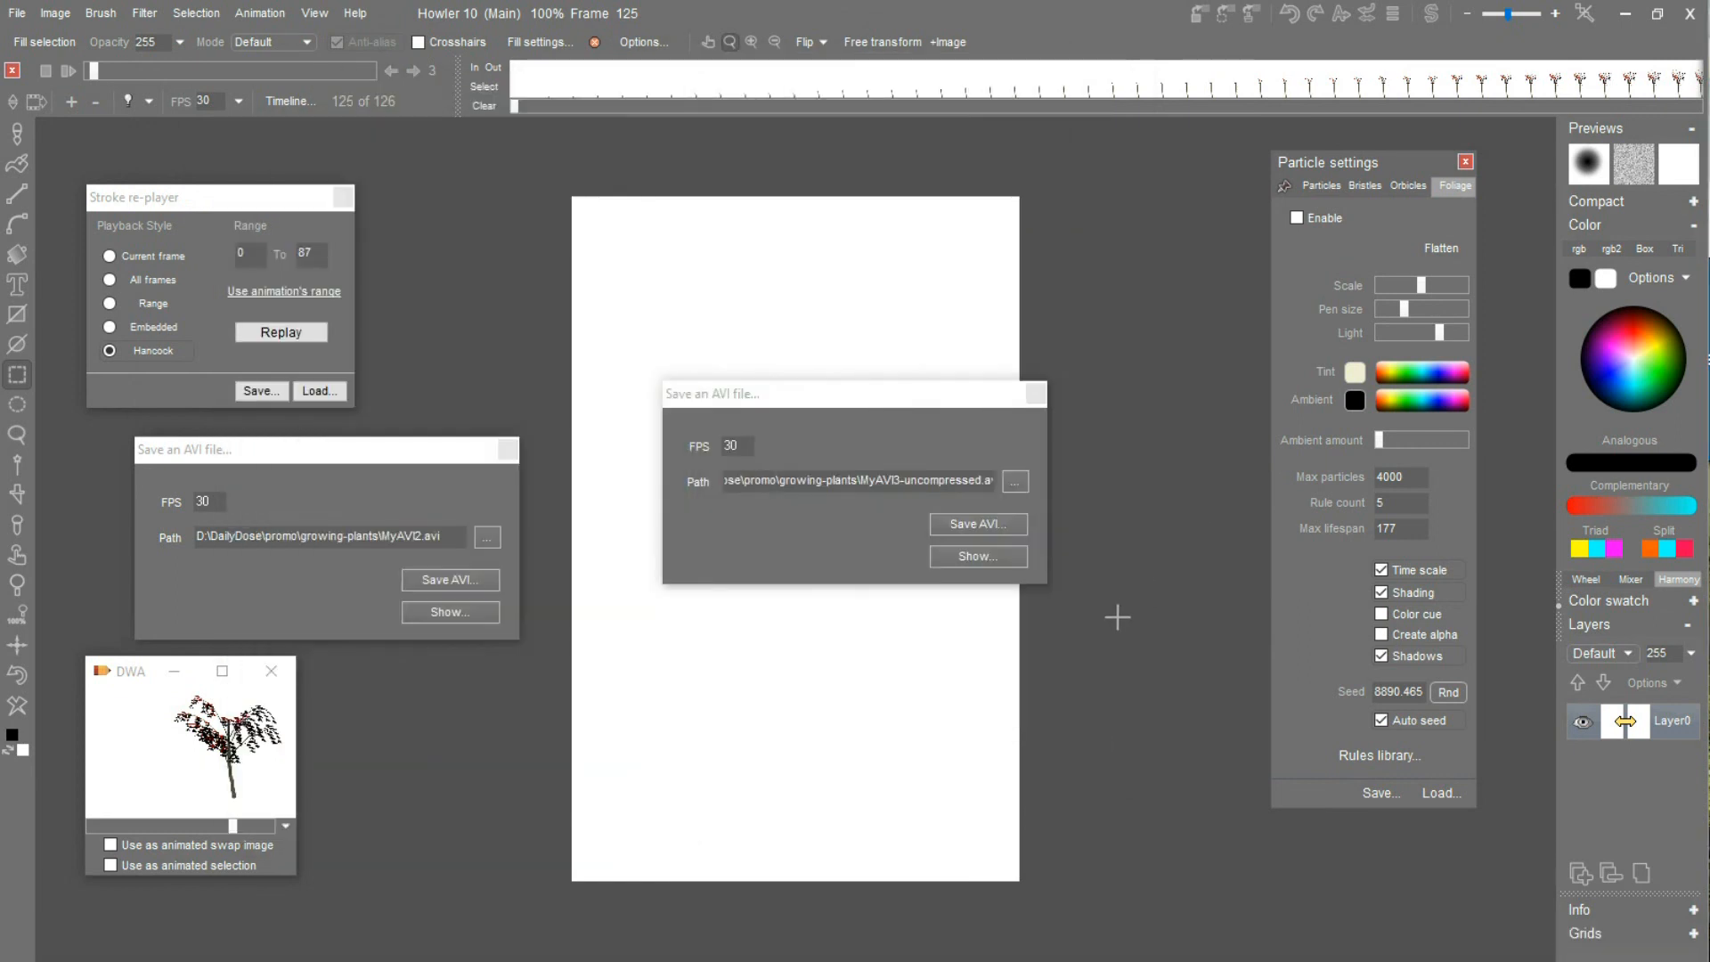